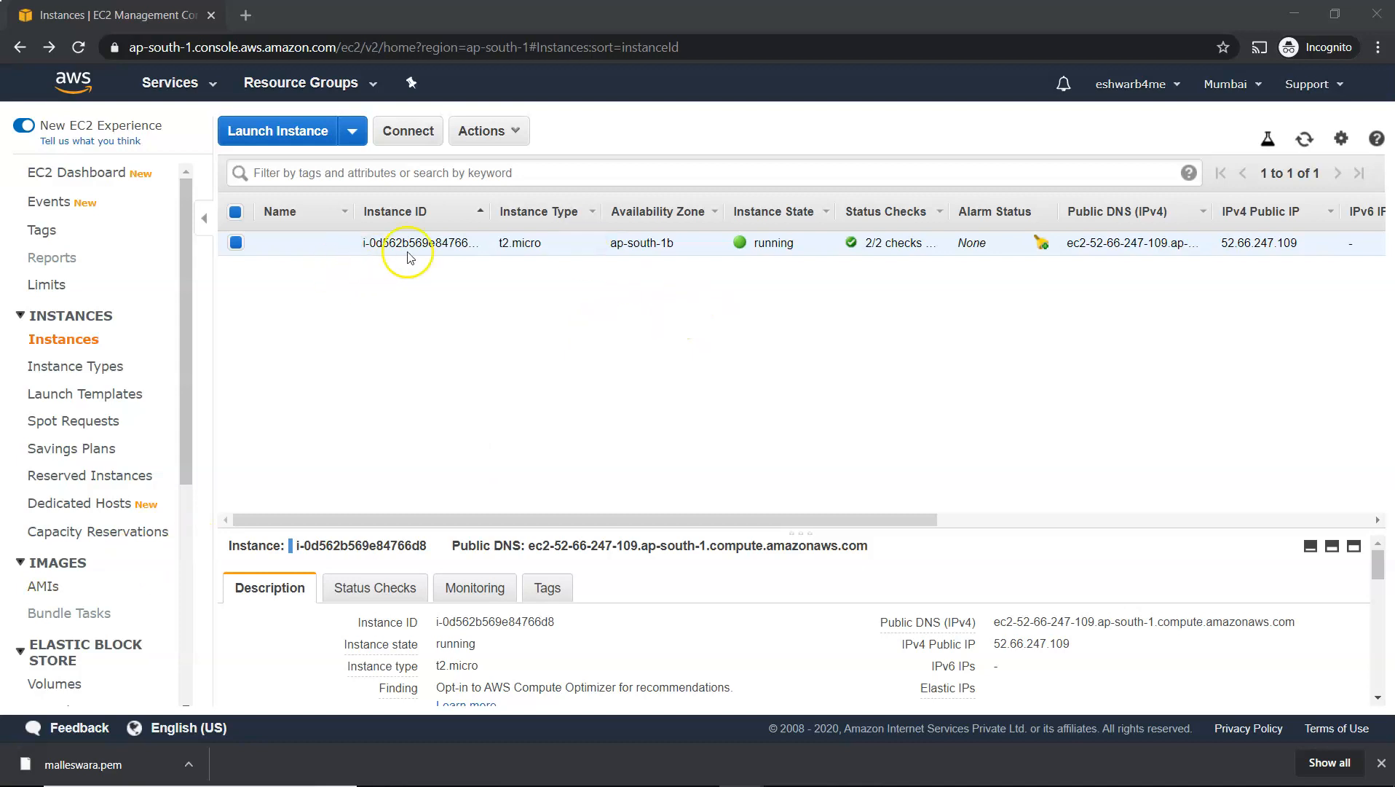
# Open the inbound rules of the instance's launch-wizard-1 security group for editing
pyautogui.moveTo(888, 515); pyautogui.dragTo(606, 534)
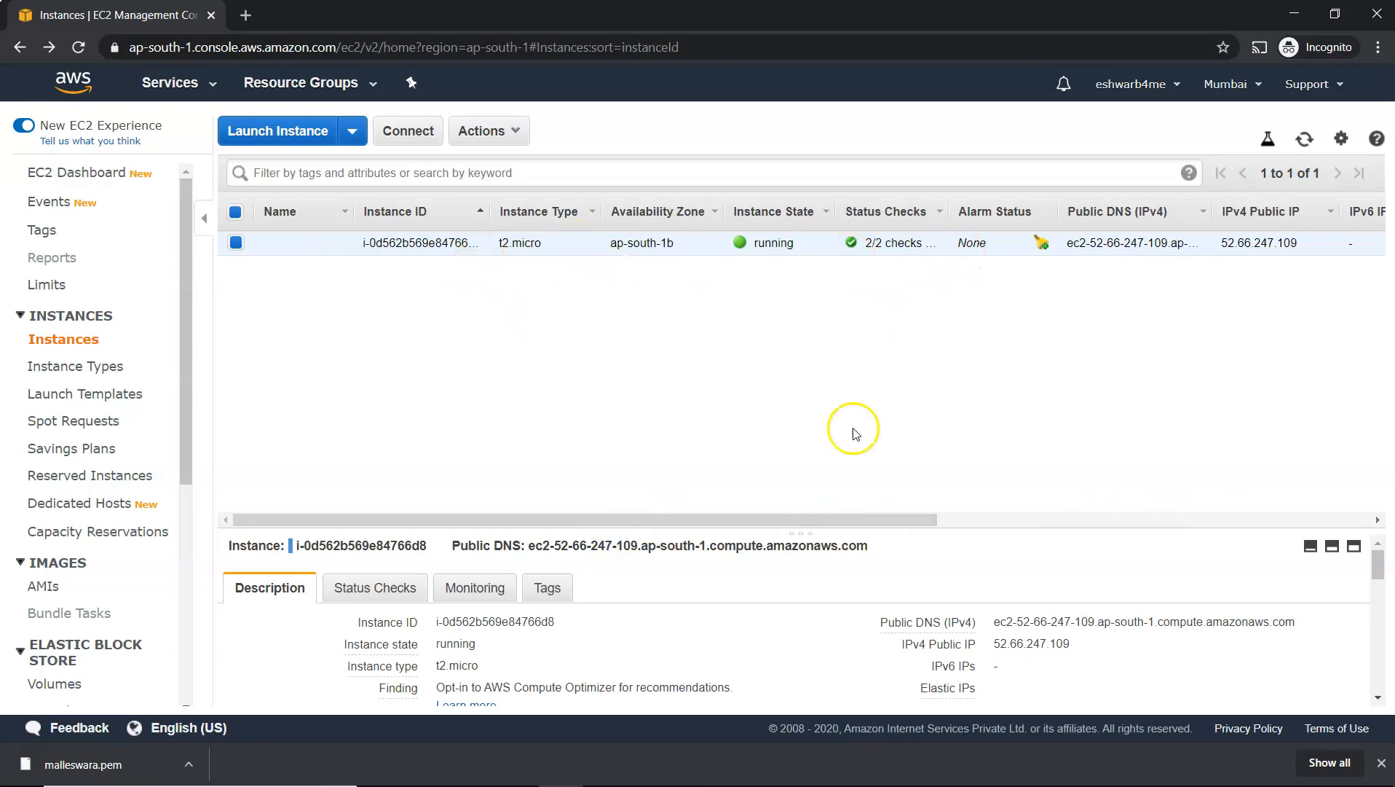
pyautogui.moveTo(883, 524); pyautogui.dragTo(1340, 265)
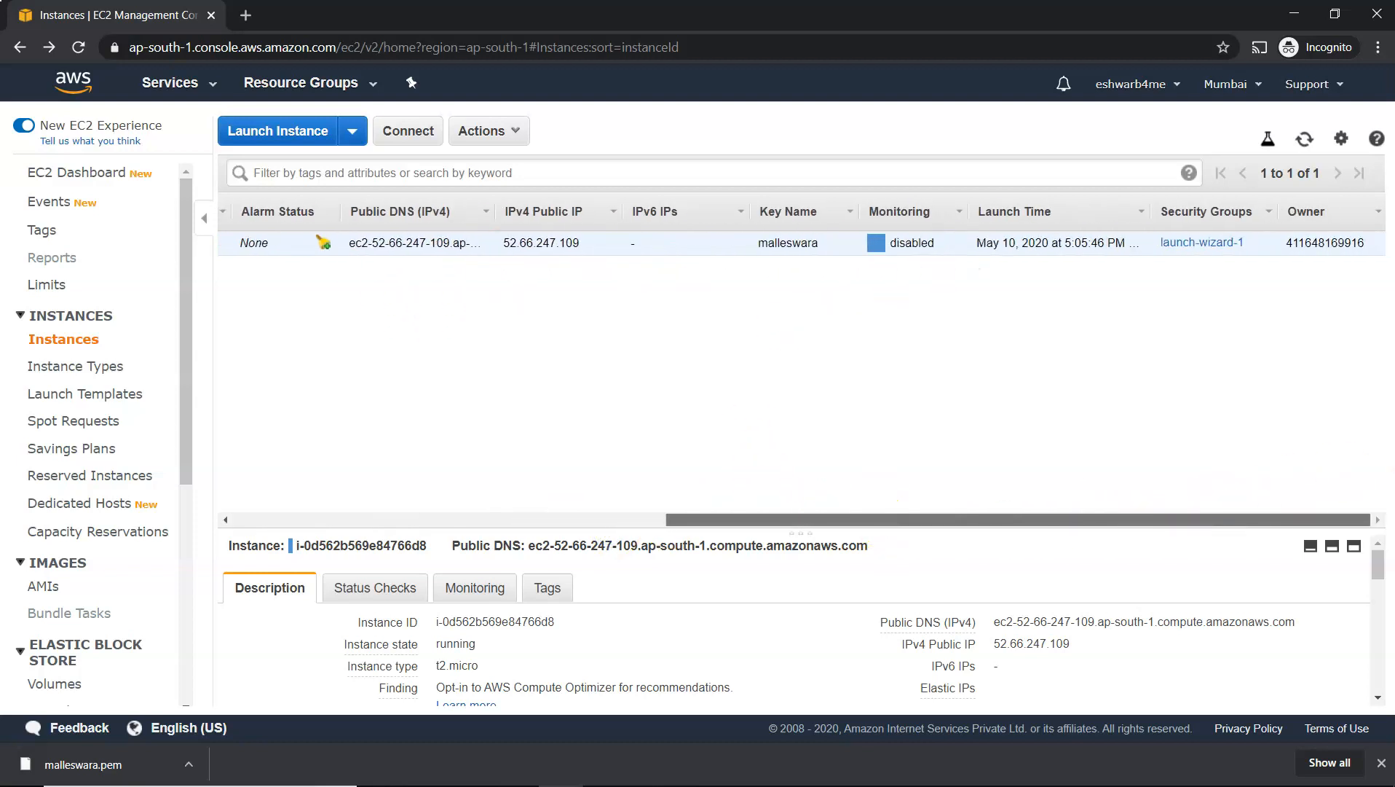
pyautogui.click(1198, 242)
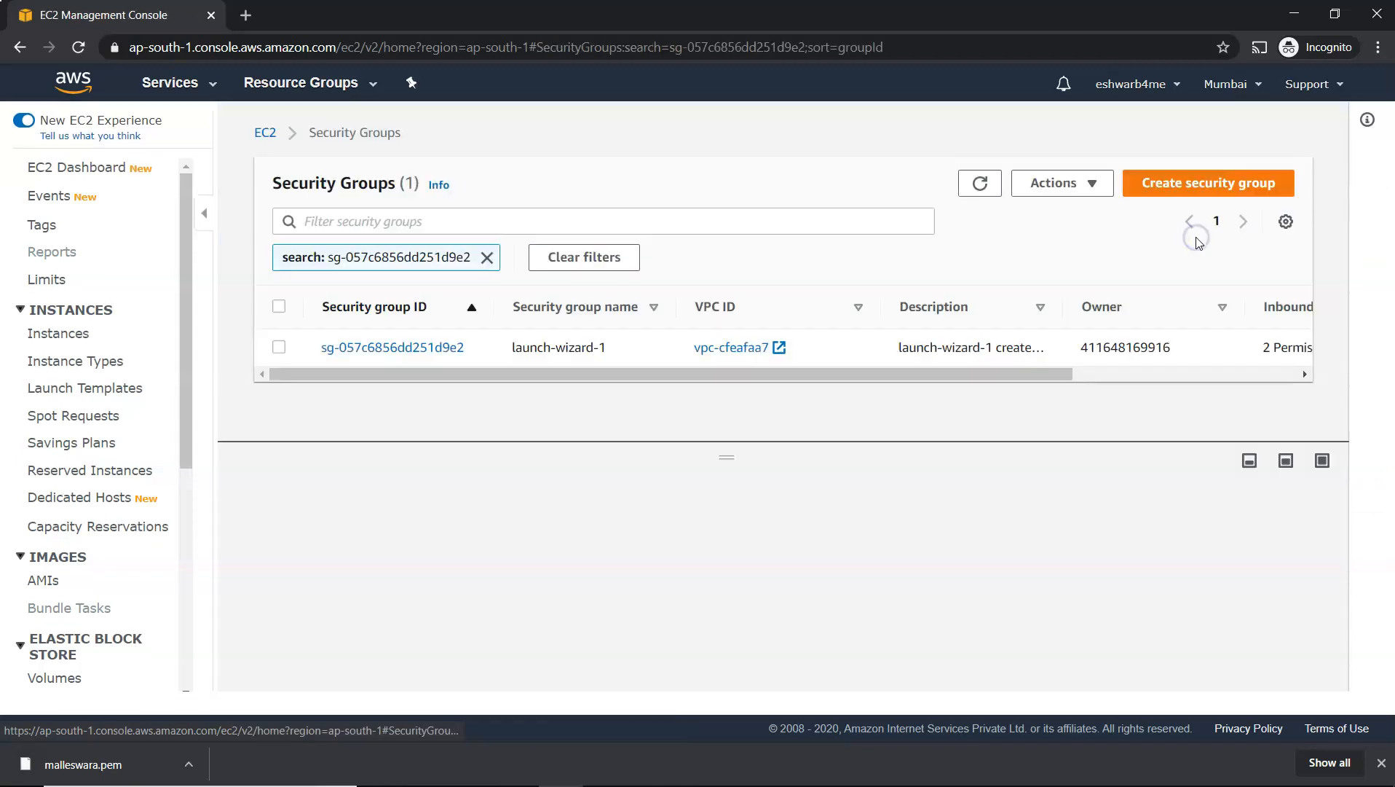
pyautogui.click(359, 350)
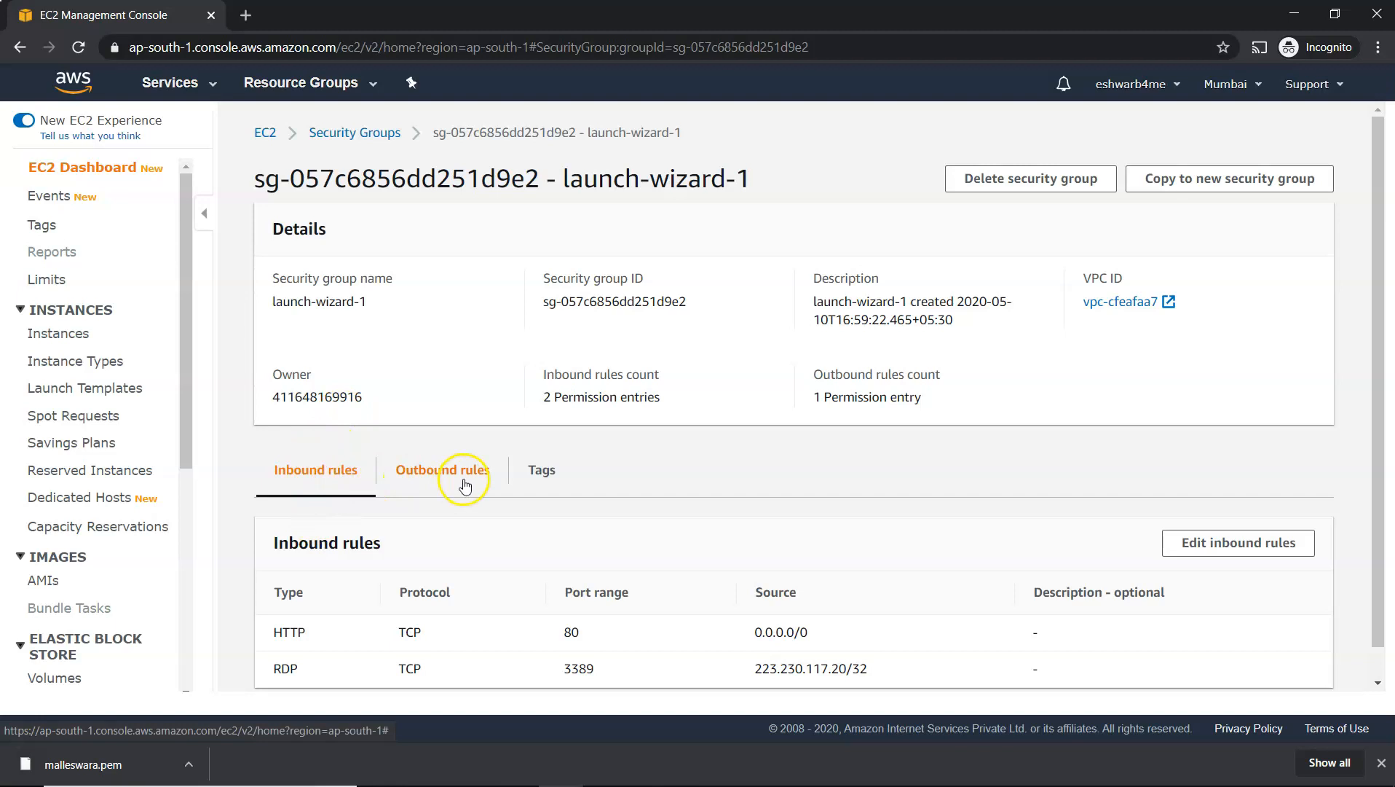
pyautogui.click(1228, 545)
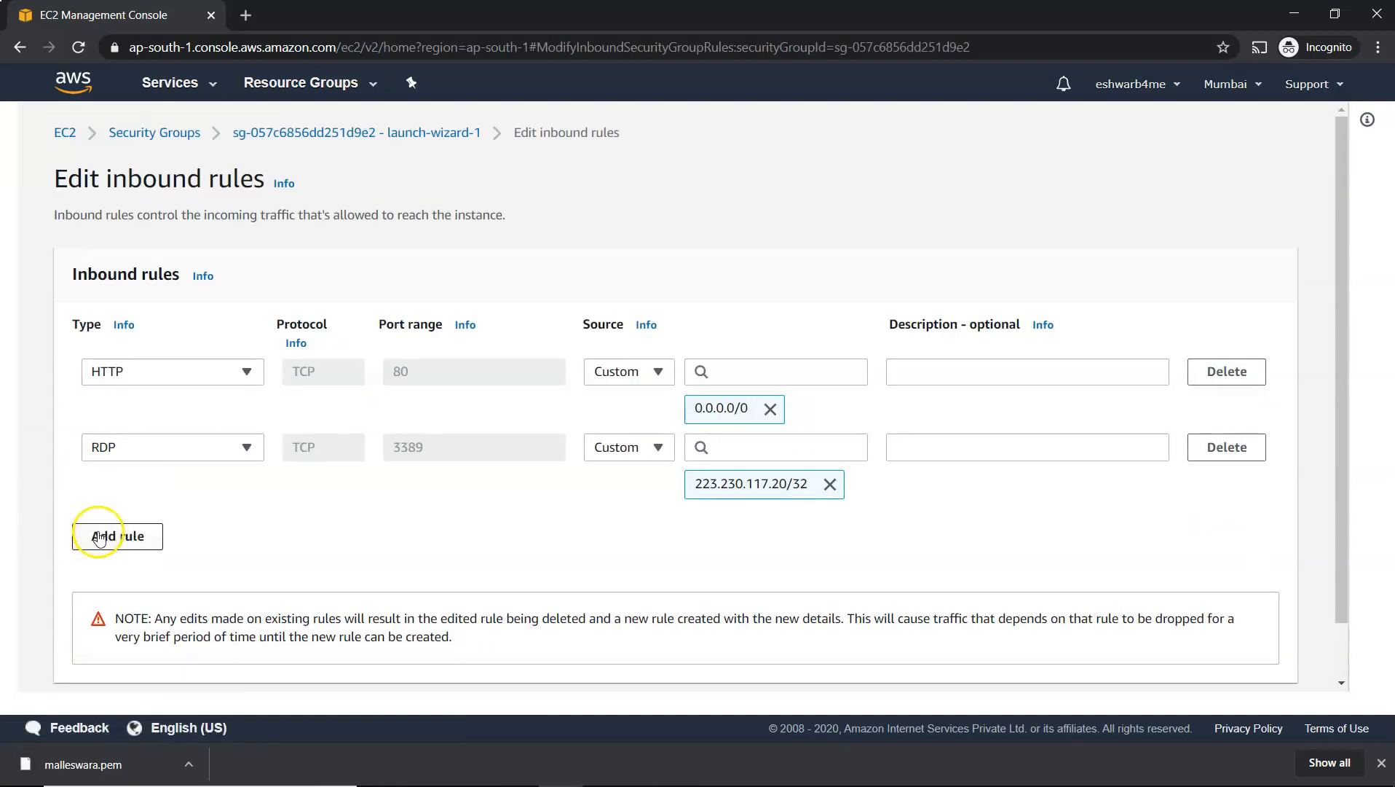
# Add a Custom TCP inbound rule for port 8172 with source My IP and save the rules
pyautogui.click(100, 537)
pyautogui.click(417, 523)
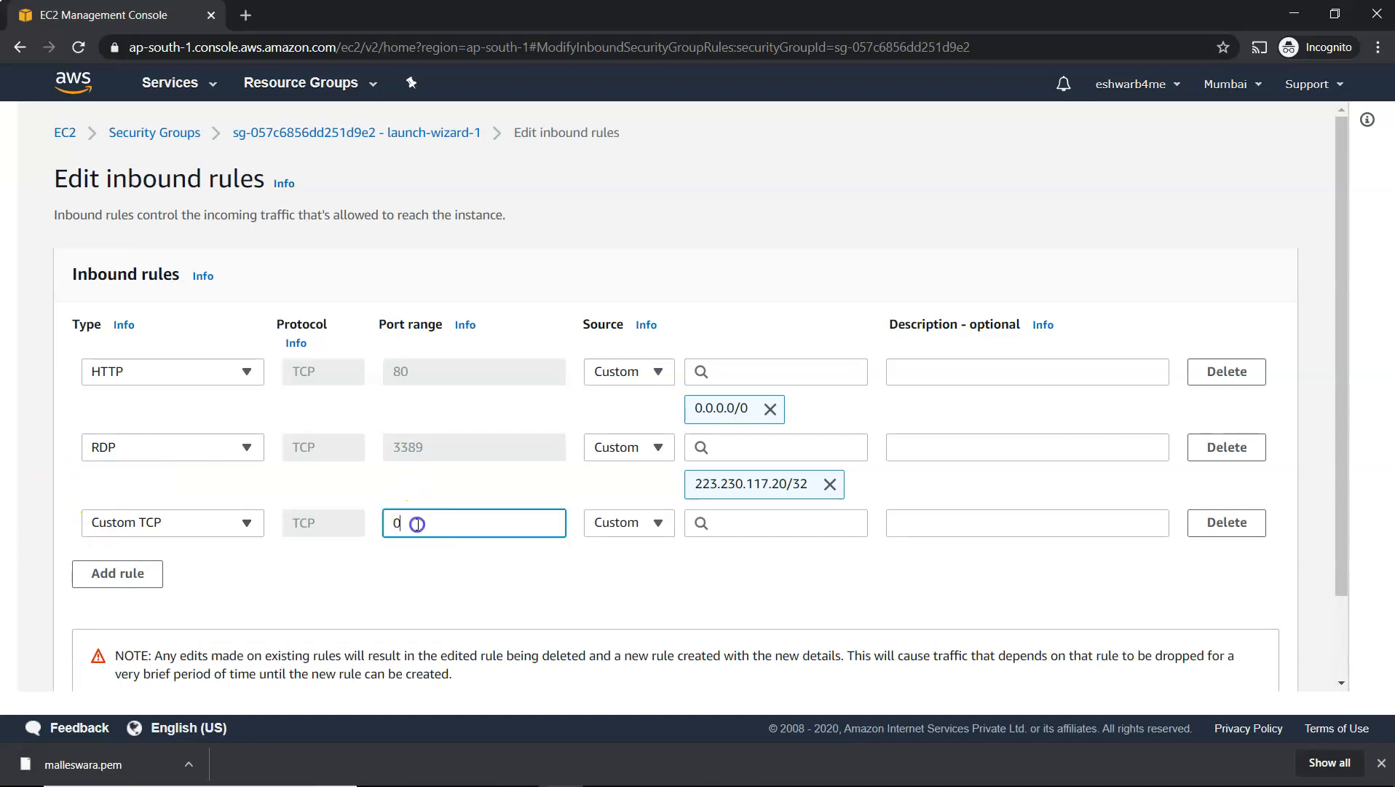
pyautogui.press('BackSpace')
pyautogui.write('8172')
pyautogui.click(660, 521)
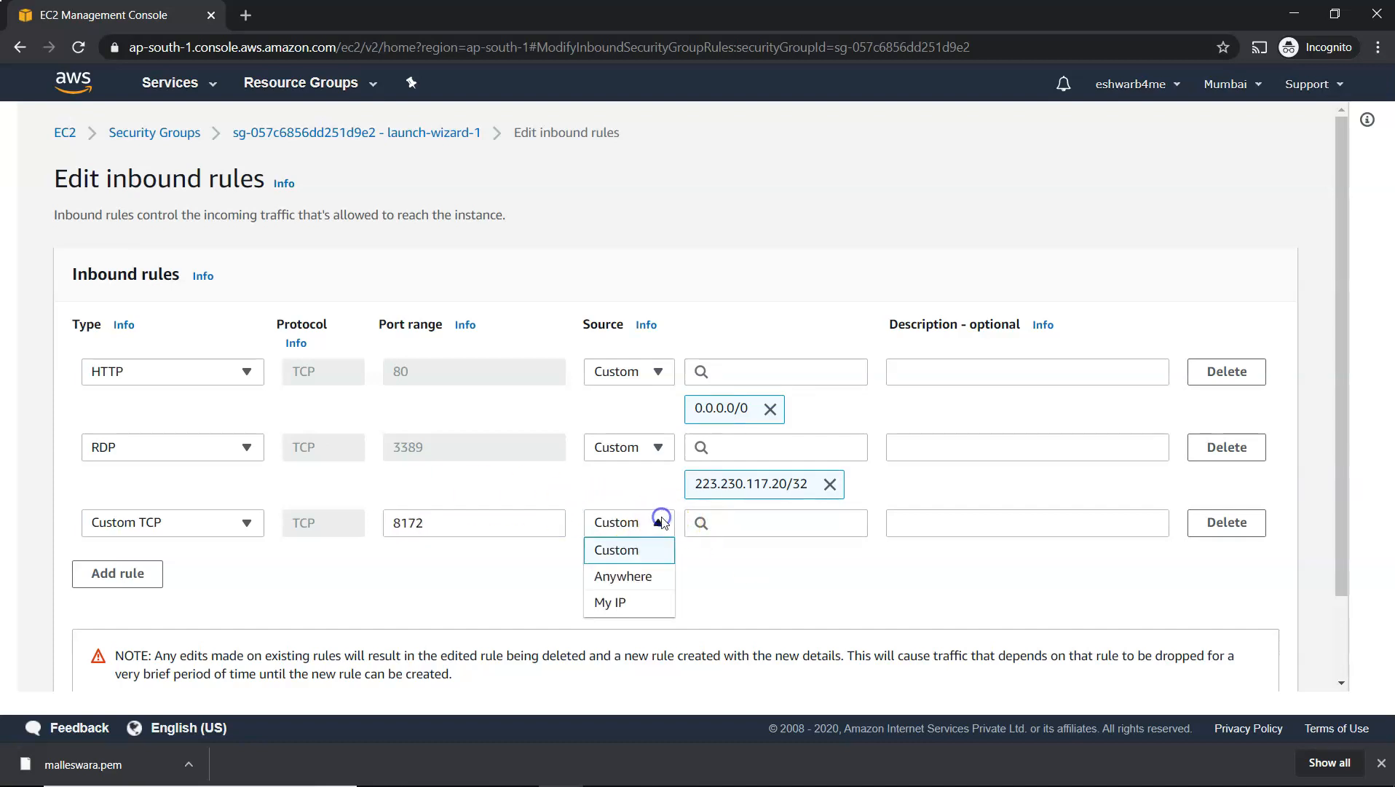
pyautogui.click(612, 602)
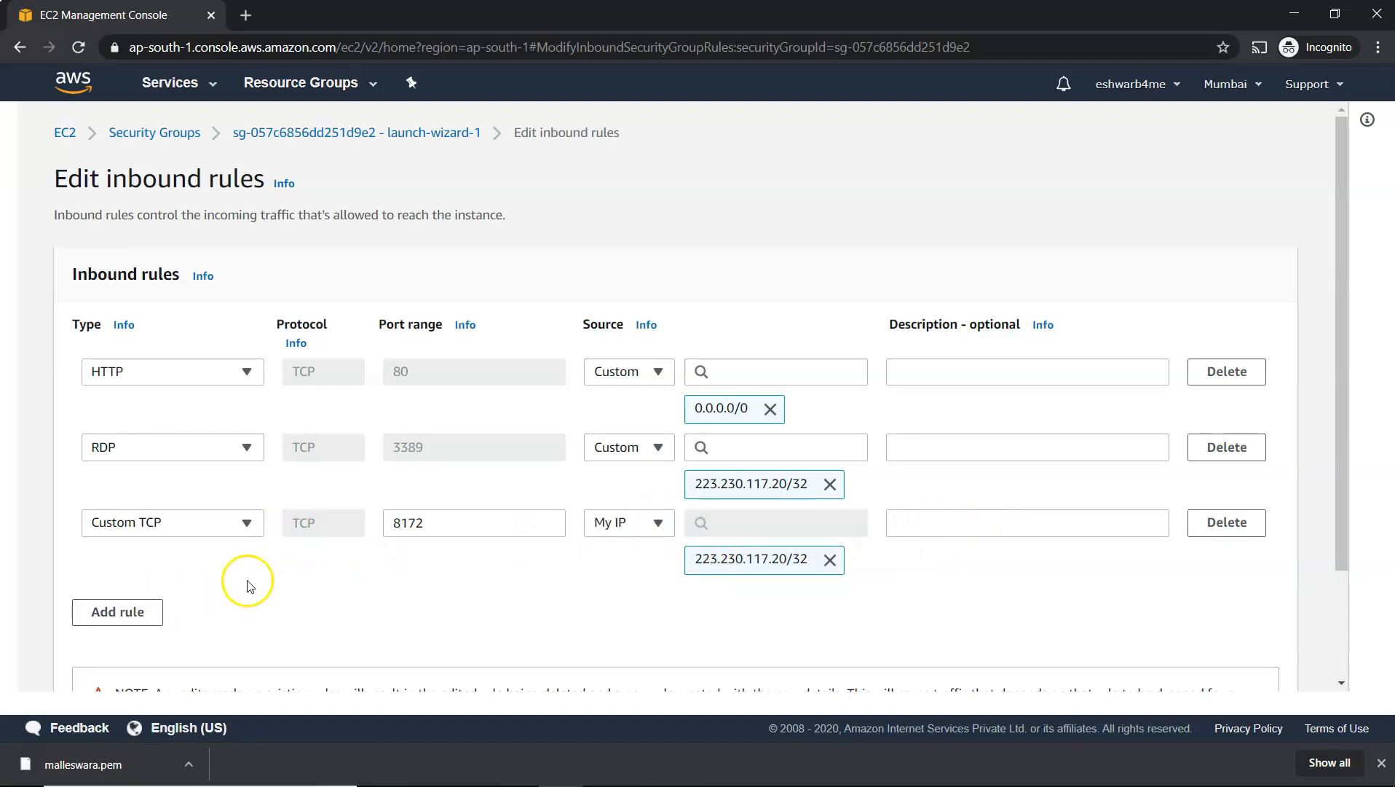
pyautogui.scroll(-2, 292, 525)
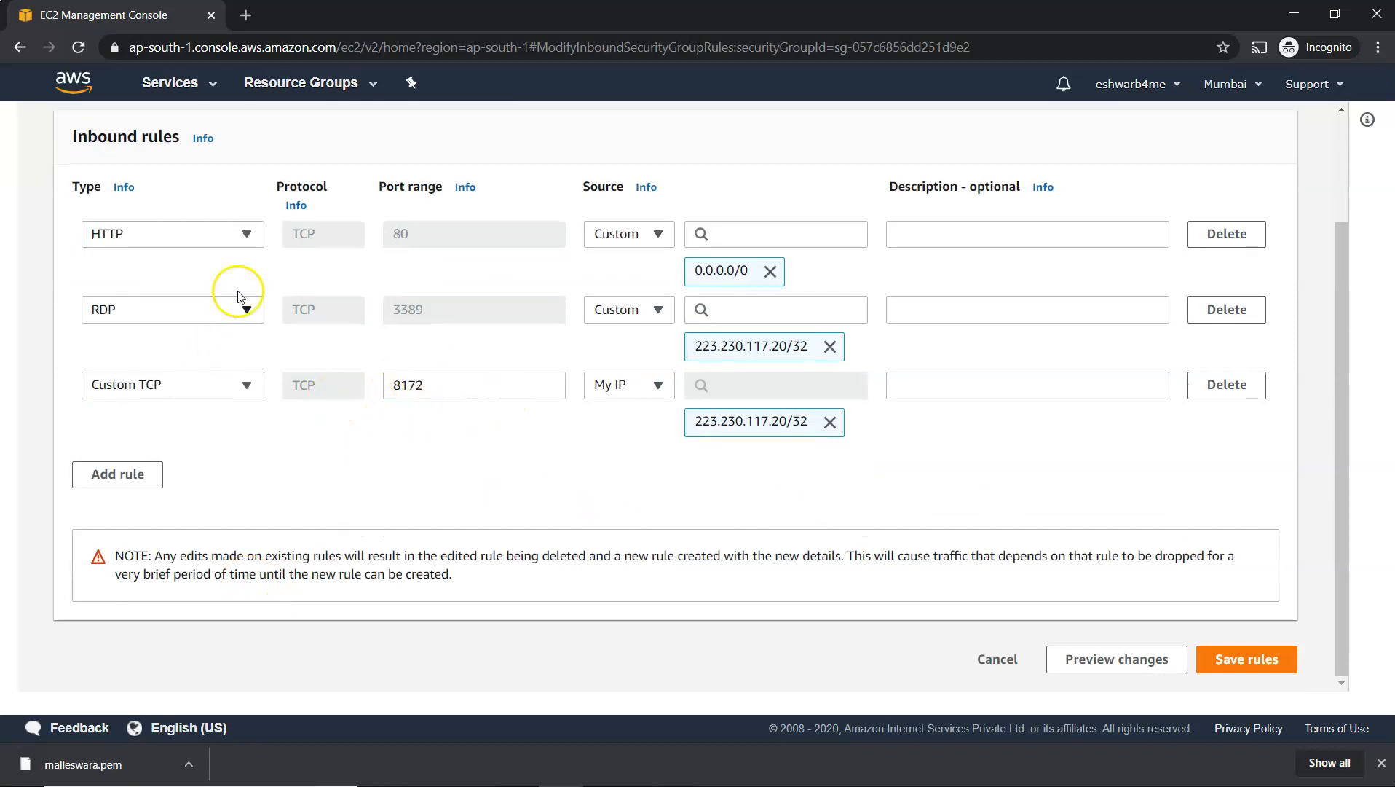
pyautogui.click(1238, 662)
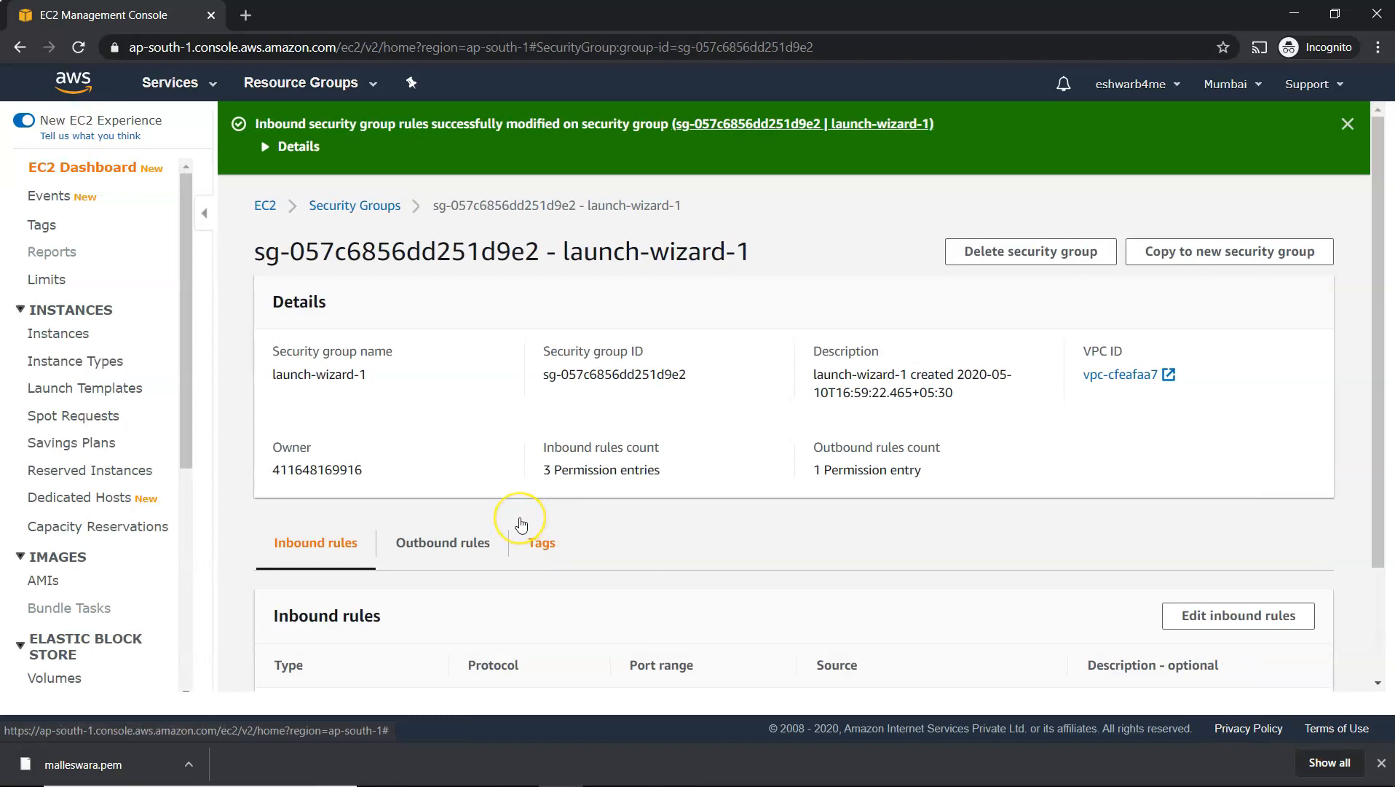
# Switch to the Remote Desktop session connected to the EC2 Windows server
pyautogui.hotkey('alt', 'Tab')
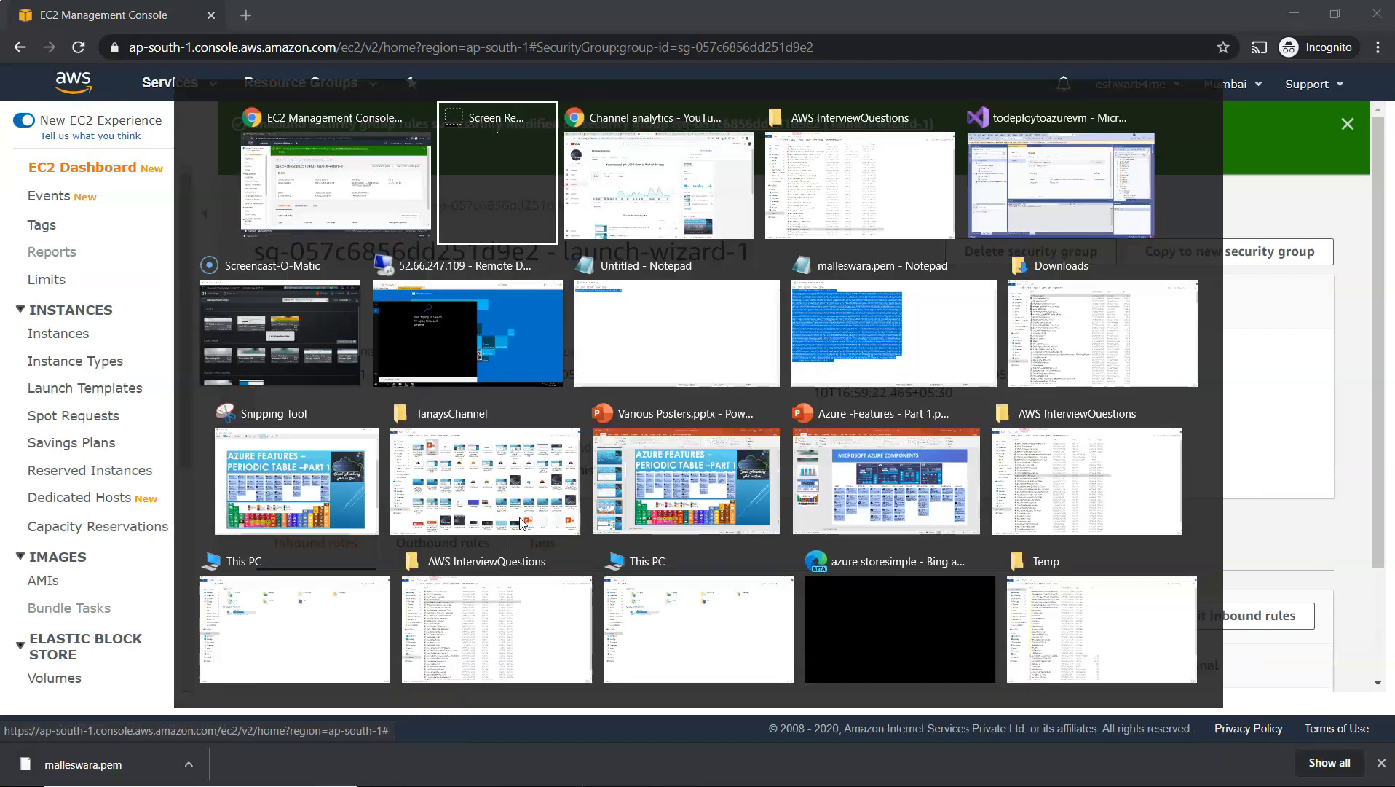
pyautogui.hotkey('alt', 'Tab')
pyautogui.hotkey('alt', 'Tab')
pyautogui.hotkey('alt', 'Tab')
pyautogui.hotkey('alt', 'Tab')
pyautogui.hotkey('alt', 'Tab')
pyautogui.click(432, 509)
pyautogui.click(1222, 459)
pyautogui.click(41, 777)
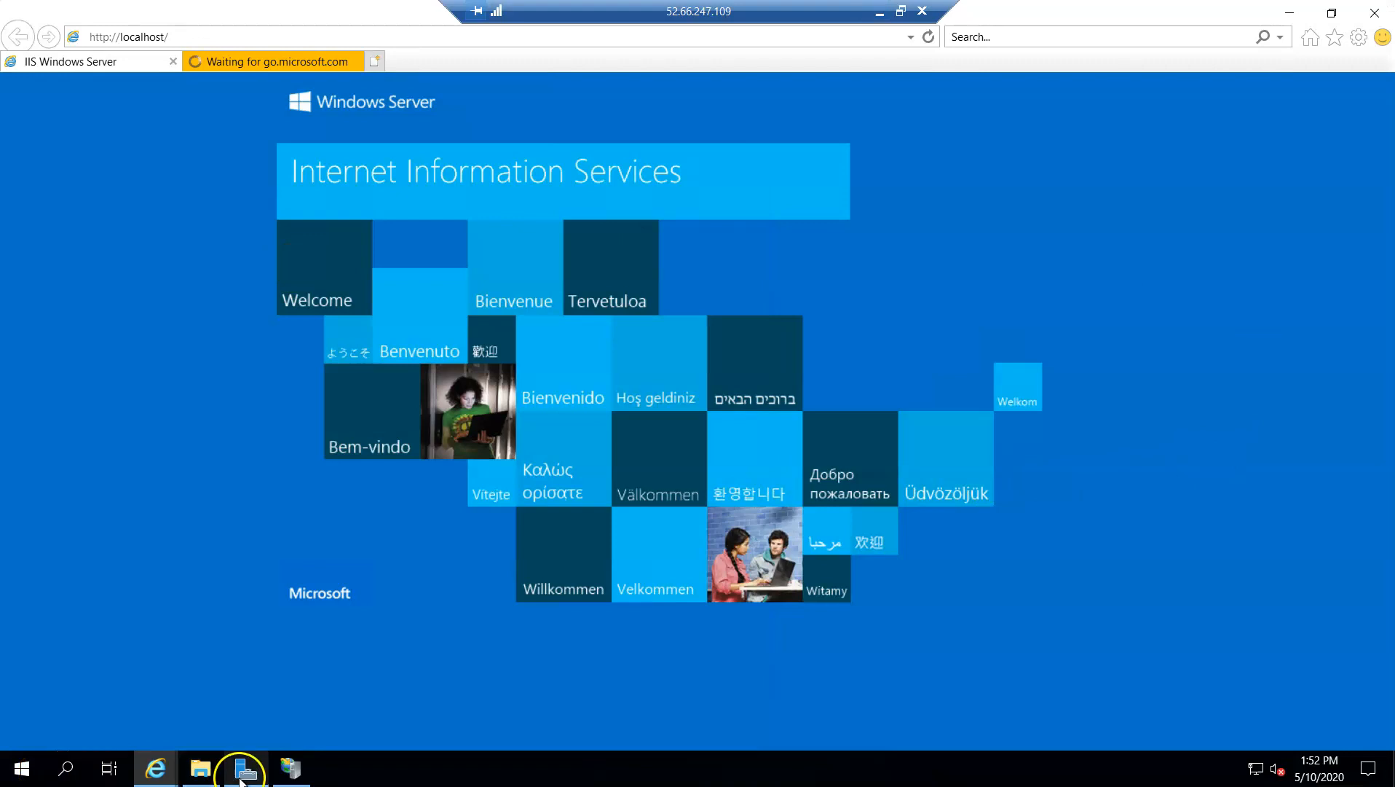
# Bring up Server Manager on the remote server and show its Dashboard
pyautogui.click(290, 769)
pyautogui.click(311, 138)
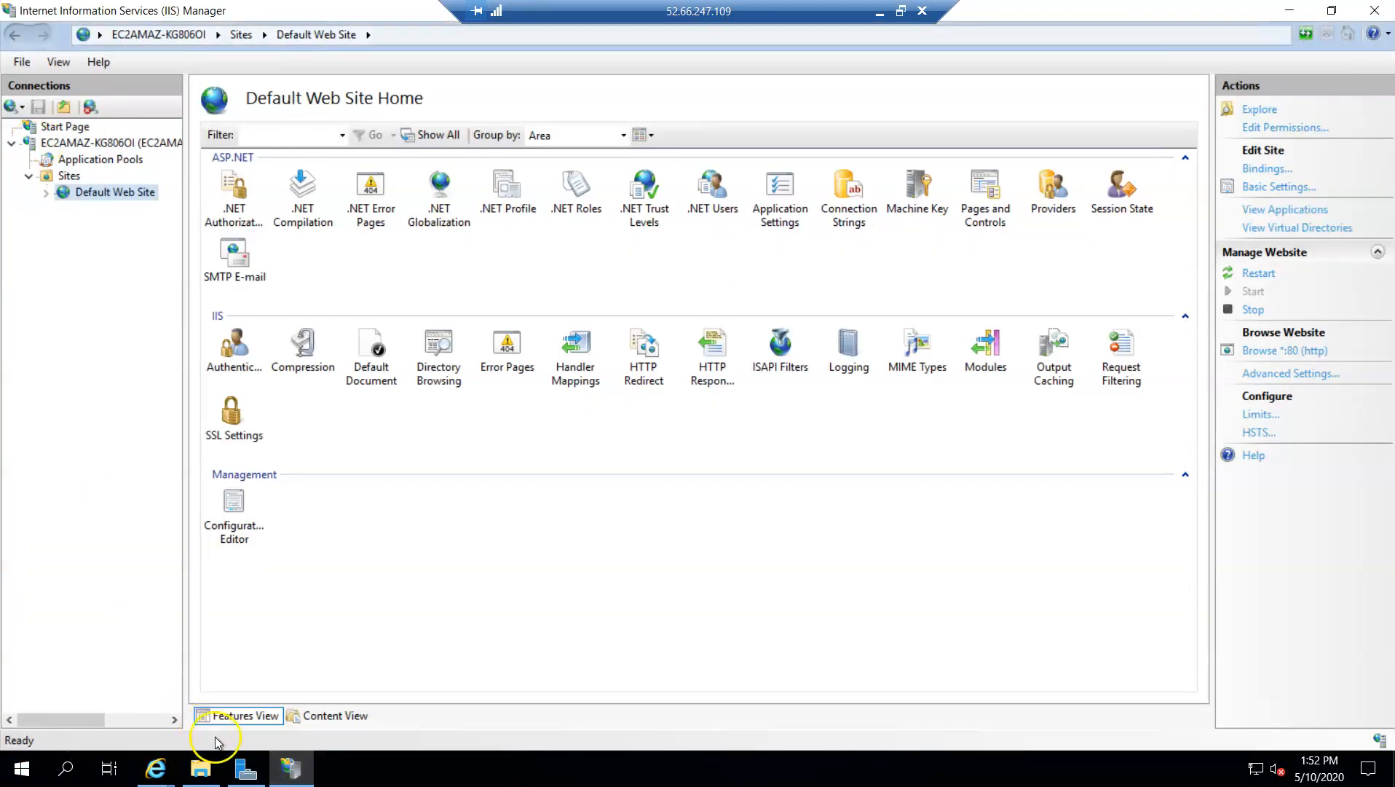
pyautogui.click(246, 769)
pyautogui.click(350, 466)
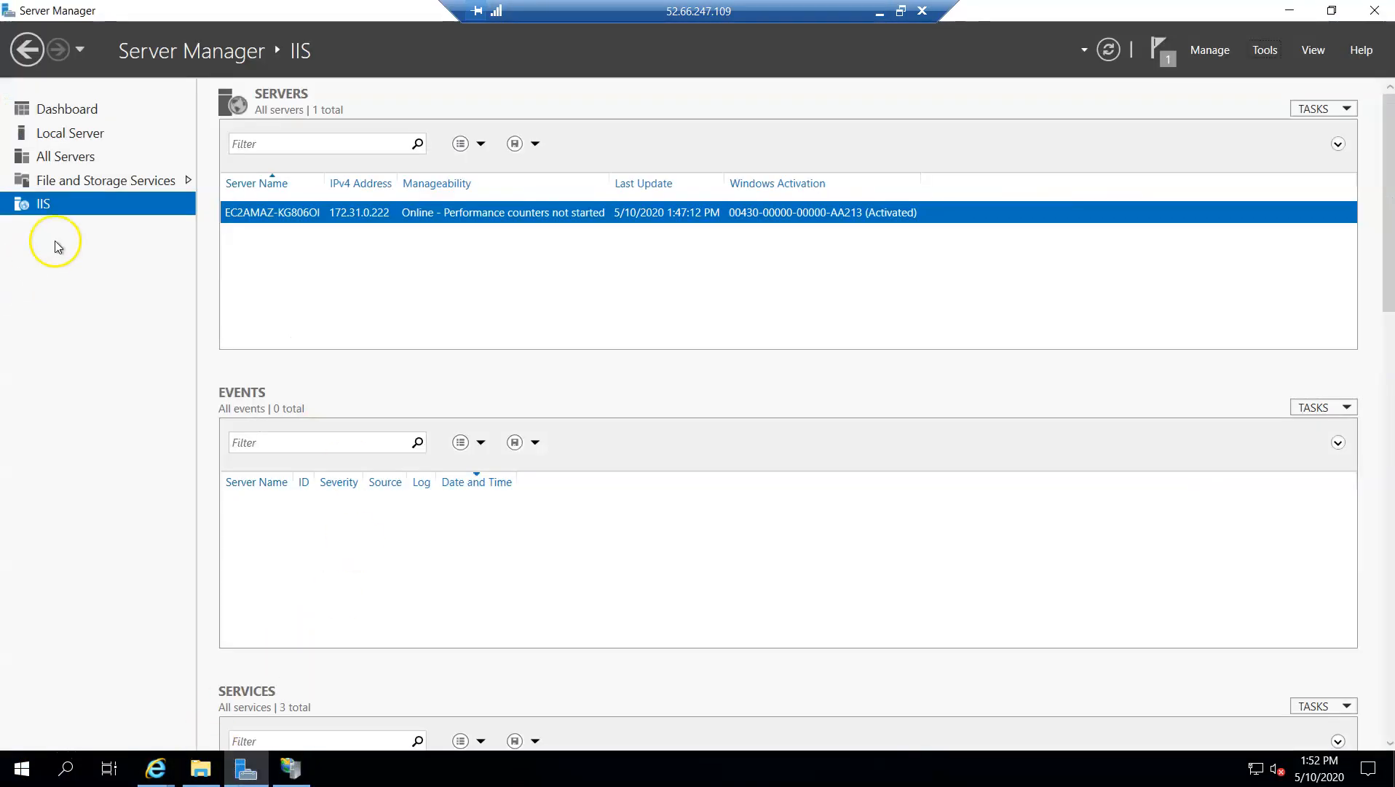
pyautogui.click(74, 111)
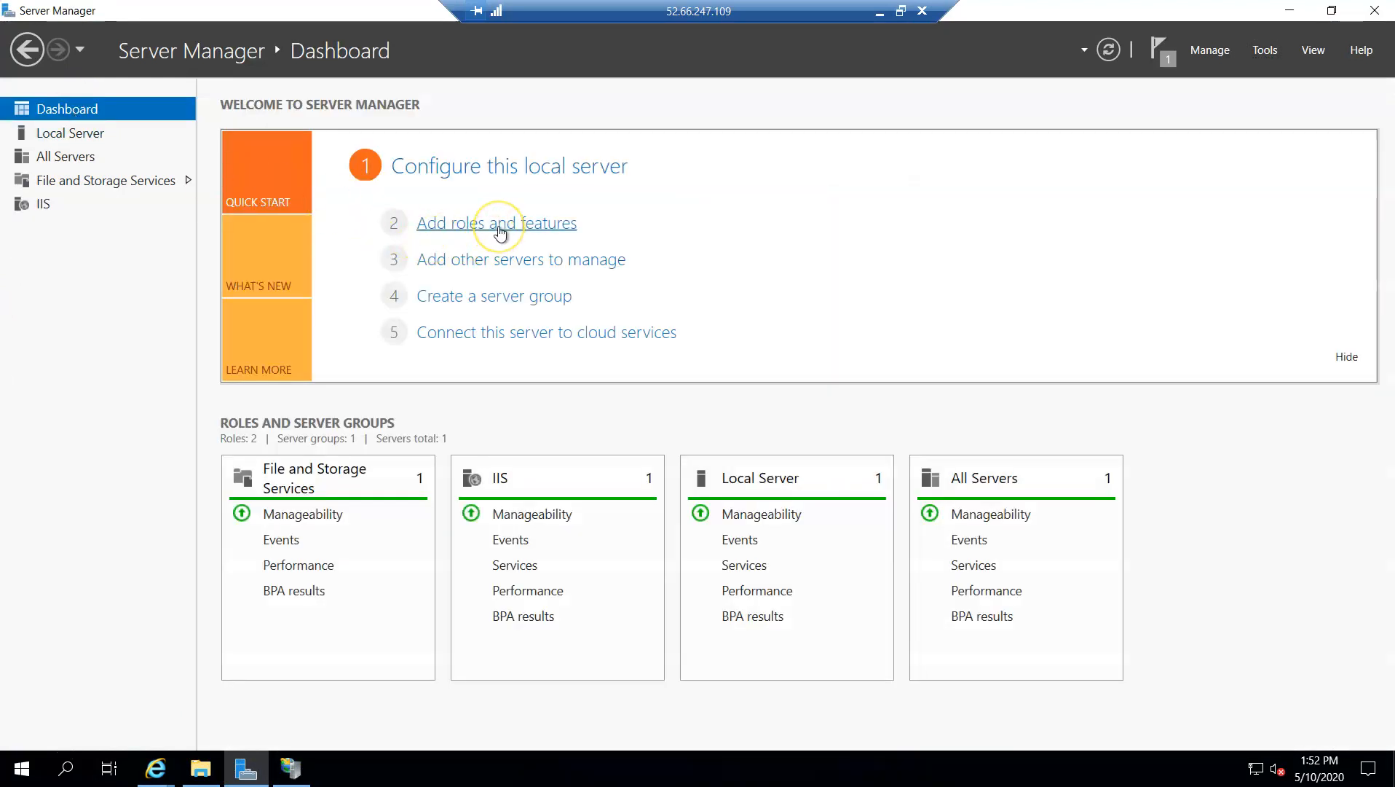
# Start the Add Roles and Features Wizard with role-based installation on this server and advance to the server roles selection
pyautogui.click(499, 226)
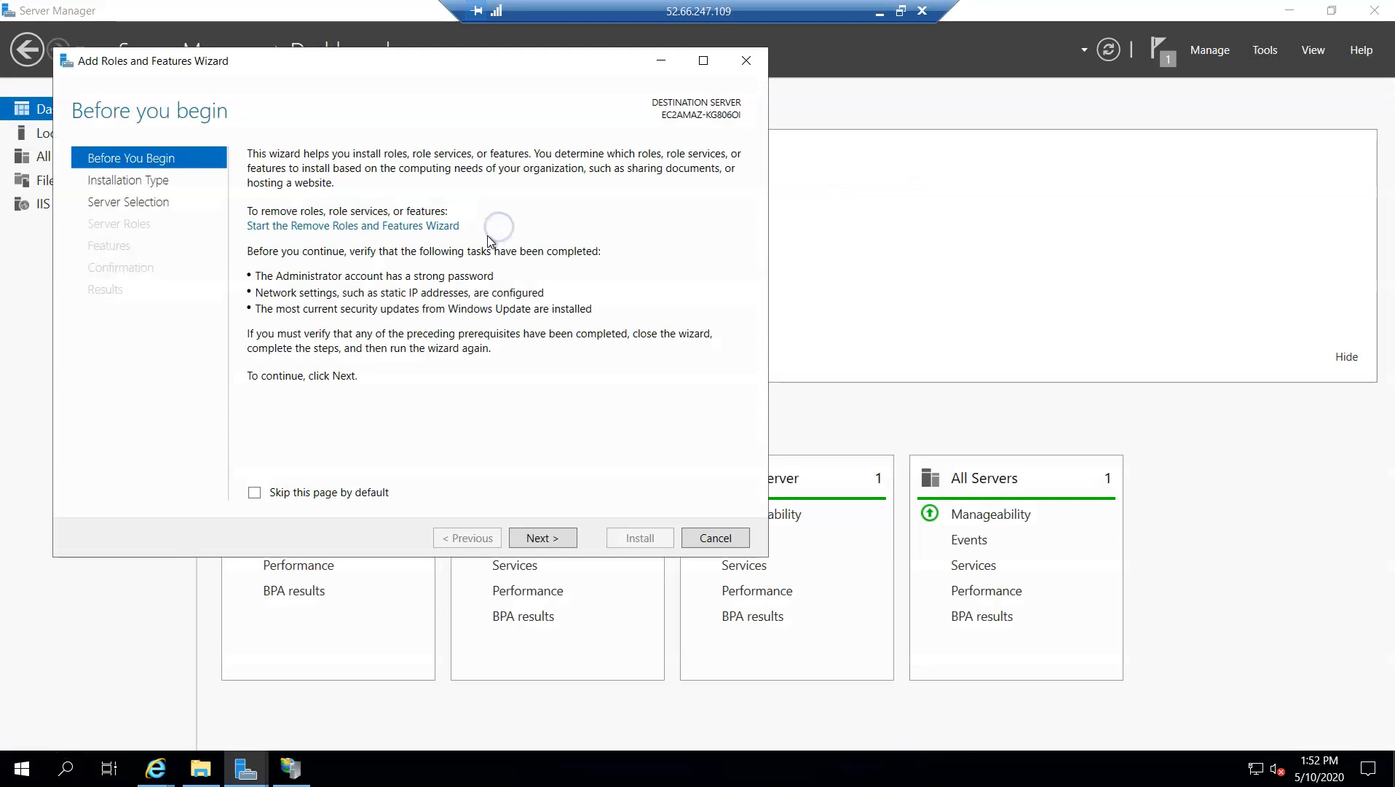
pyautogui.click(543, 539)
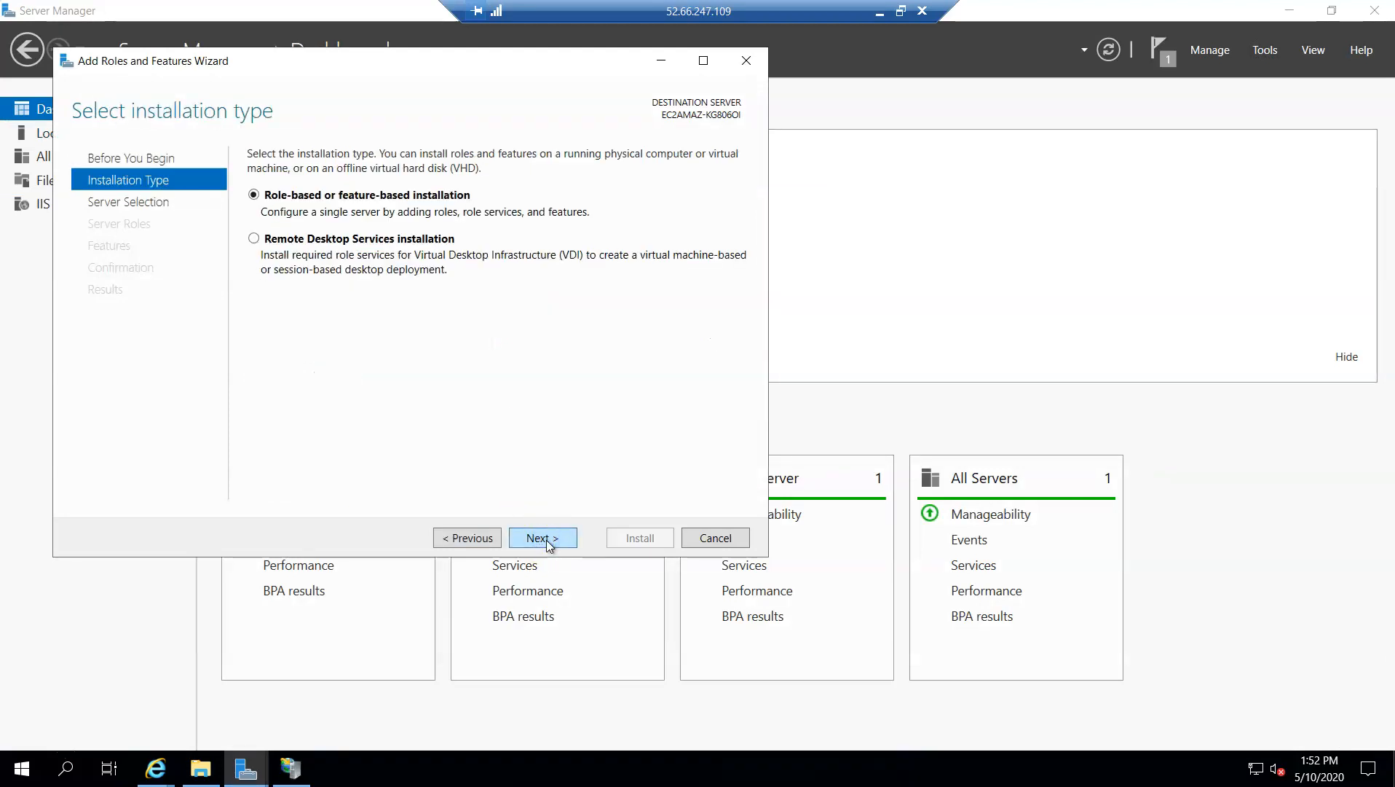
pyautogui.click(544, 541)
pyautogui.click(544, 540)
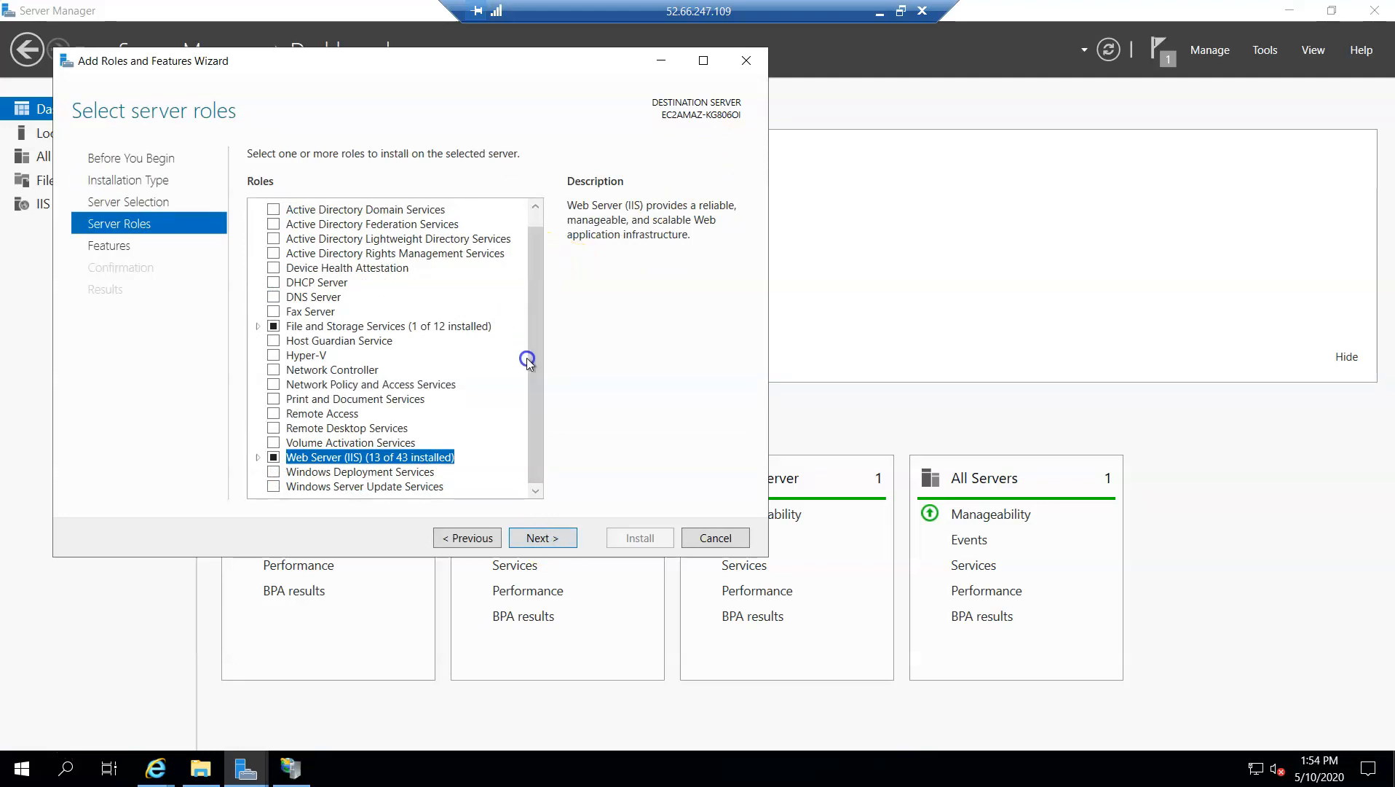
# Select Management Service for installation under the Management Tools of Web Server (IIS)
pyautogui.click(258, 457)
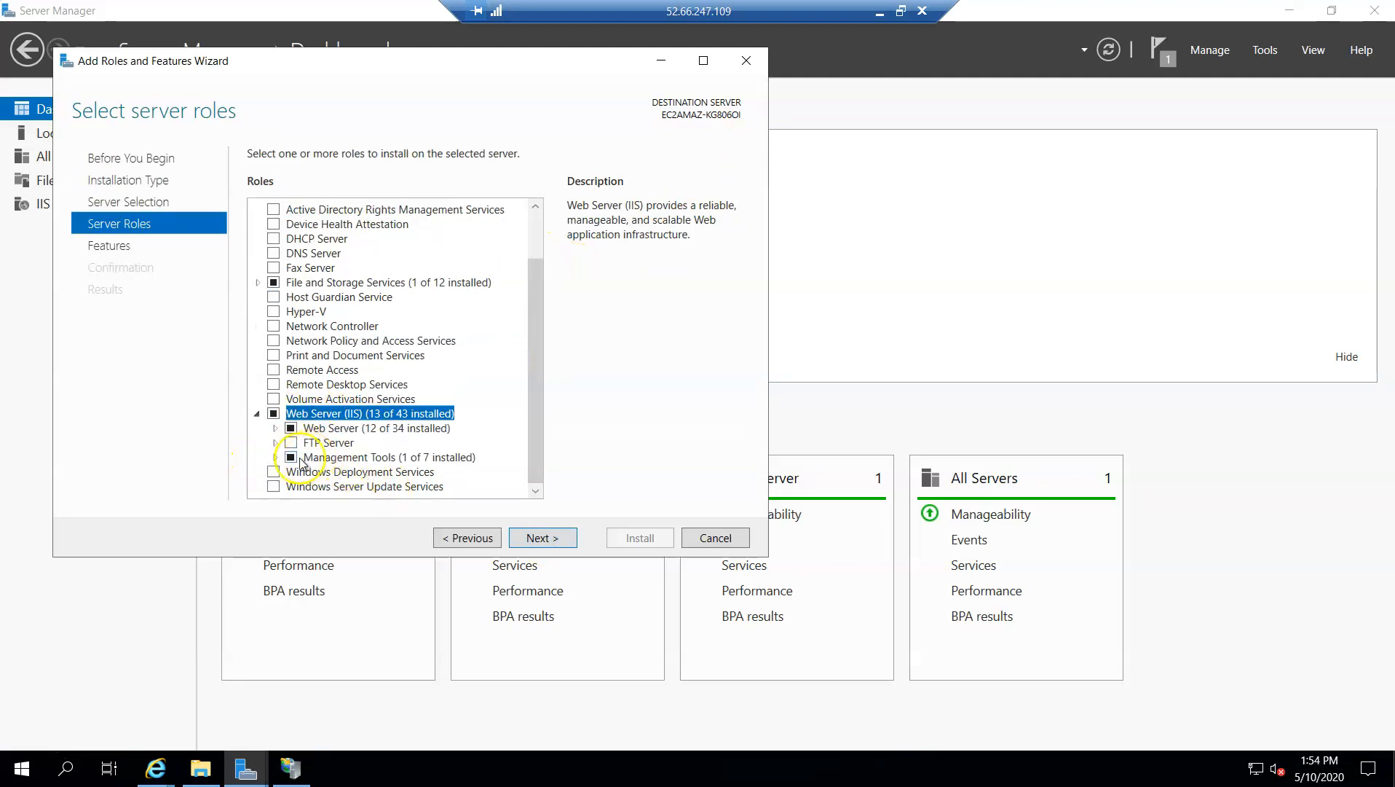
pyautogui.click(275, 457)
pyautogui.scroll(-1, 342, 463)
pyautogui.click(341, 472)
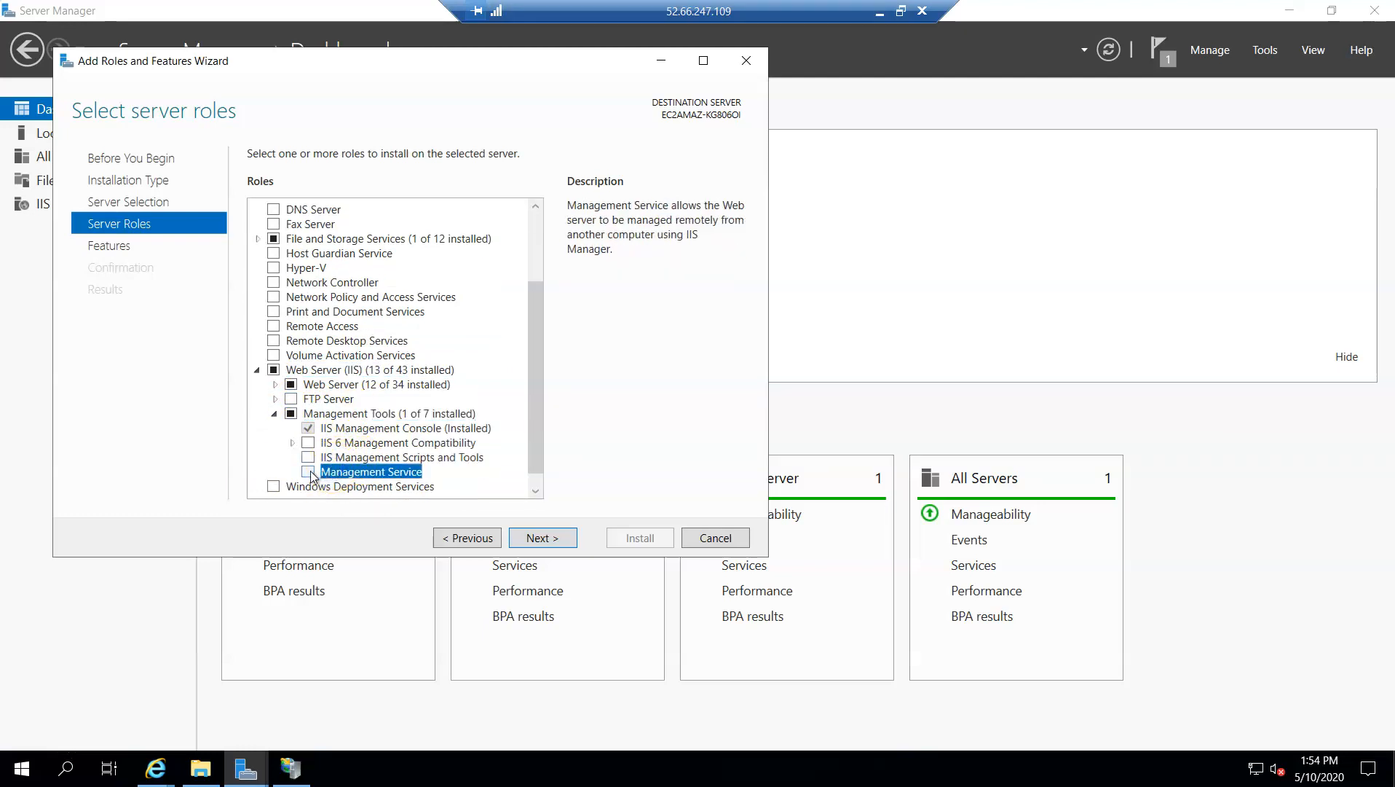
pyautogui.click(309, 471)
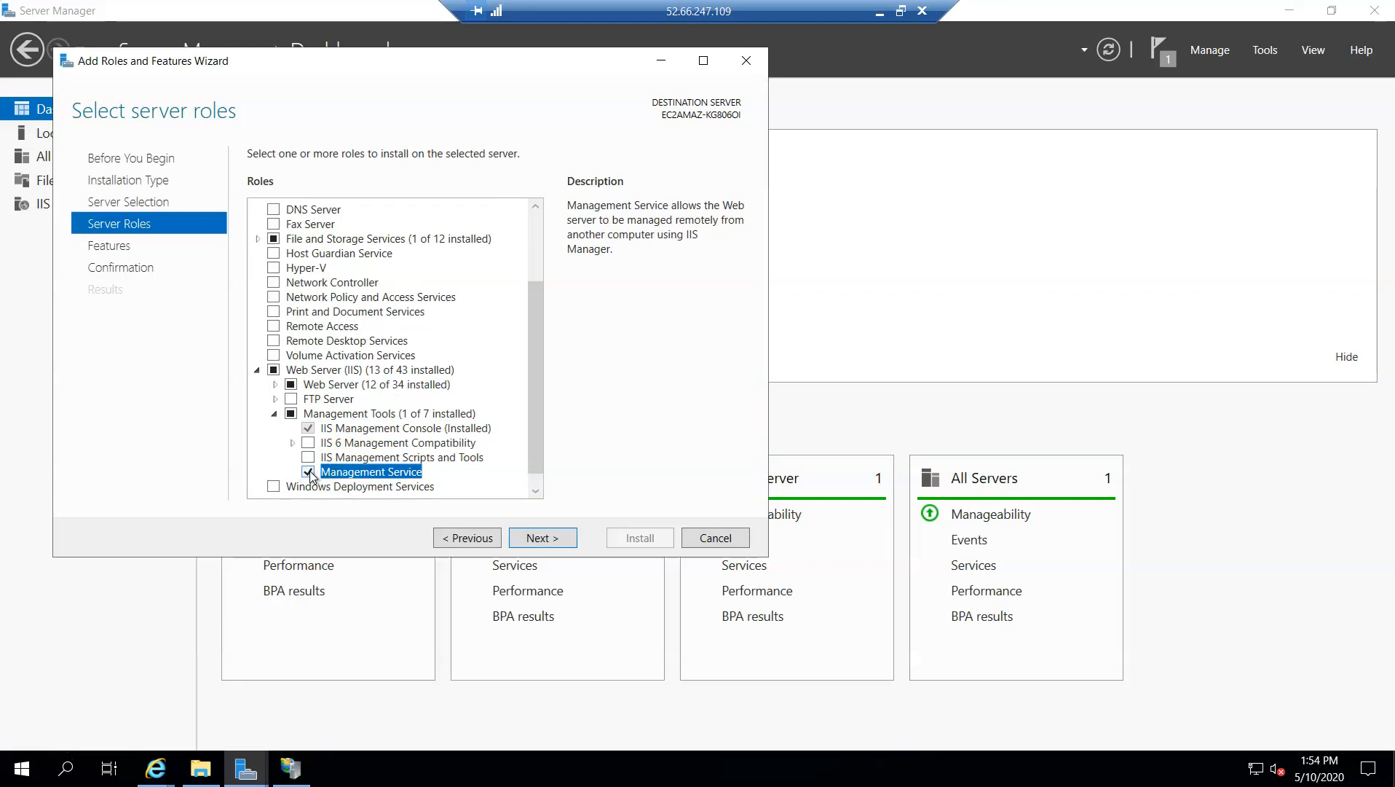
# Install the selected Management Service without additional features and close the wizard
pyautogui.click(555, 541)
pyautogui.click(554, 541)
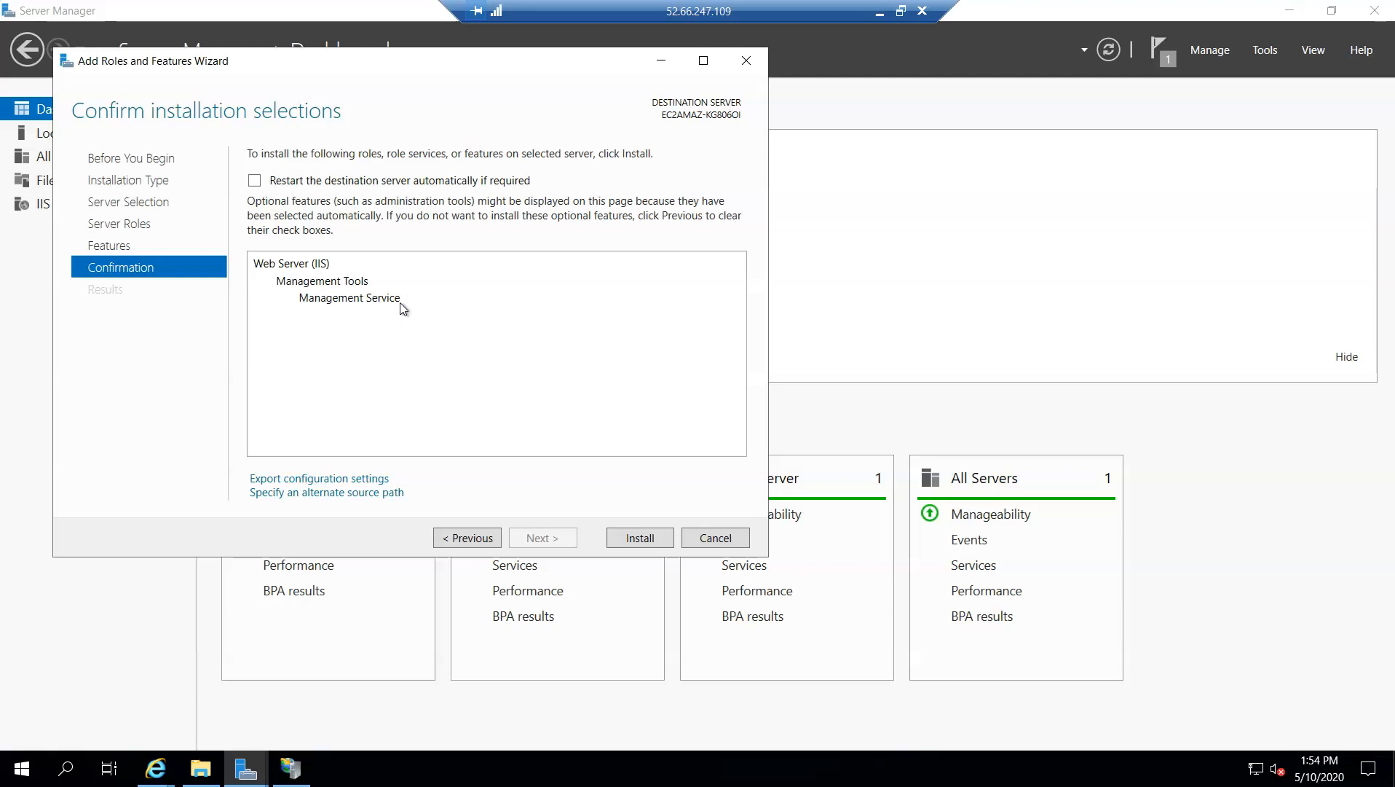
pyautogui.click(377, 306)
pyautogui.click(640, 539)
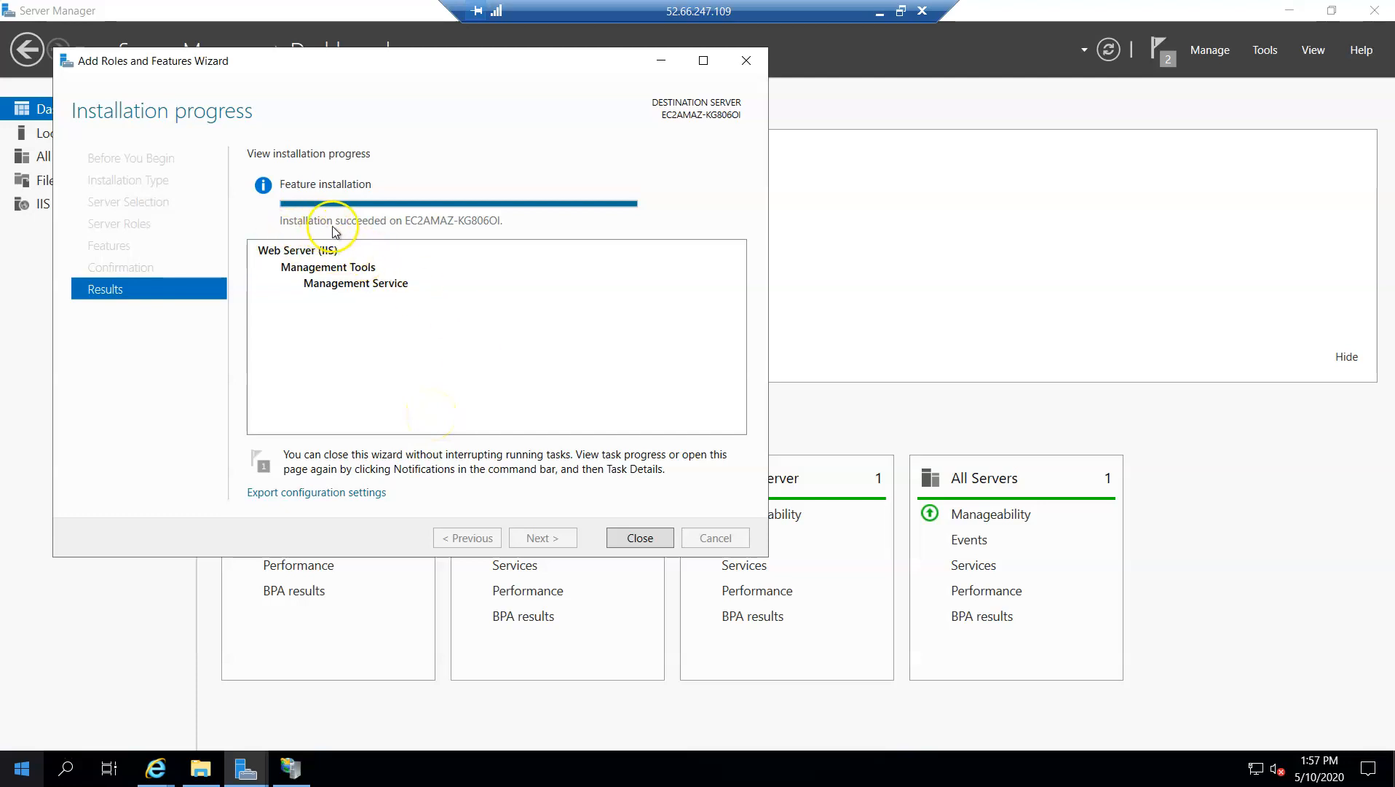
pyautogui.click(640, 539)
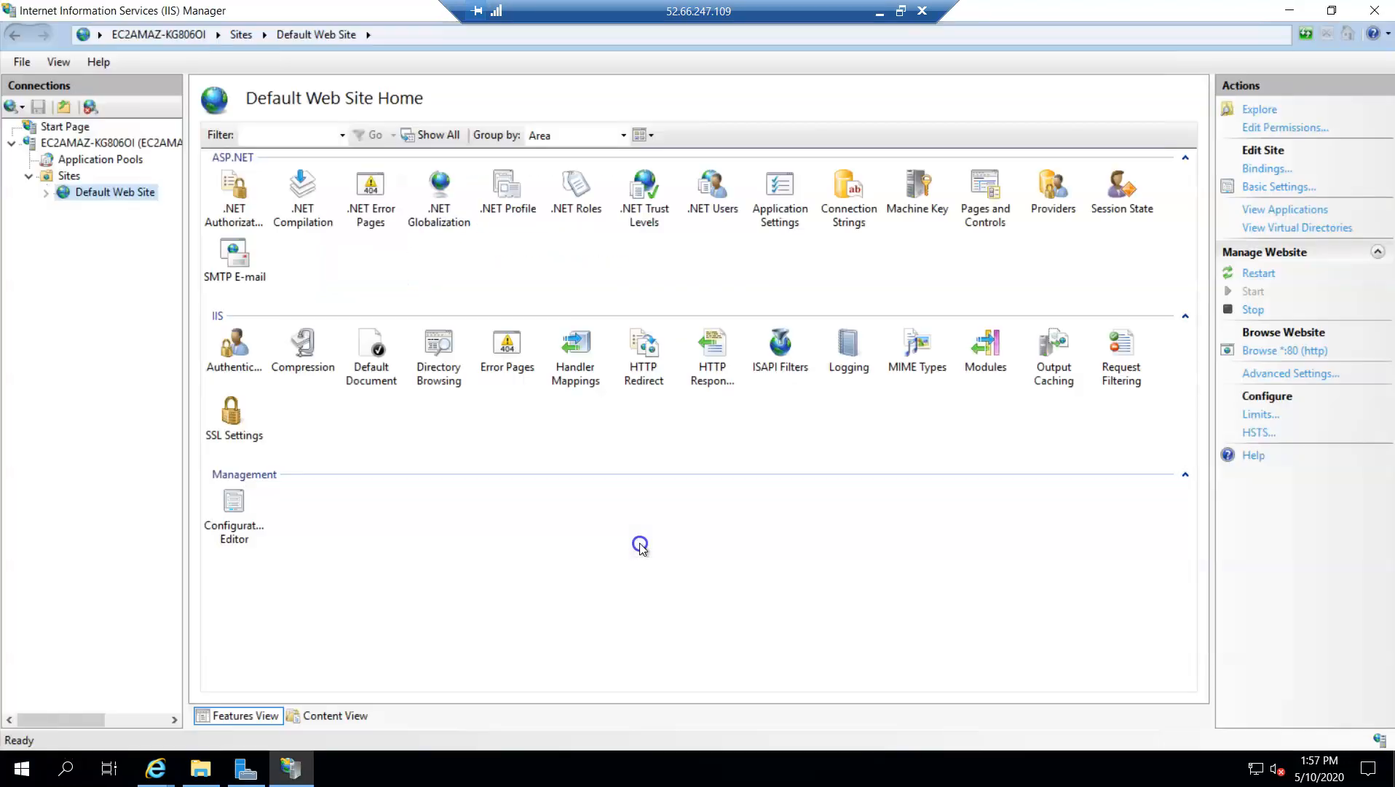
# Minimize IIS Manager and Server Manager, switch to Internet Explorer's go.microsoft.com page, and dismiss the blocked-content alert
pyautogui.click(1284, 14)
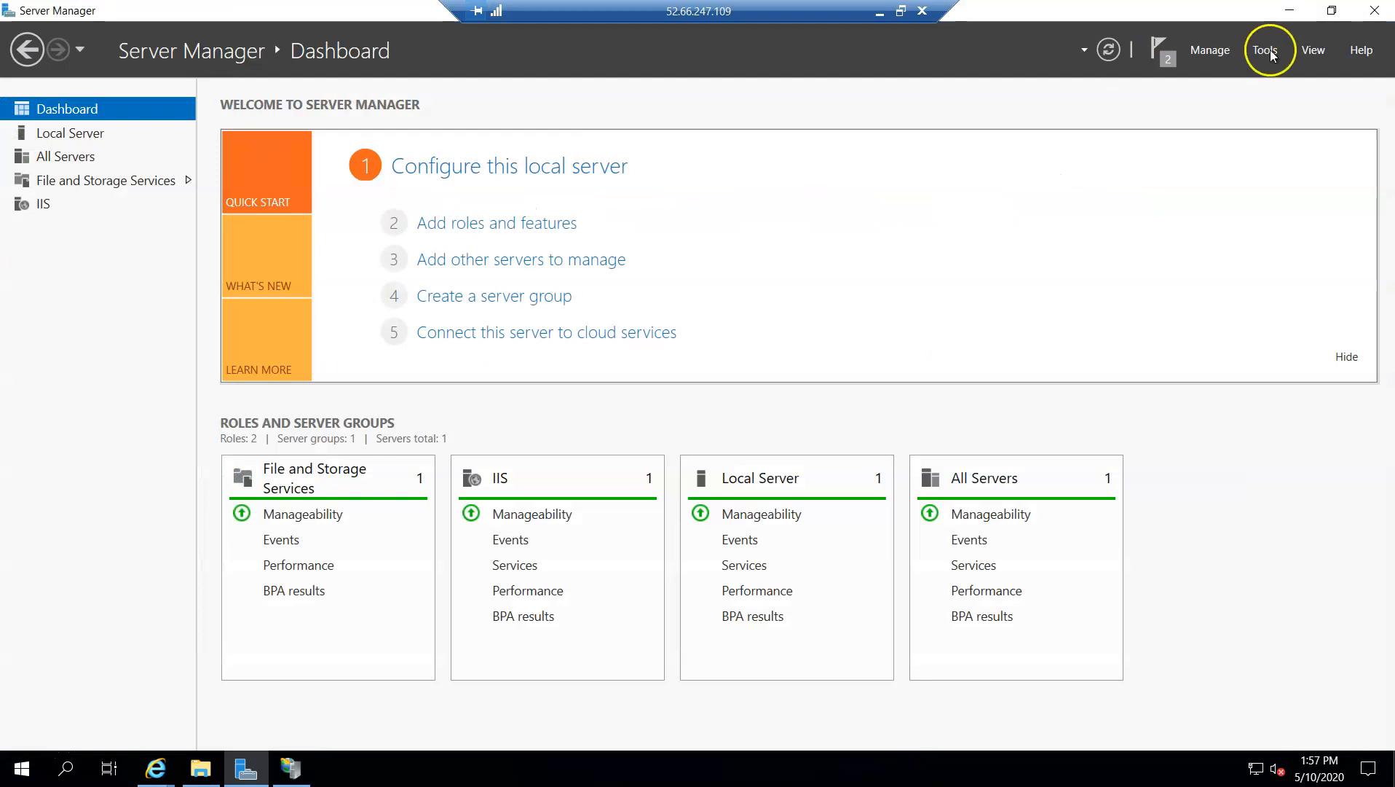
pyautogui.click(1289, 10)
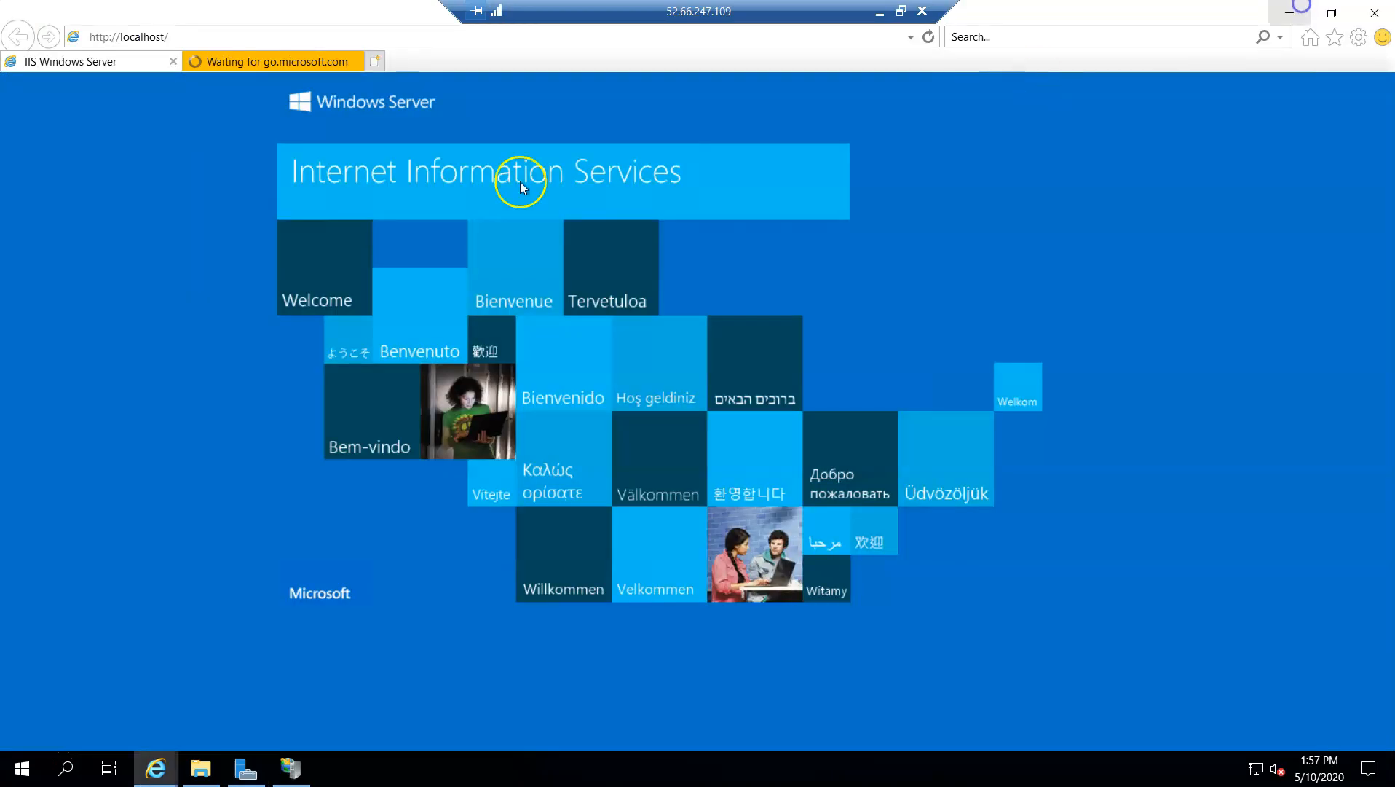
pyautogui.click(322, 55)
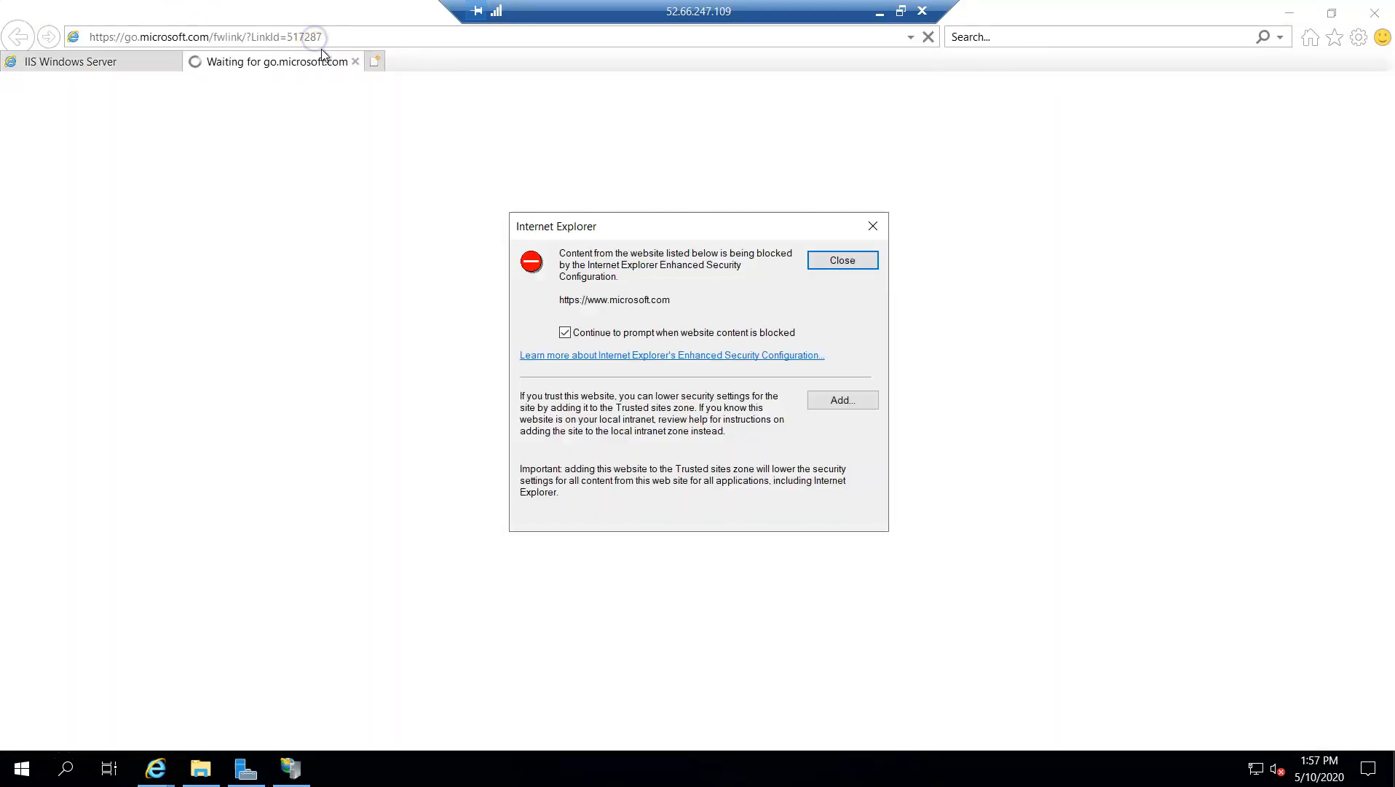
pyautogui.click(861, 256)
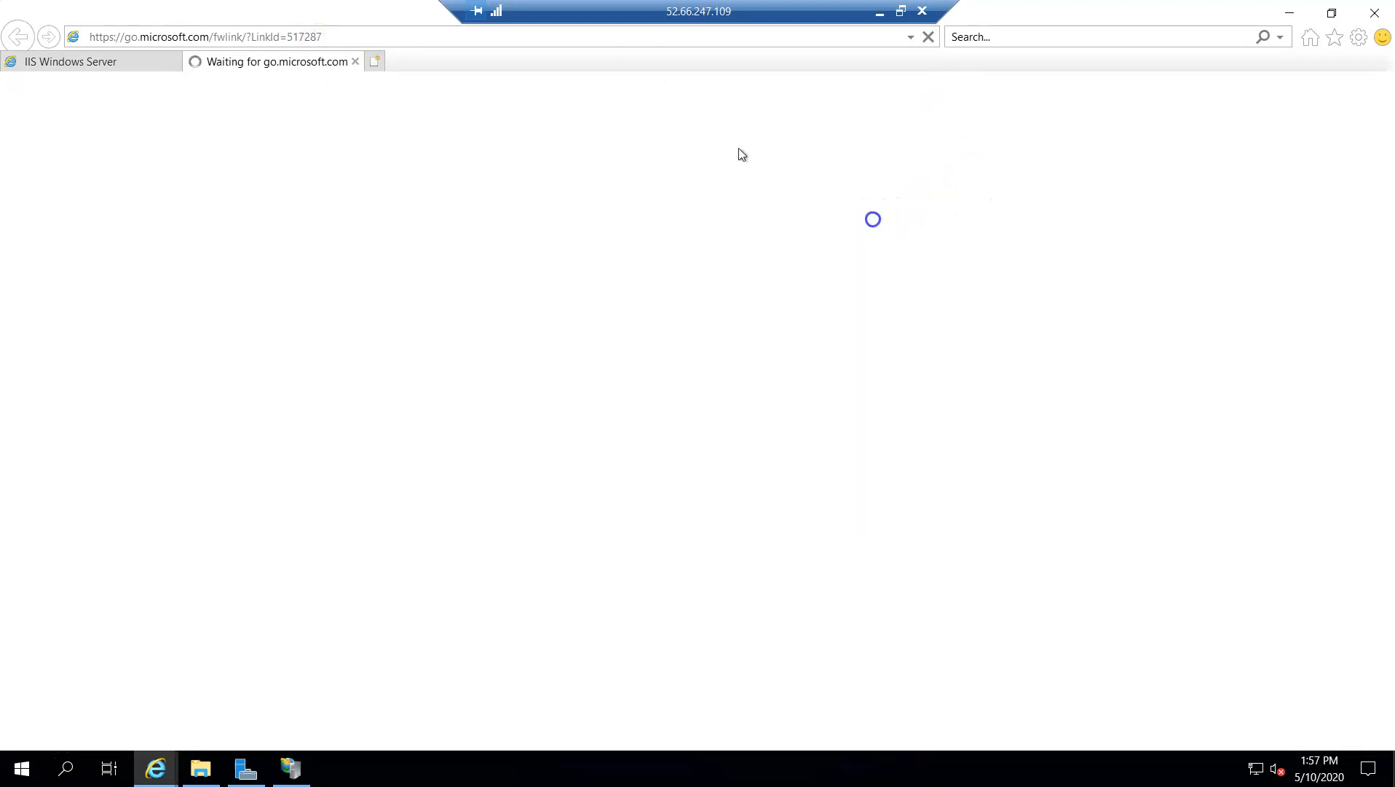
# Search the web for "webdelploy 3.6" and allow leaving the secure connection
pyautogui.click(354, 38)
pyautogui.click(354, 38)
pyautogui.write('web')
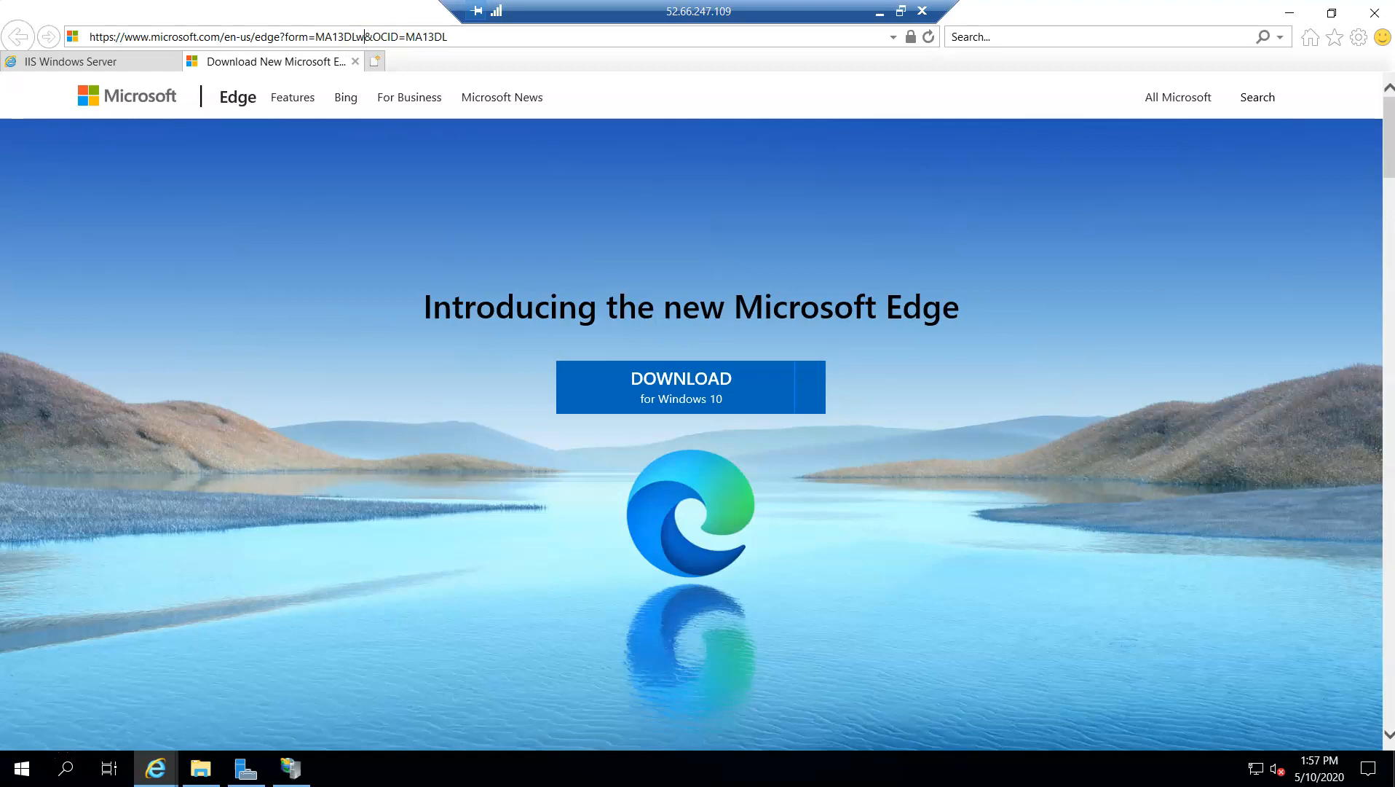
pyautogui.hotkey('ctrl', 'a')
pyautogui.write('webdo')
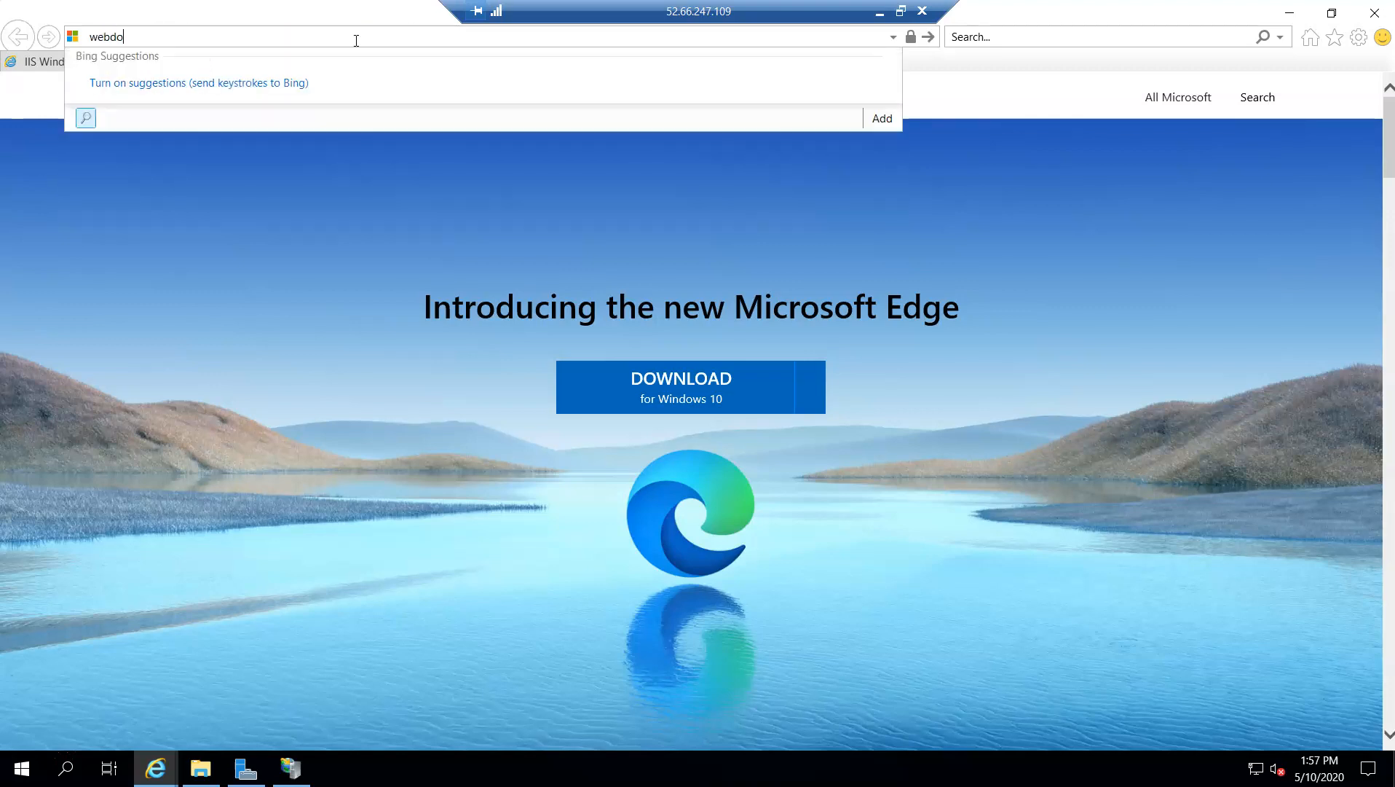
pyautogui.press('BackSpace')
pyautogui.write('elploy 3.6')
pyautogui.press('Return')
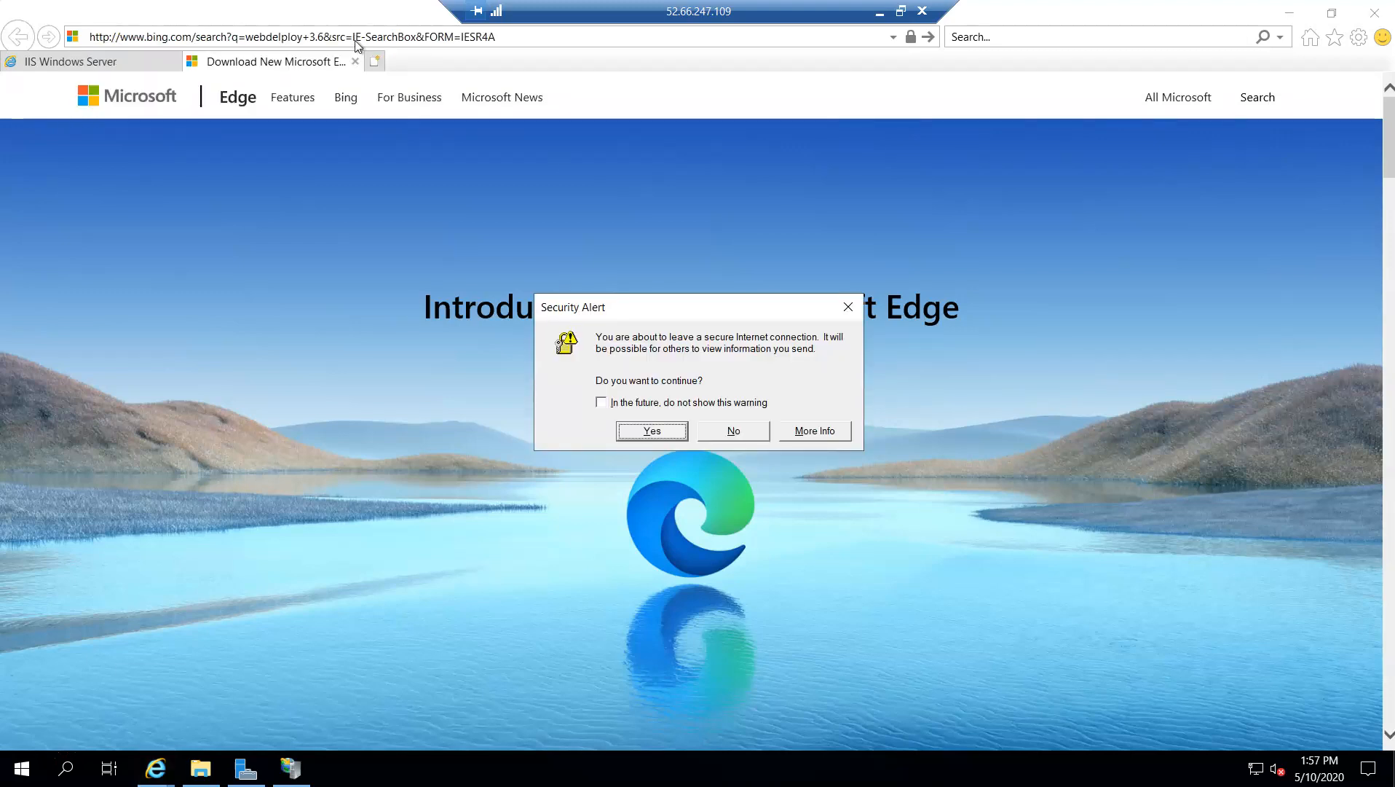
pyautogui.click(652, 431)
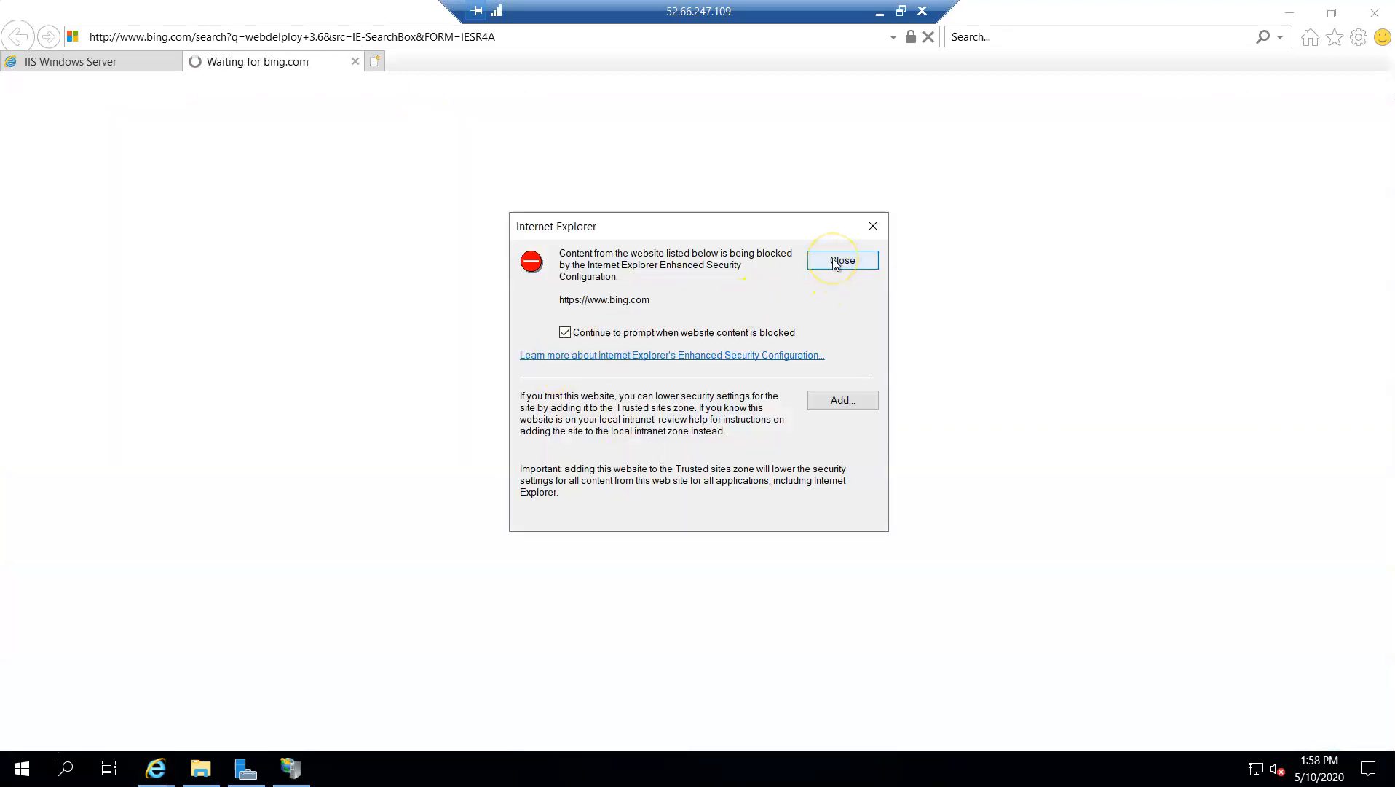
pyautogui.click(855, 403)
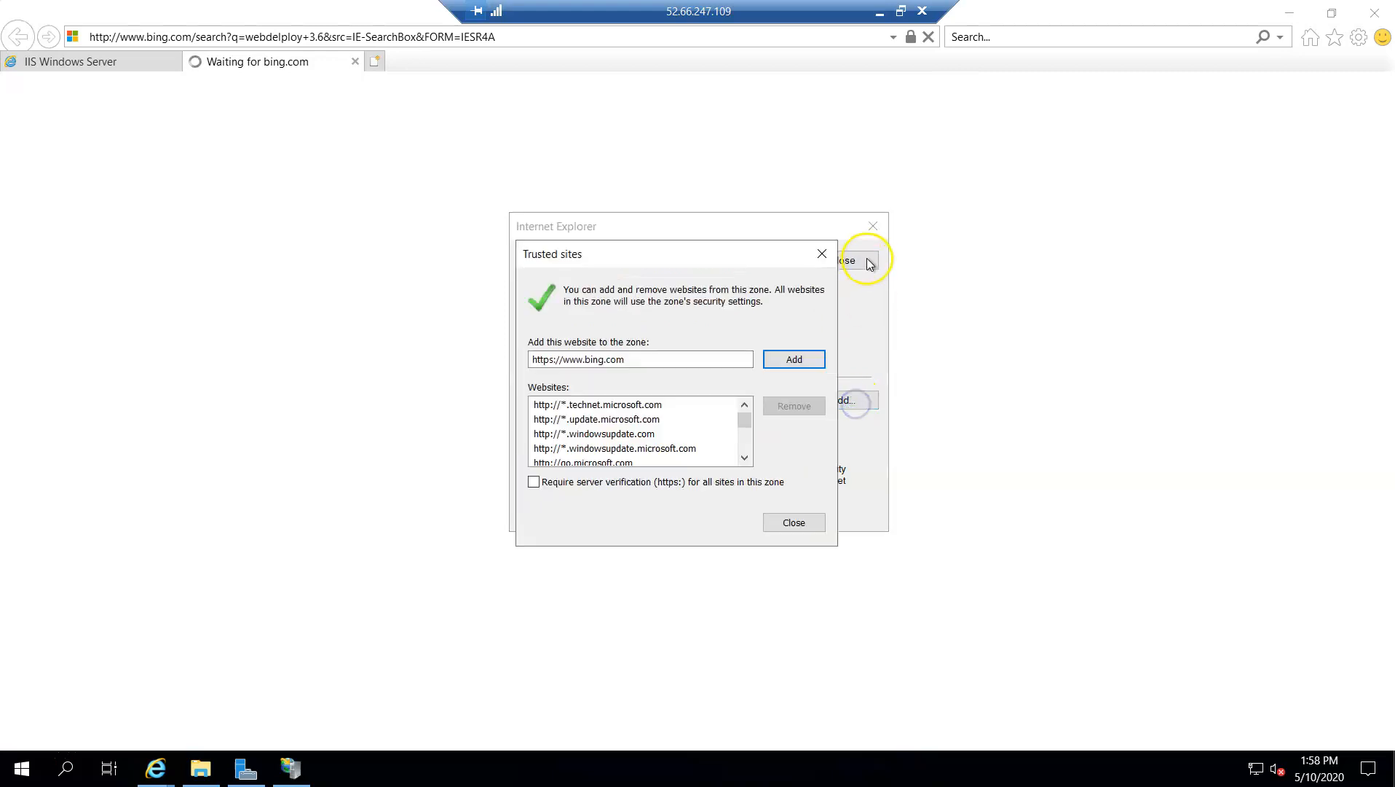
pyautogui.click(792, 359)
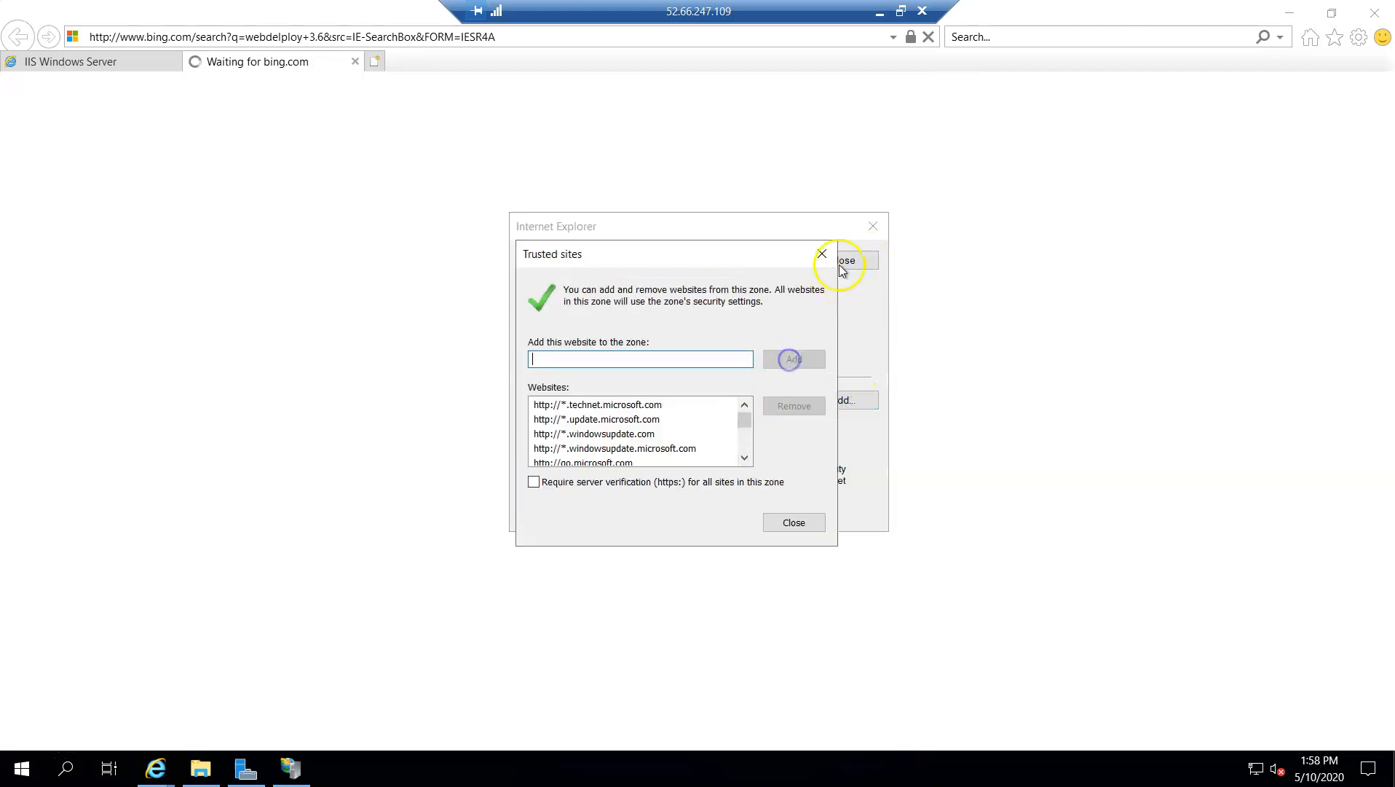
pyautogui.click(823, 255)
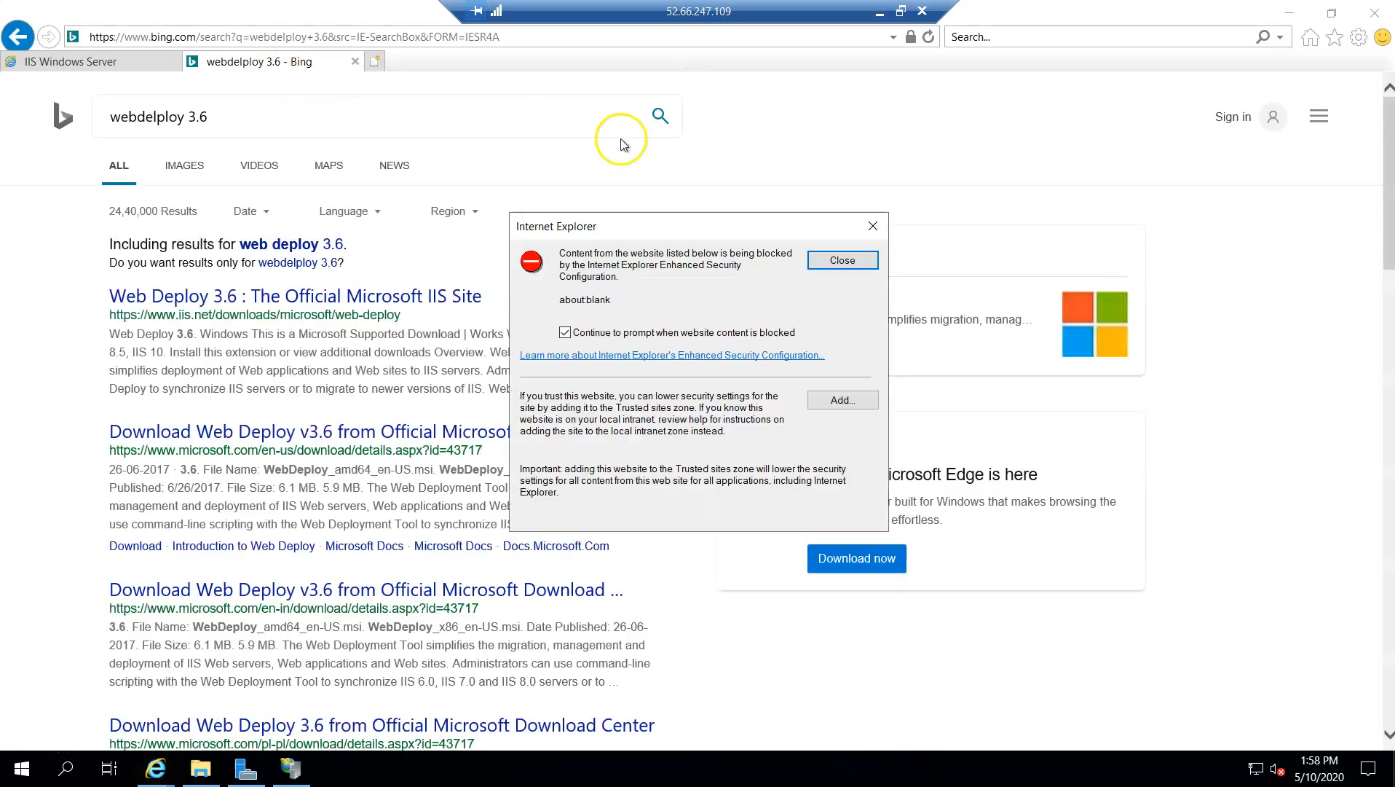
pyautogui.click(865, 225)
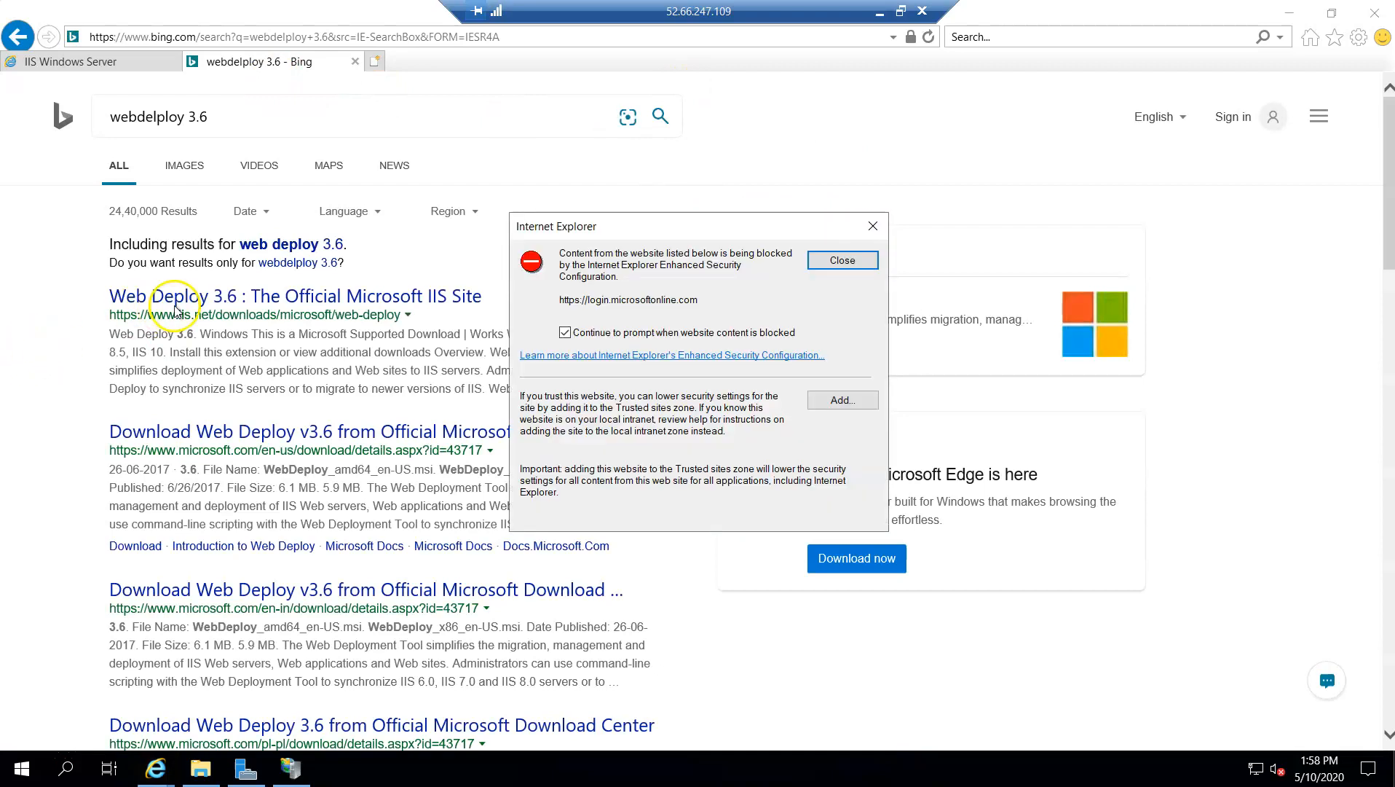
pyautogui.click(874, 226)
pyautogui.click(836, 400)
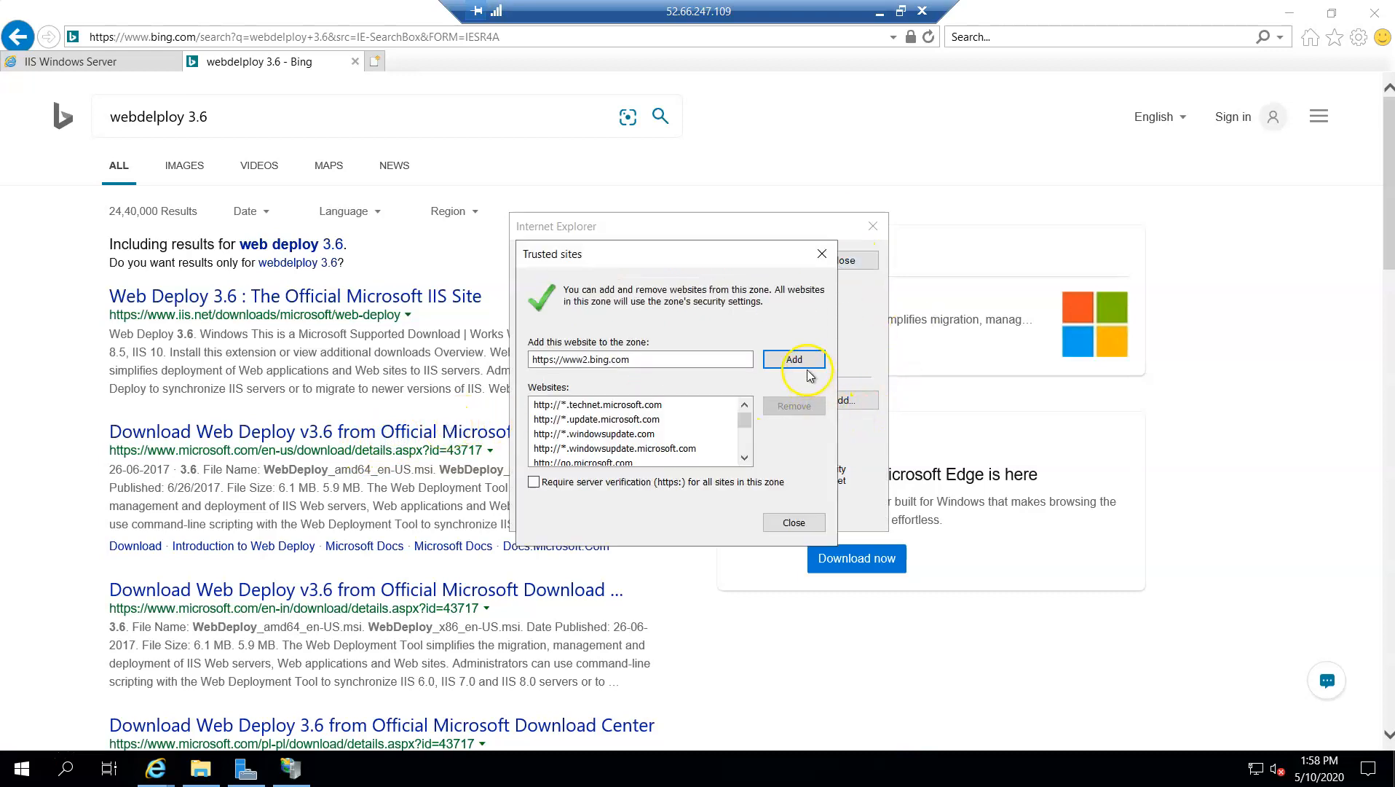
pyautogui.click(801, 364)
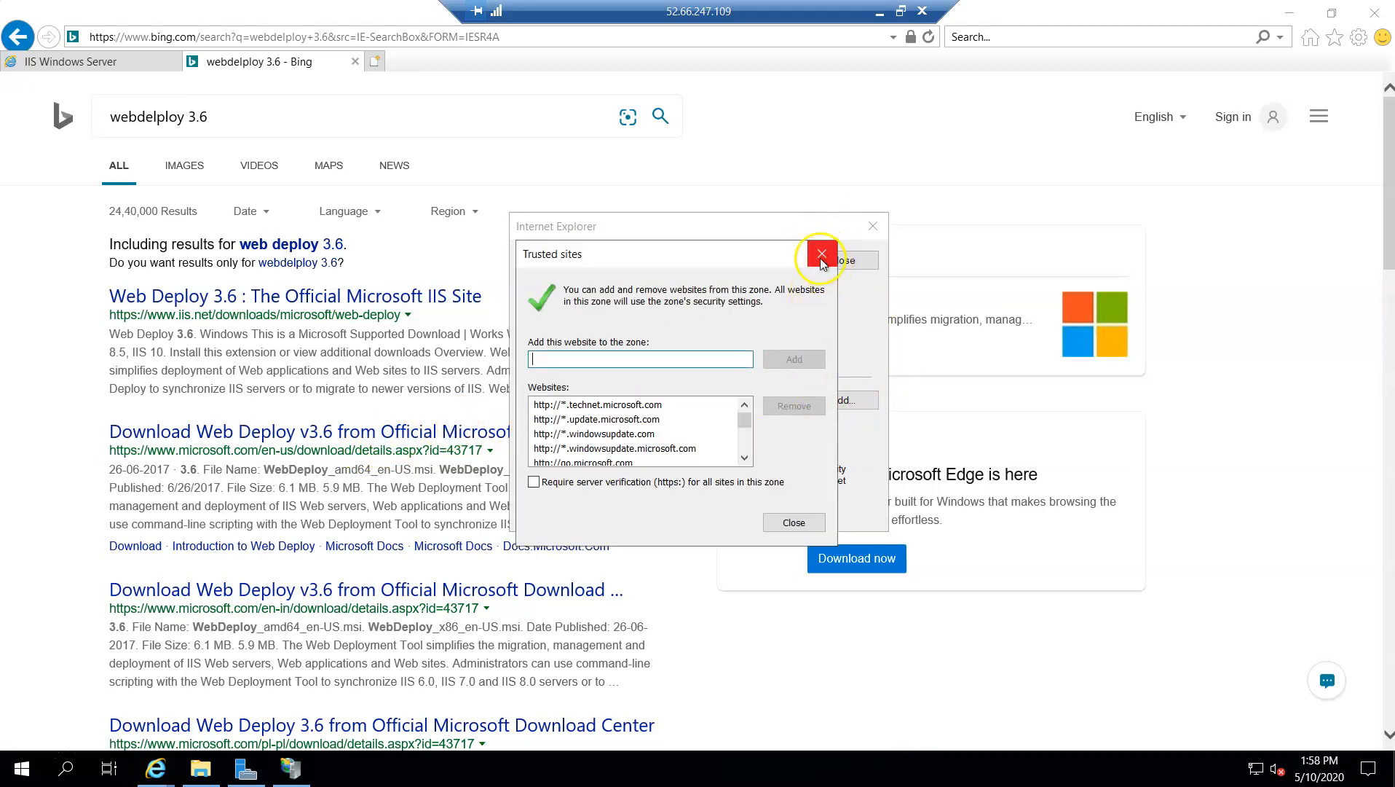
pyautogui.click(828, 267)
pyautogui.click(830, 260)
pyautogui.click(477, 433)
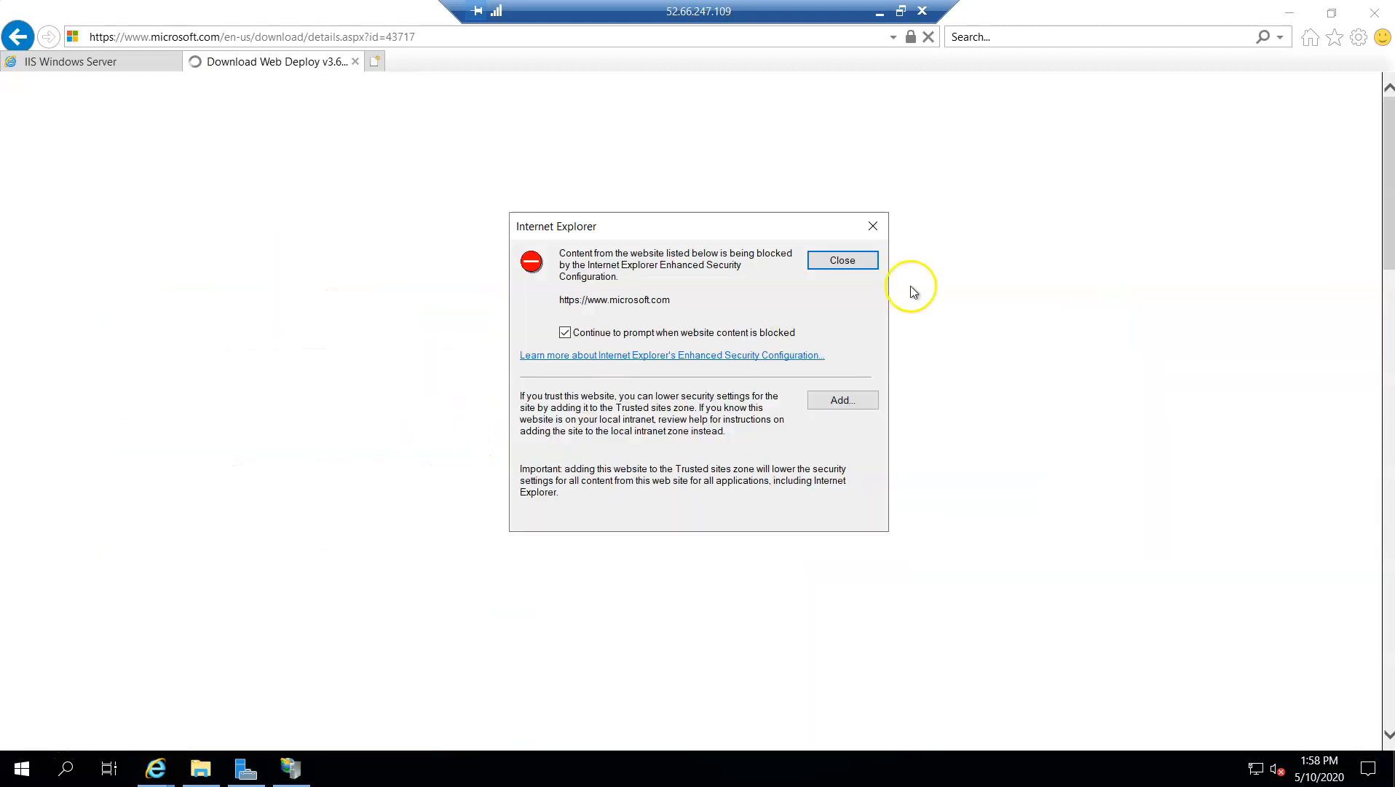
pyautogui.click(839, 408)
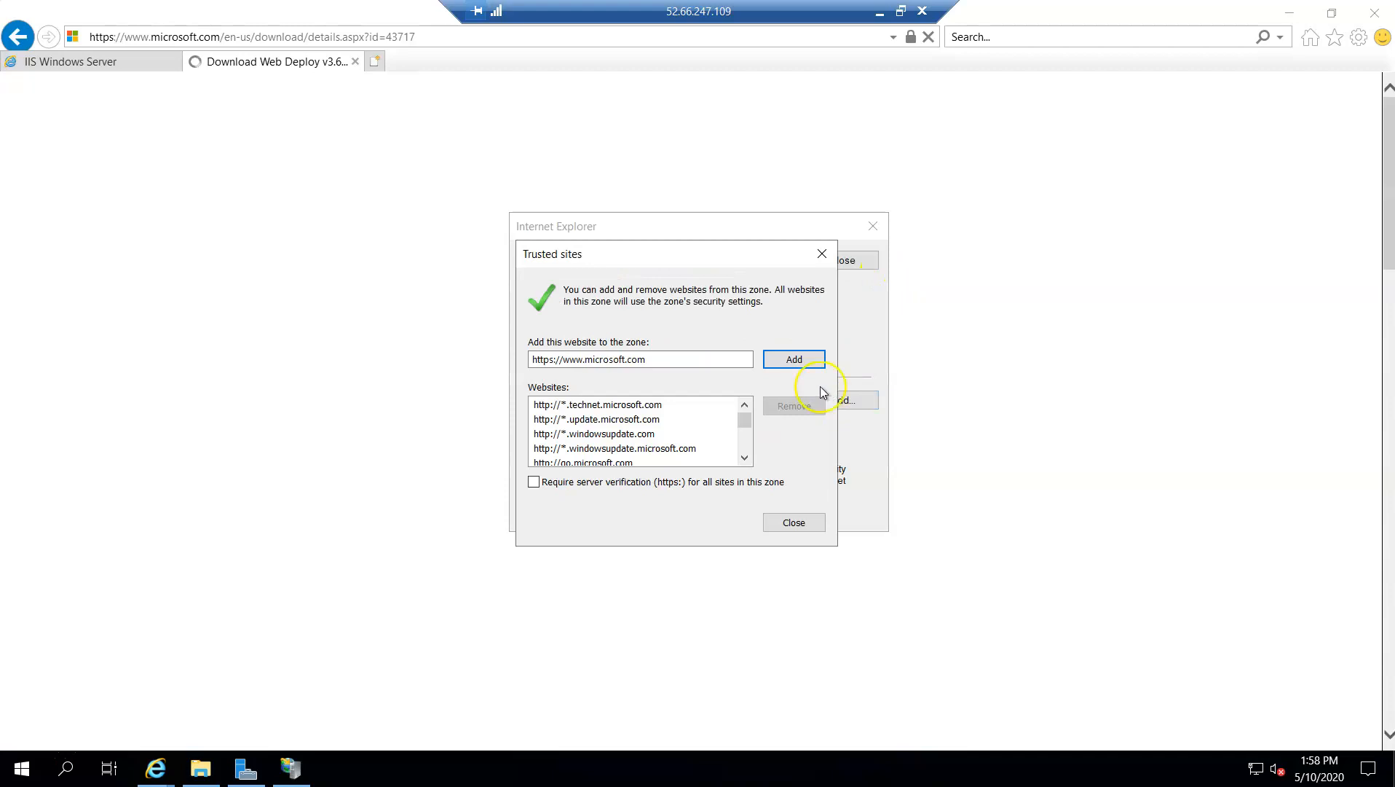
pyautogui.click(788, 360)
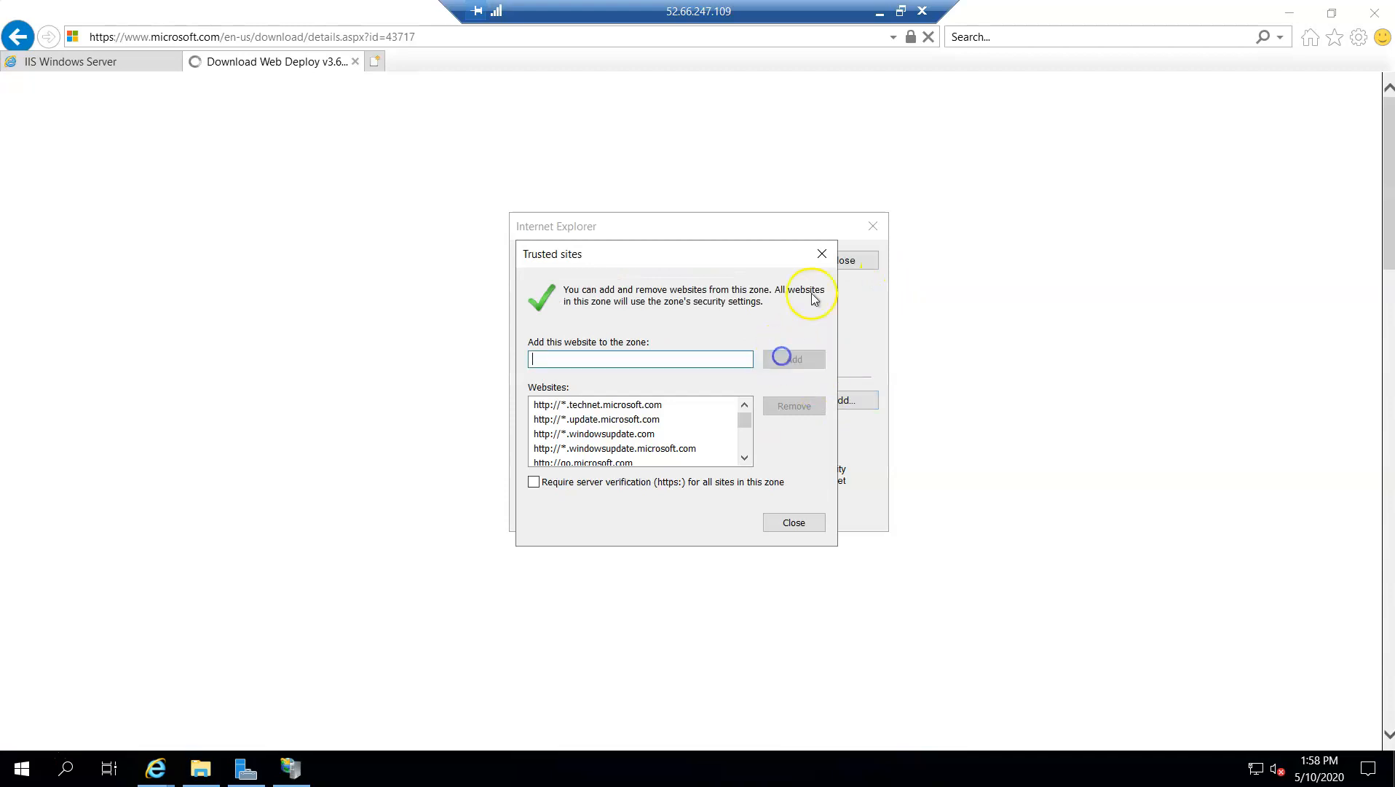
pyautogui.click(821, 253)
pyautogui.click(830, 257)
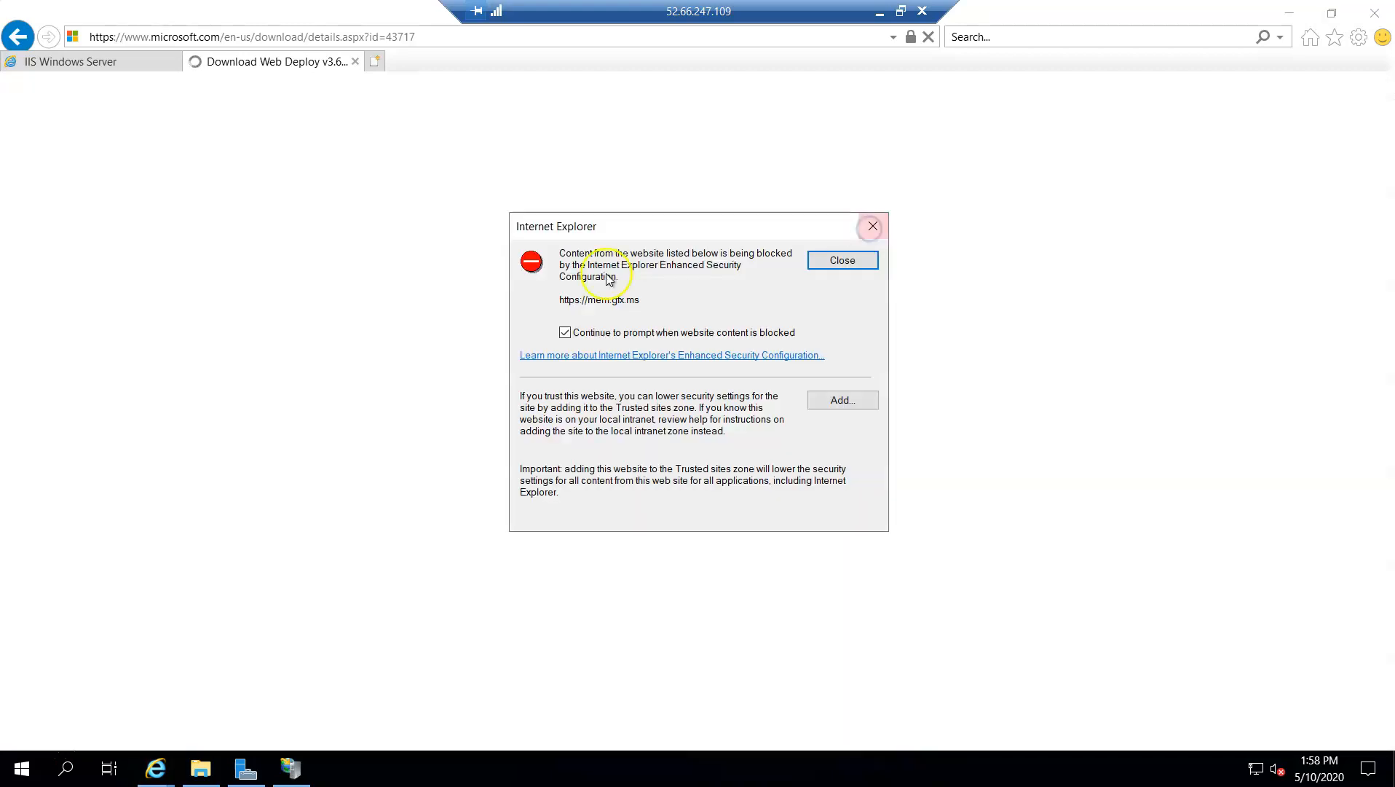
pyautogui.click(842, 401)
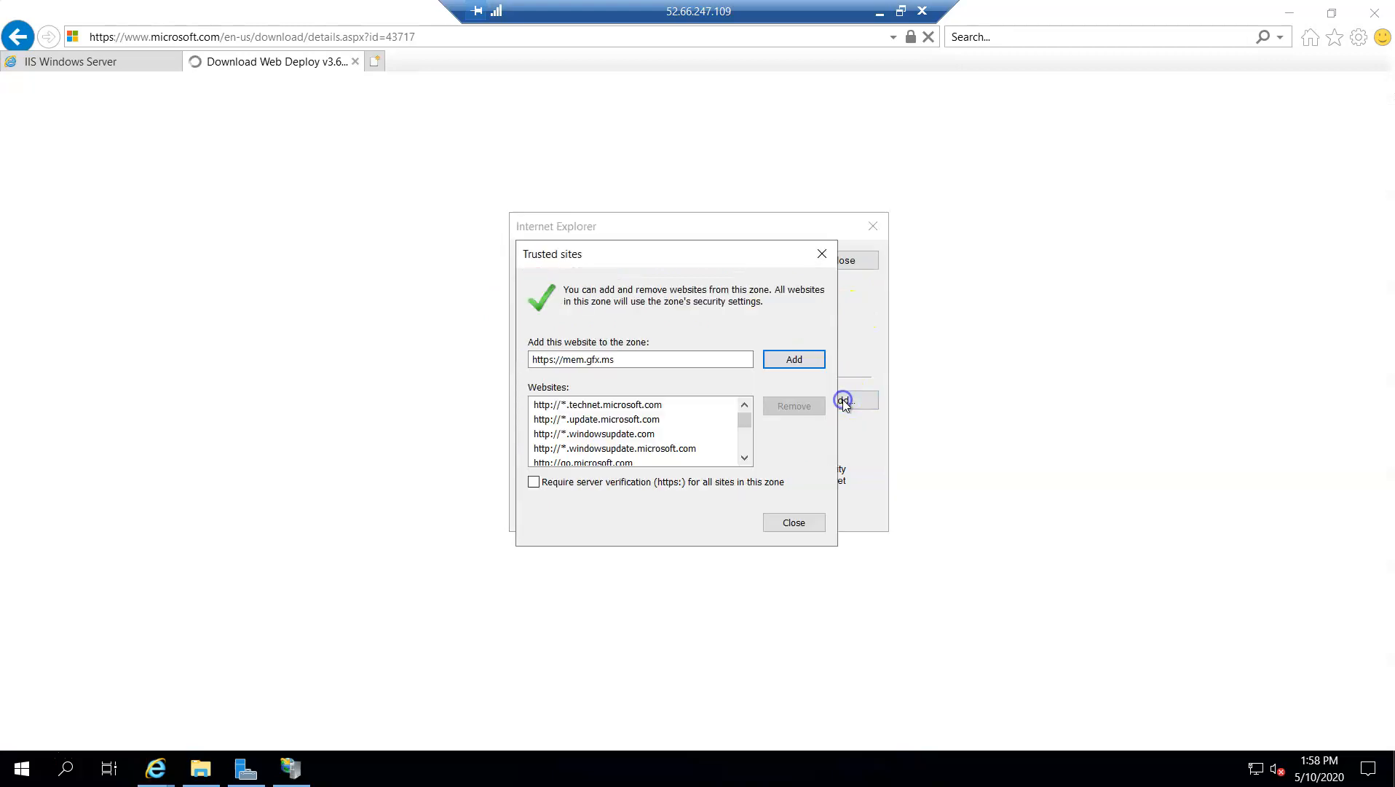
pyautogui.click(809, 361)
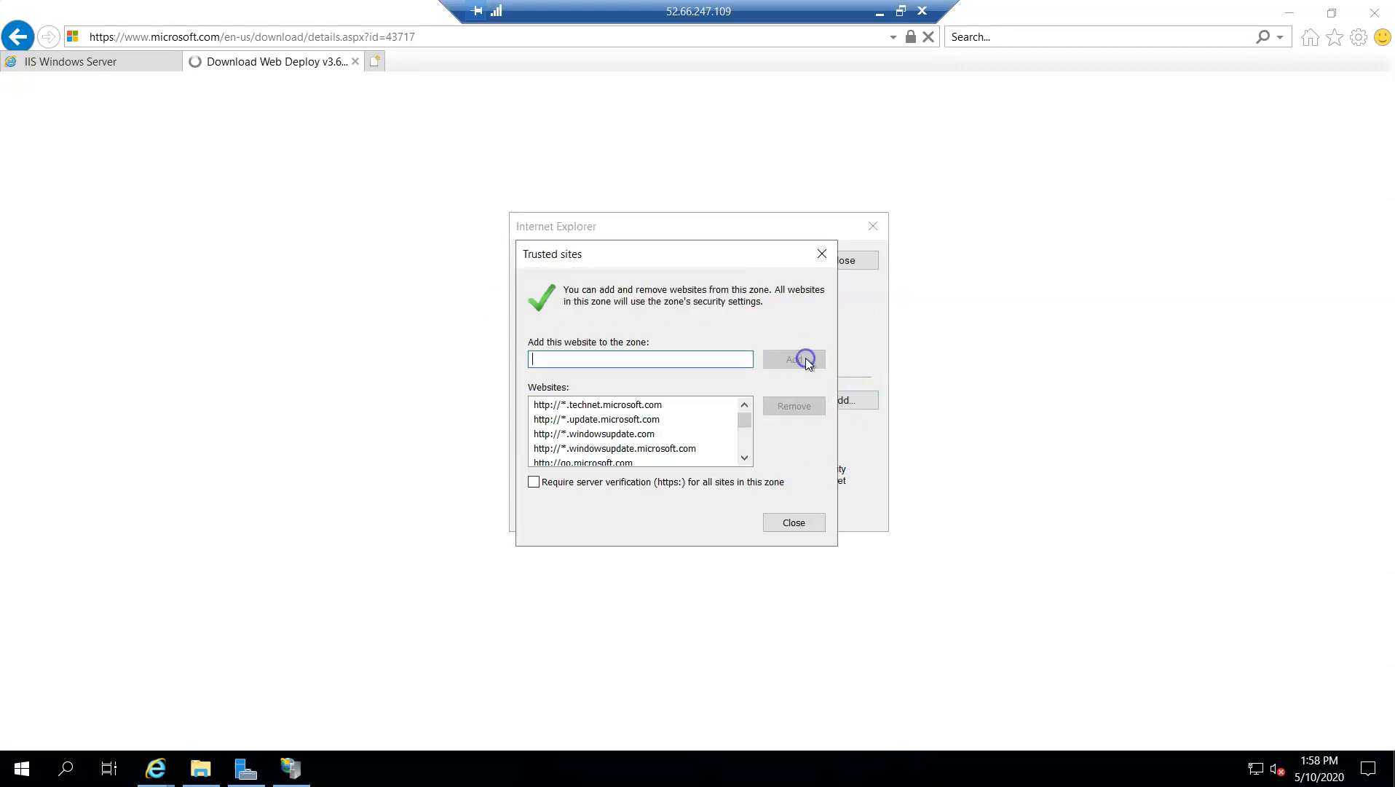
pyautogui.click(819, 257)
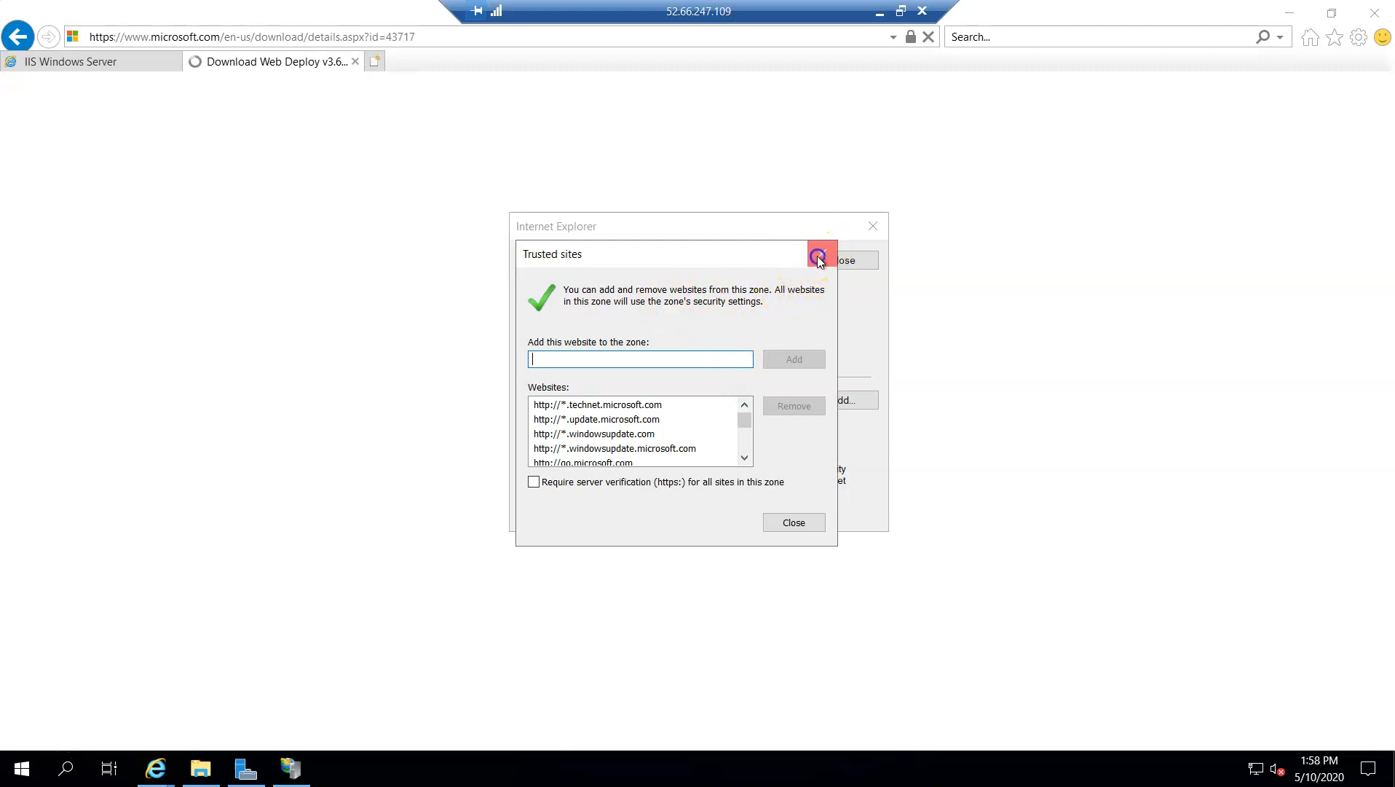
pyautogui.click(862, 400)
pyautogui.click(799, 370)
pyautogui.click(822, 253)
# Dismiss the remaining blocked-content alerts on the Web Deploy v3.6 page and request its English download
pyautogui.click(878, 229)
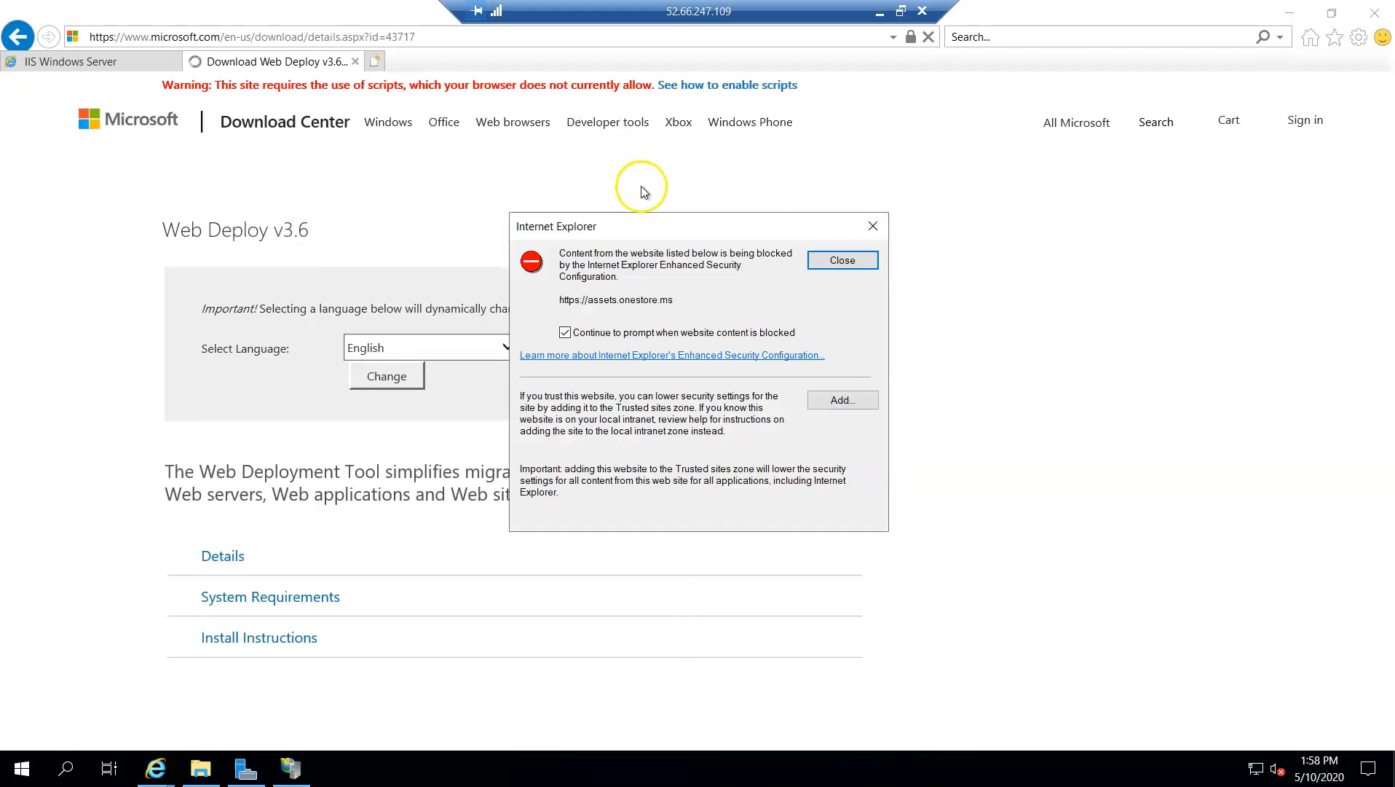
pyautogui.click(873, 230)
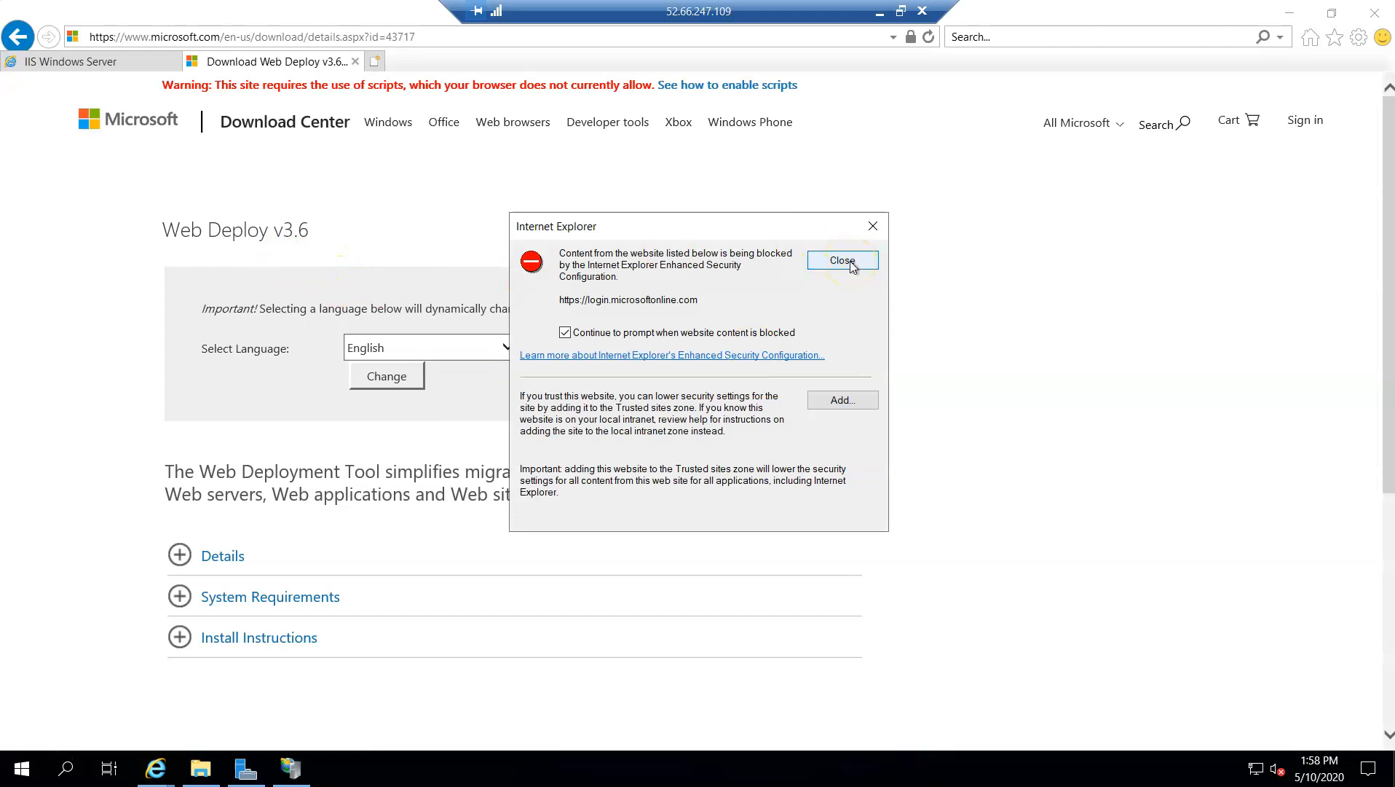
pyautogui.click(873, 226)
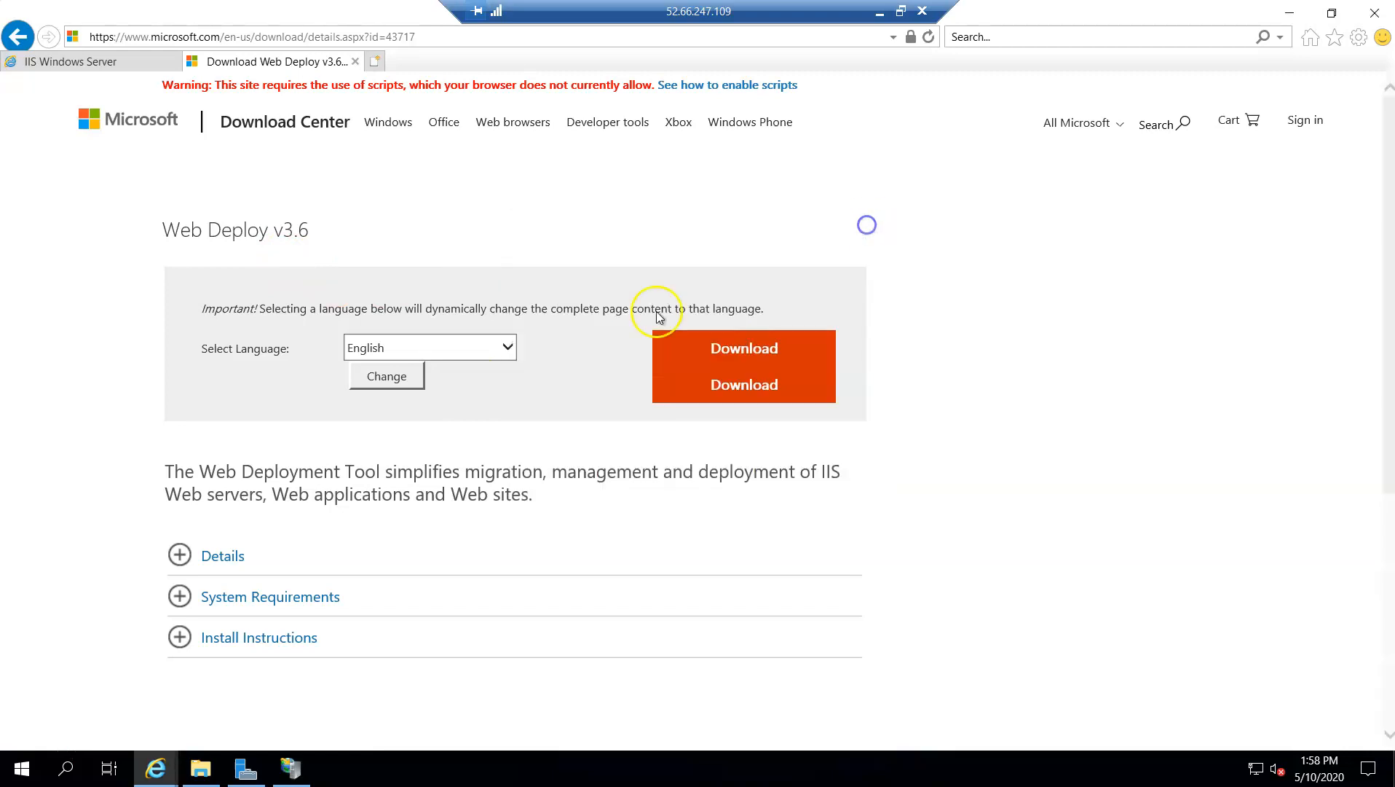
pyautogui.click(737, 351)
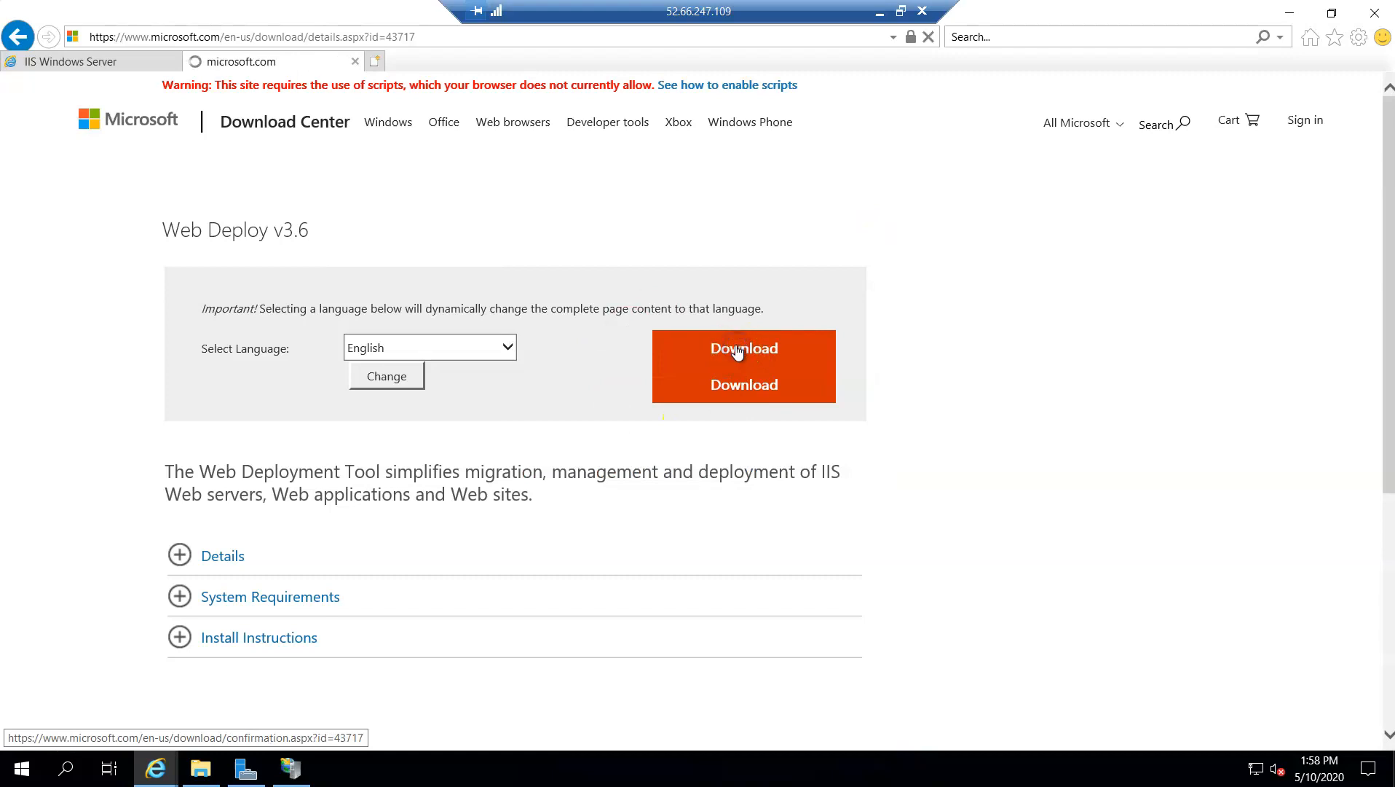
pyautogui.click(830, 405)
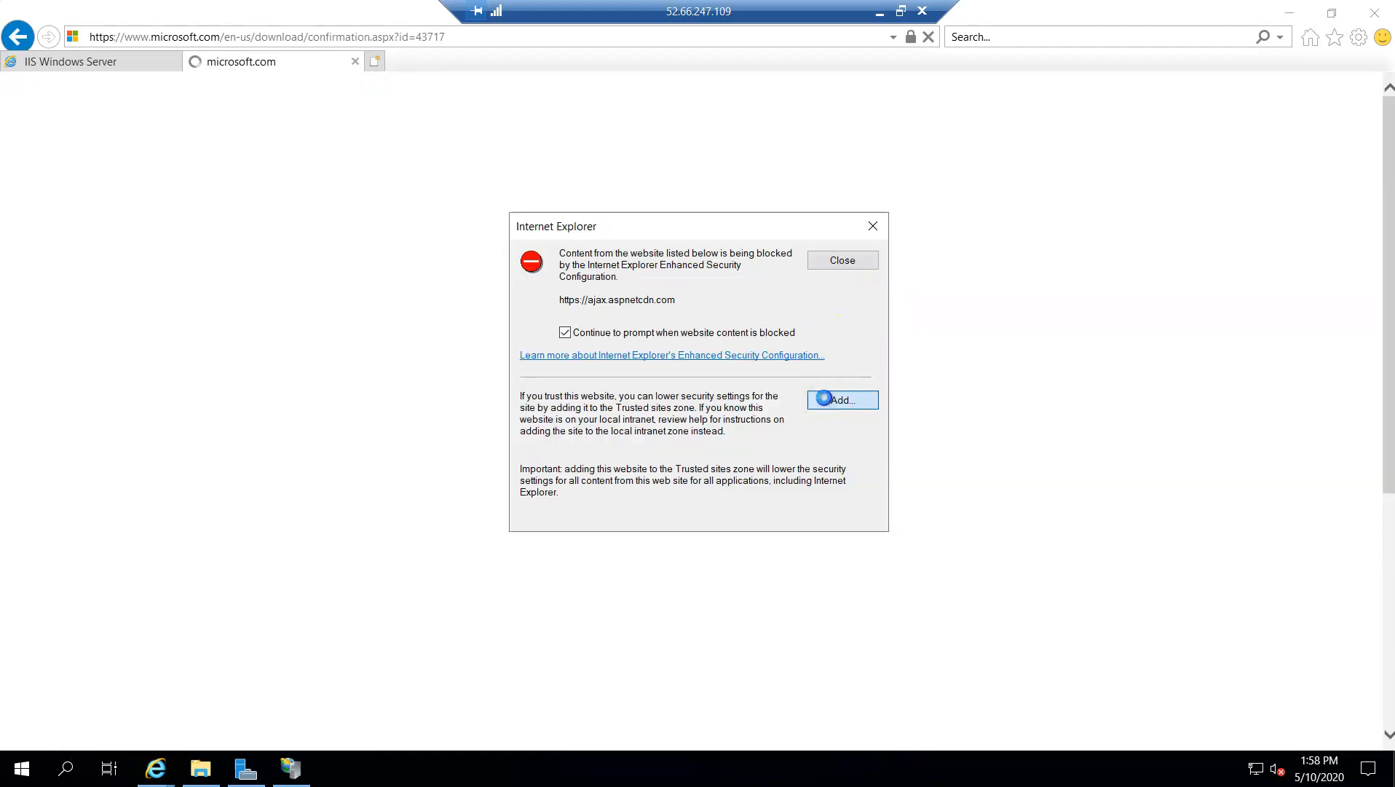
pyautogui.click(810, 371)
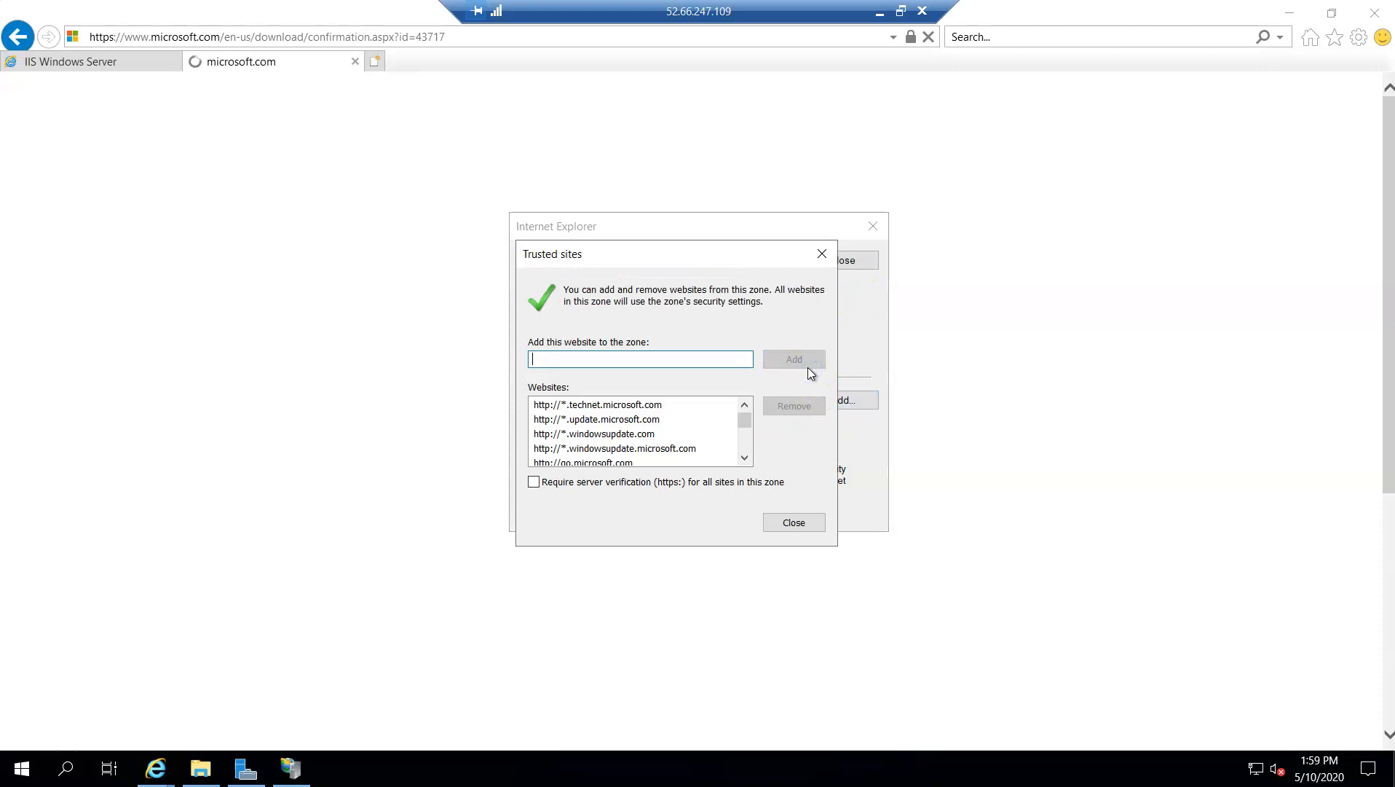
pyautogui.click(816, 255)
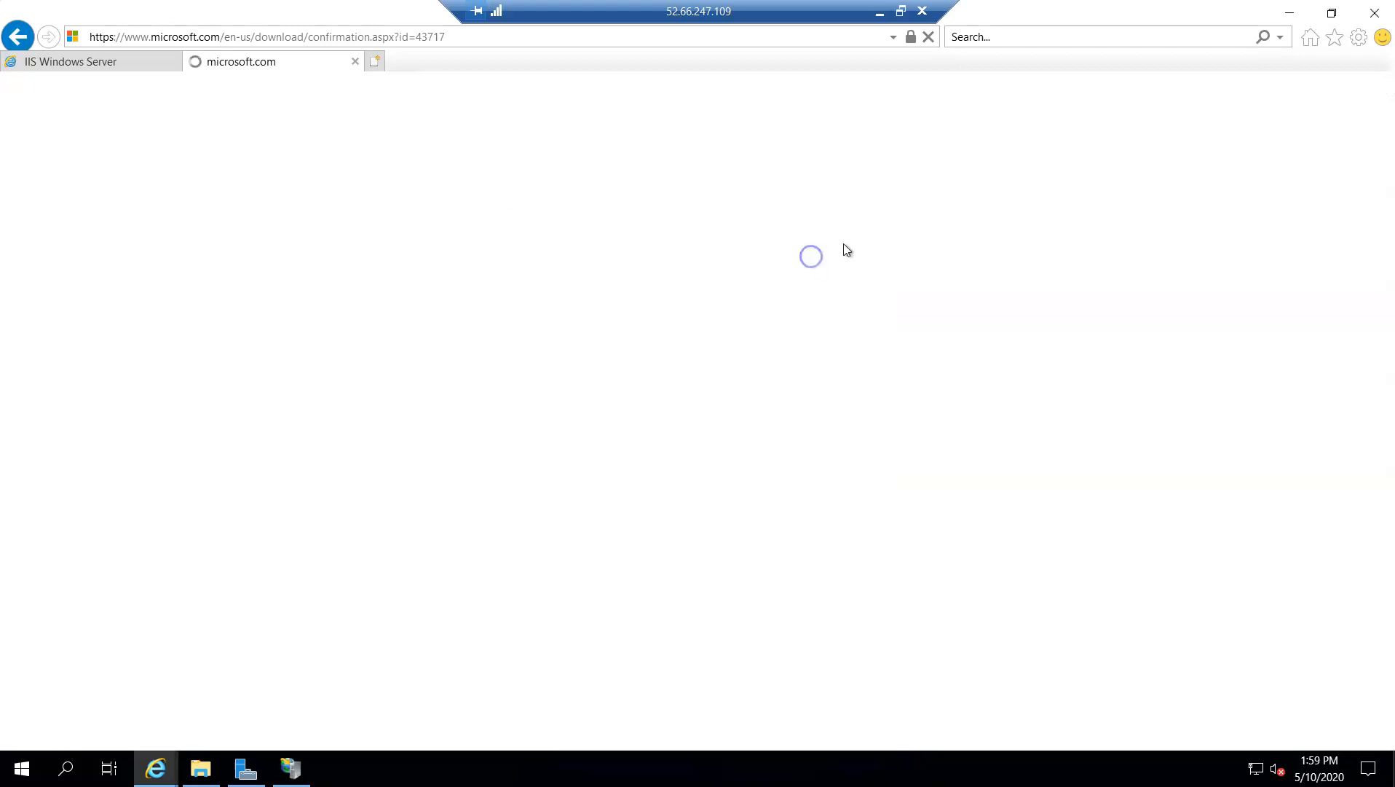
pyautogui.click(839, 399)
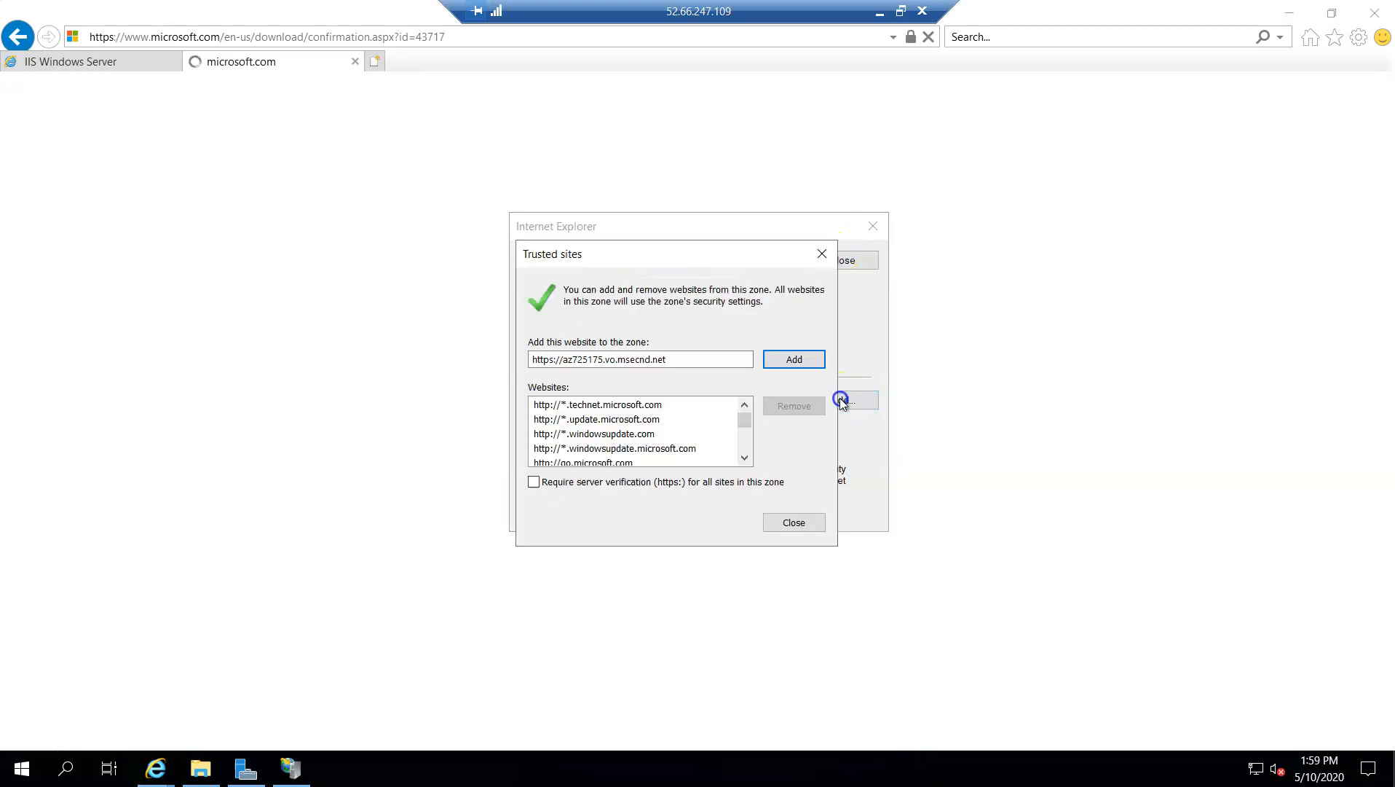
pyautogui.click(814, 358)
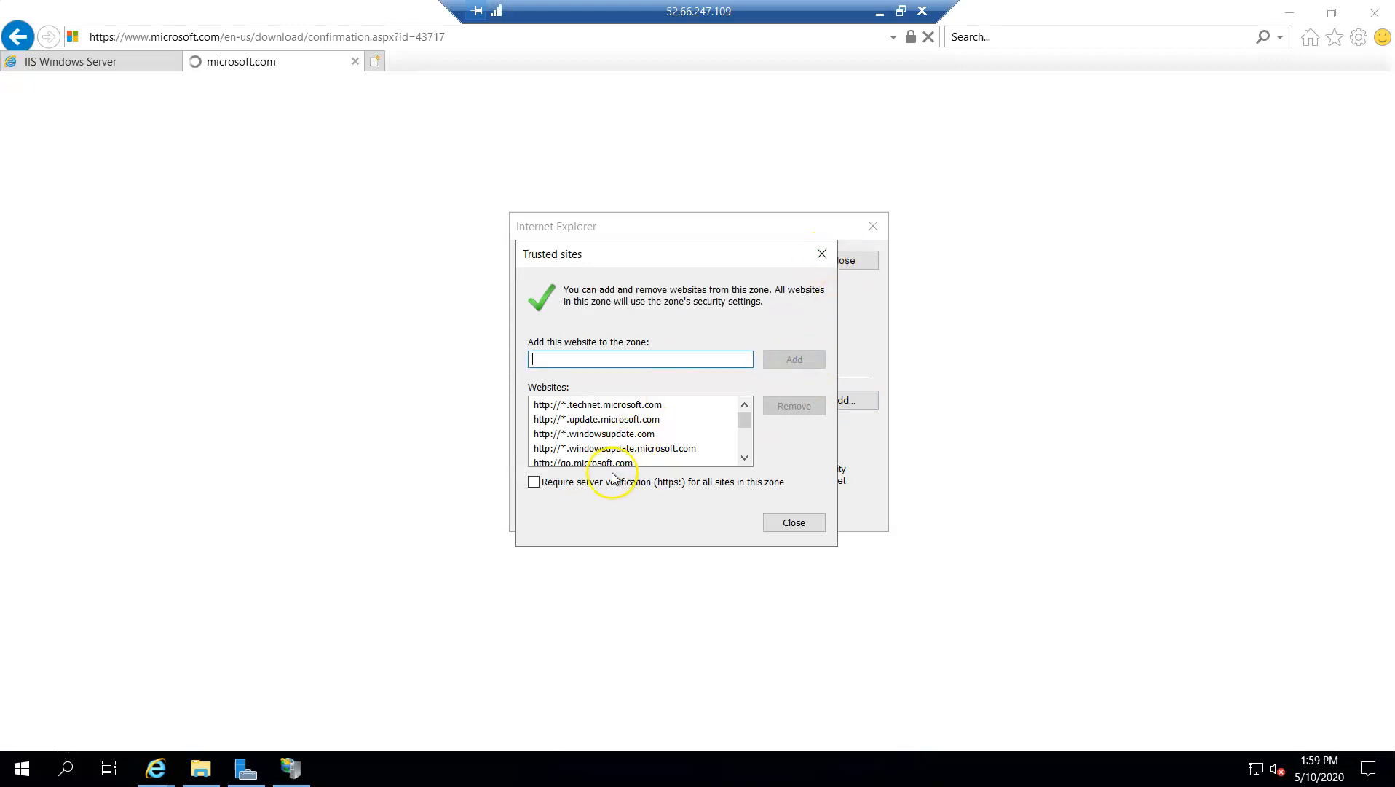
pyautogui.click(822, 253)
pyautogui.click(819, 255)
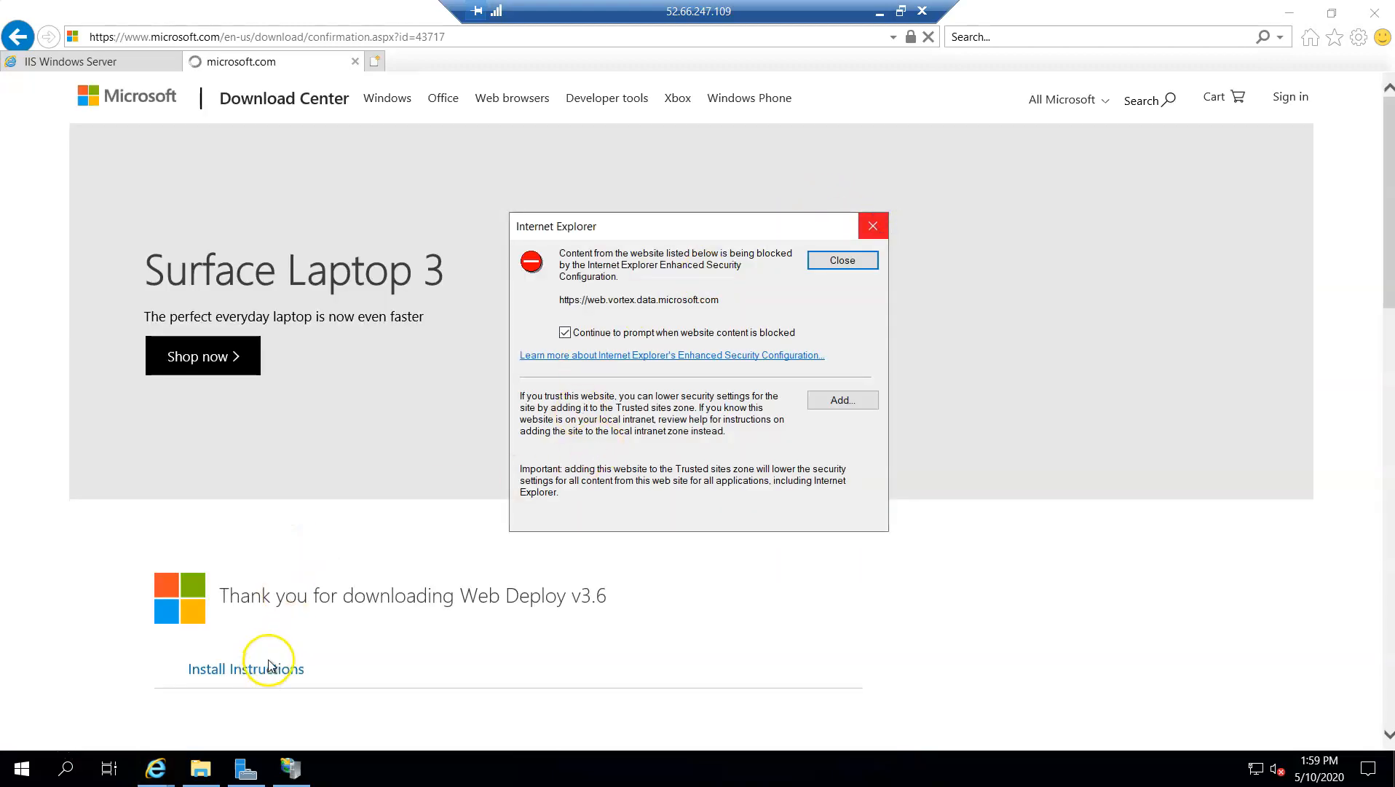
pyautogui.click(847, 262)
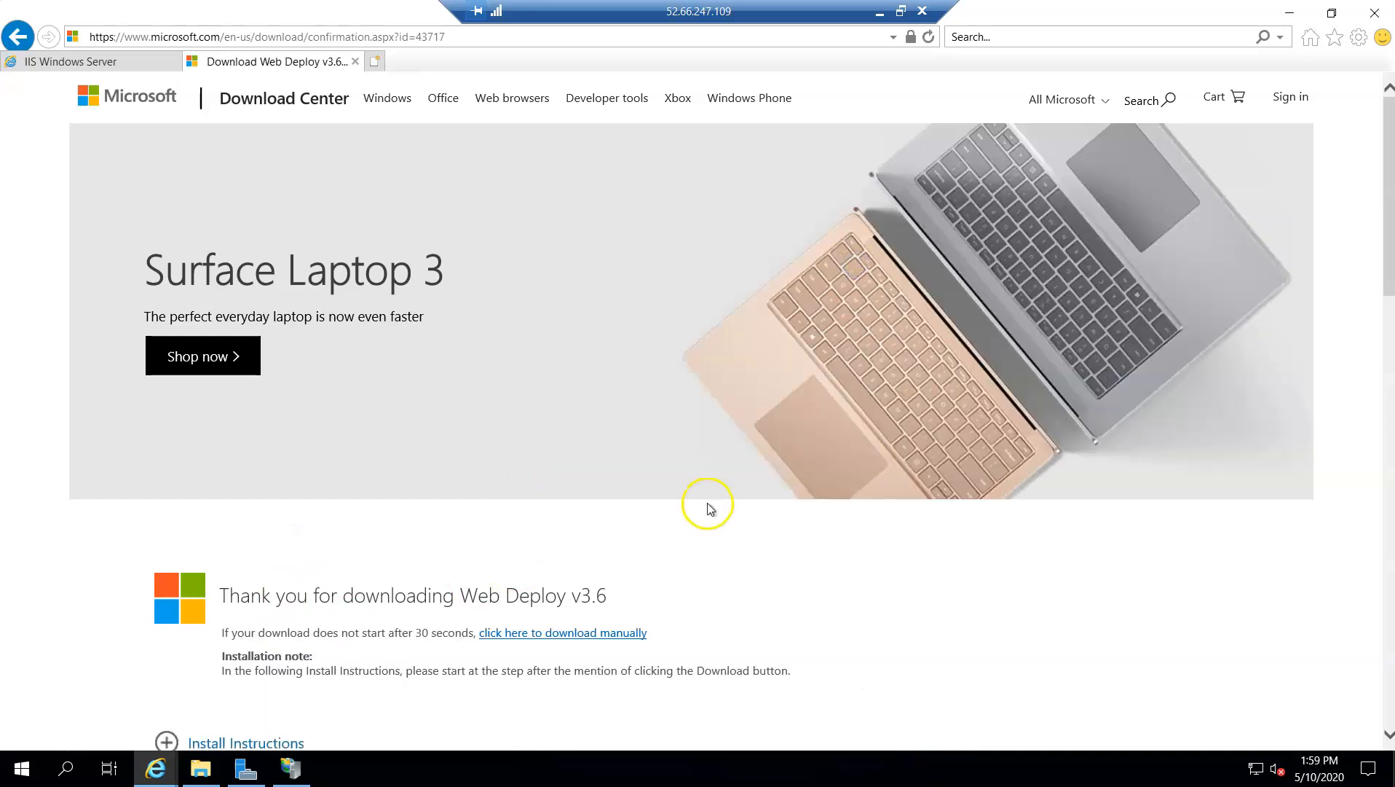
pyautogui.scroll(-7, 711, 509)
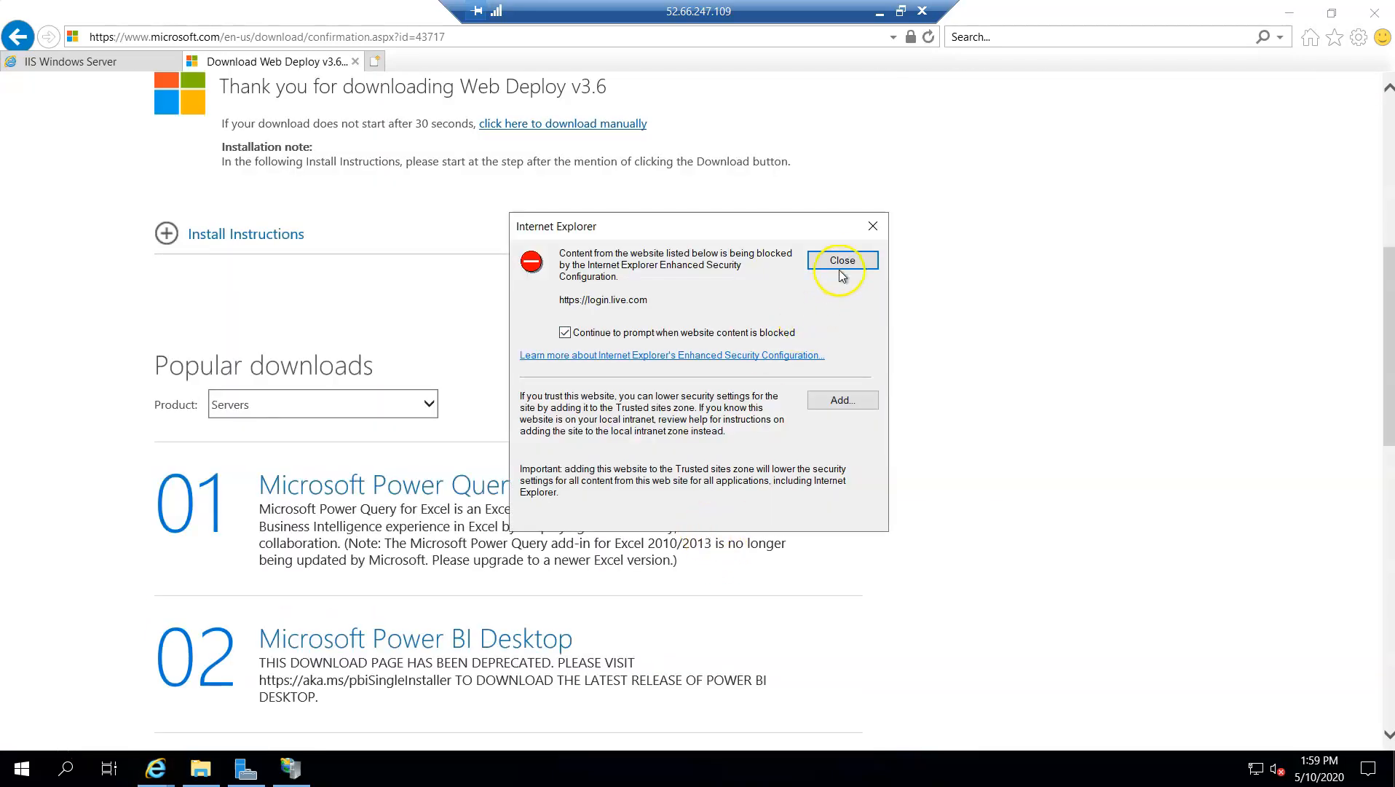
pyautogui.click(826, 400)
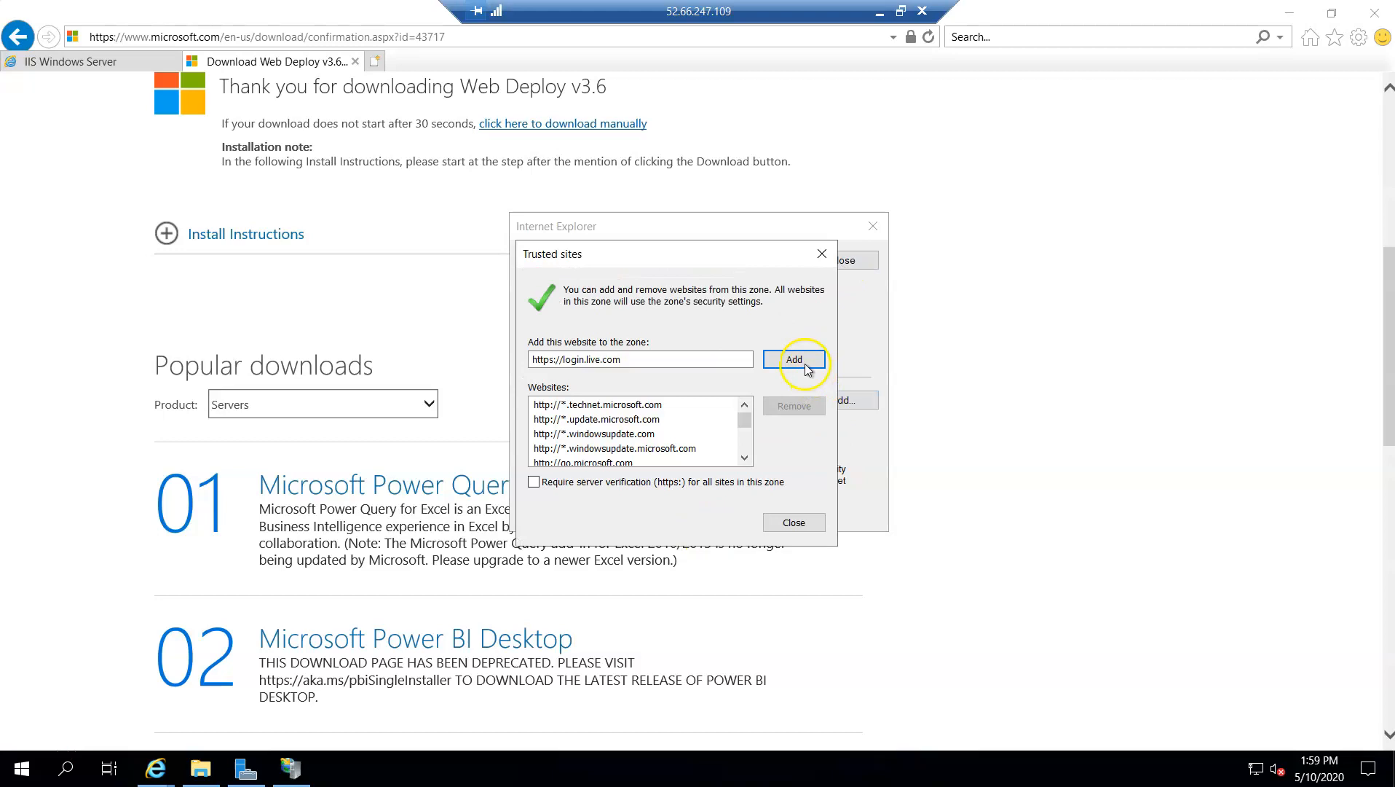
pyautogui.click(805, 364)
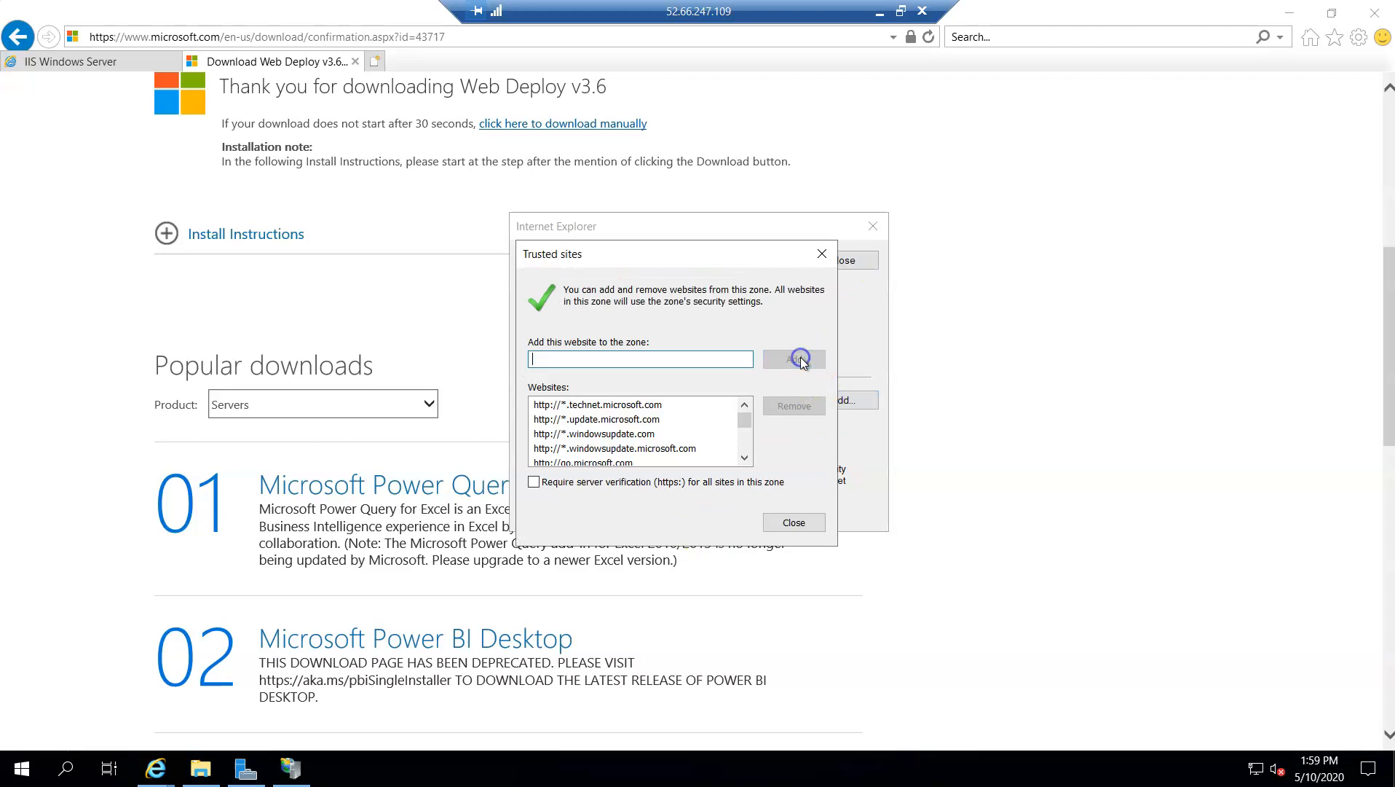
pyautogui.click(822, 254)
pyautogui.click(837, 402)
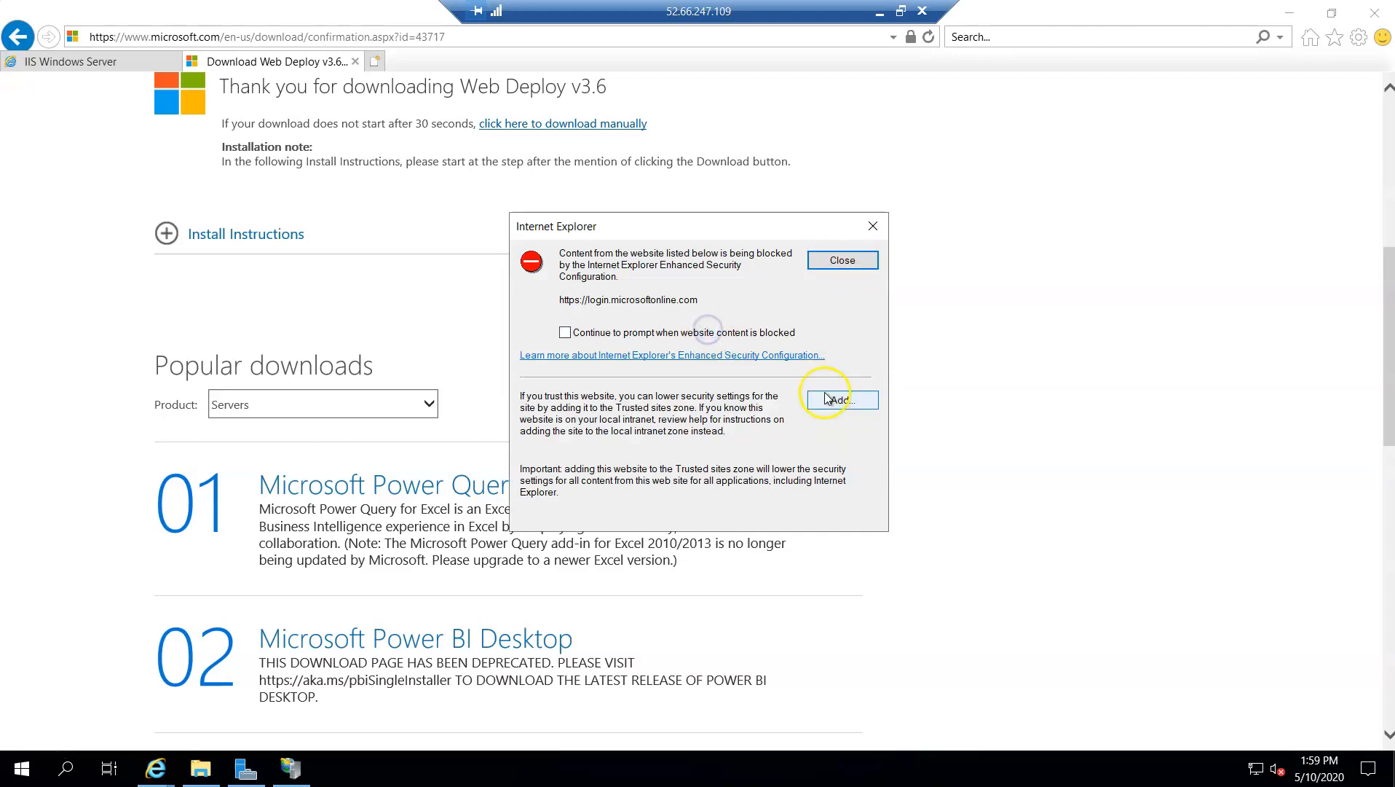
pyautogui.click(827, 397)
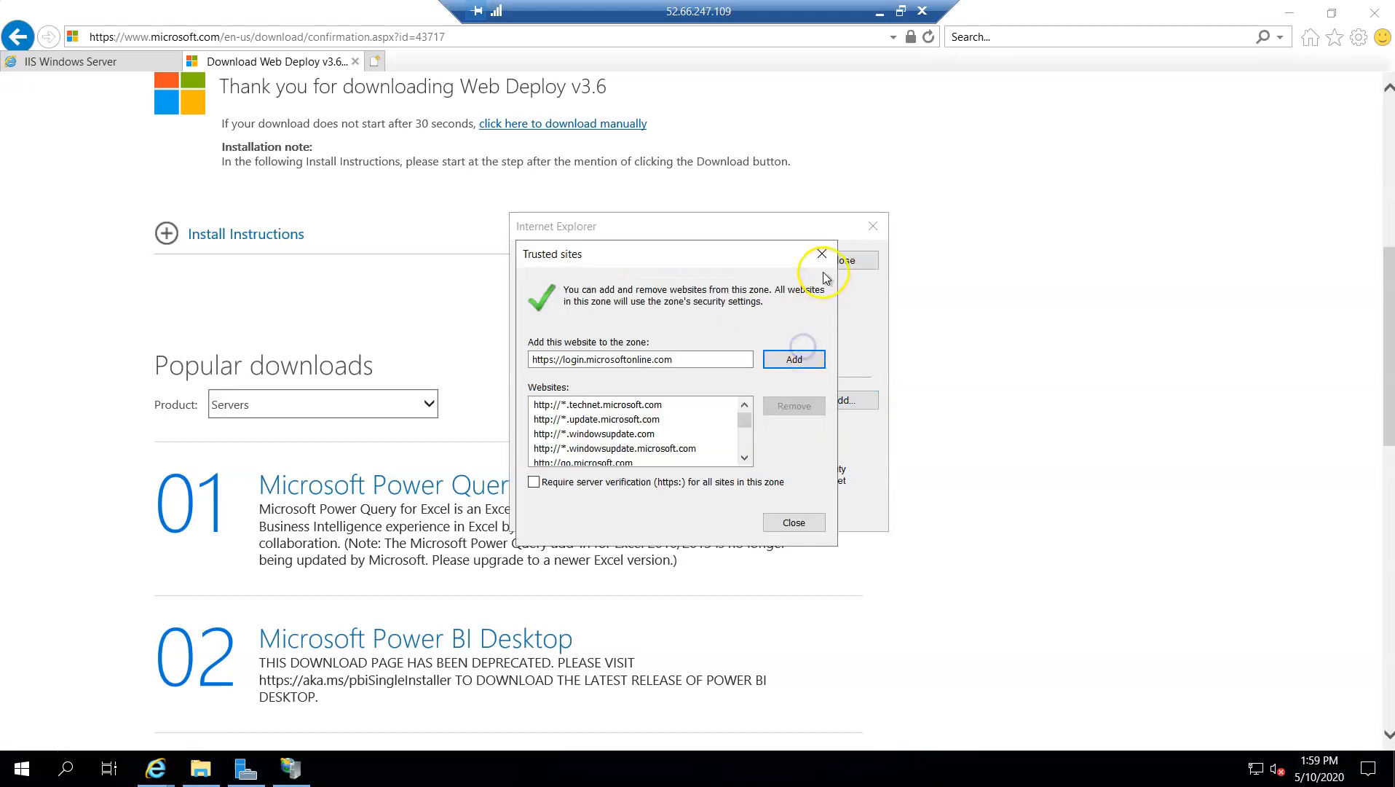
pyautogui.click(794, 359)
pyautogui.click(821, 260)
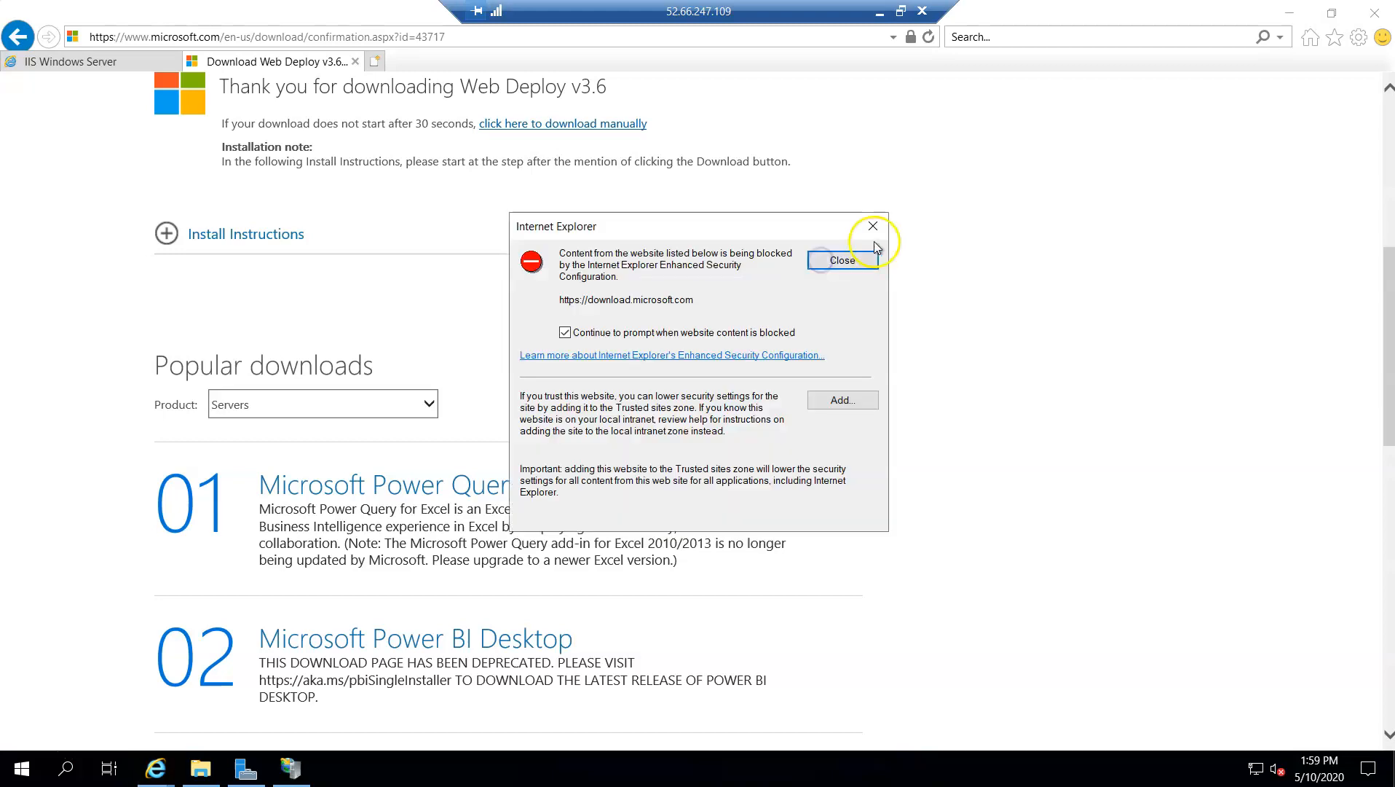
pyautogui.click(747, 334)
pyautogui.click(838, 397)
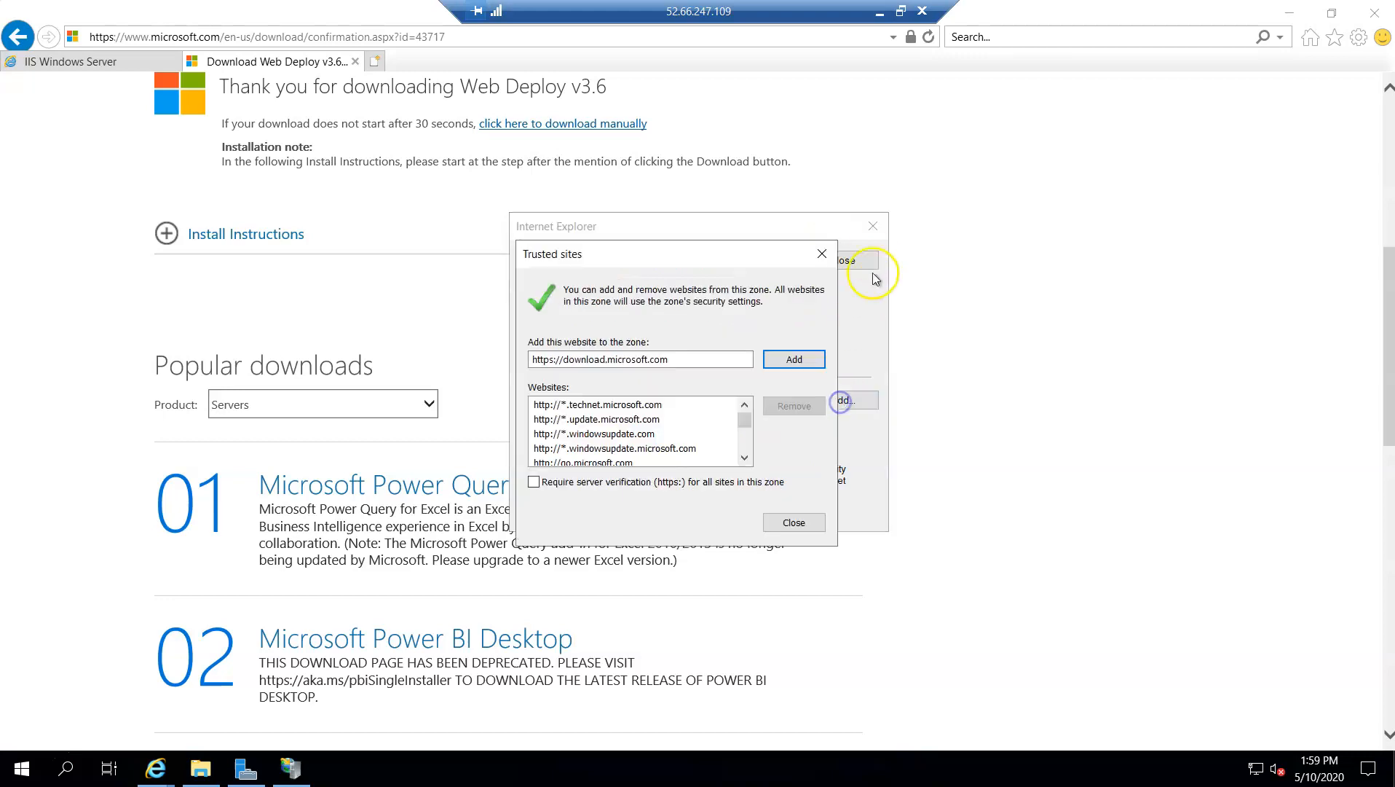
pyautogui.click(797, 359)
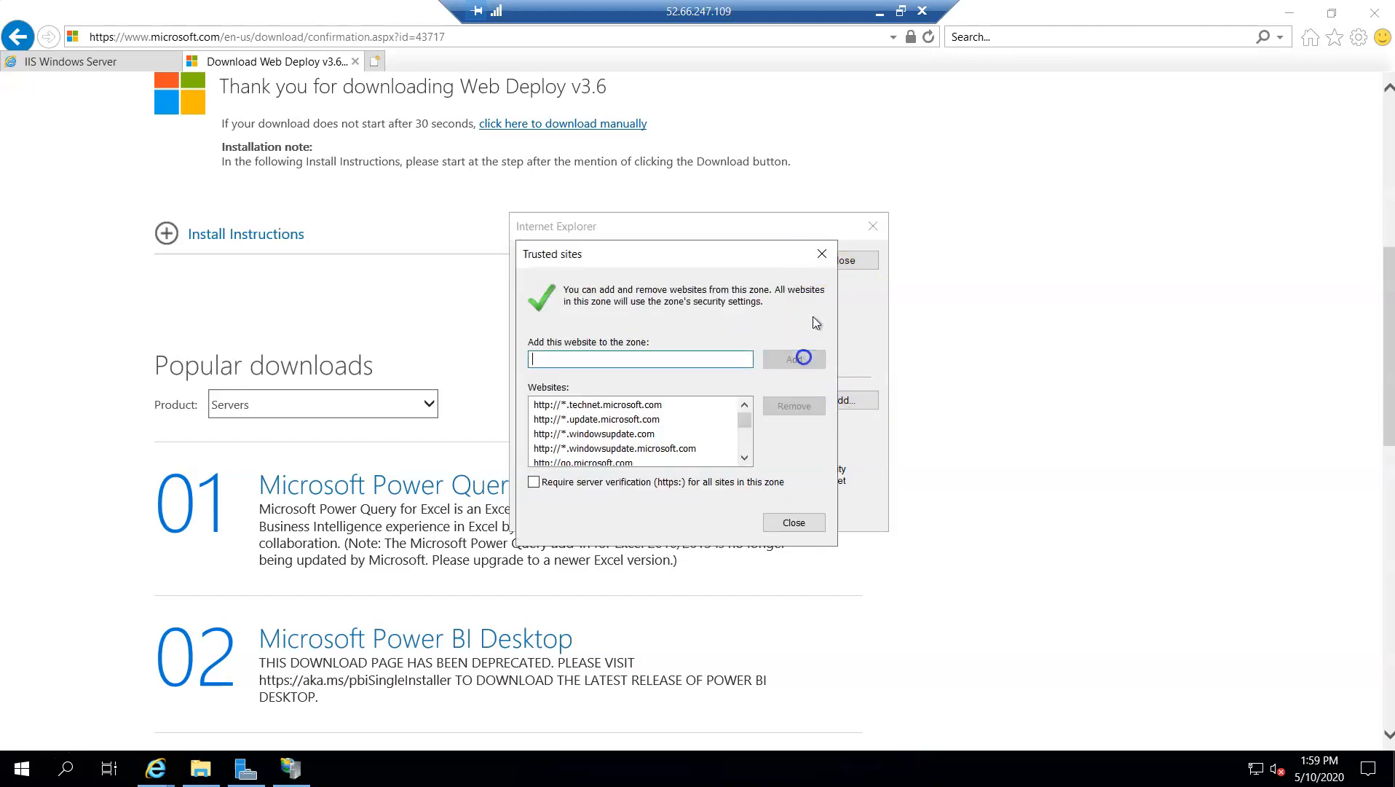
pyautogui.click(822, 254)
pyautogui.click(872, 227)
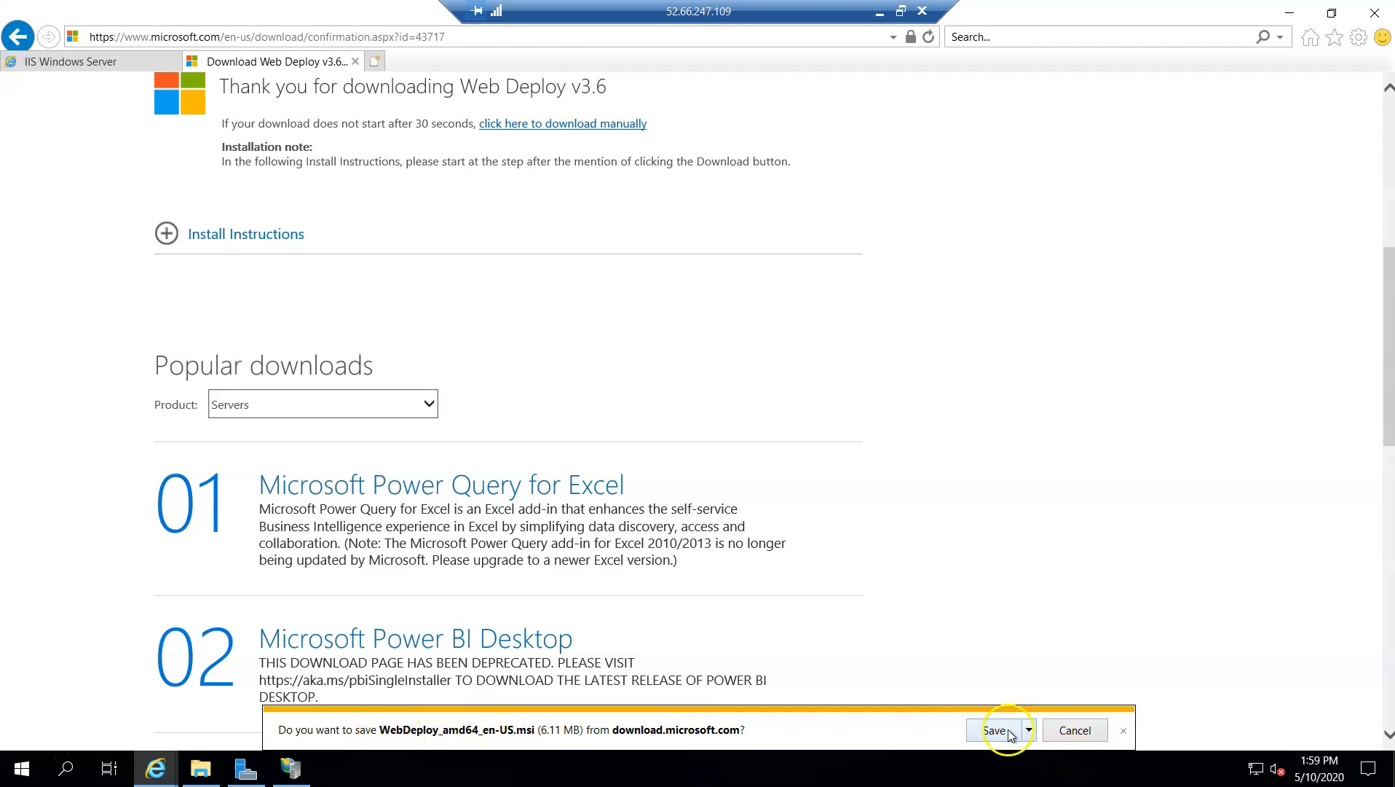
# Save WebDeploy_amd64_en-US.msi and run the installer from the browser's downloads list
pyautogui.click(1033, 729)
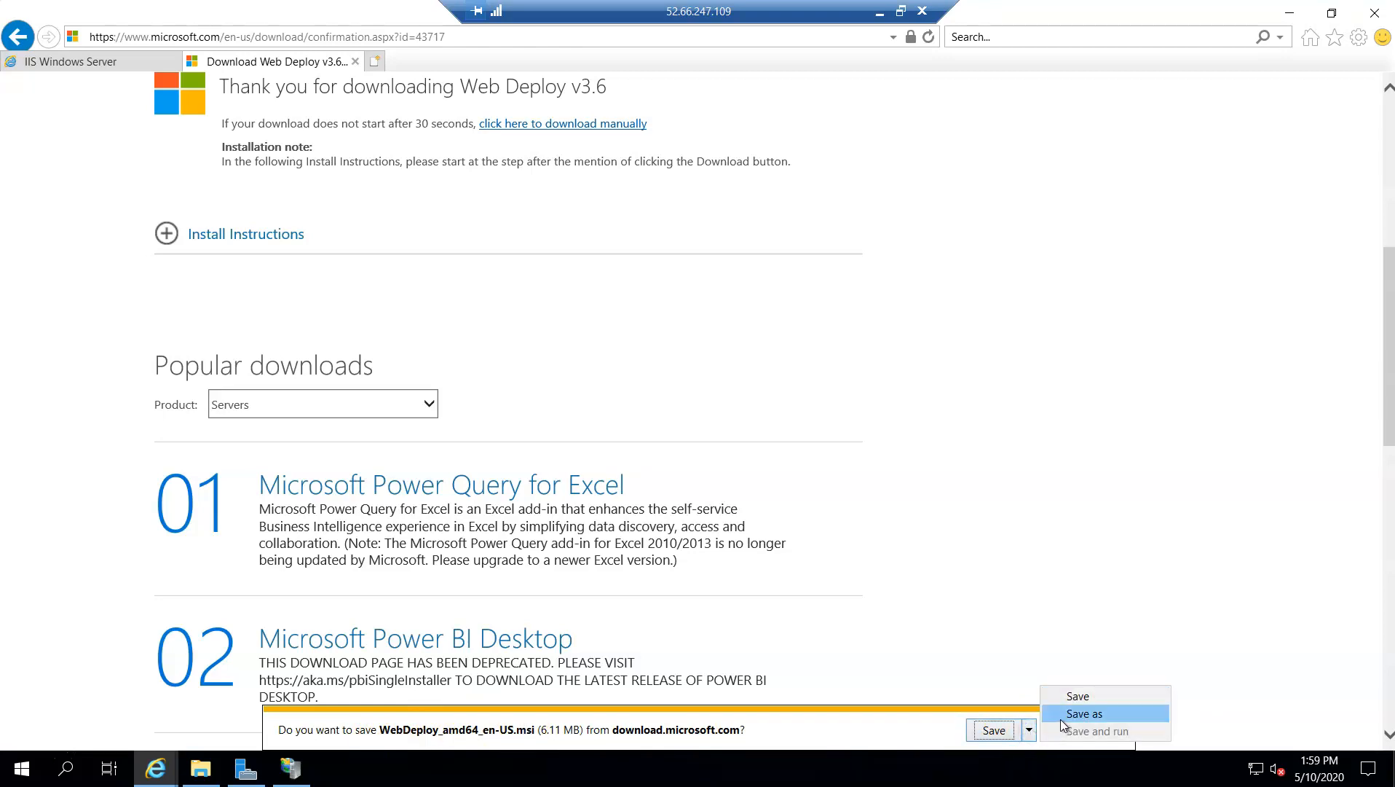
pyautogui.click(1000, 729)
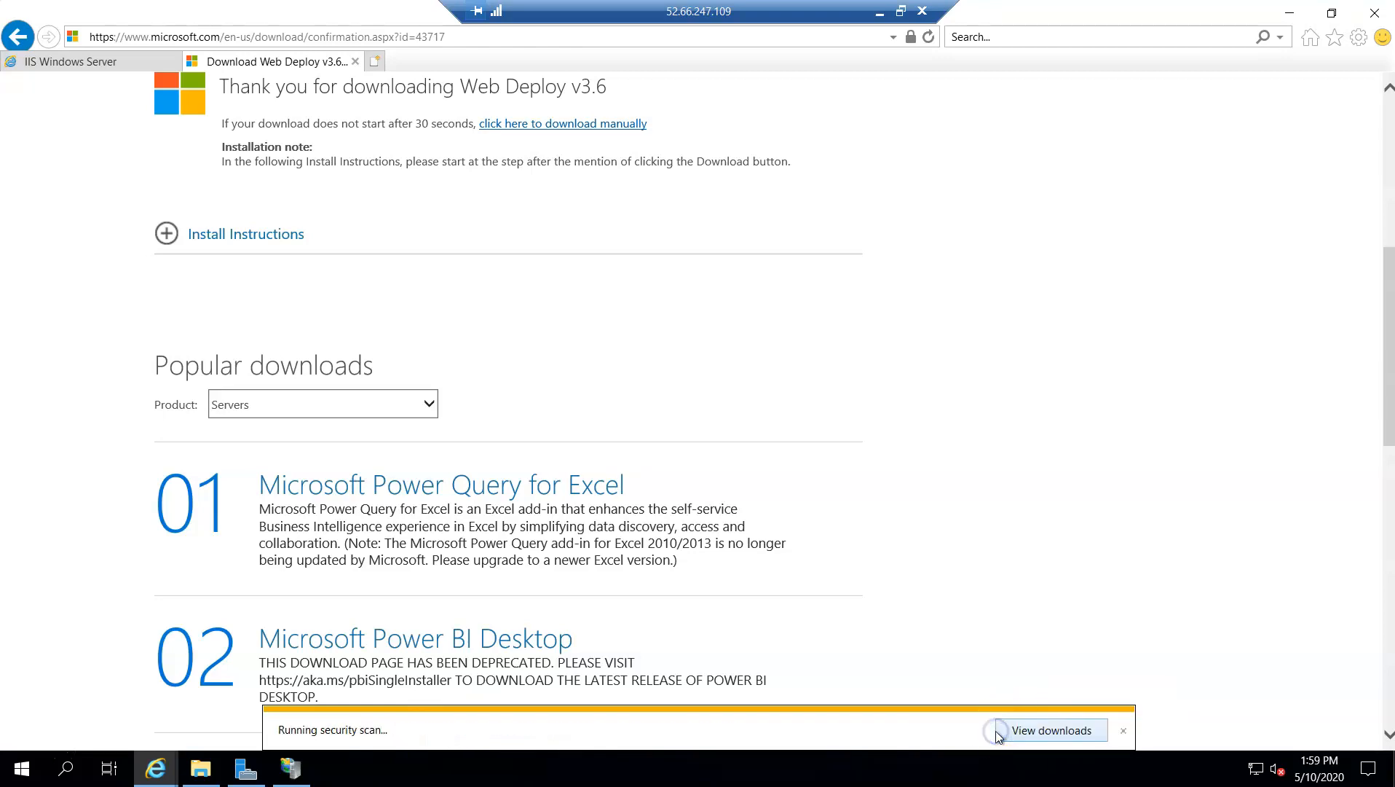
pyautogui.click(1050, 730)
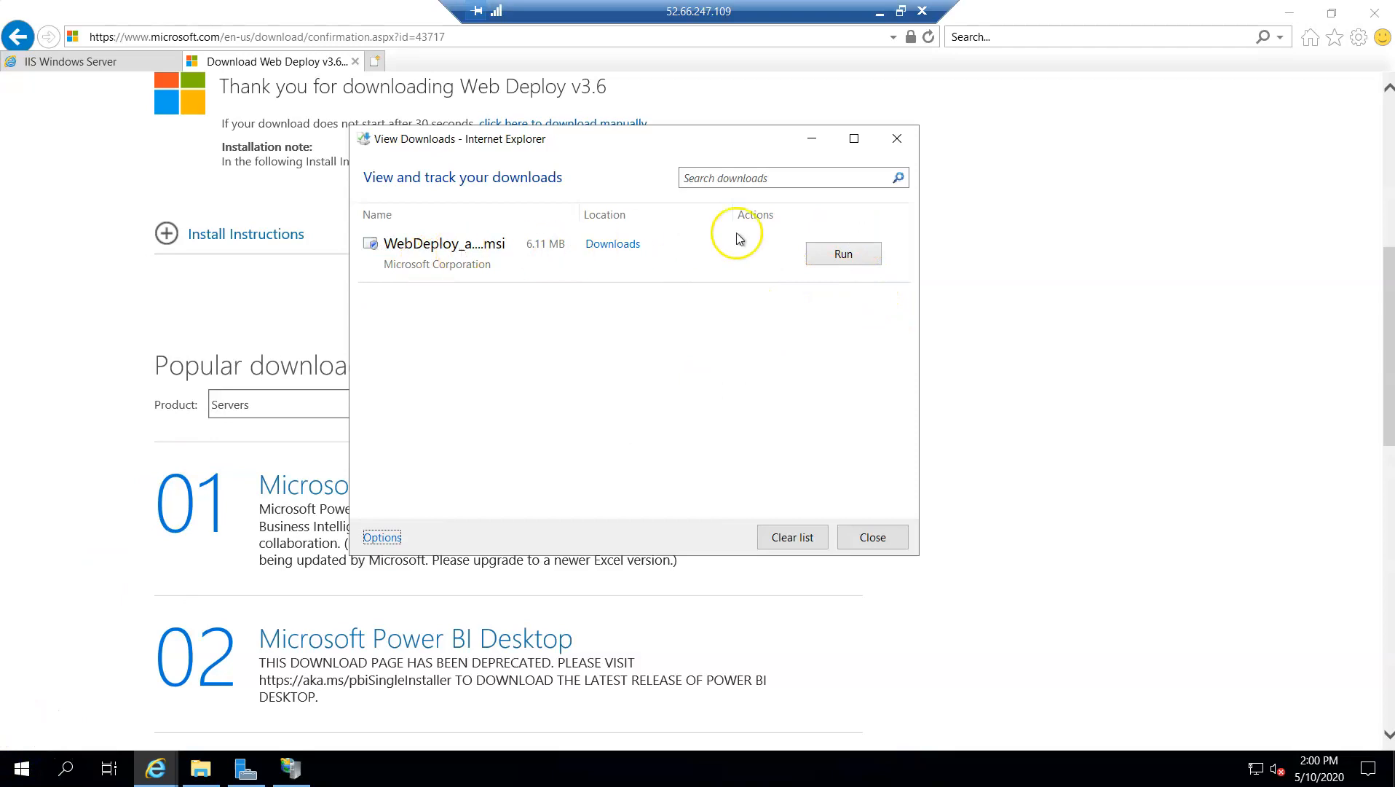
pyautogui.click(842, 254)
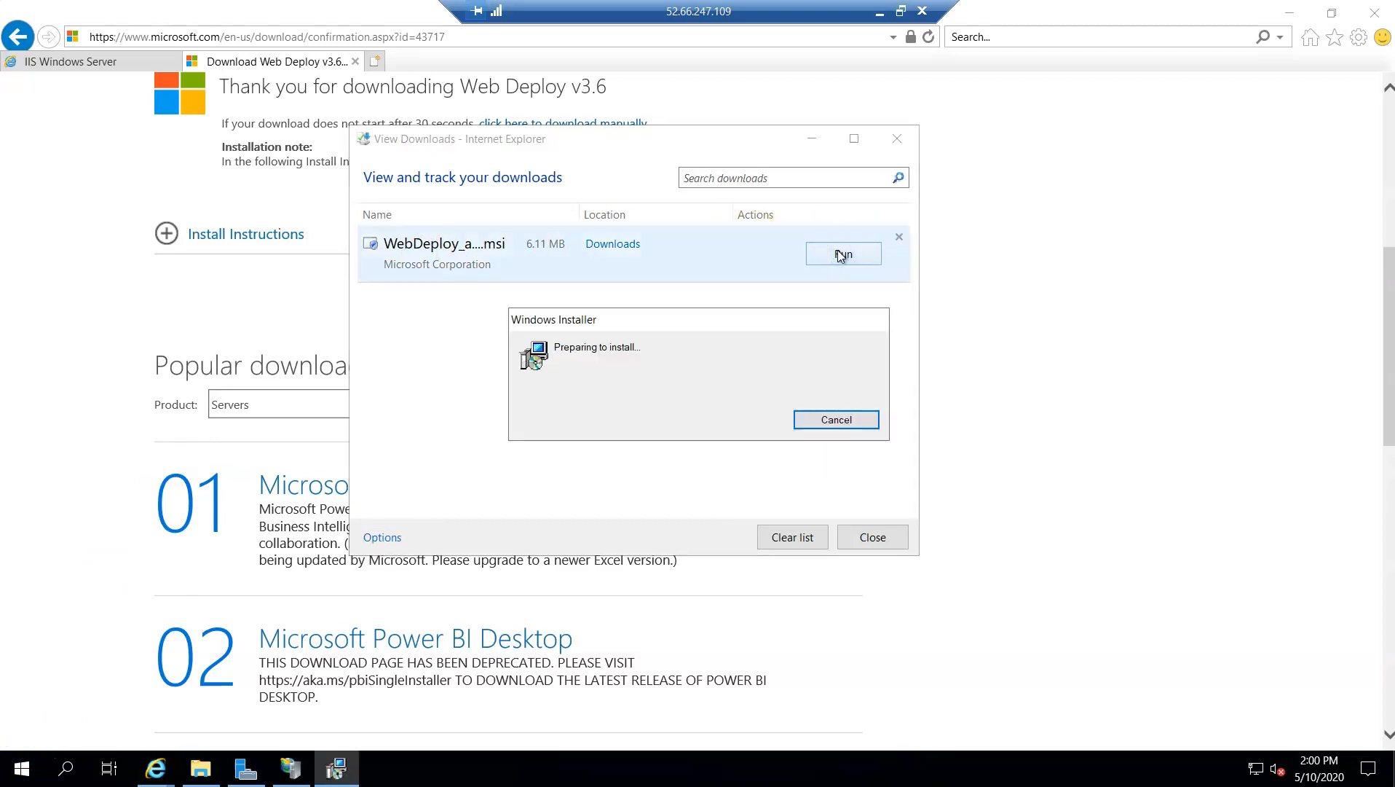
# Accept the Microsoft Web Deploy 3.6 license terms and choose the Custom setup type
pyautogui.click(800, 536)
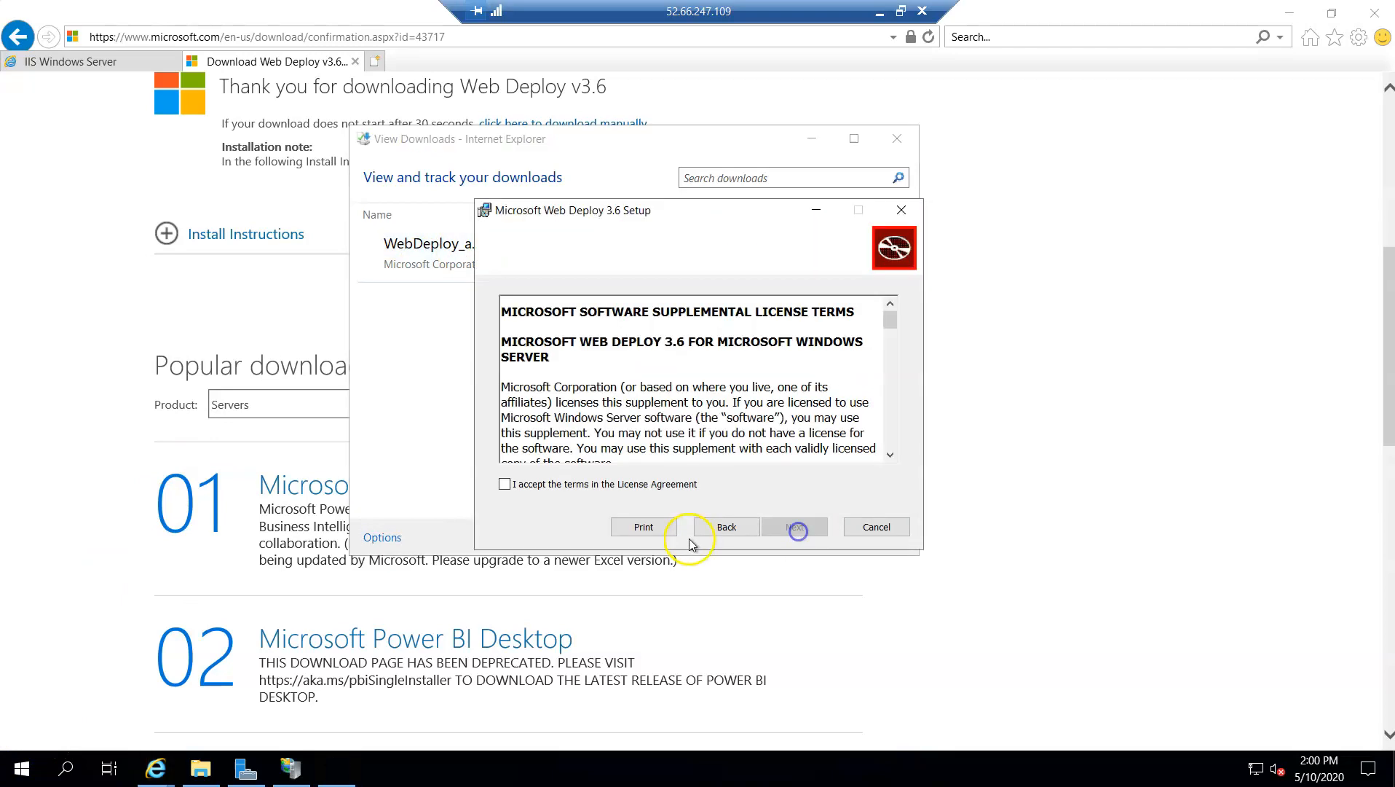
pyautogui.click(591, 484)
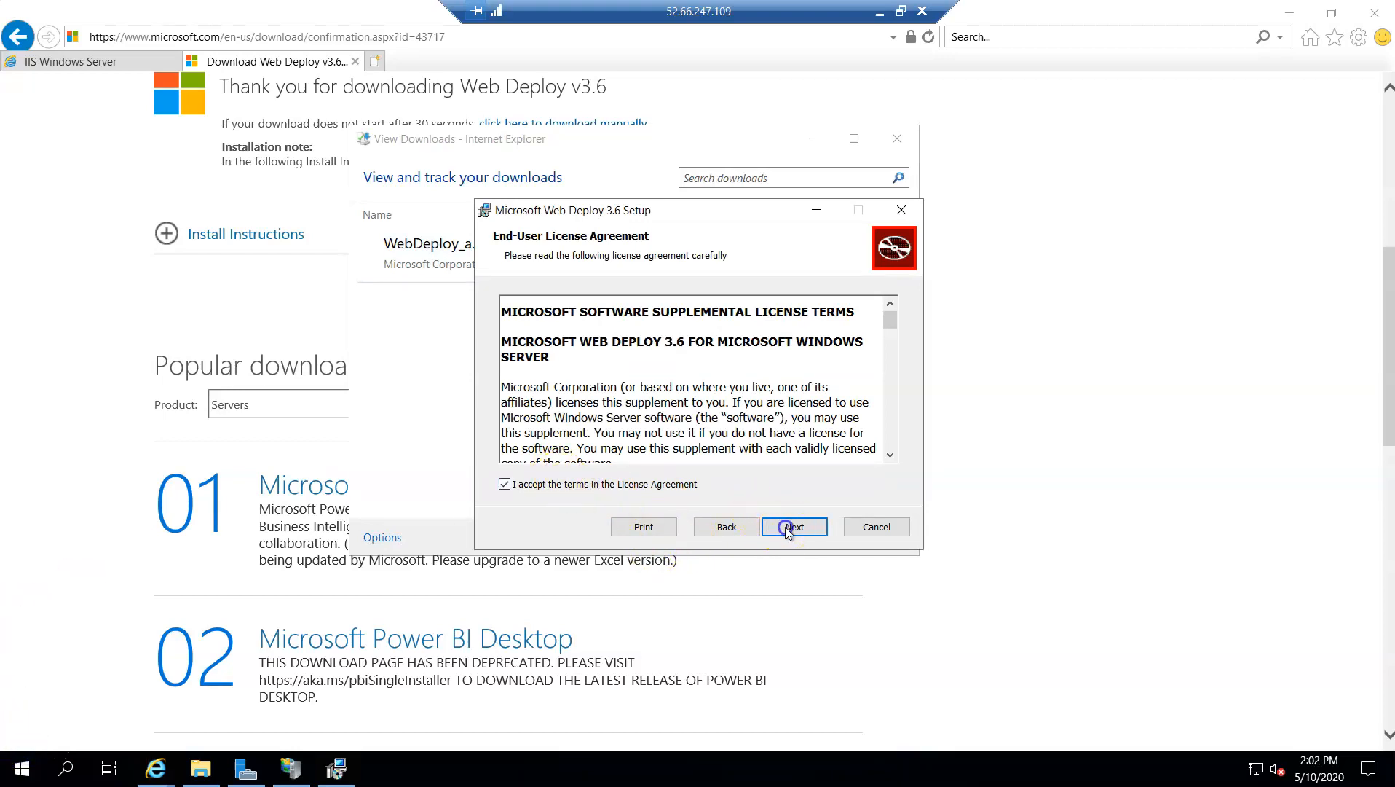
pyautogui.click(785, 526)
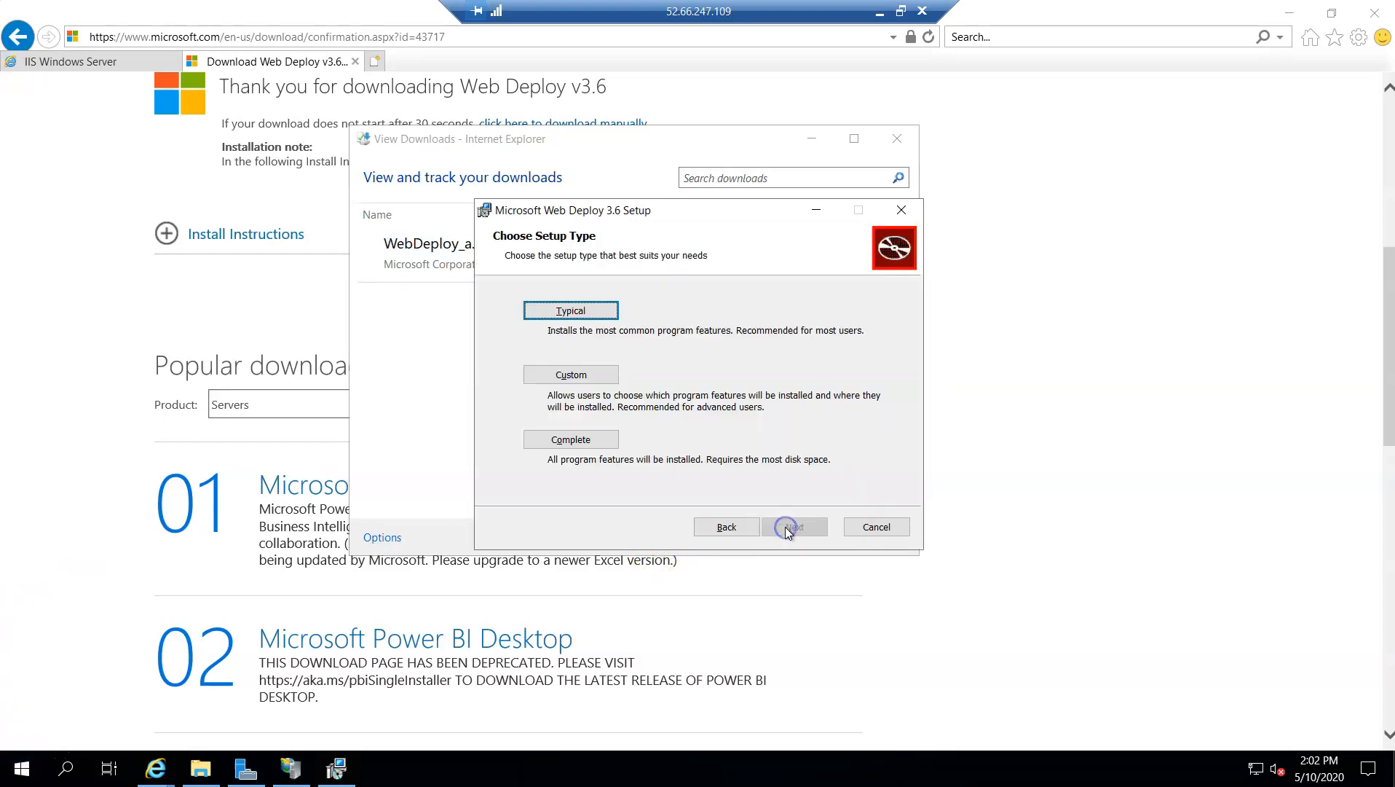
pyautogui.click(572, 375)
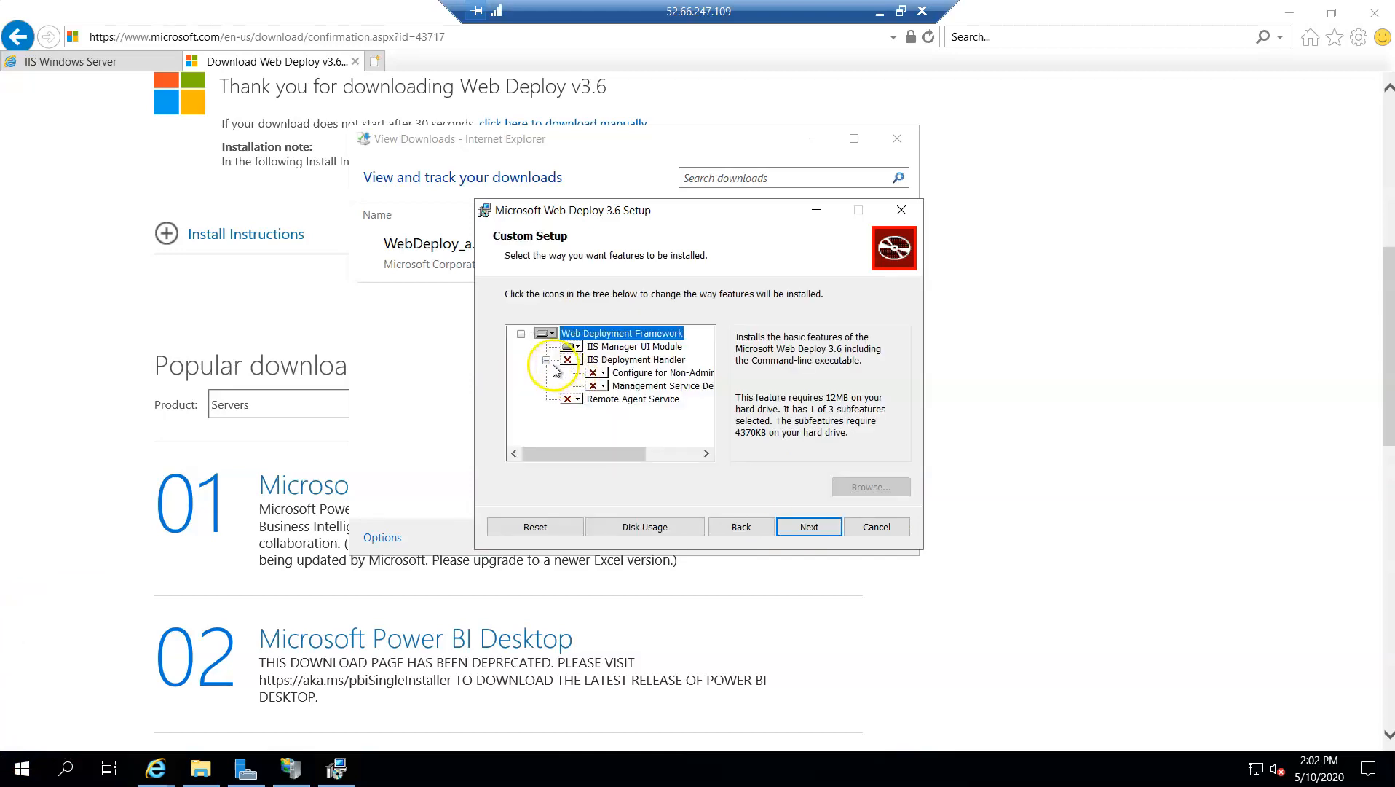
# Set IIS Manager UI Module, IIS Deployment Handler and Remote Agent Service to install entirely on the local hard drive, and run the installation
pyautogui.click(574, 347)
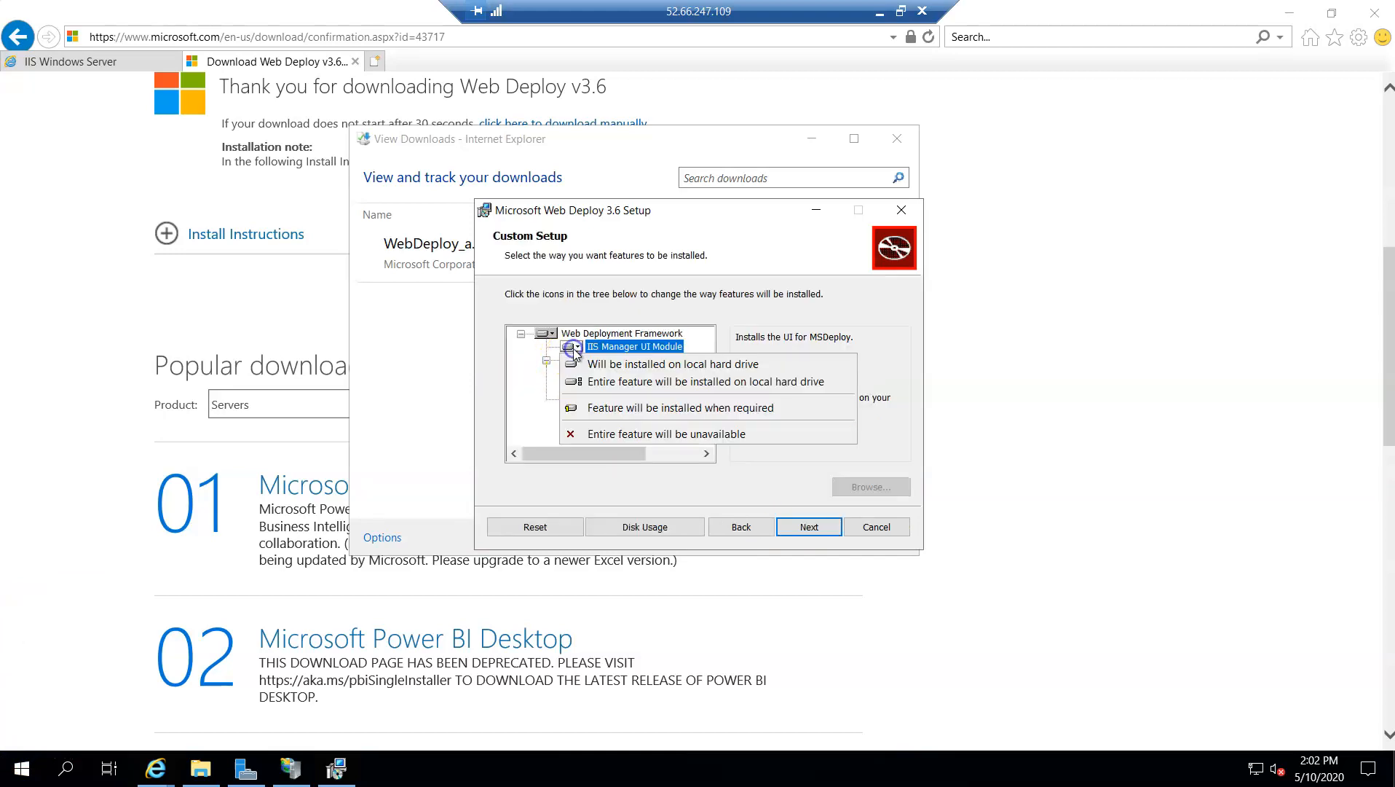
pyautogui.click(605, 382)
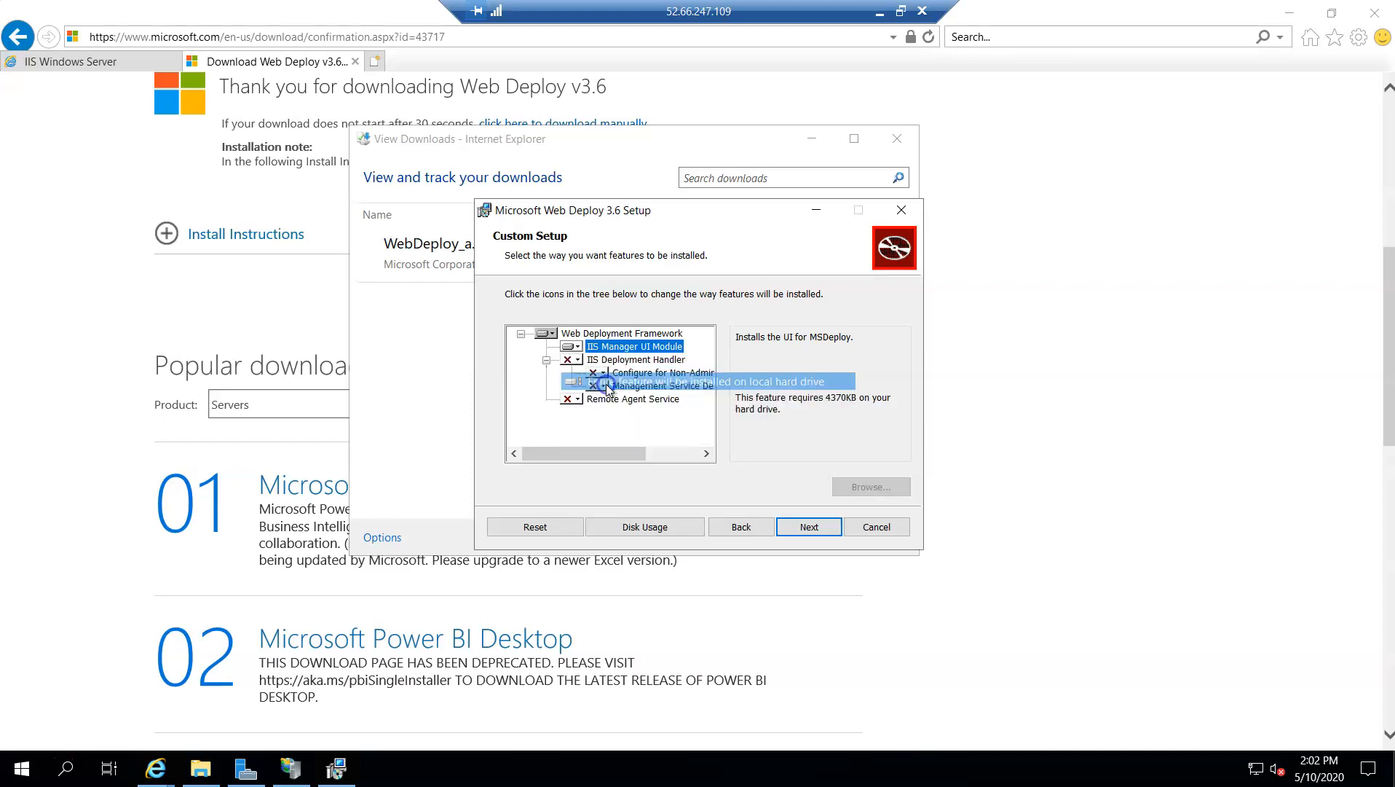
pyautogui.click(571, 360)
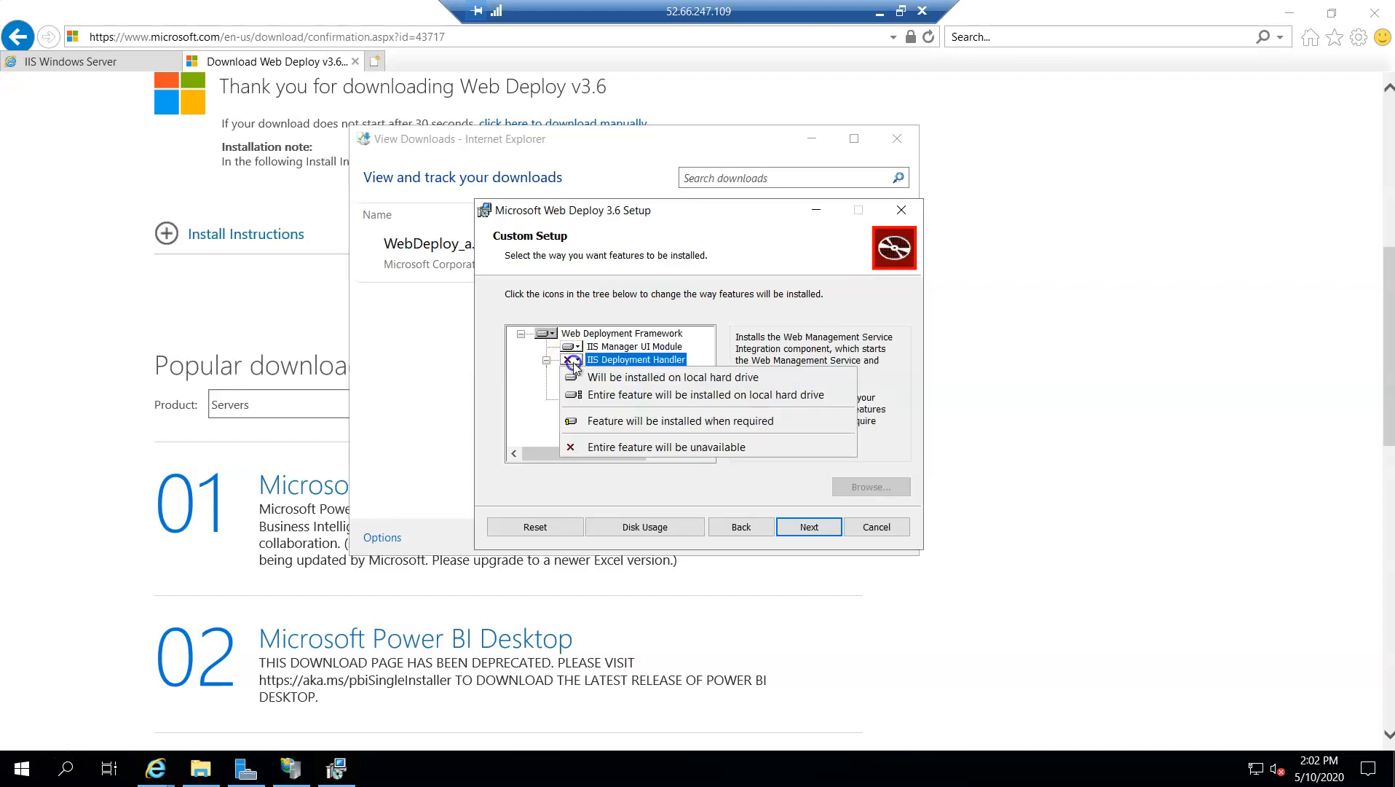
pyautogui.click(616, 400)
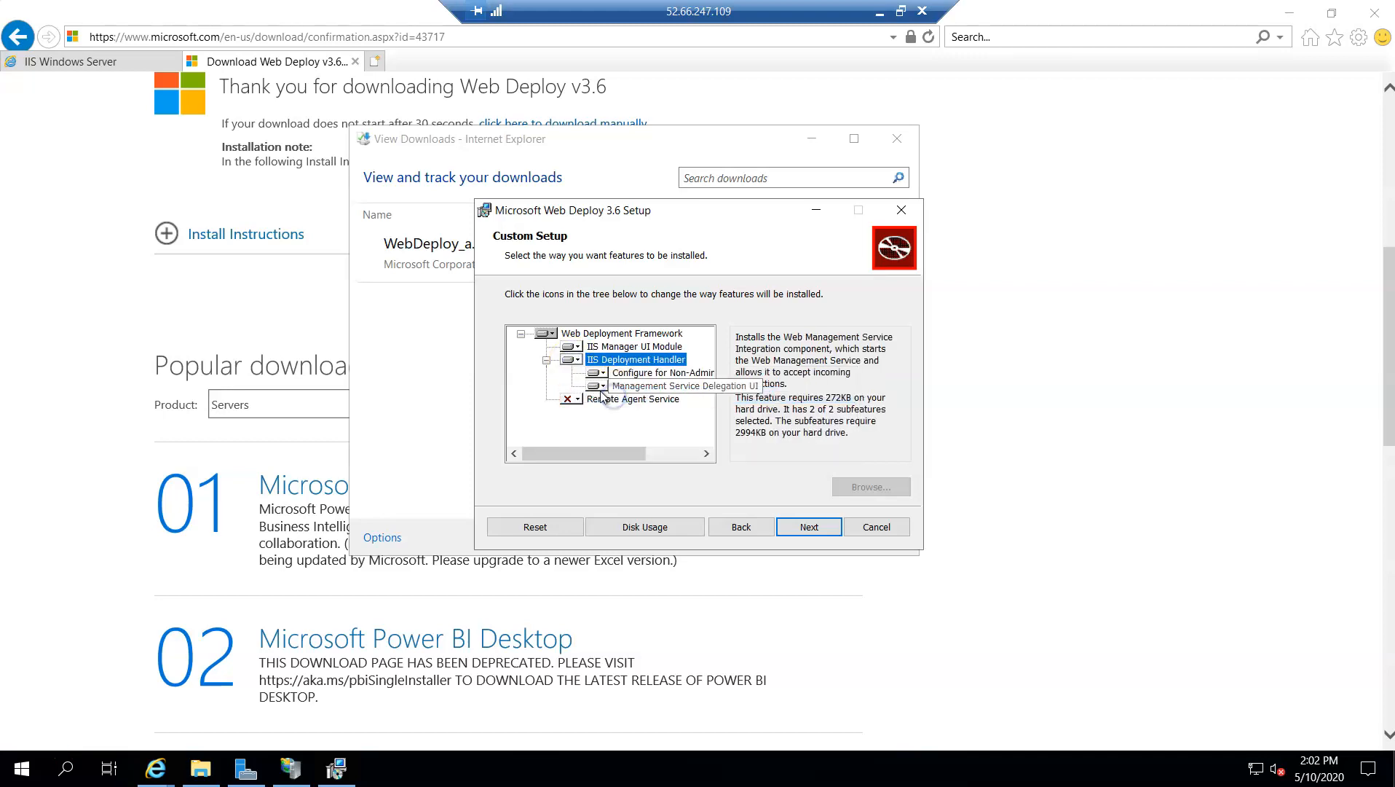
pyautogui.click(577, 399)
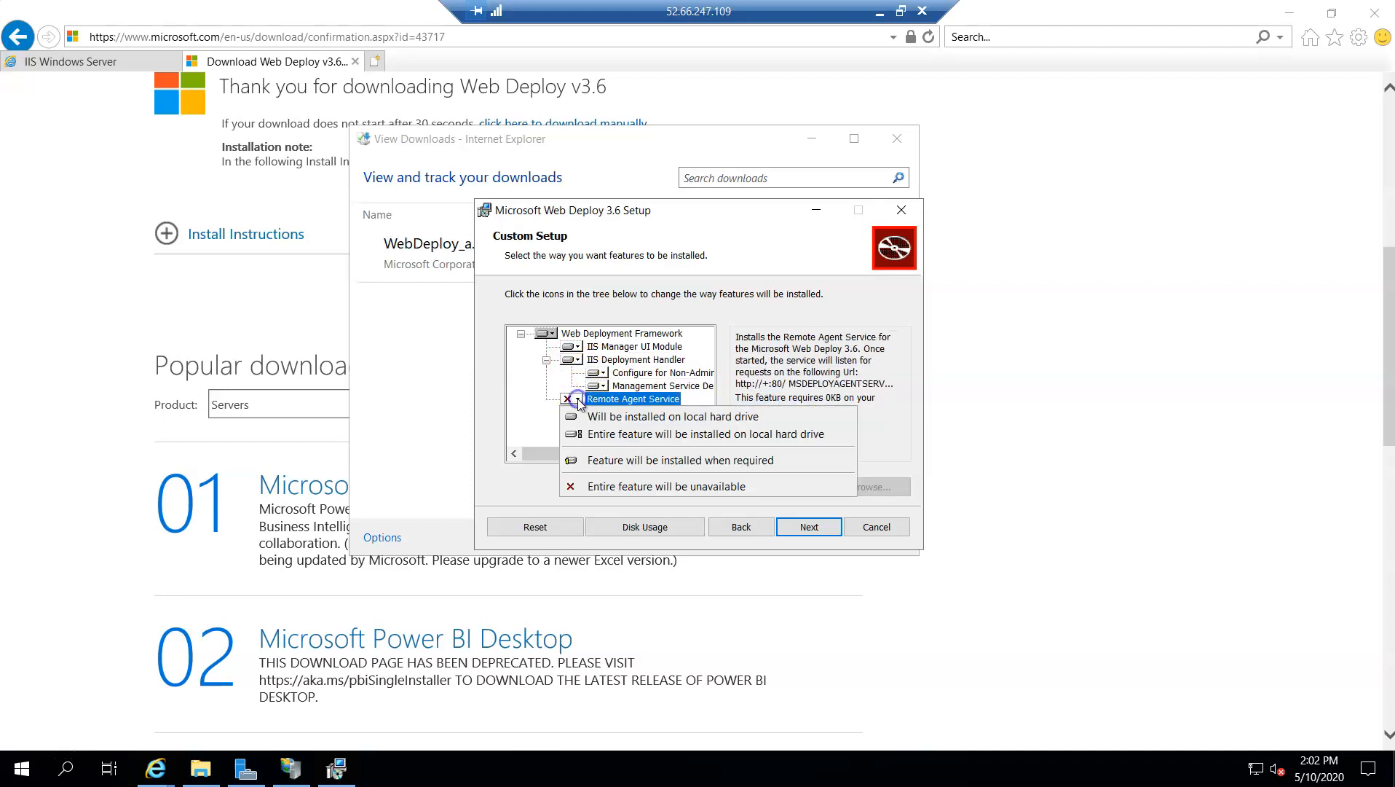
pyautogui.click(613, 435)
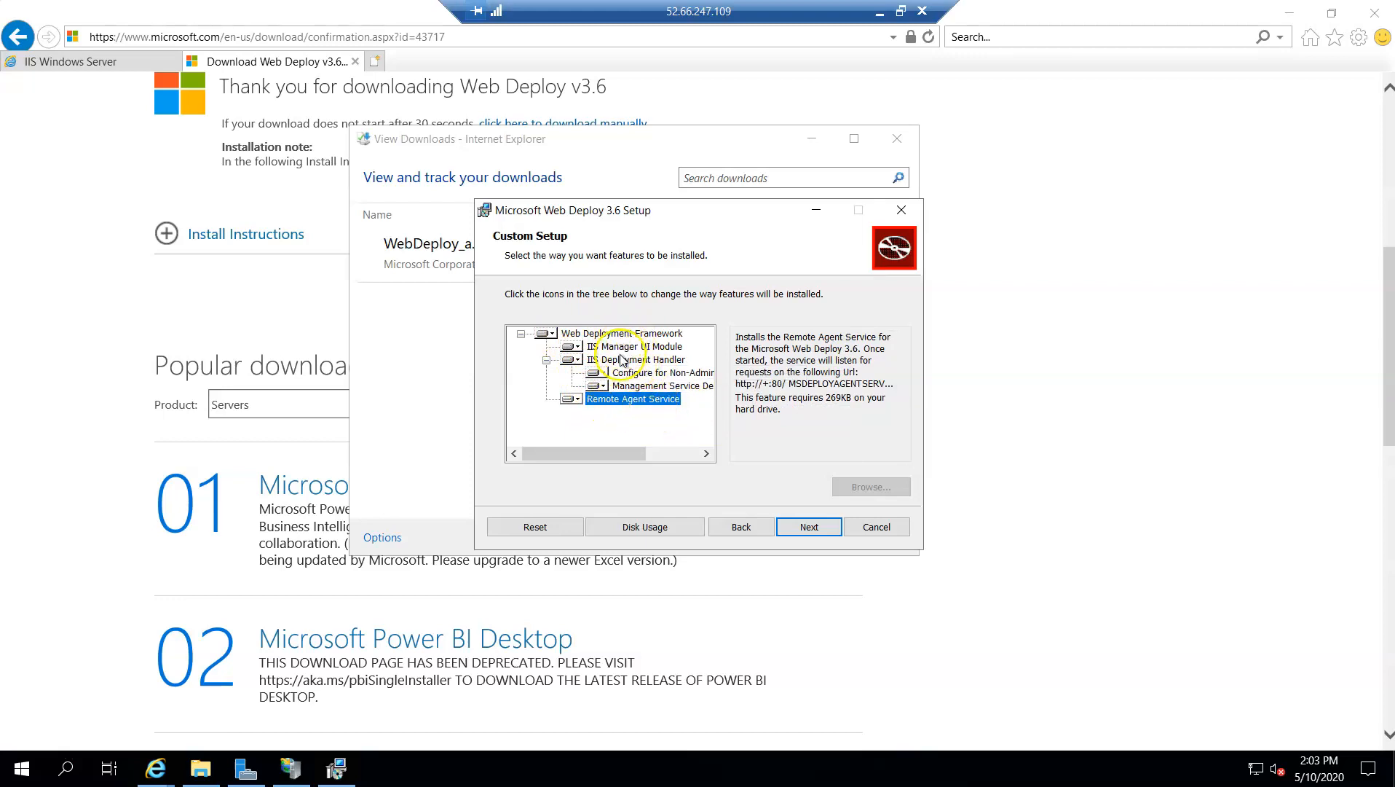
pyautogui.click(803, 536)
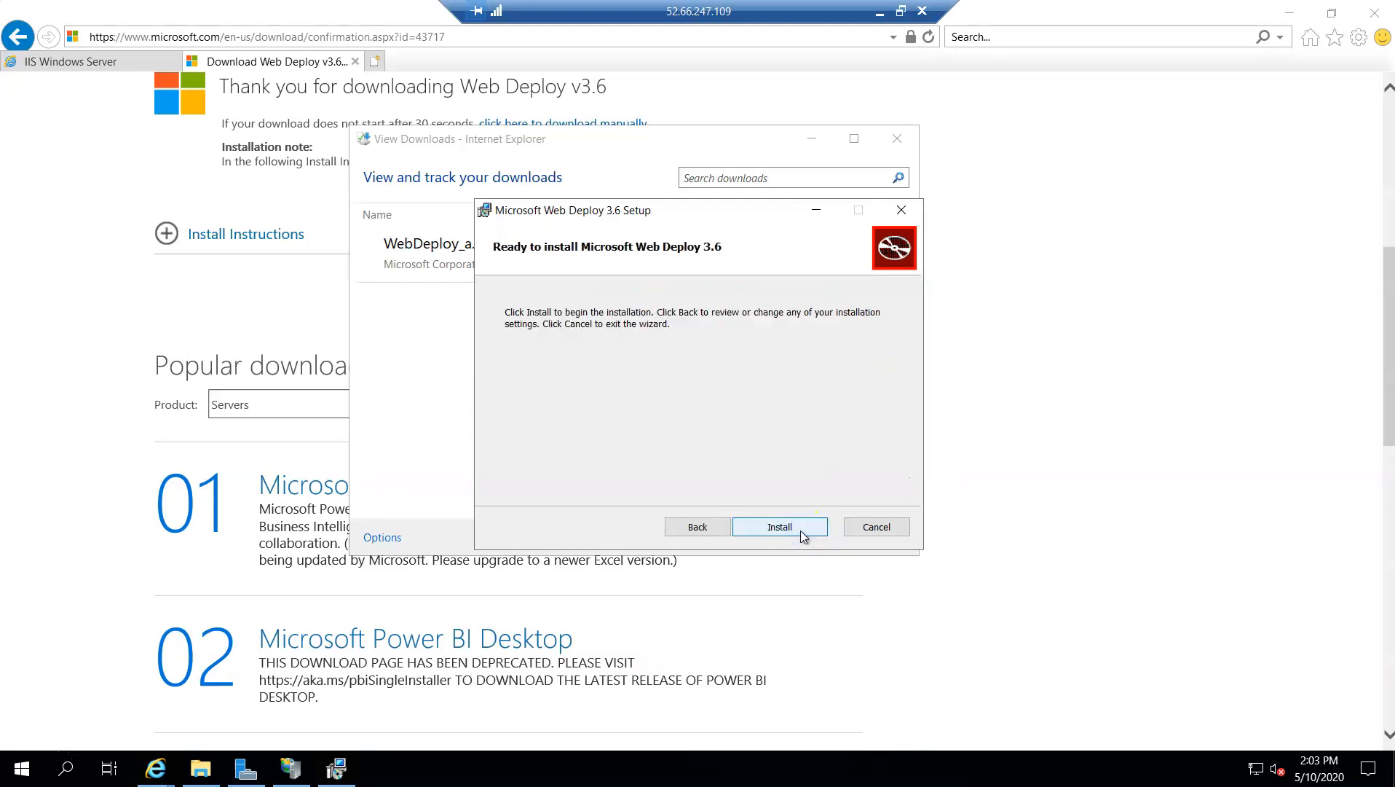
pyautogui.click(801, 532)
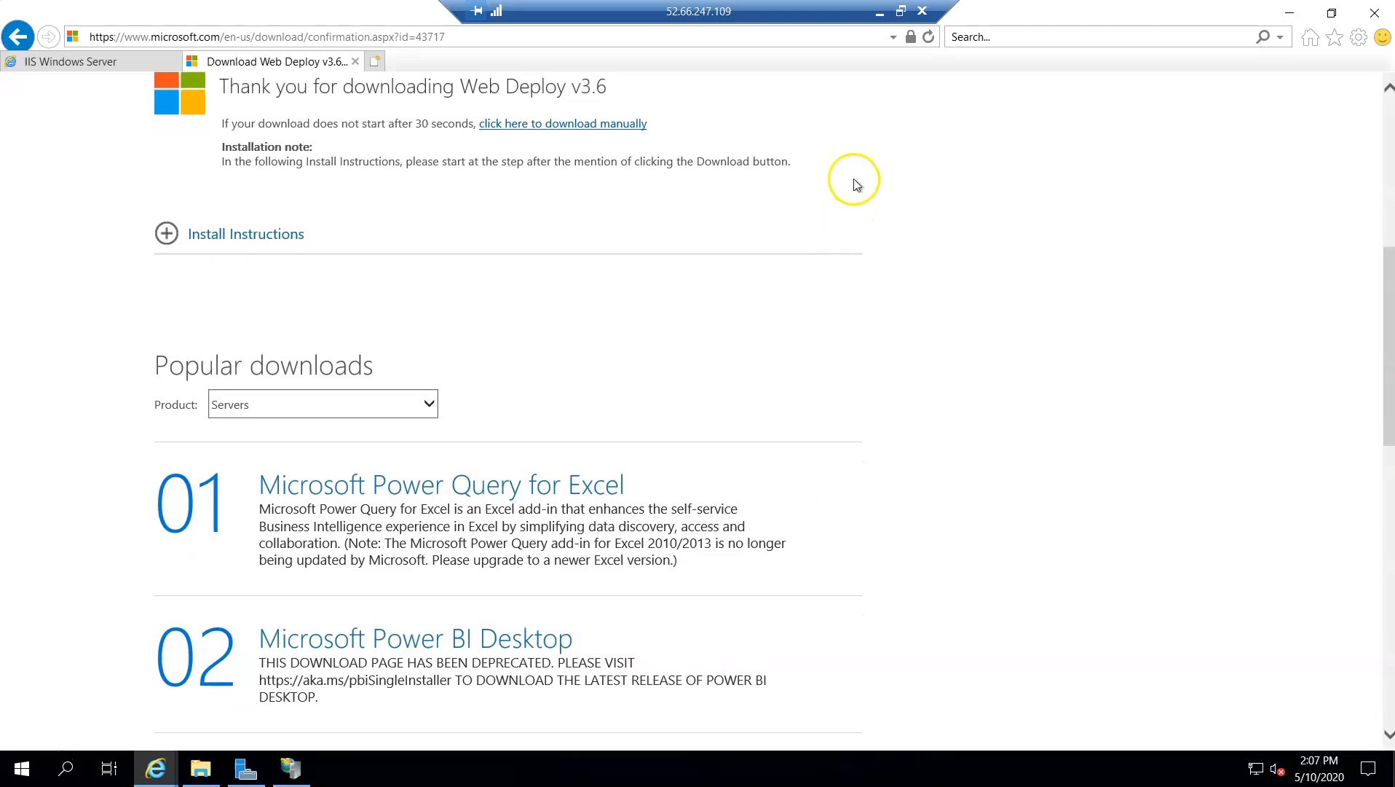
# Minimize the remote desktop session and switch to Visual Studio 2019 on the local computer
pyautogui.click(877, 16)
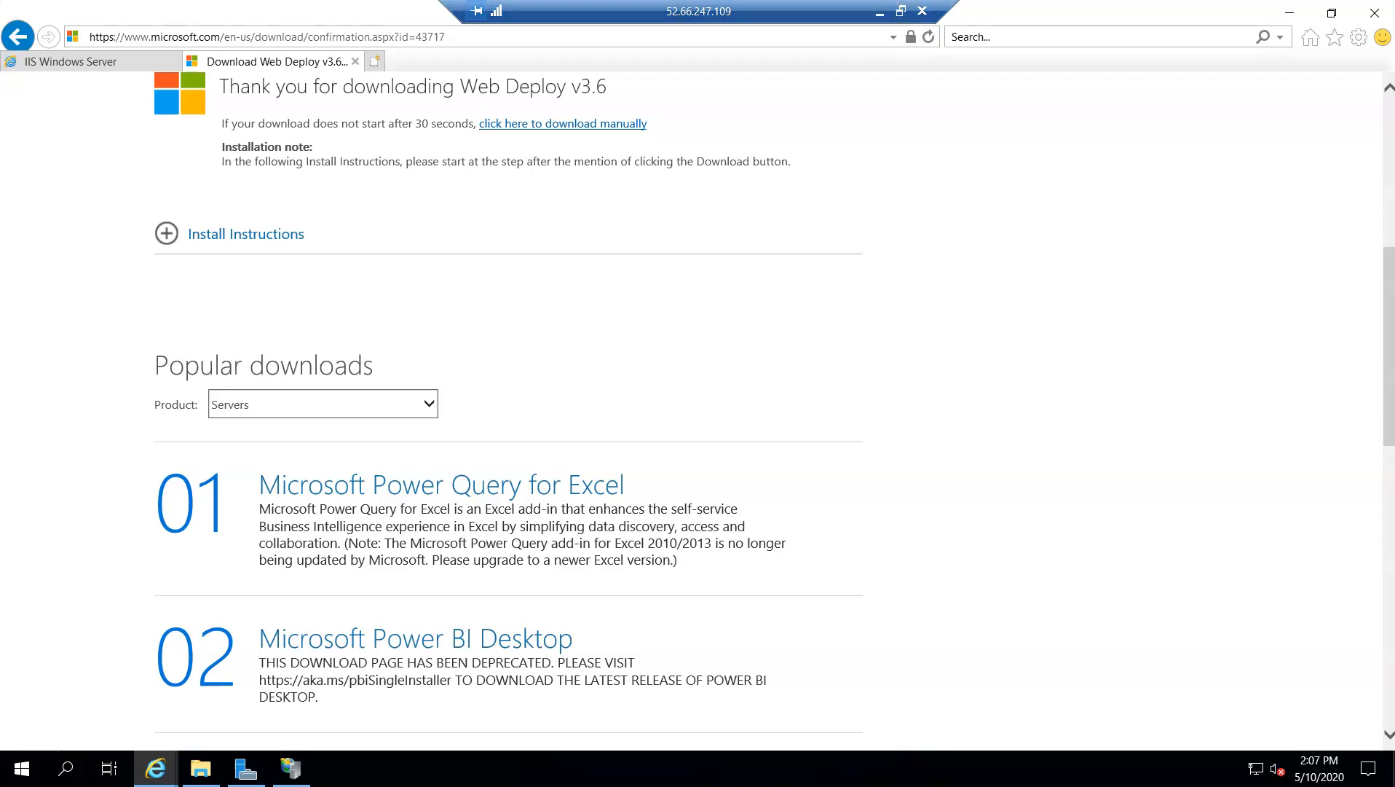
pyautogui.click(878, 13)
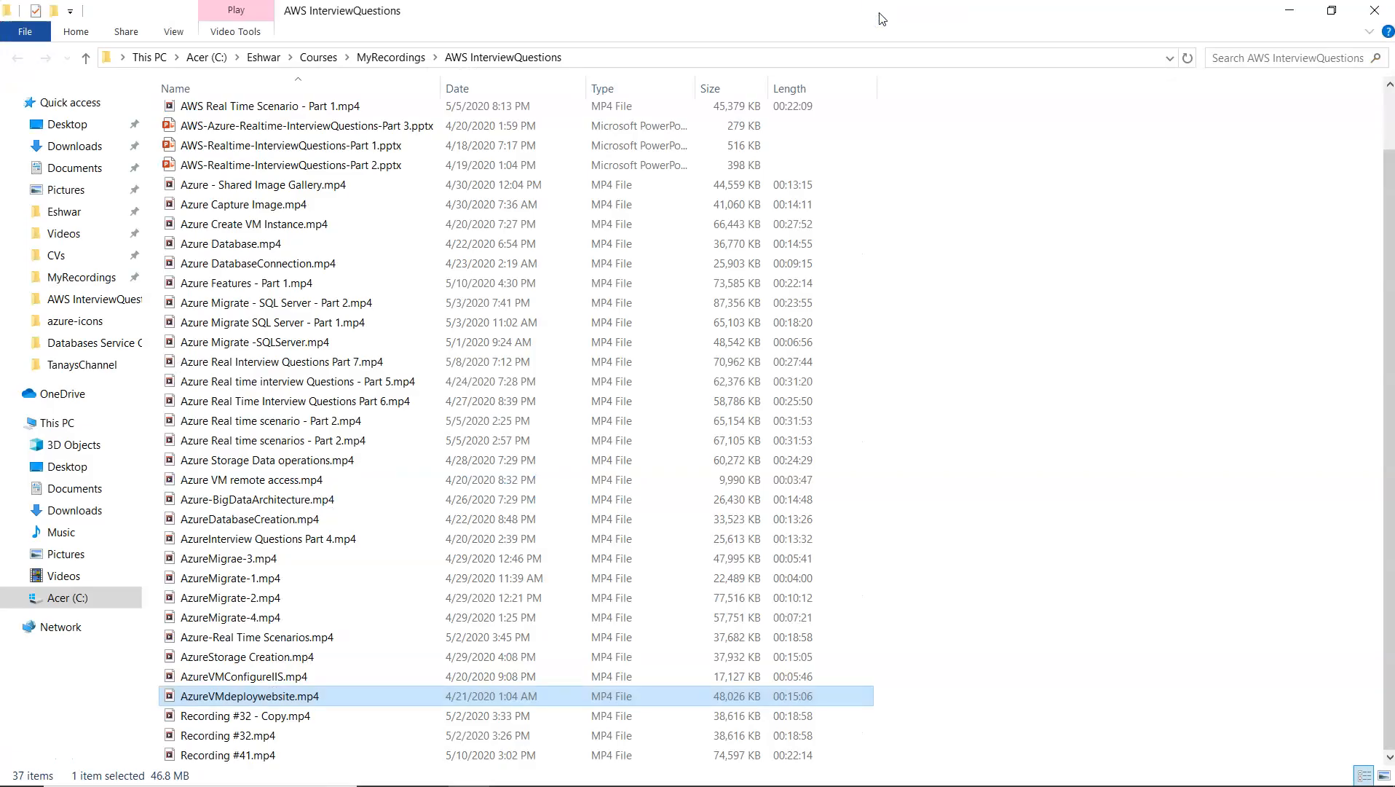
pyautogui.press('super')
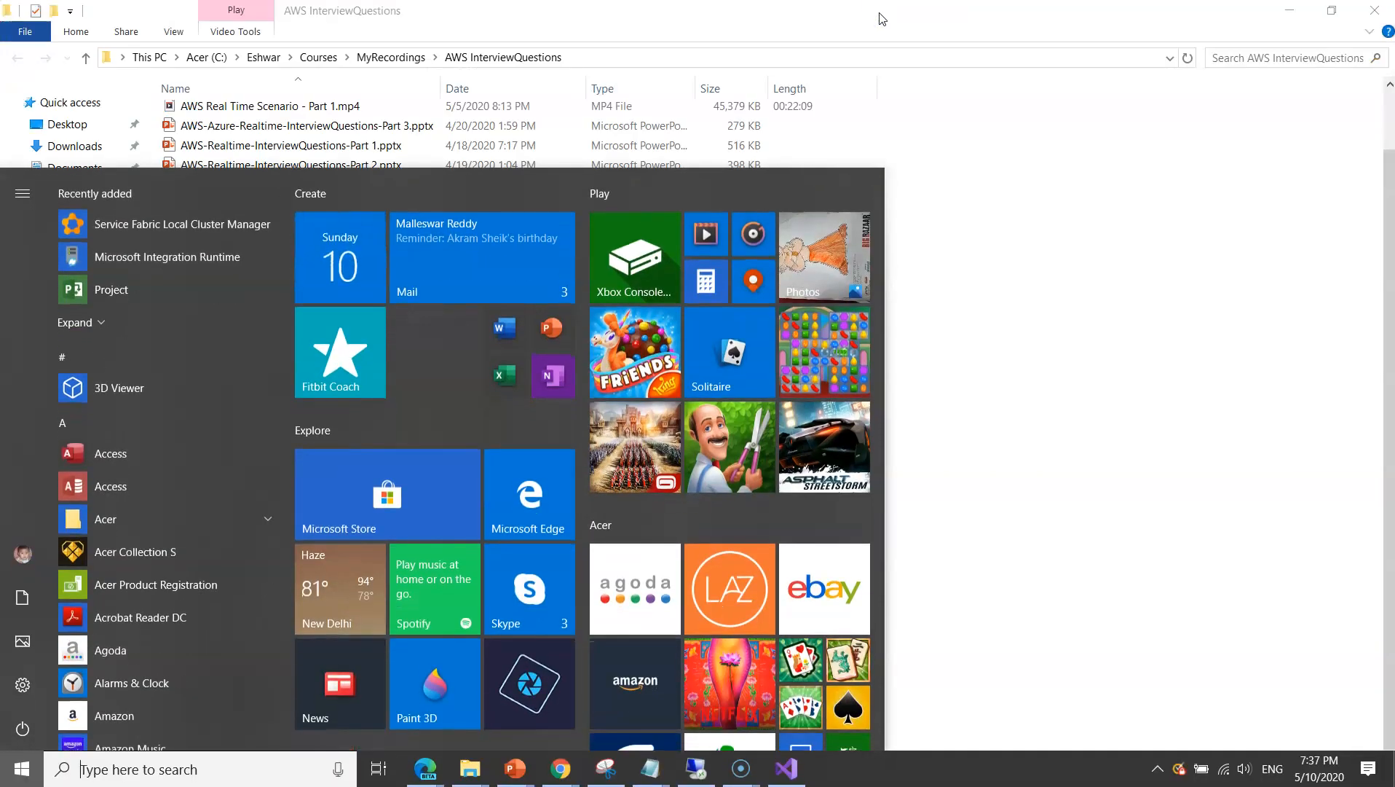
pyautogui.write('visu')
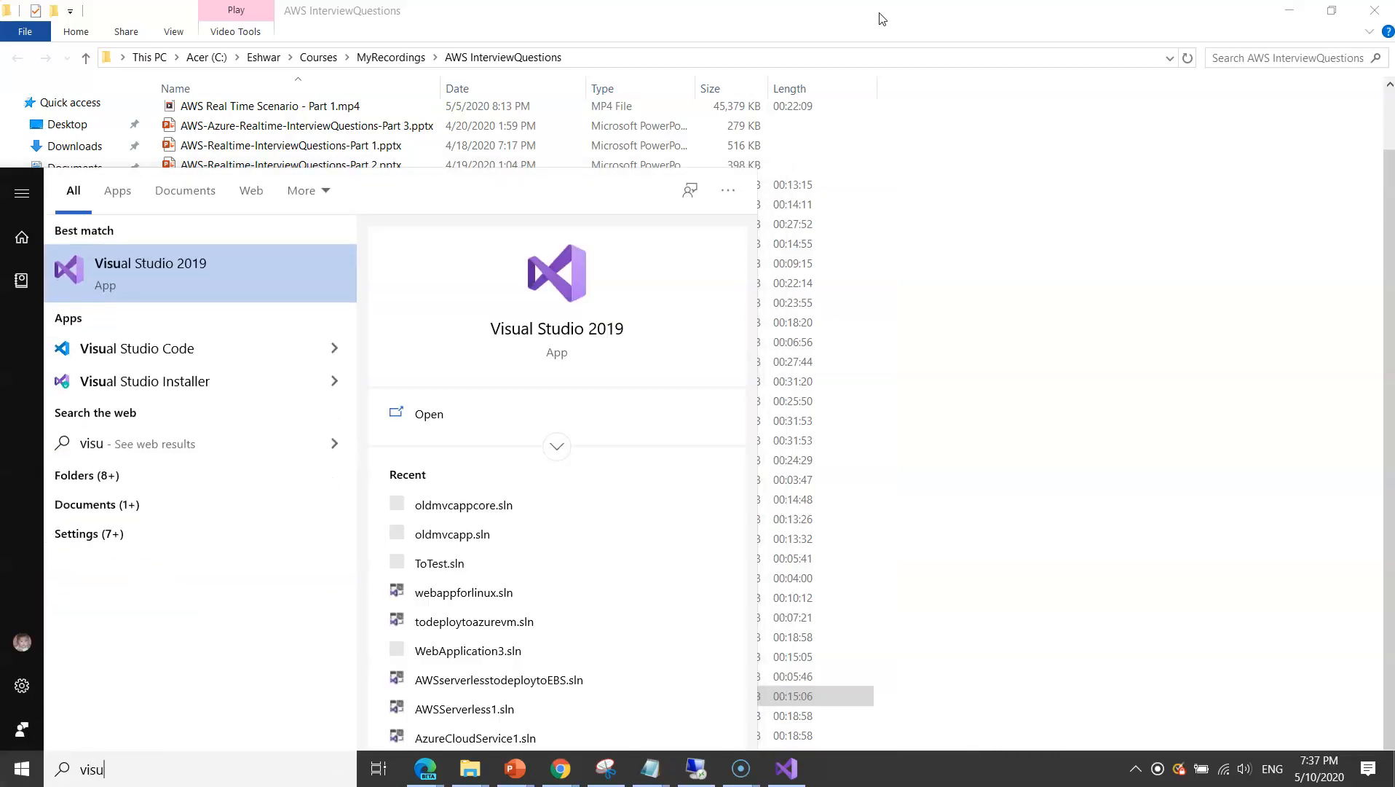
pyautogui.press('Return')
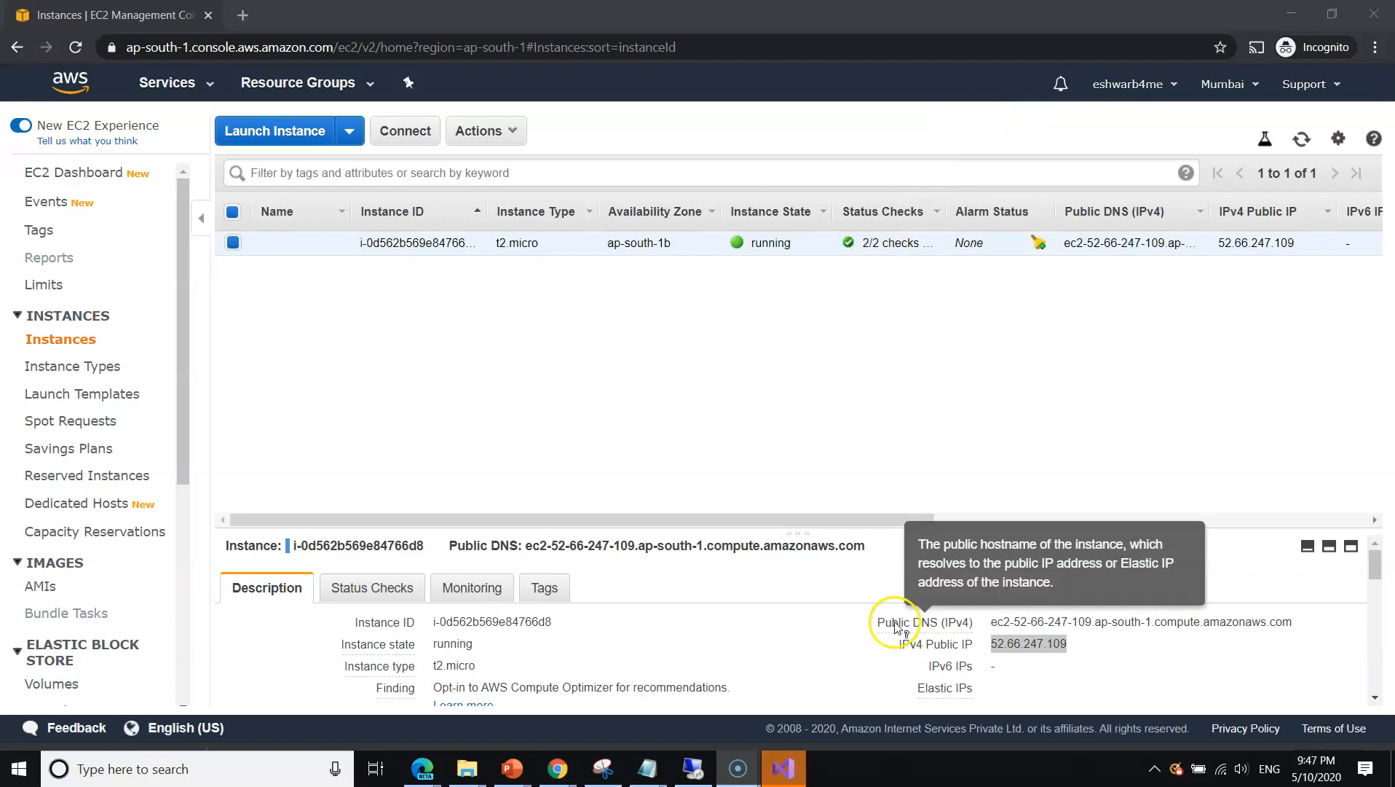
pyautogui.click(781, 771)
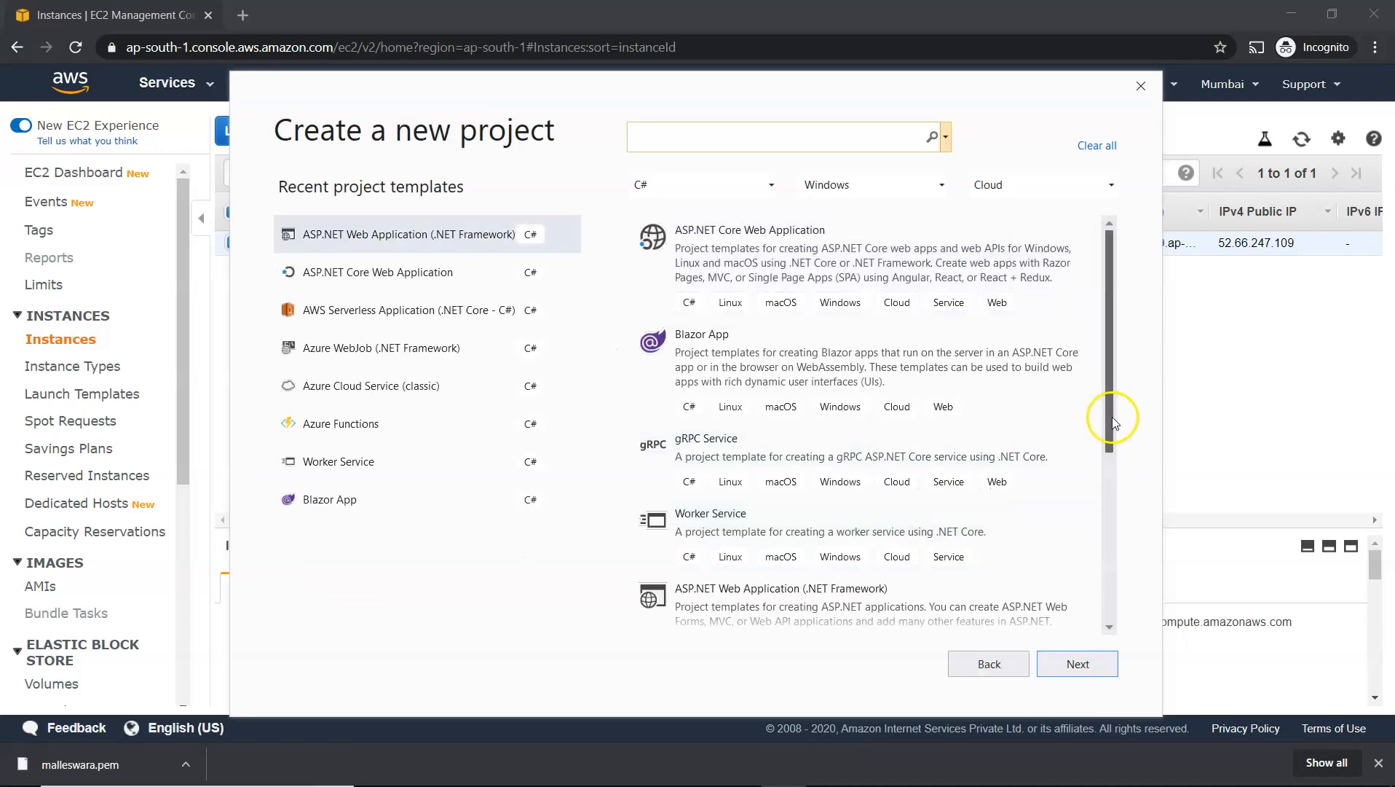
# Create a C# ASP.NET Web Application (.NET Framework) project named todeploytoec2 with the MVC template, .NET Framework 4.7.2 and HTTPS configured
pyautogui.click(360, 273)
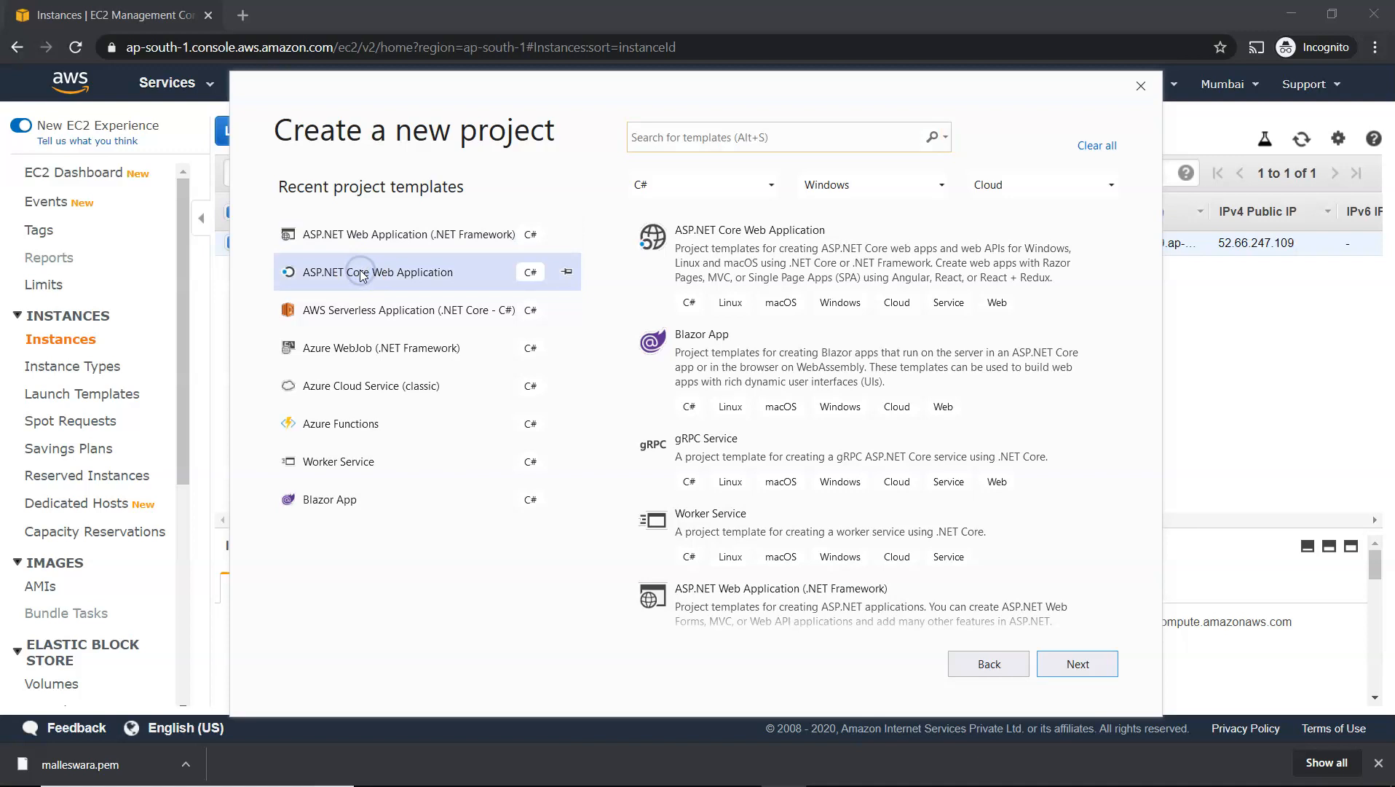
pyautogui.click(369, 236)
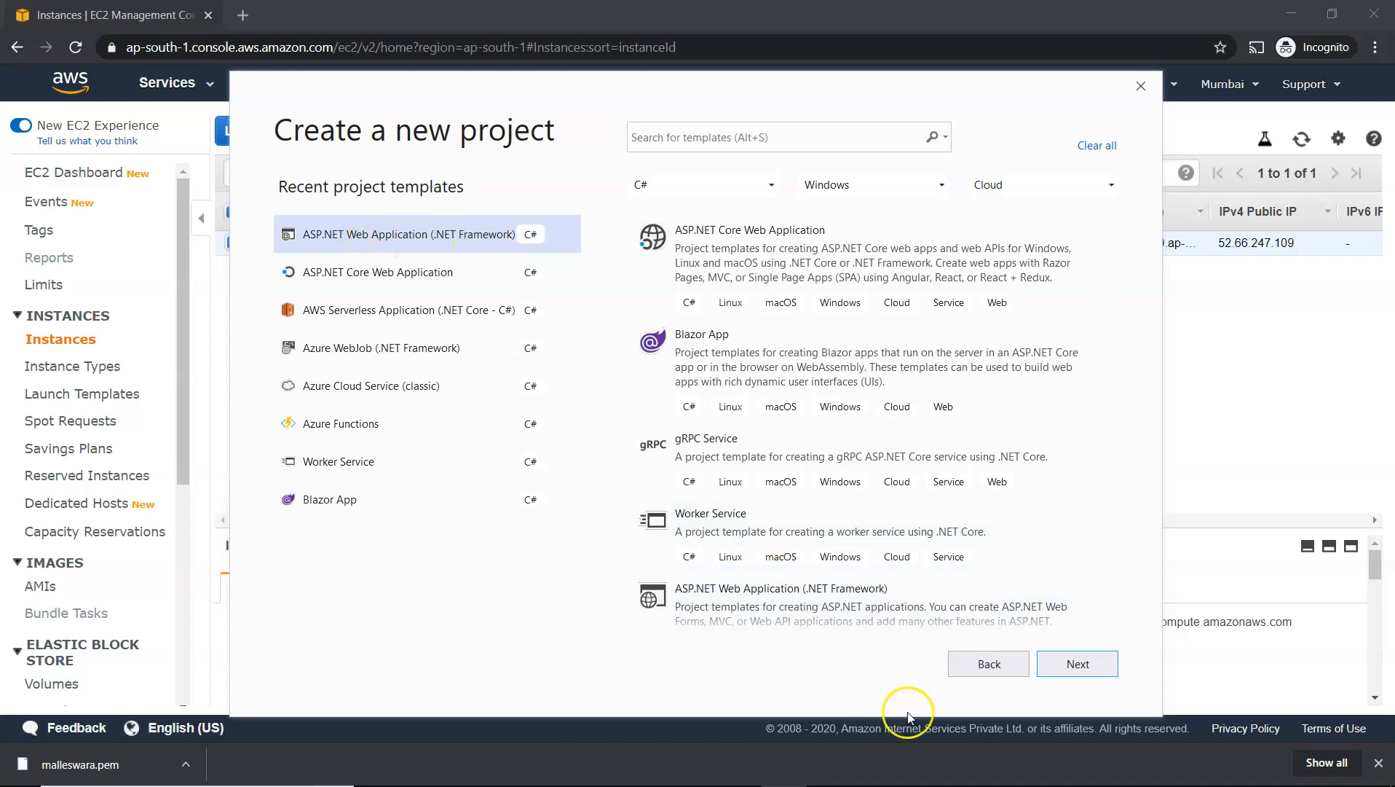
pyautogui.click(1064, 674)
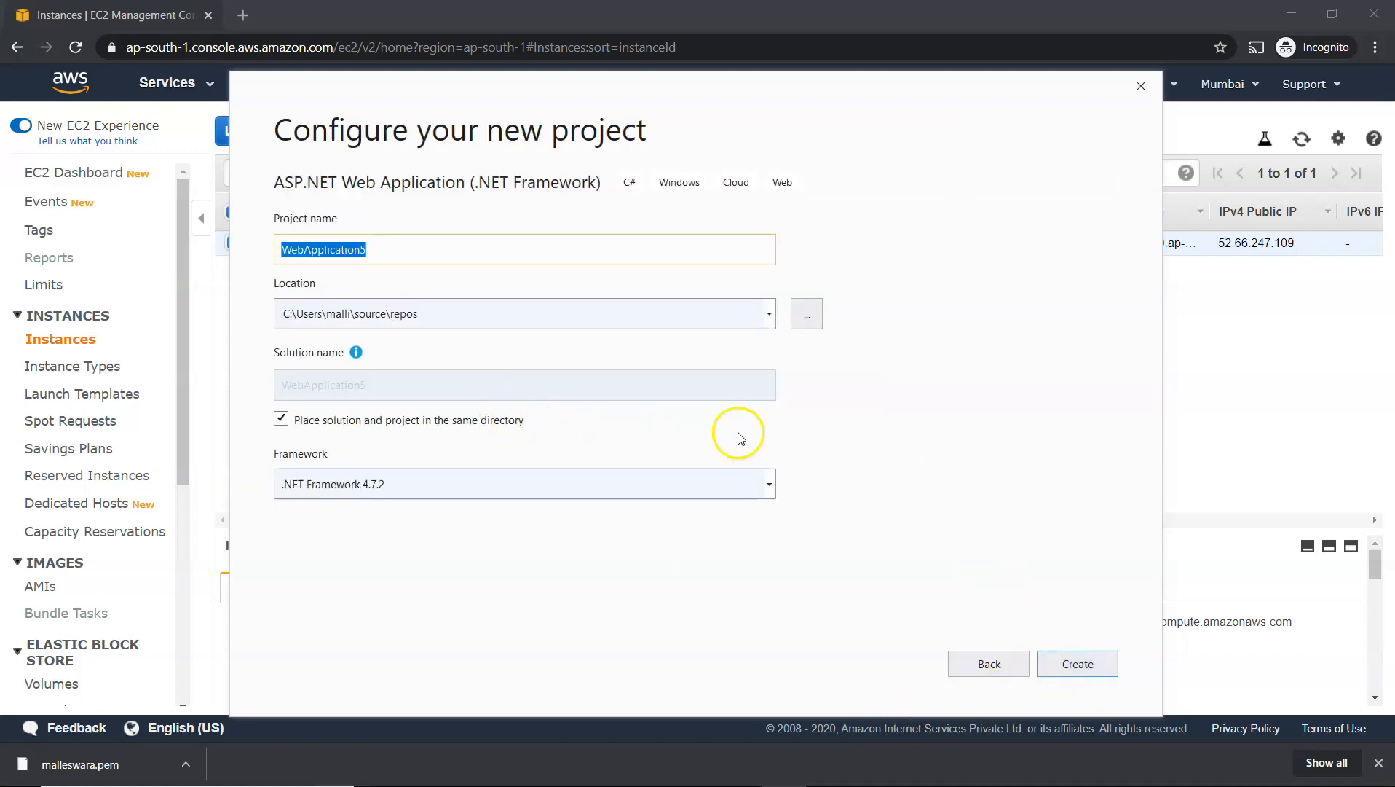
pyautogui.write('todeploytoec2')
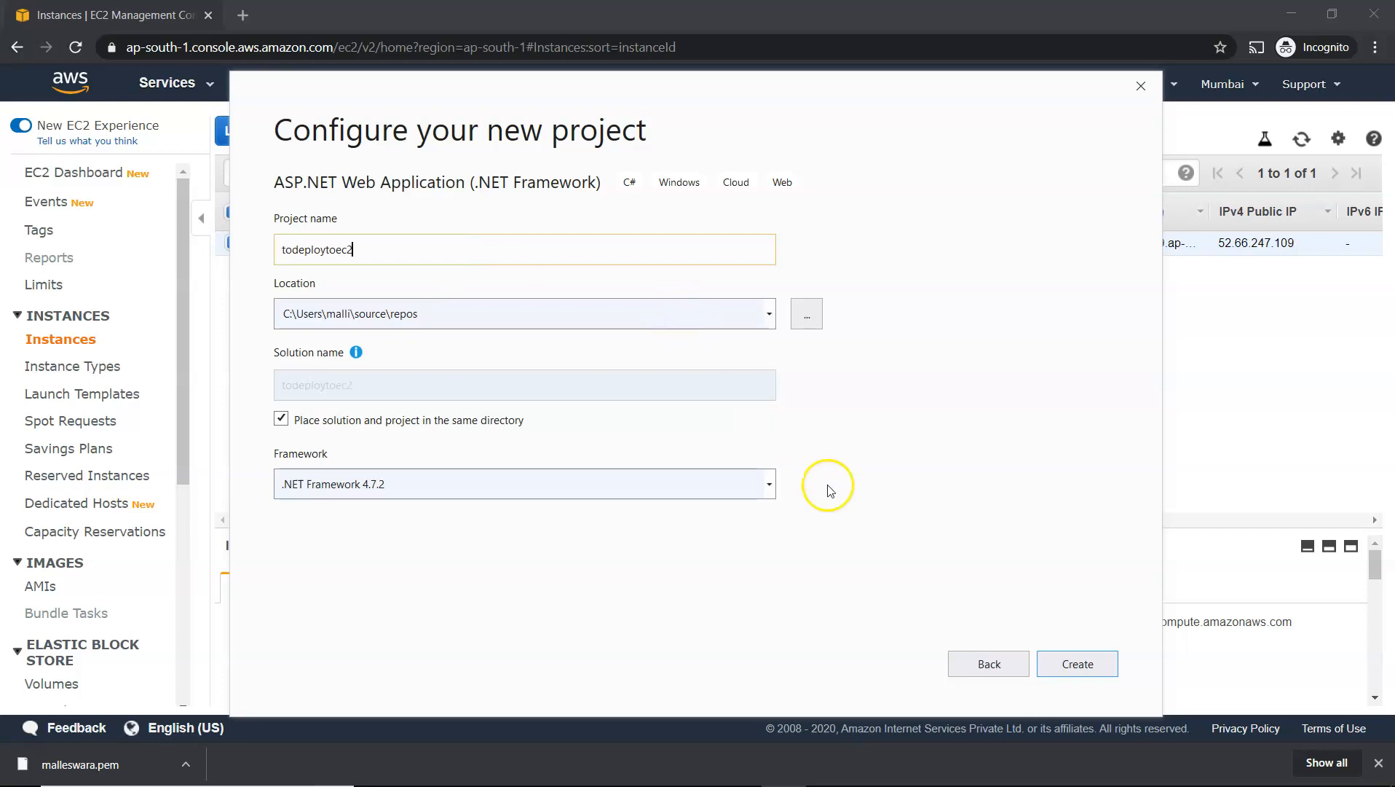
pyautogui.click(1059, 669)
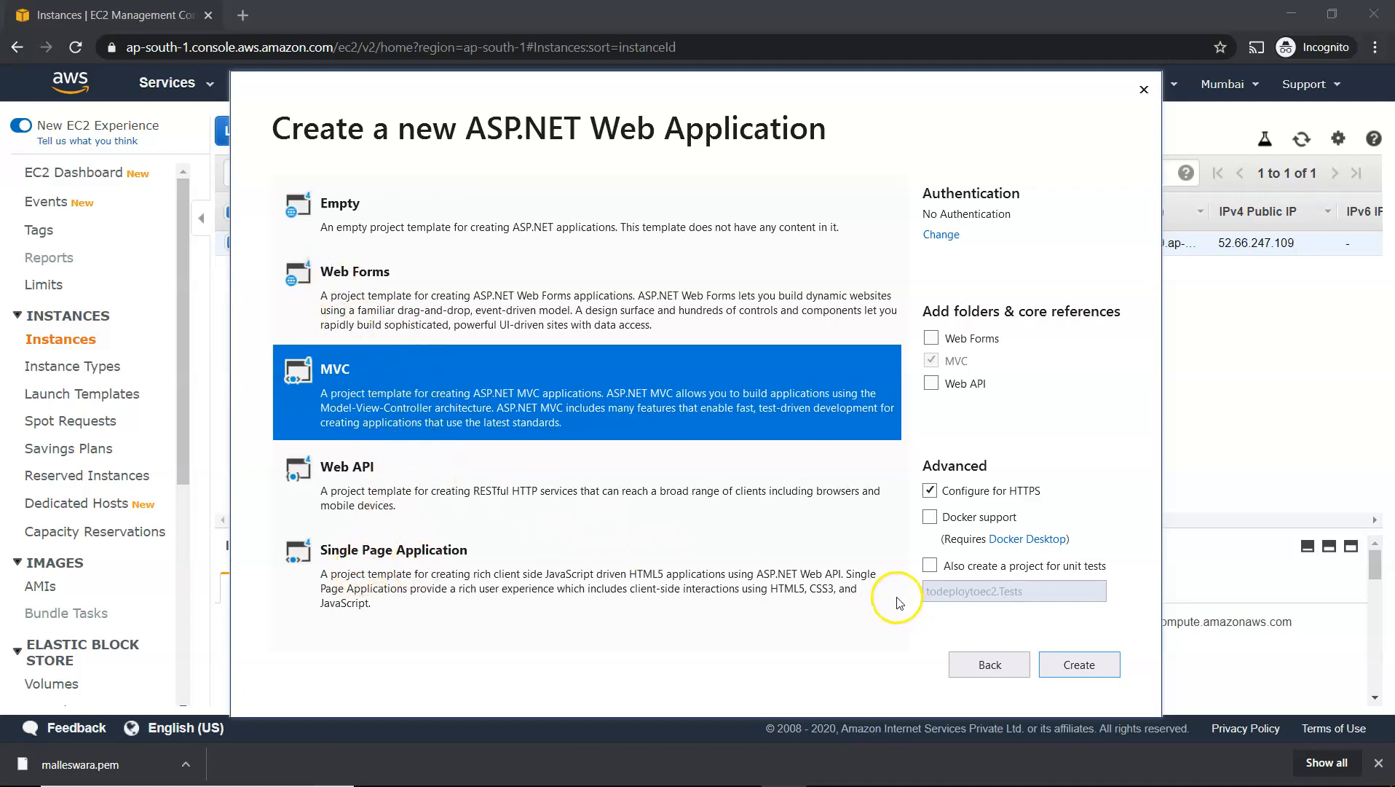
pyautogui.click(1067, 663)
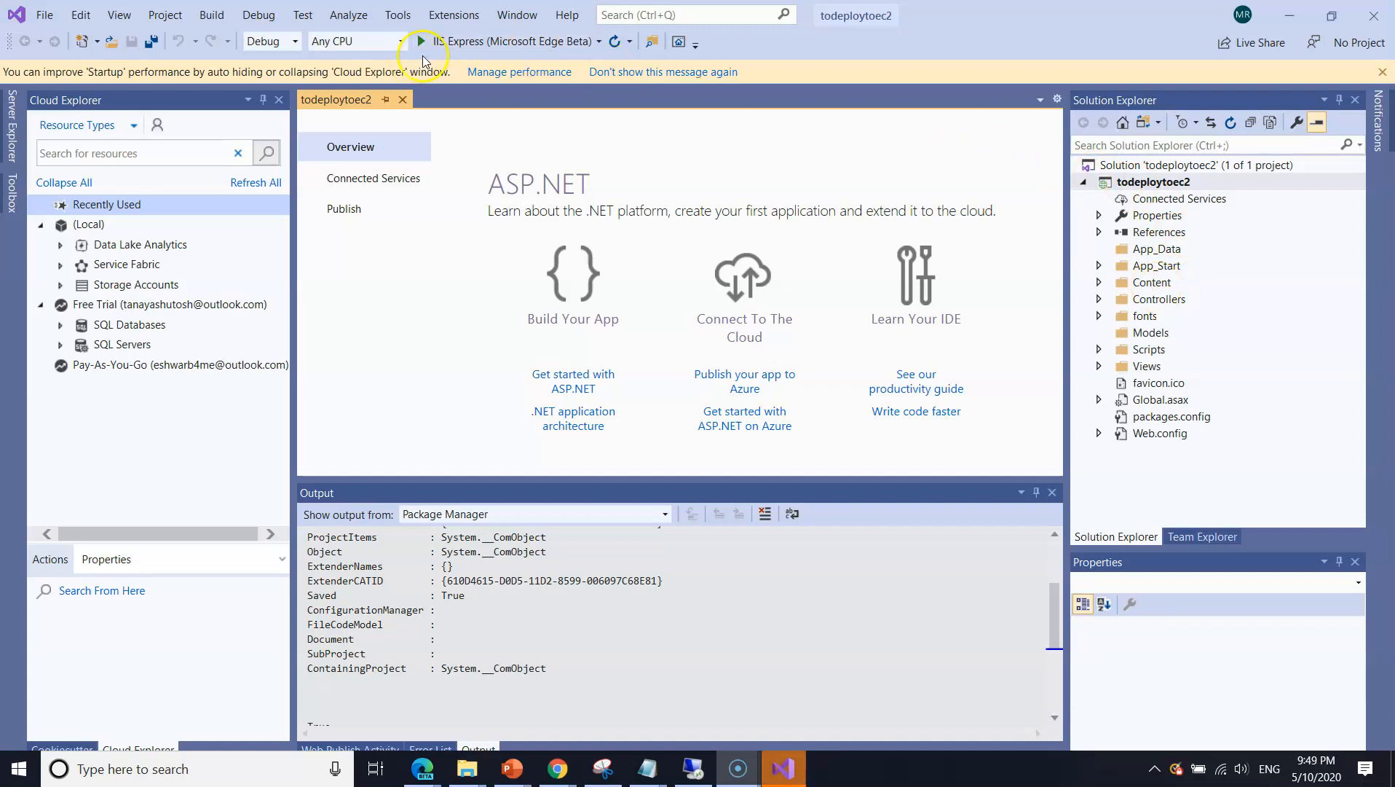
# Run todeploytoec2 with IIS Express in Microsoft Edge Beta and check its Home, About and Contact pages
pyautogui.click(446, 48)
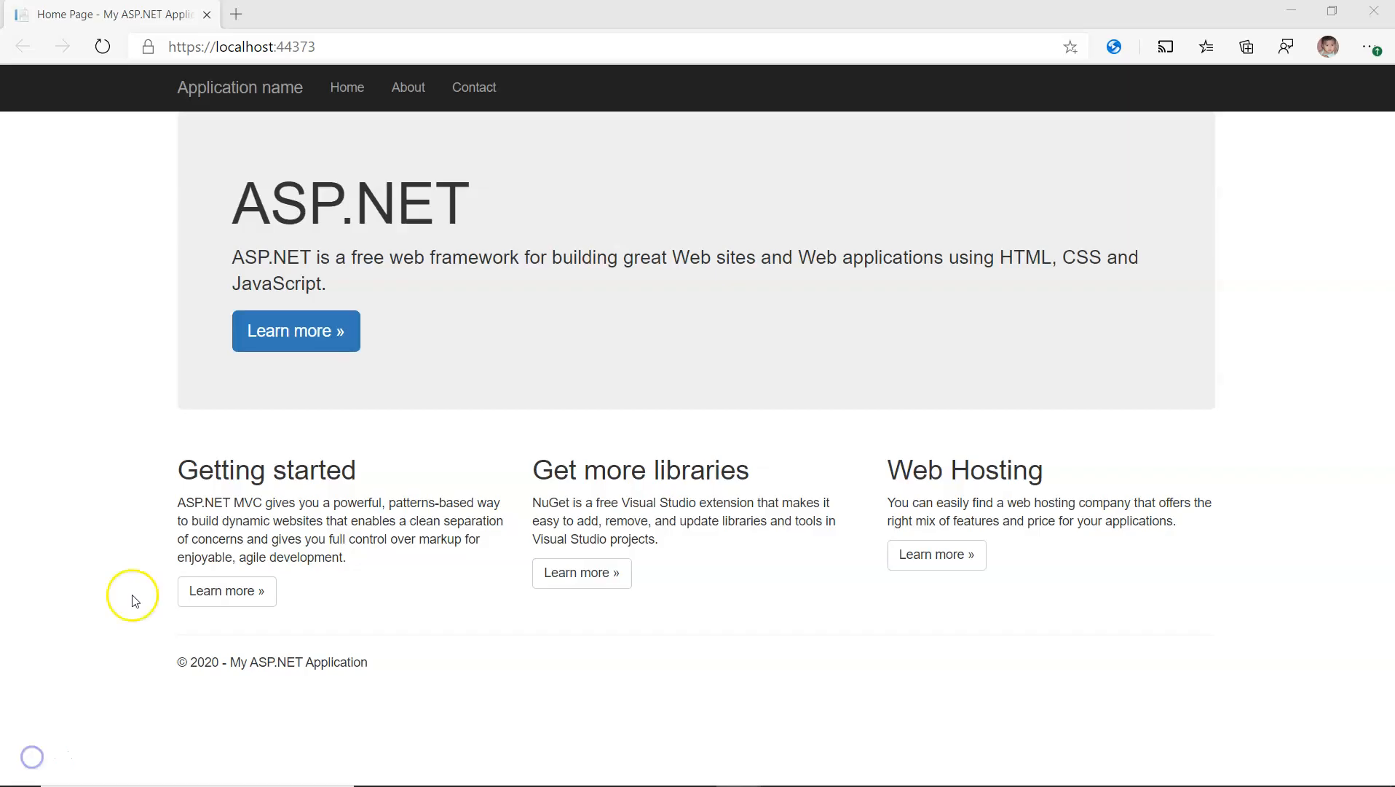
pyautogui.click(361, 87)
pyautogui.click(413, 86)
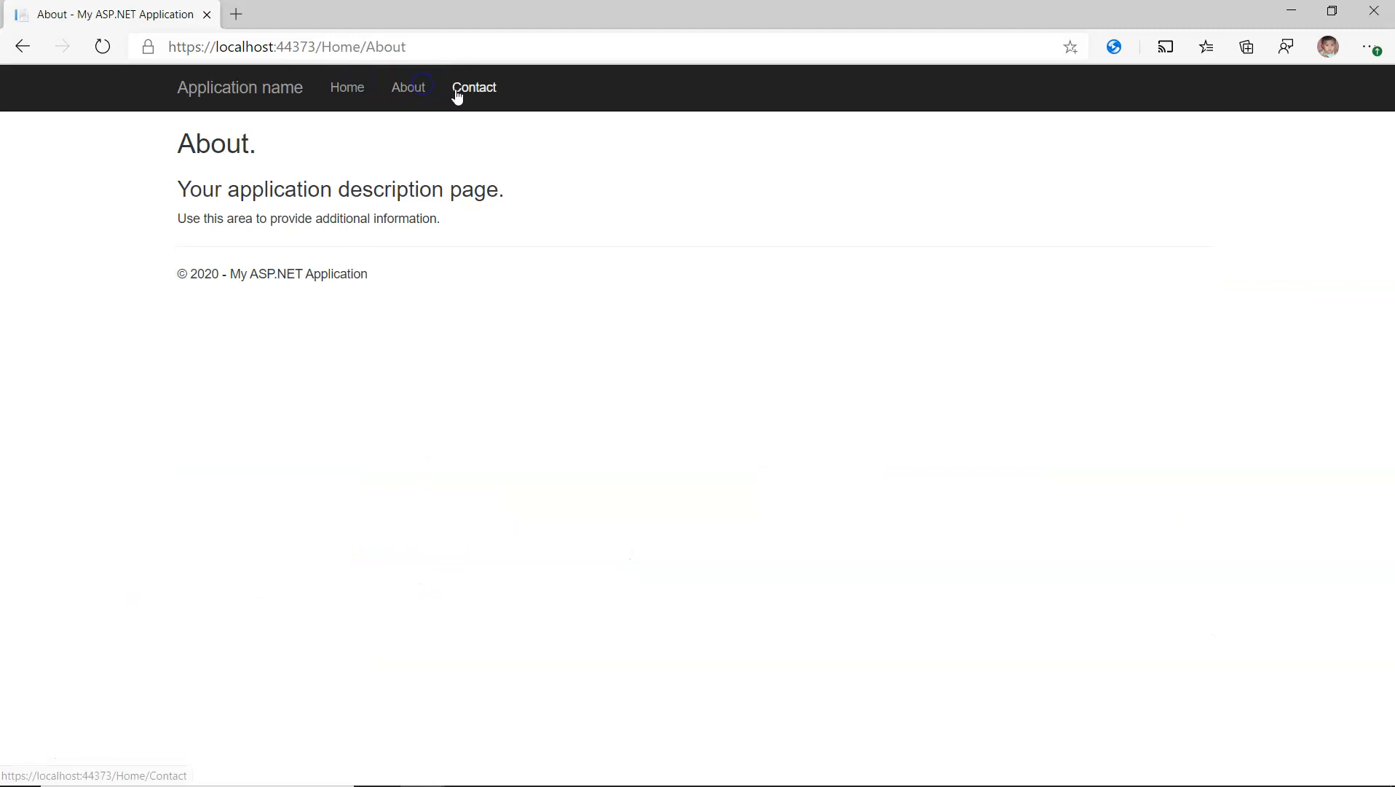
pyautogui.click(486, 95)
pyautogui.click(353, 88)
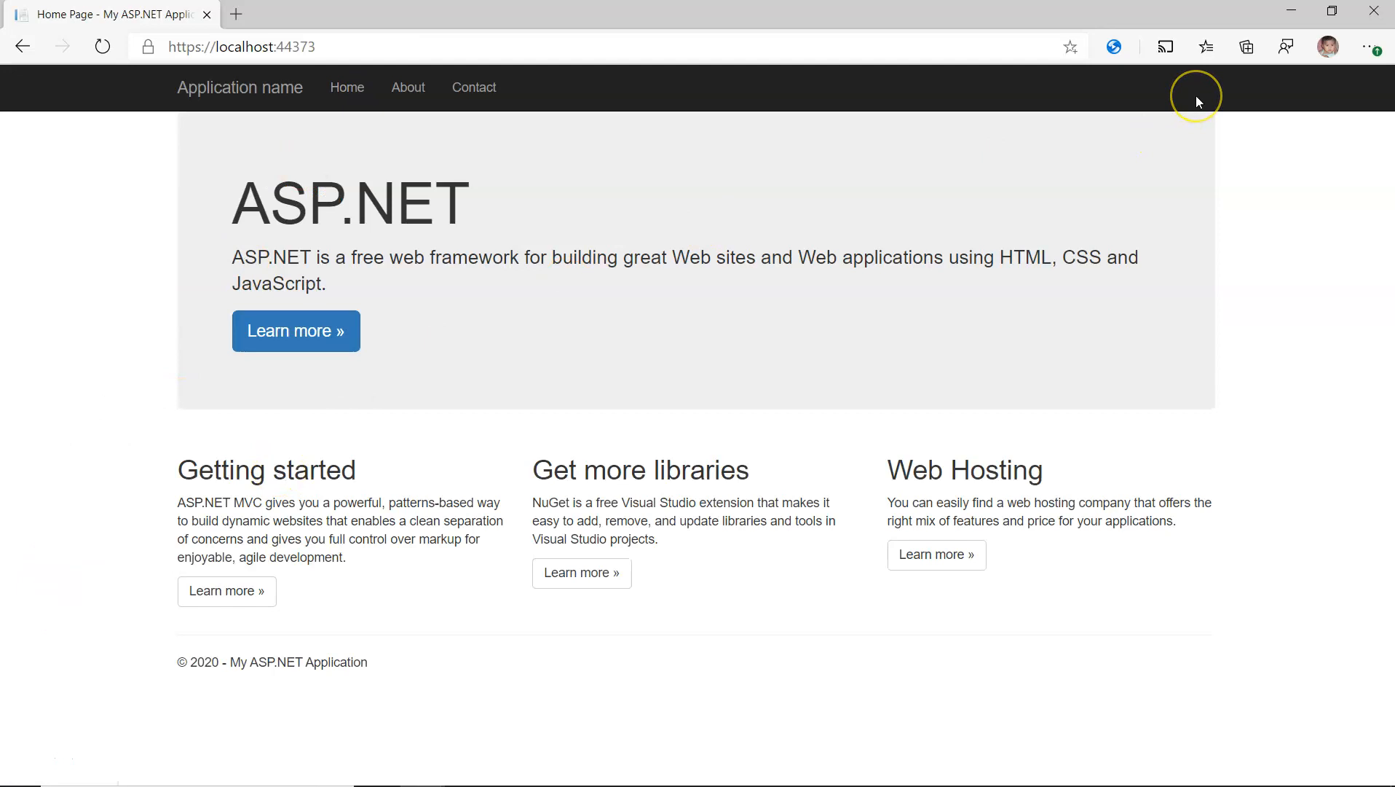
# Return to Visual Studio and stop the debugging session of the web application
pyautogui.hotkey('alt', 'Tab')
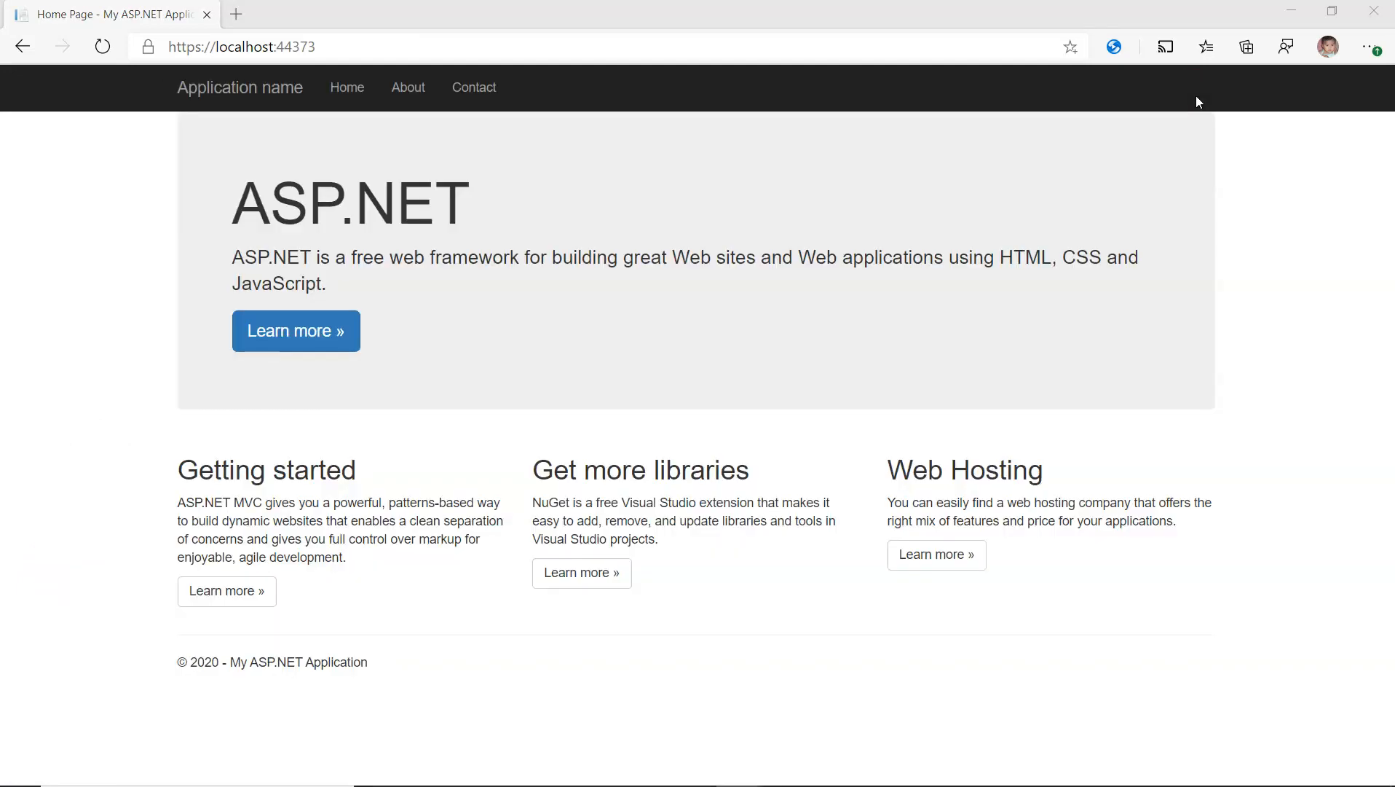
pyautogui.hotkey('alt', 'Tab')
pyautogui.hotkey('alt', 'Tab')
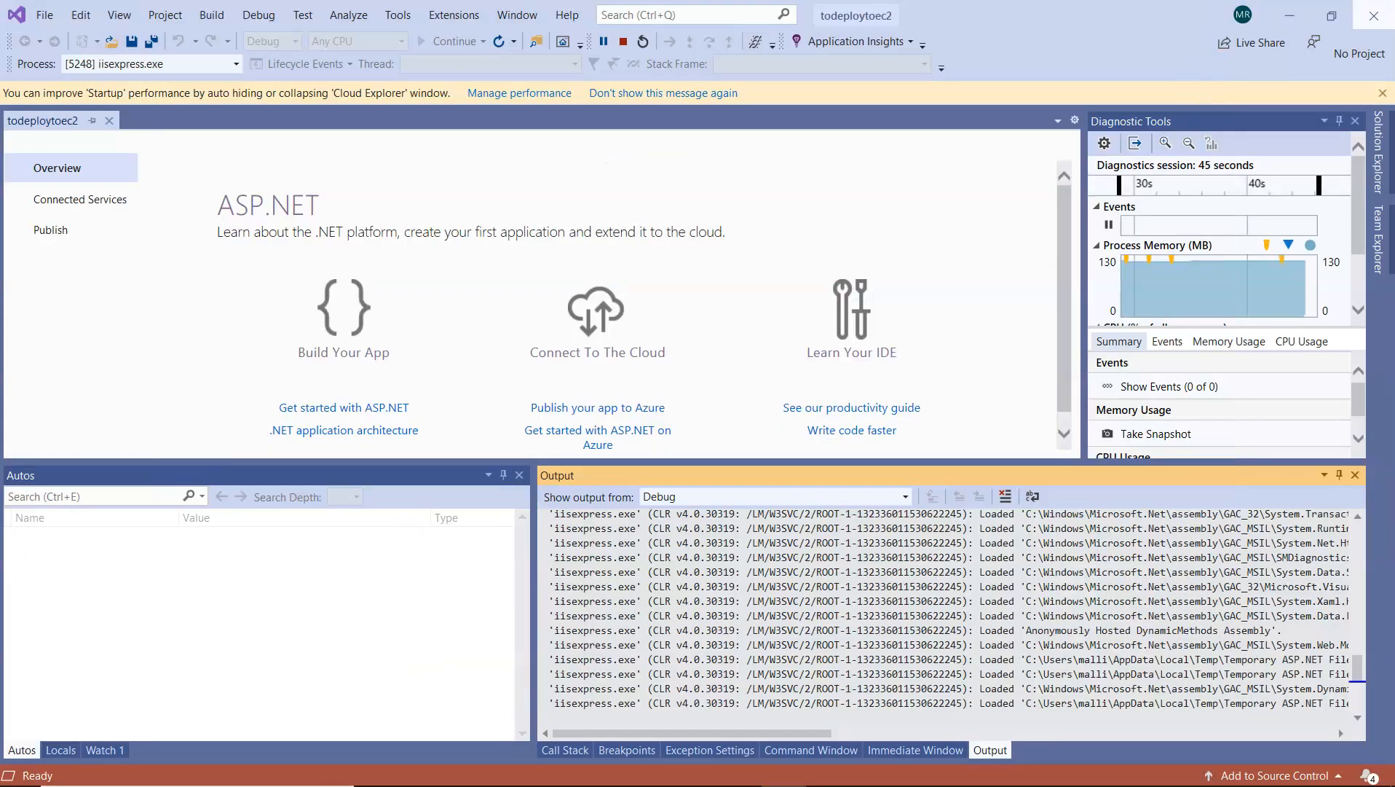
pyautogui.click(604, 41)
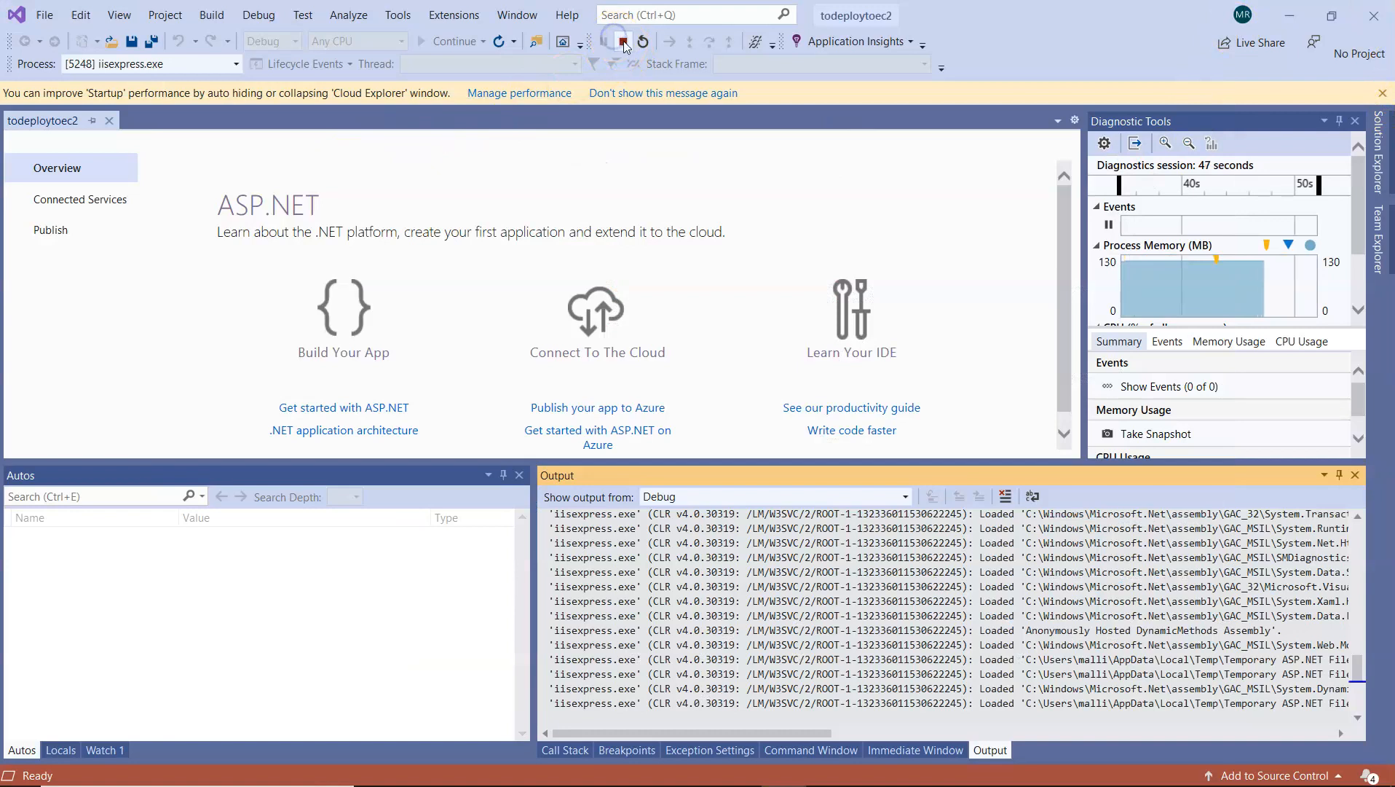
pyautogui.click(624, 42)
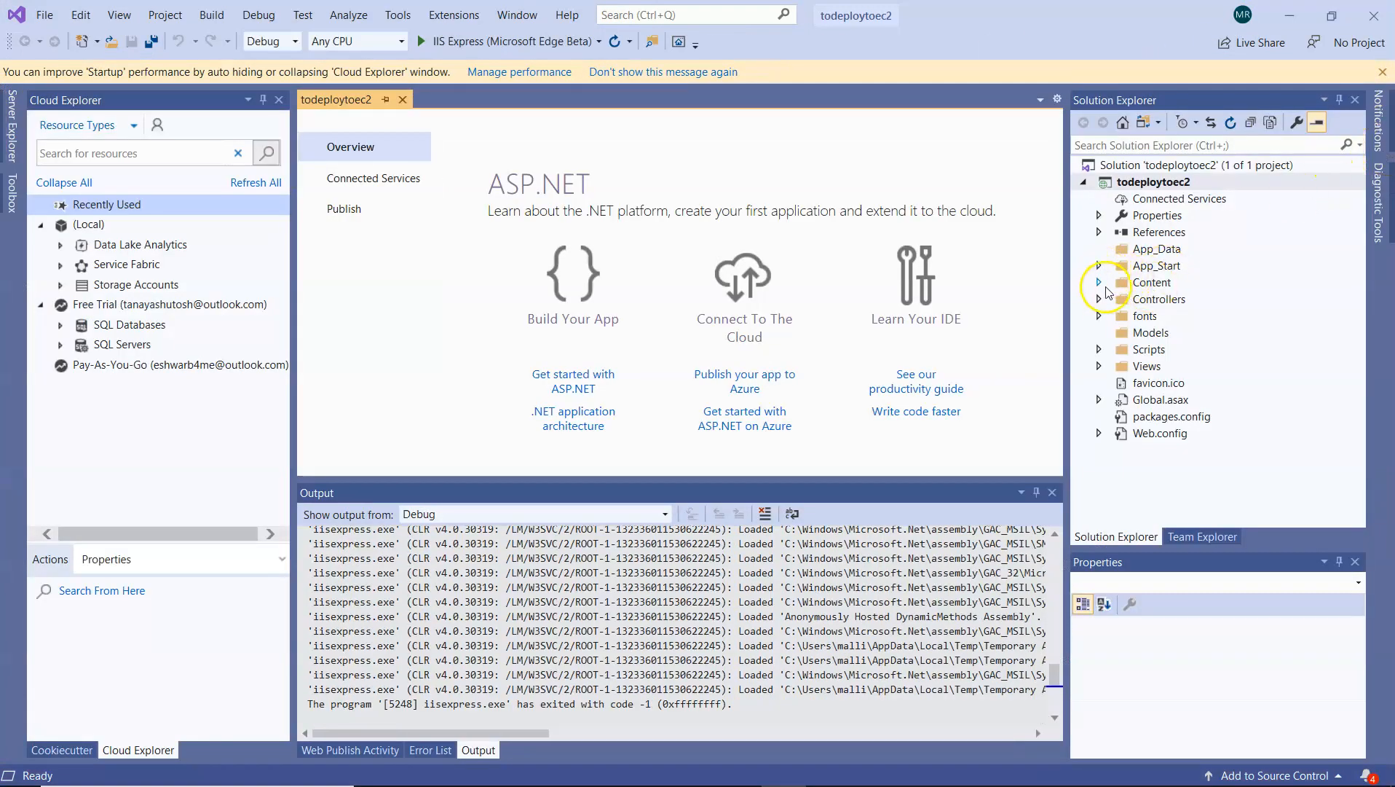
# Examine the Controllers folder and the Home views, opening About.cshtml and Index.cshtml of the todeploytoec2 project
pyautogui.click(1100, 299)
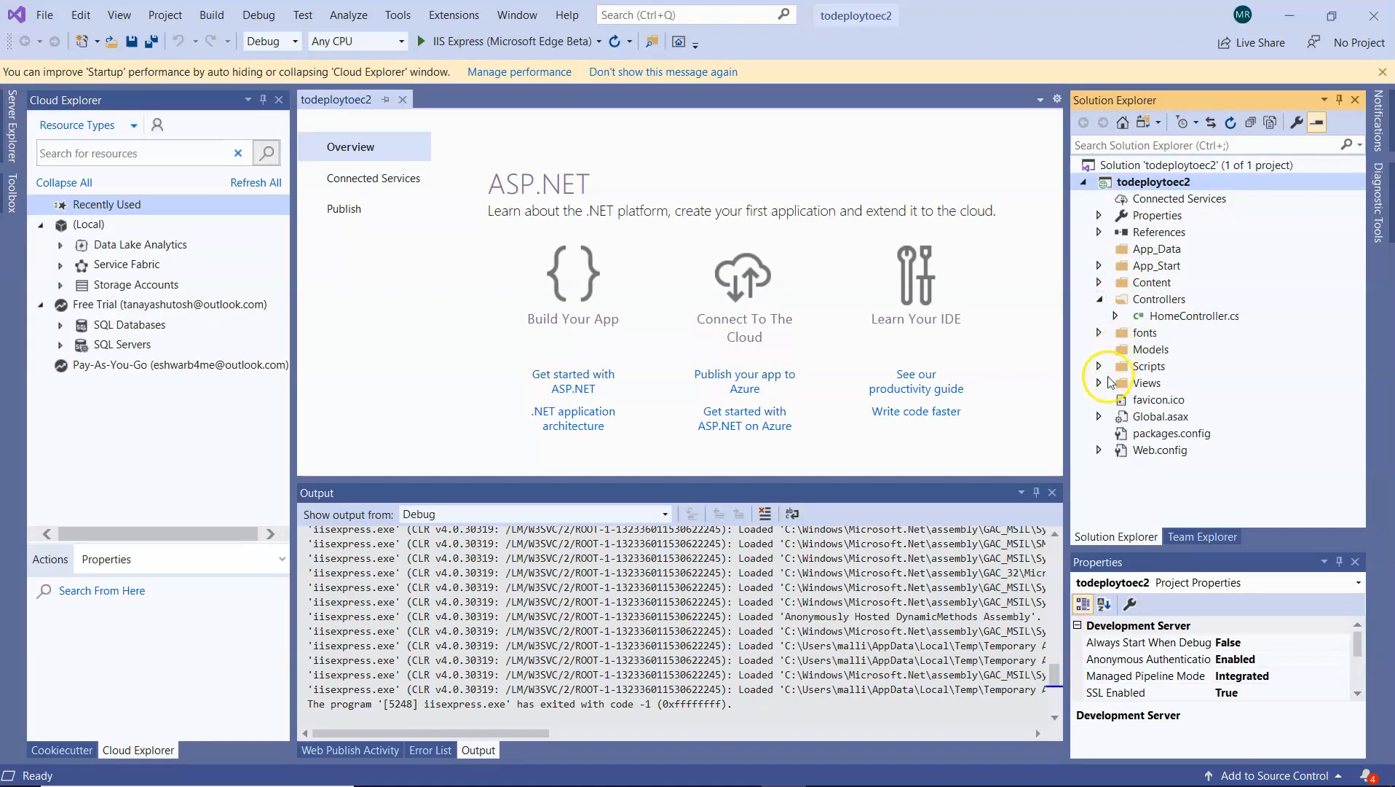
pyautogui.click(1100, 383)
pyautogui.click(1115, 399)
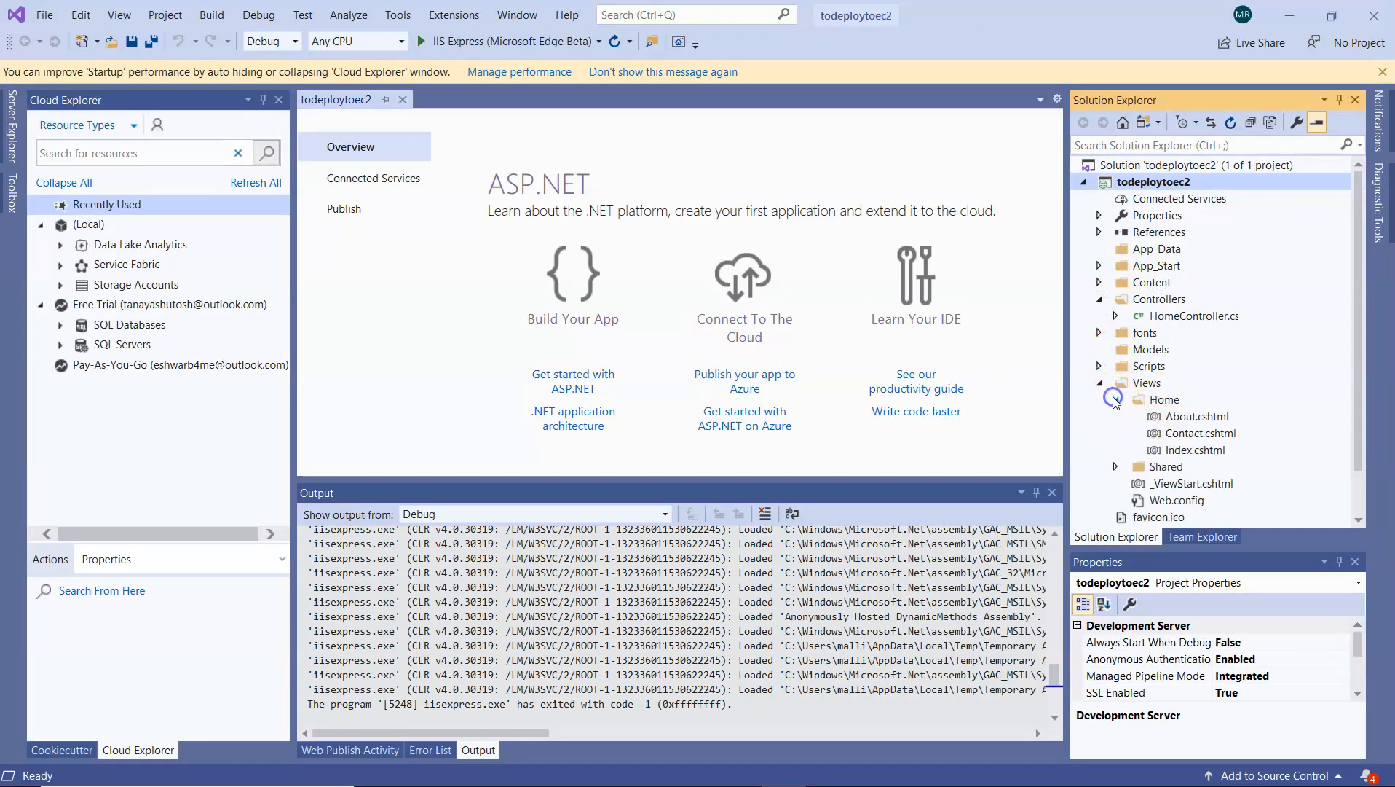
pyautogui.click(1180, 416)
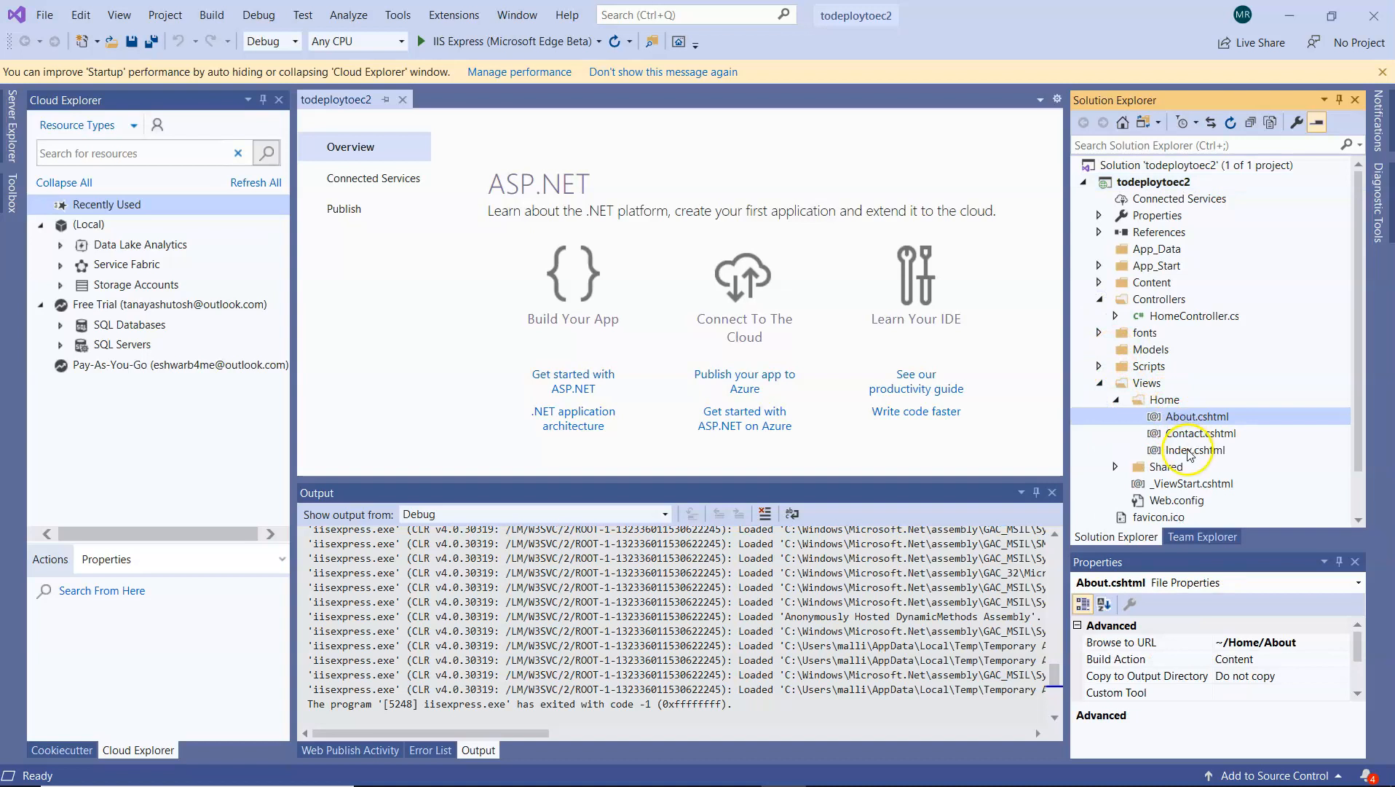
pyautogui.click(1187, 449)
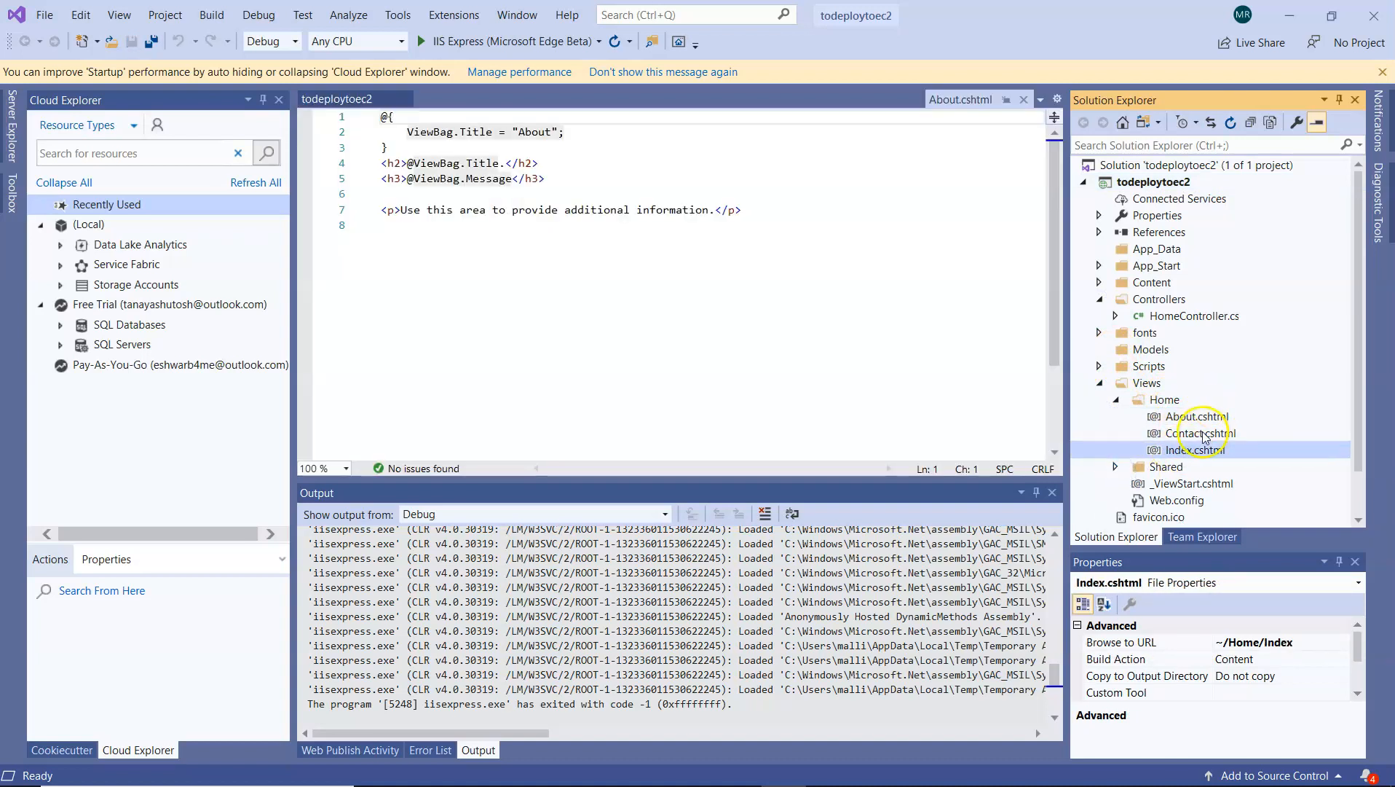
pyautogui.doubleClick(1184, 418)
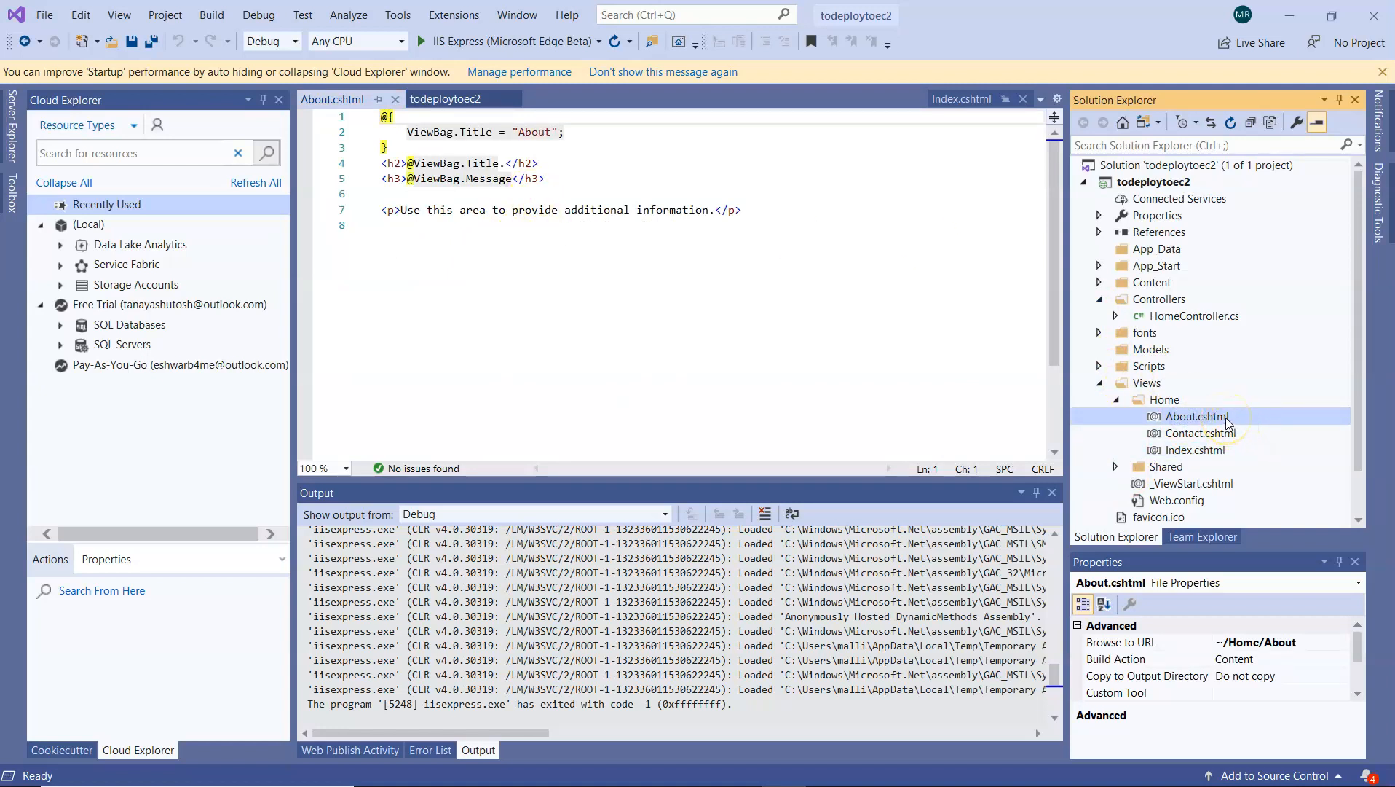
# Start a publish profile for the todeploytoec2 project with IIS, FTP, etc as the target
pyautogui.rightClick(1142, 188)
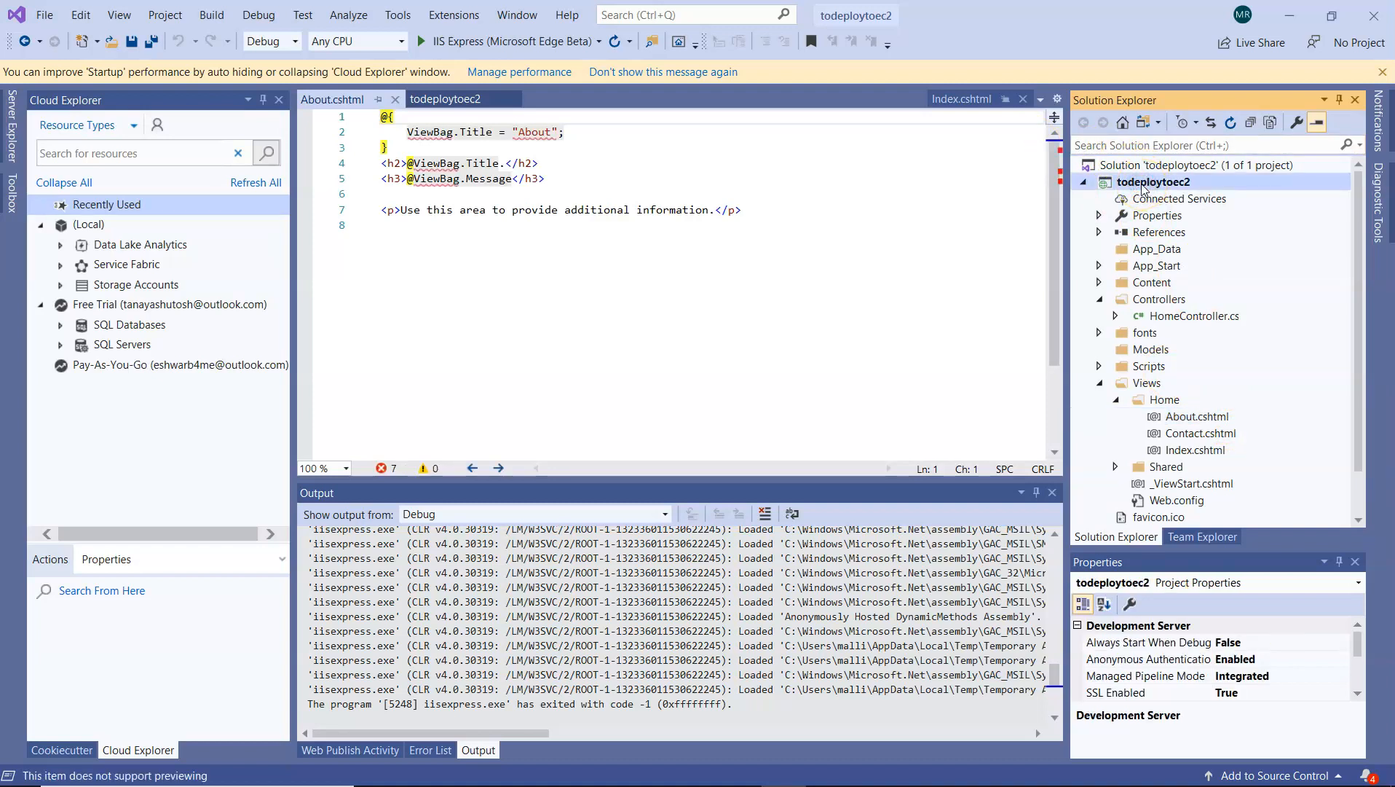
pyautogui.click(1137, 318)
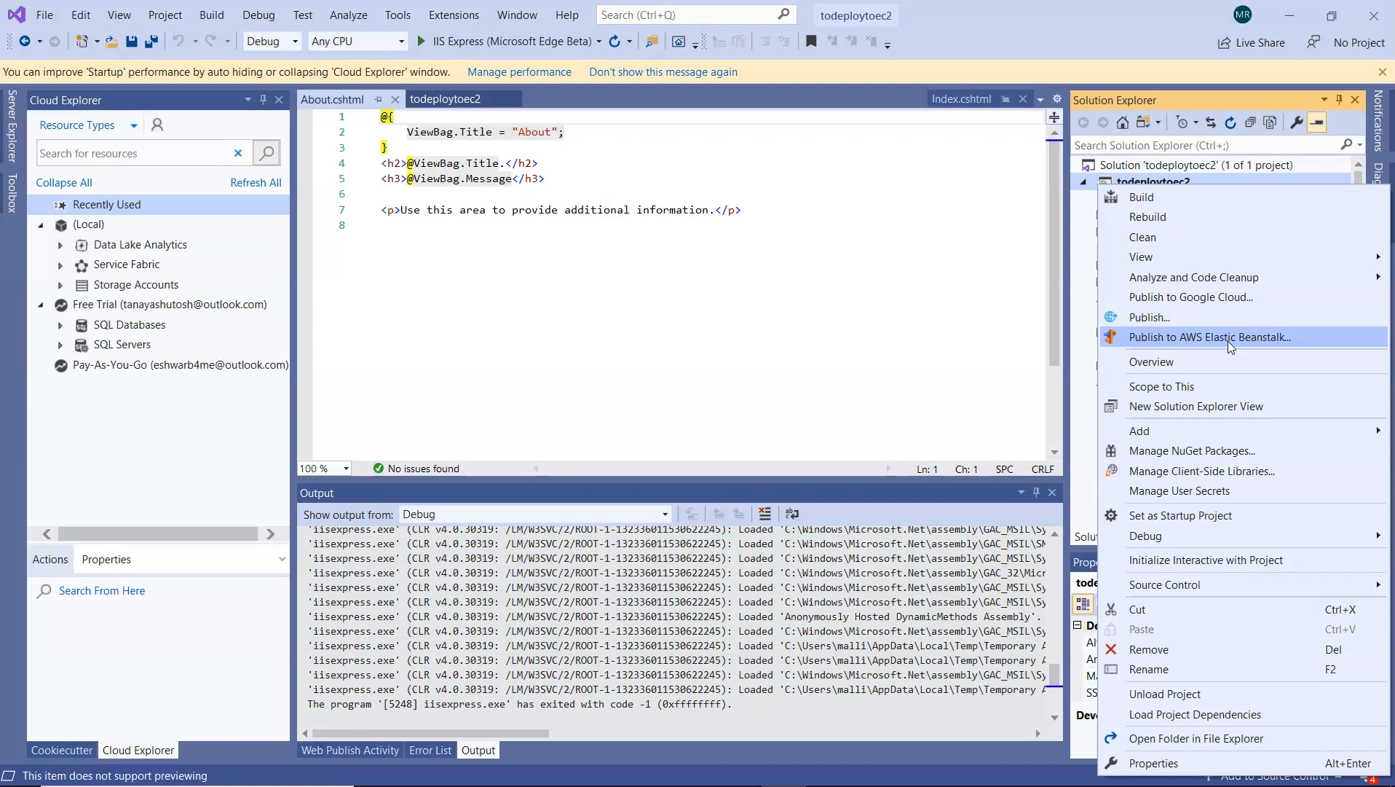
pyautogui.click(1175, 321)
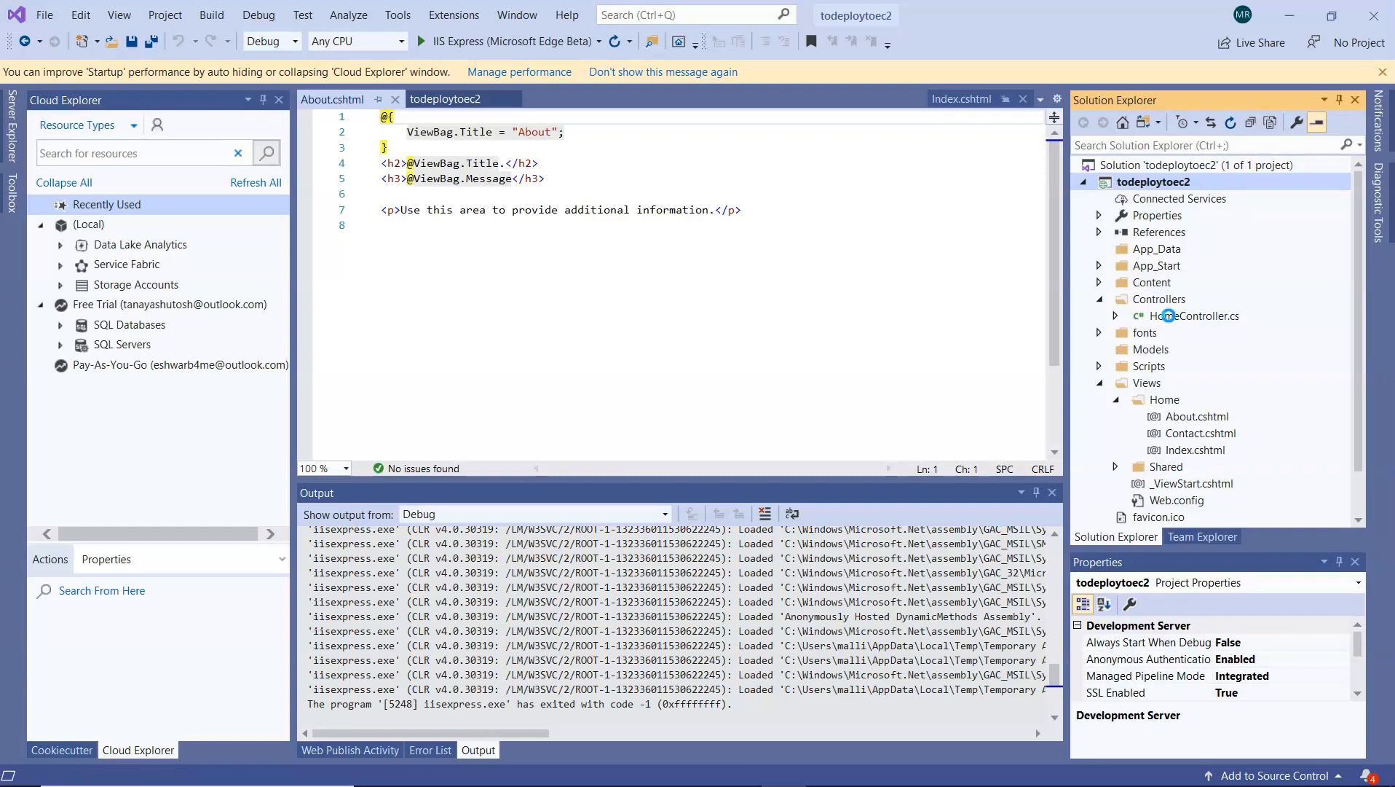
pyautogui.click(397, 297)
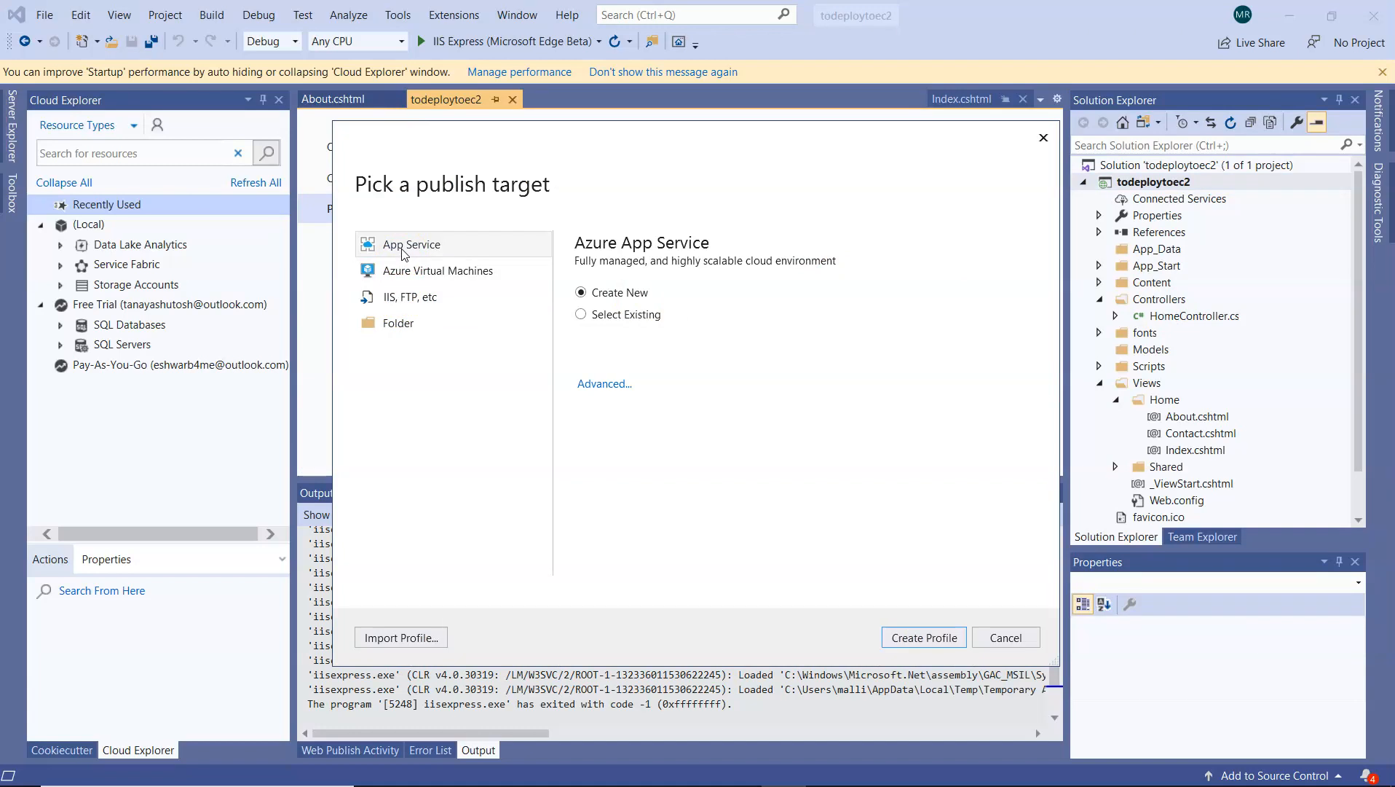
pyautogui.click(419, 271)
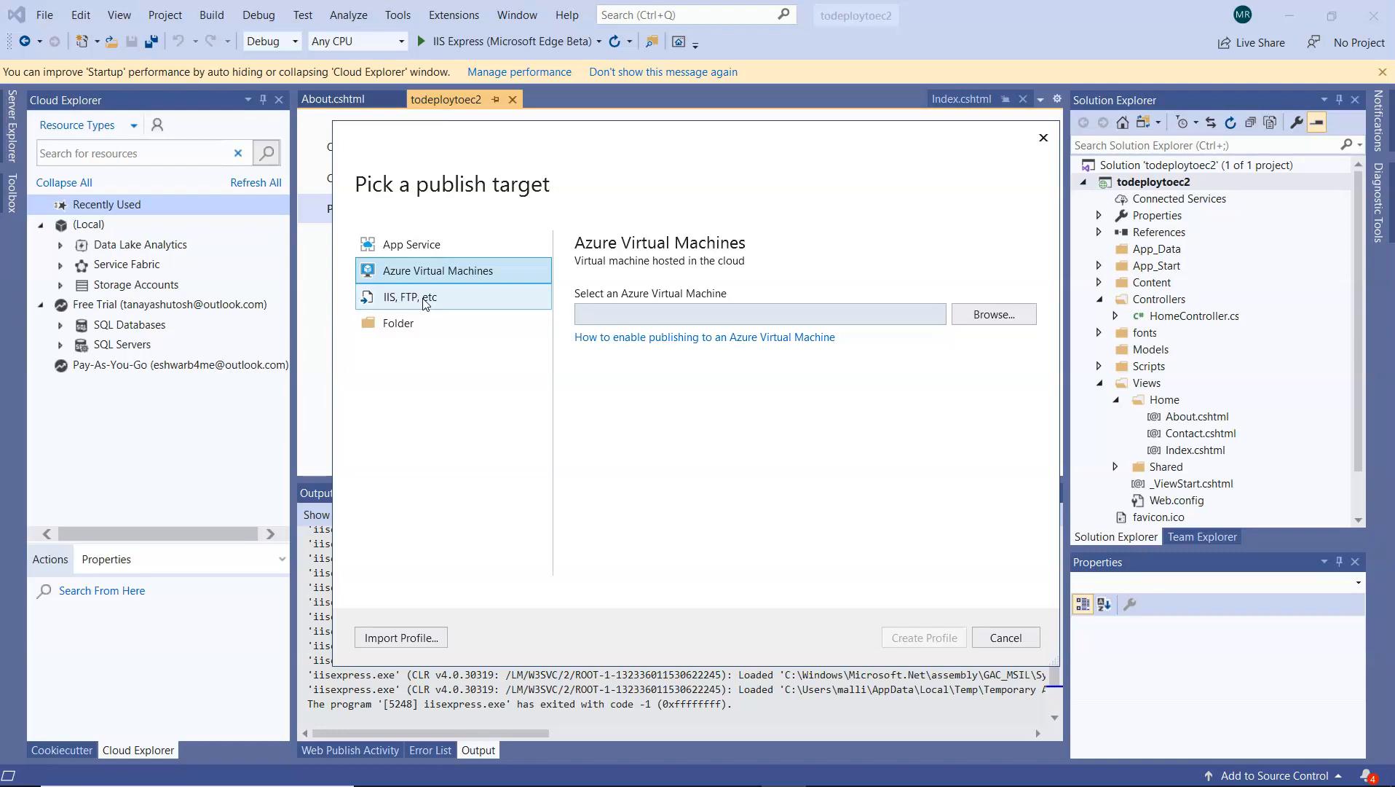
pyautogui.click(426, 304)
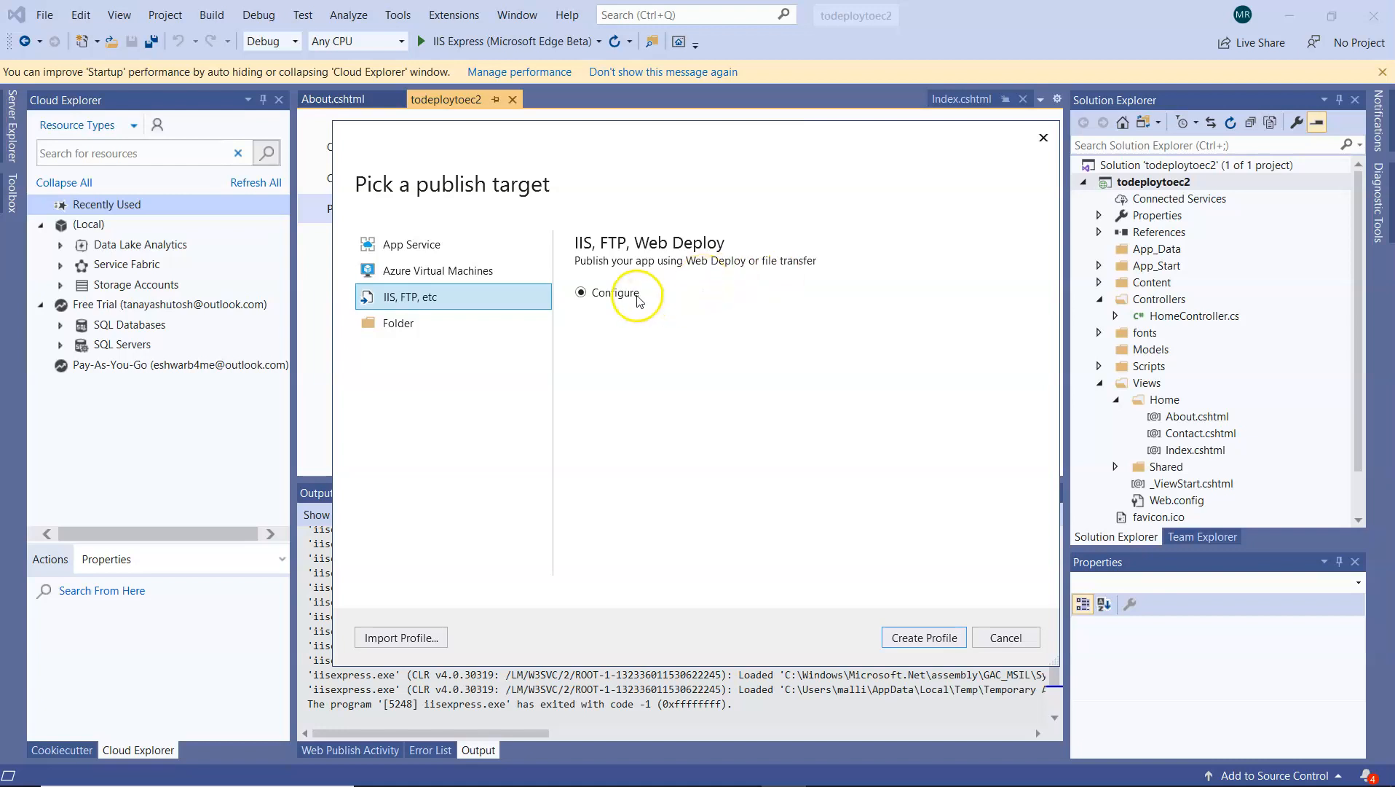
pyautogui.click(920, 637)
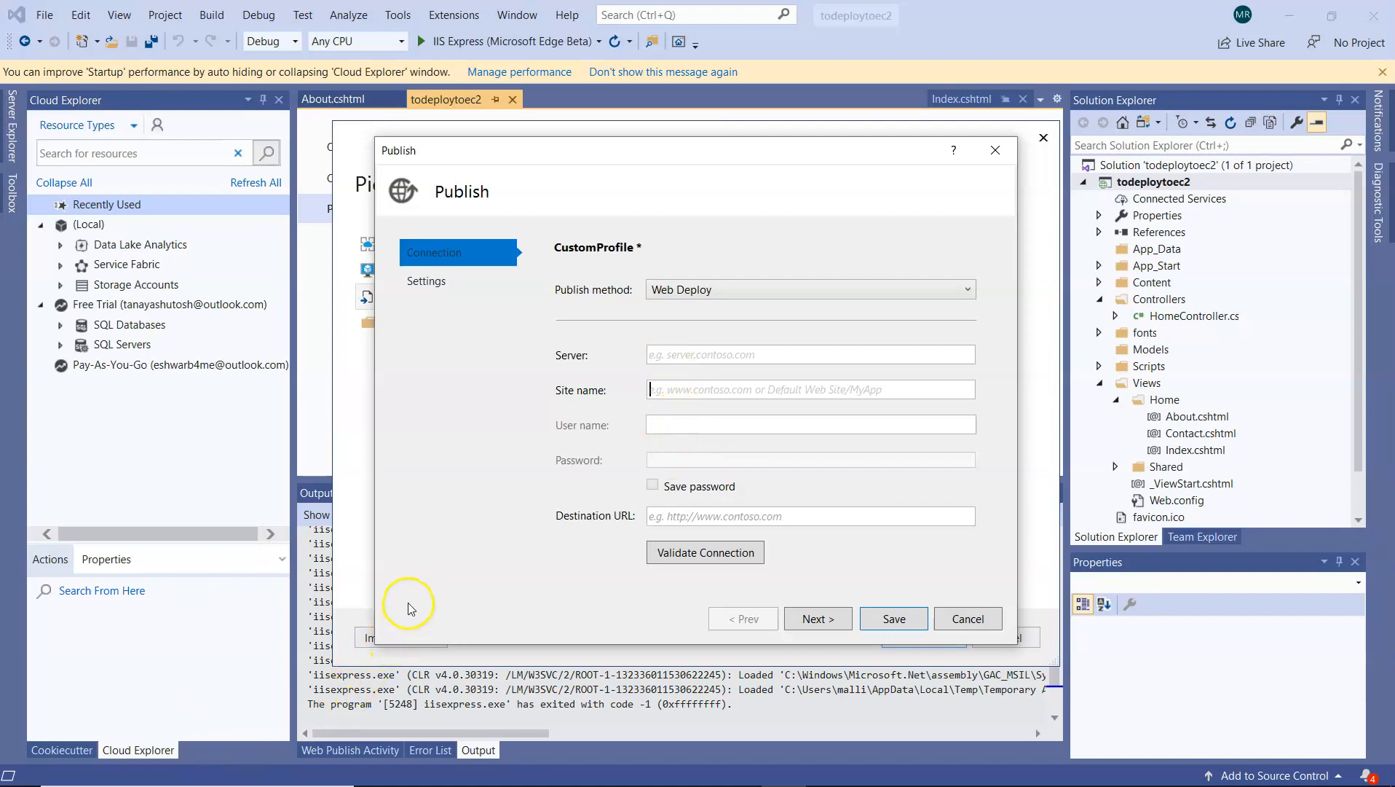
# Switch to the remote desktop session and start a new website under Sites in IIS Manager, named todeployec2
pyautogui.click(686, 777)
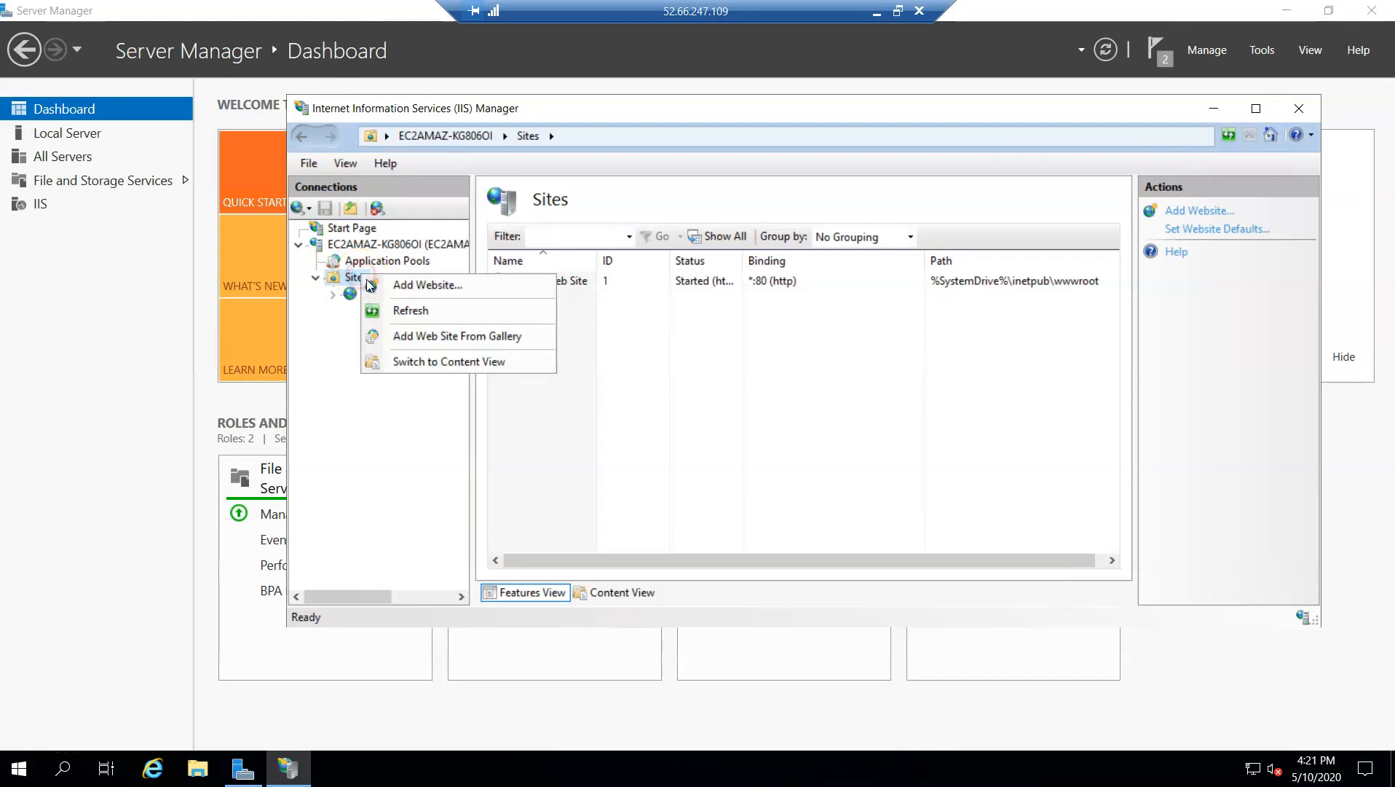
pyautogui.click(408, 285)
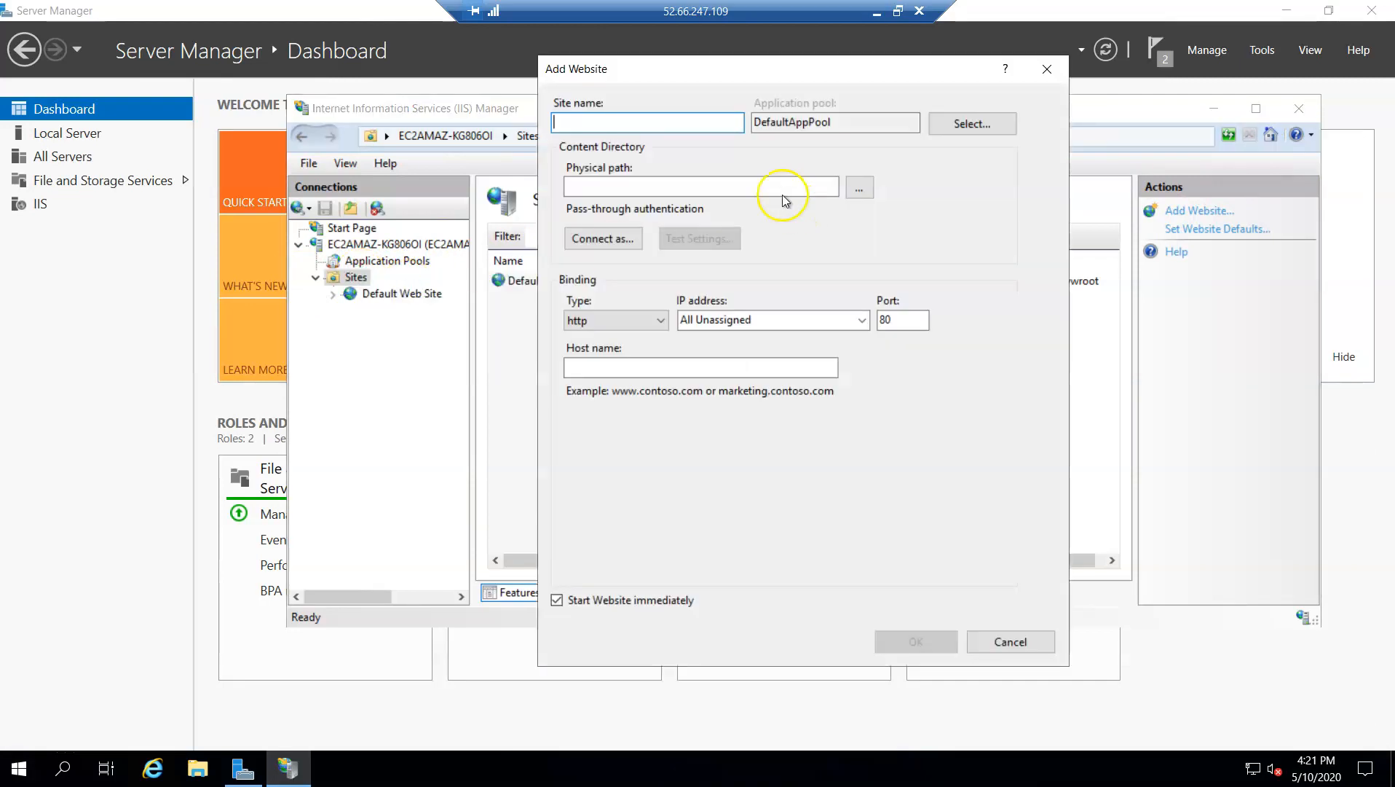
pyautogui.click(1047, 68)
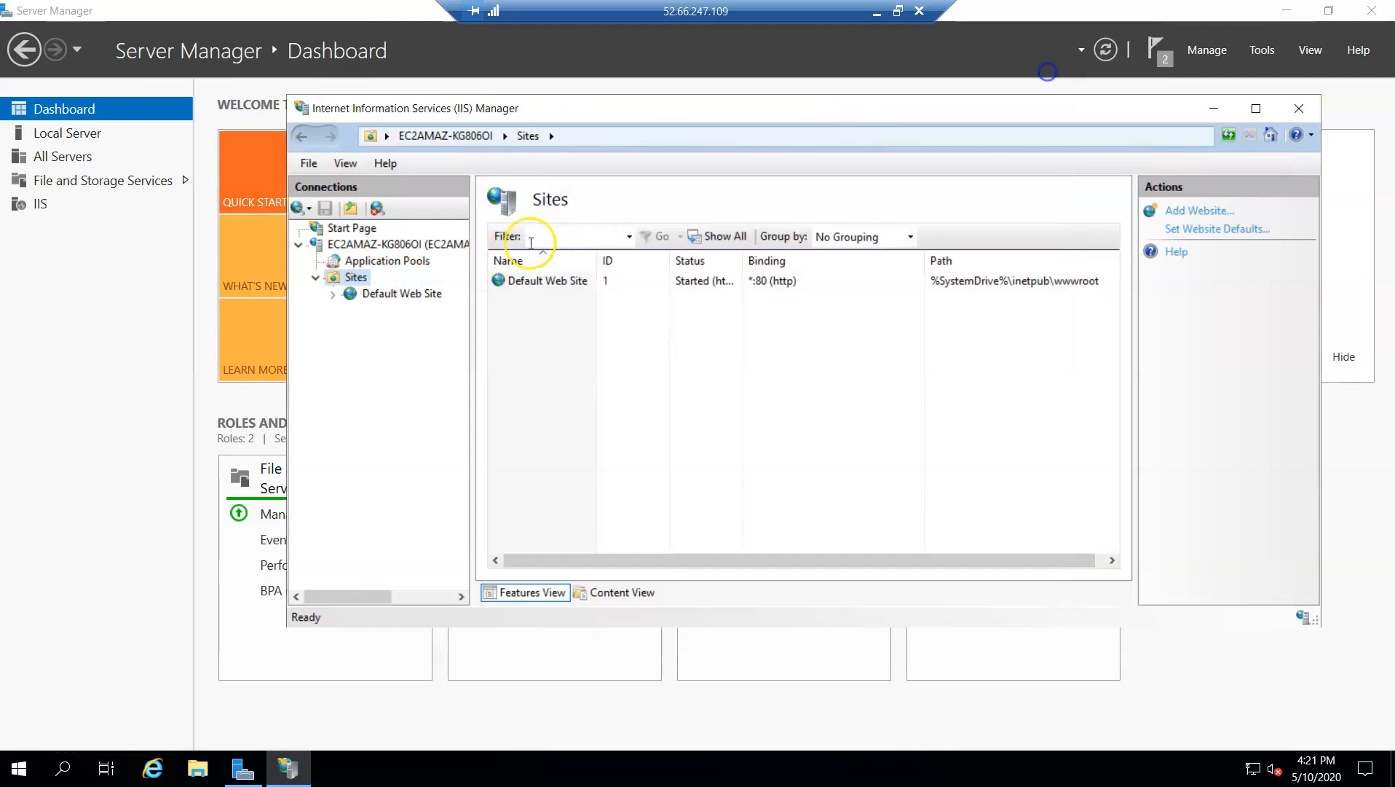
pyautogui.rightClick(428, 295)
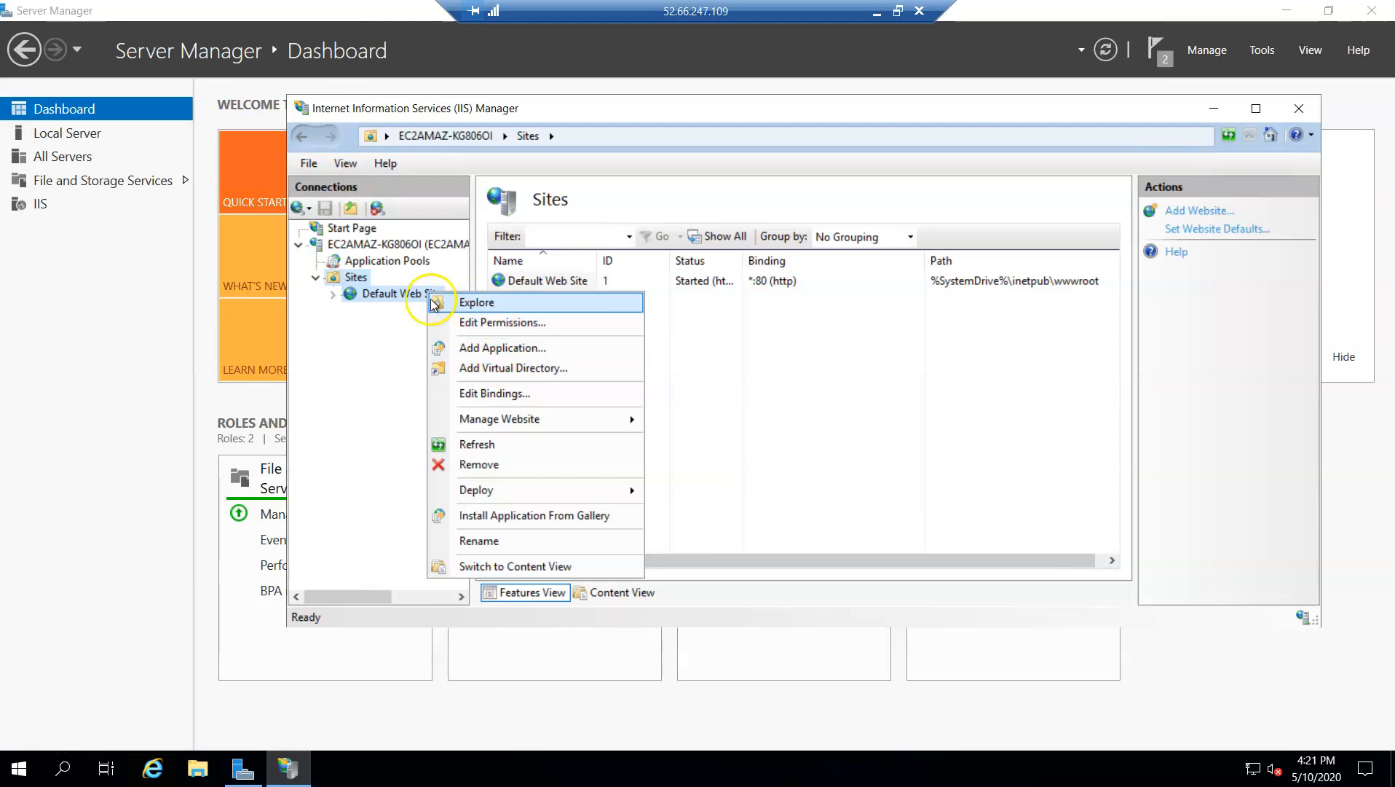
pyautogui.rightClick(352, 277)
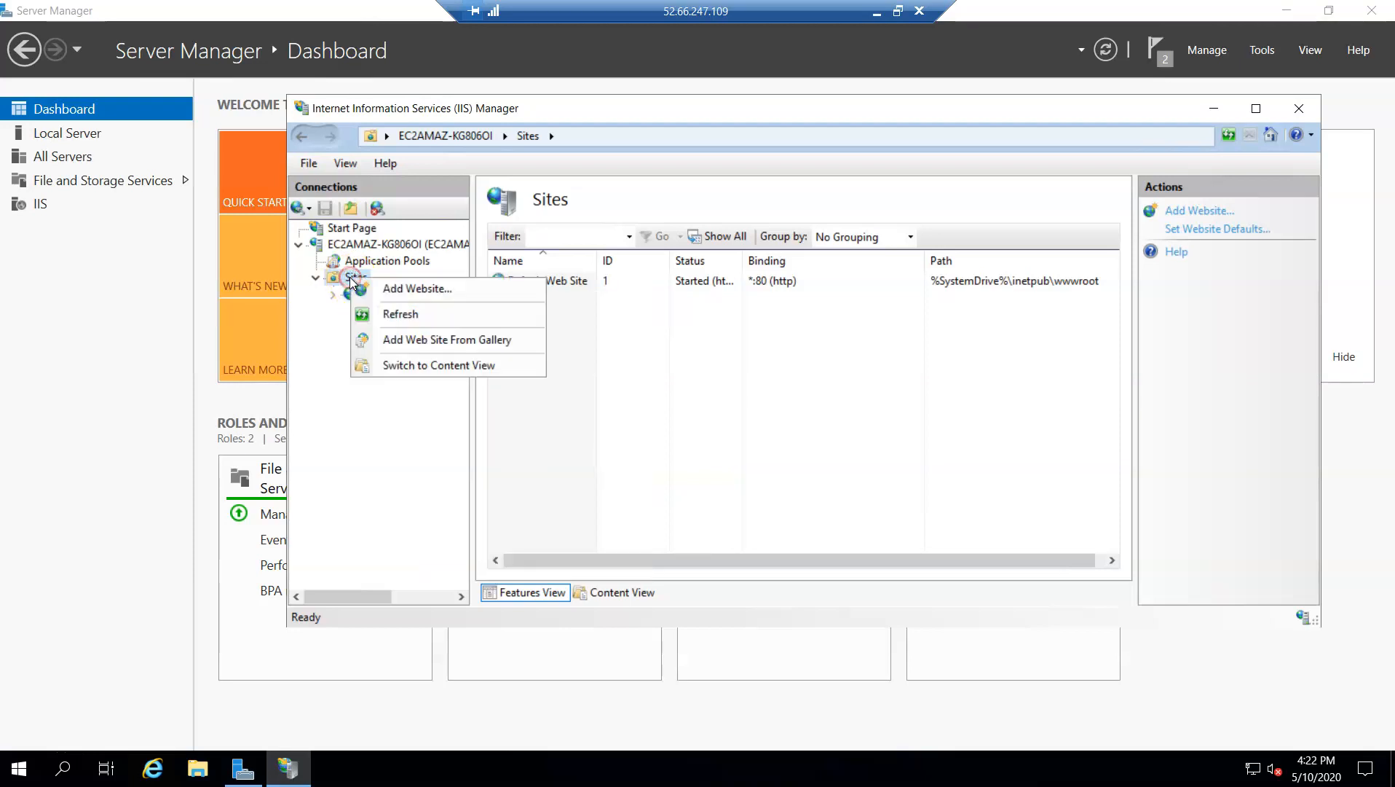
pyautogui.click(394, 291)
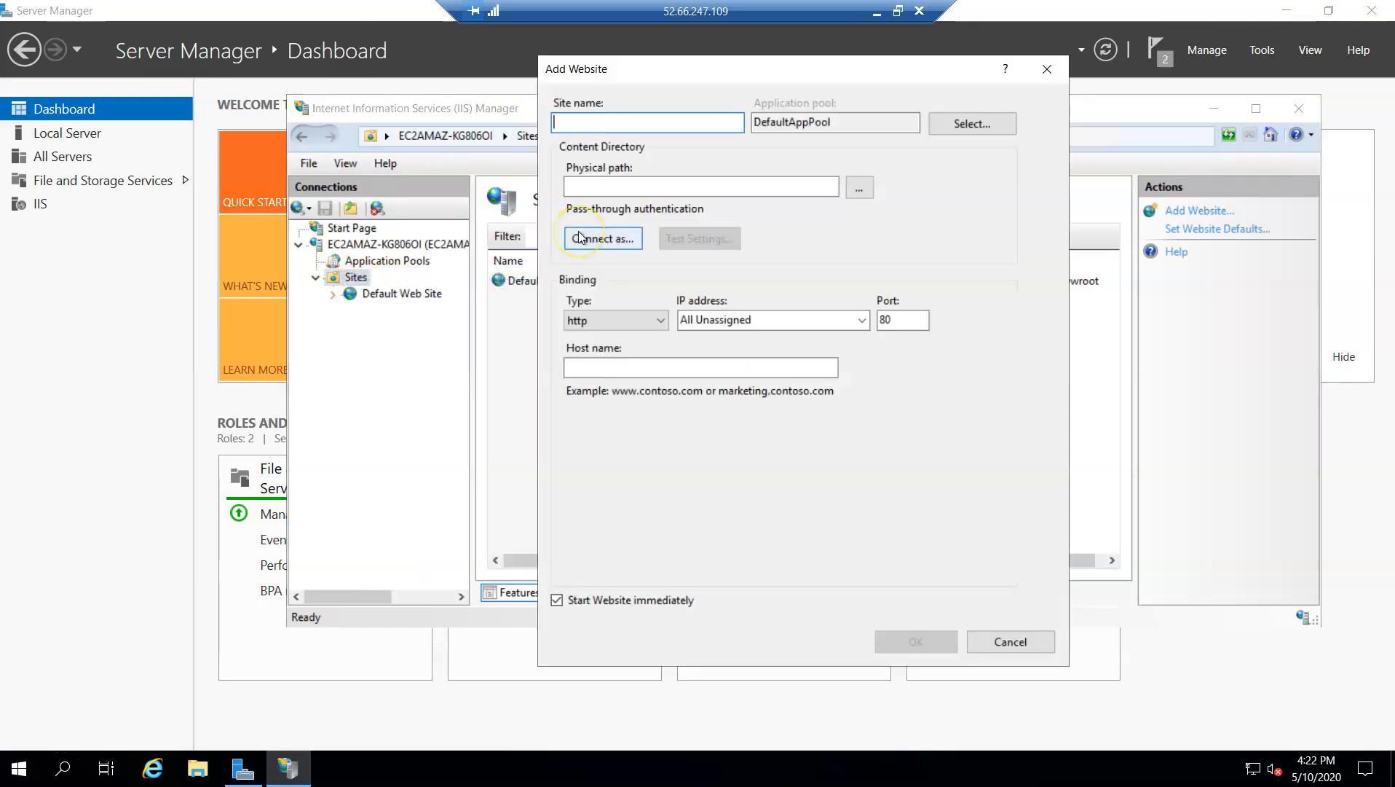
pyautogui.write('todeployec2')
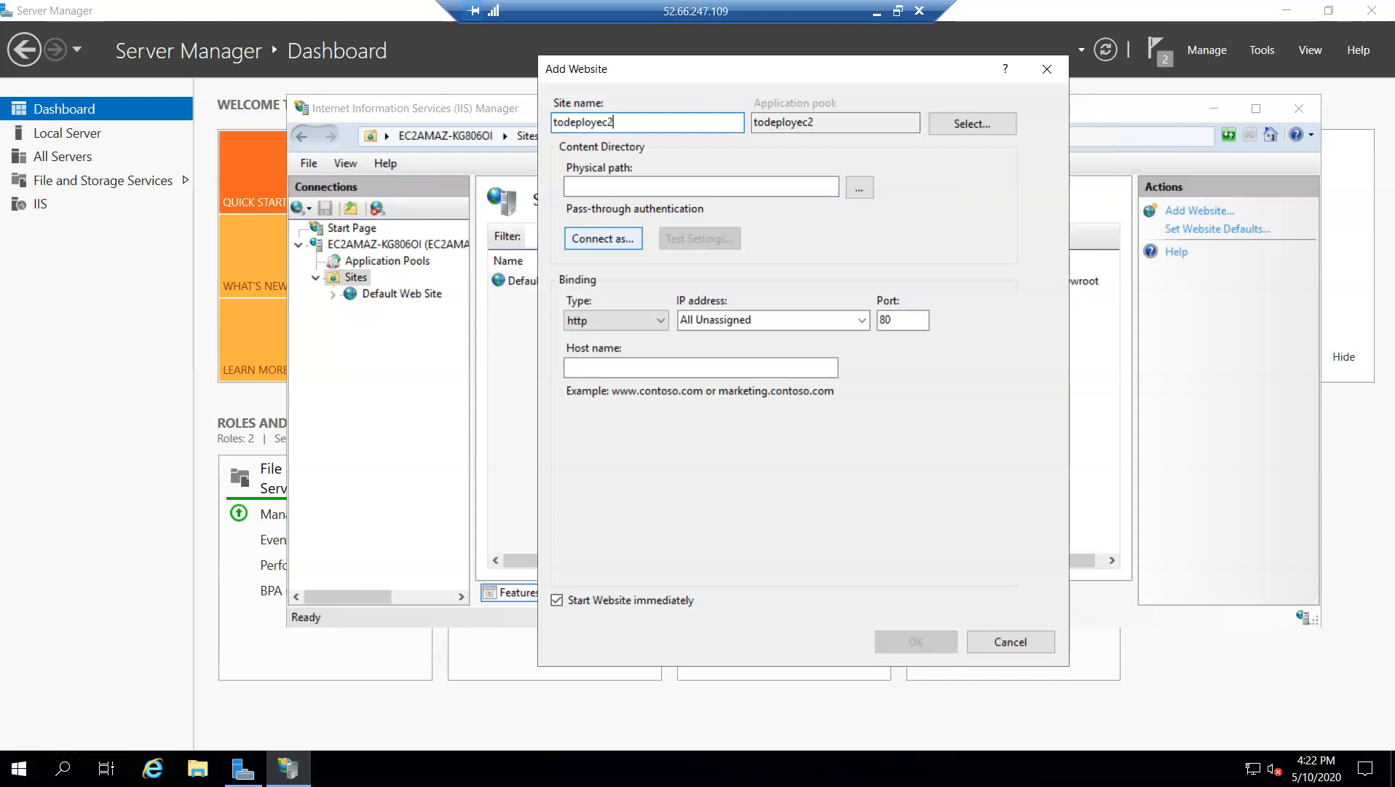
# Create the folder todeploytoec2 in C:\inetpub as the site's physical path and add the website
pyautogui.click(859, 188)
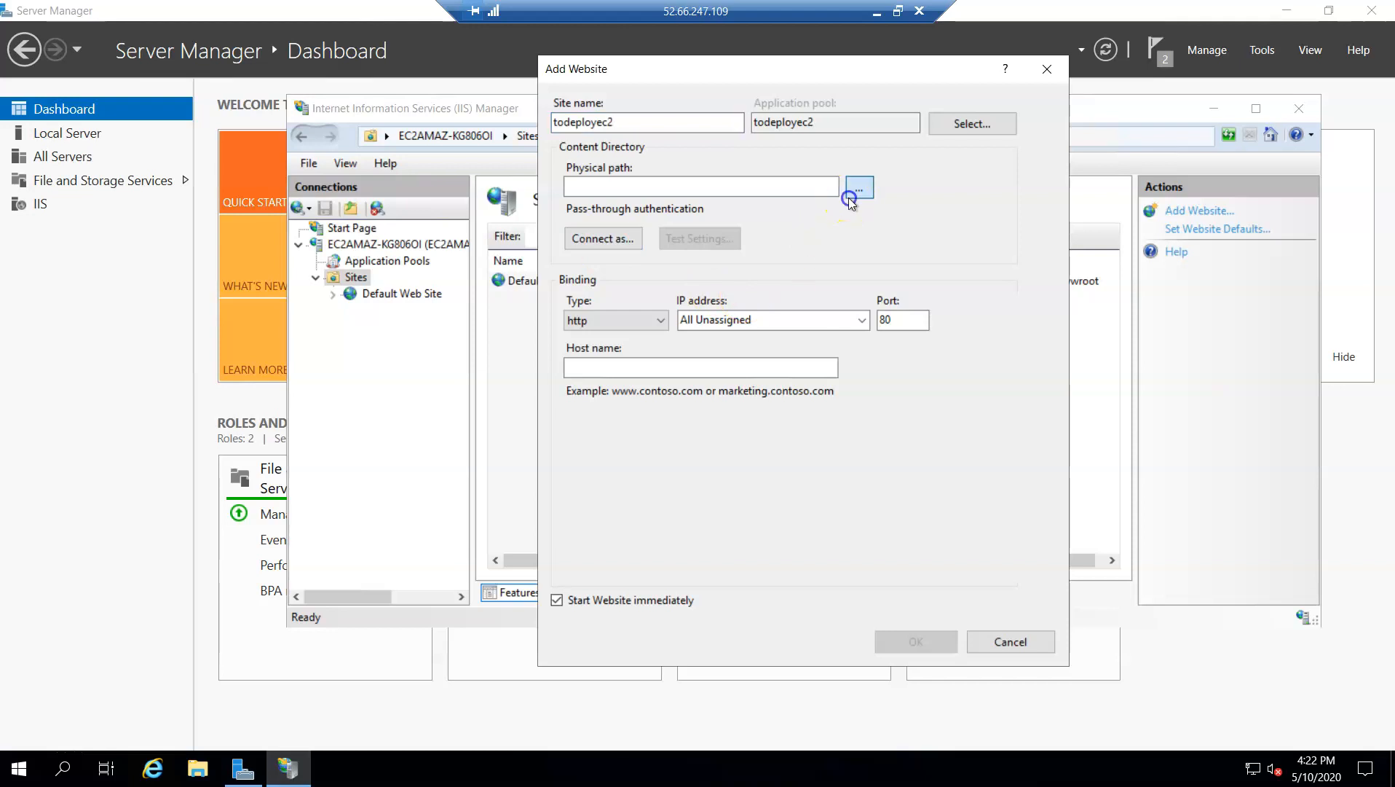
pyautogui.click(612, 320)
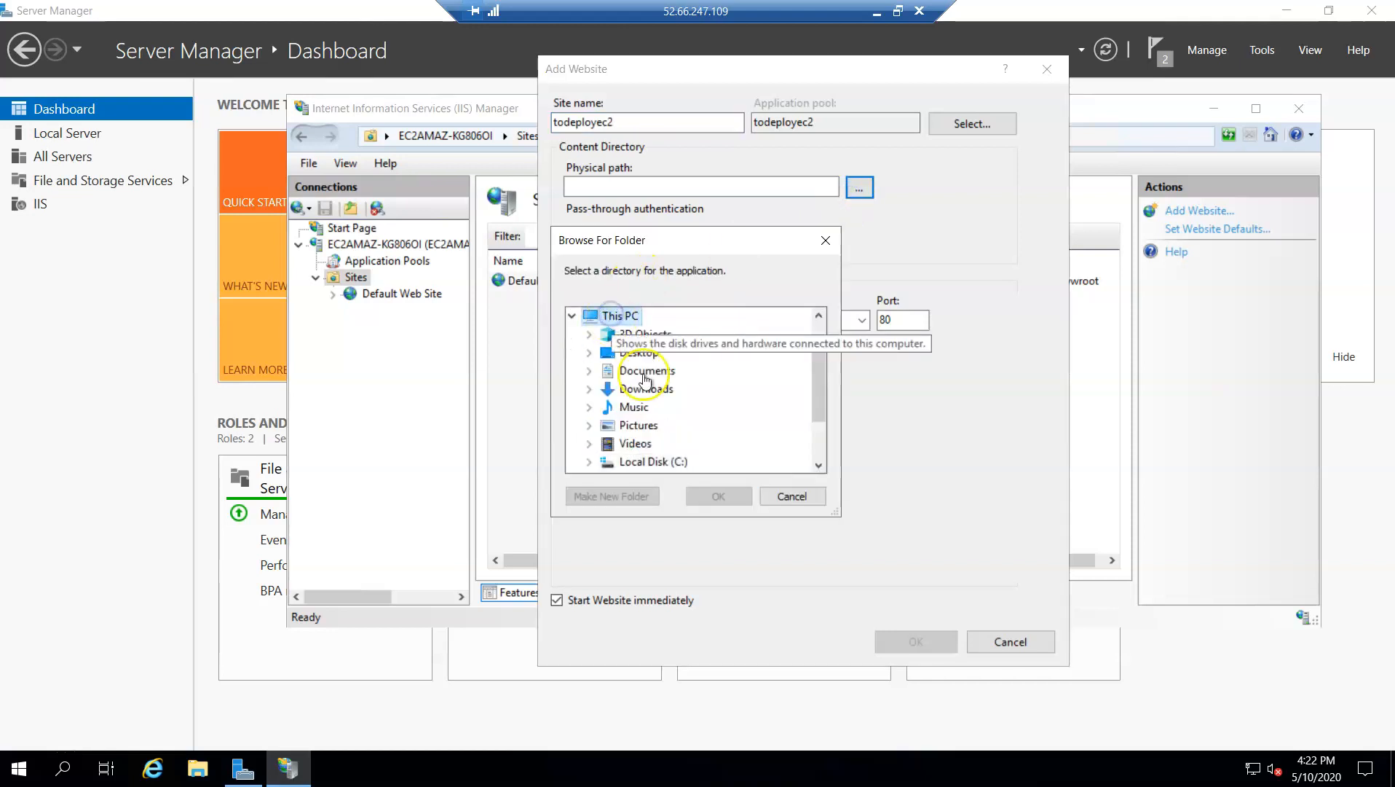
pyautogui.doubleClick(666, 461)
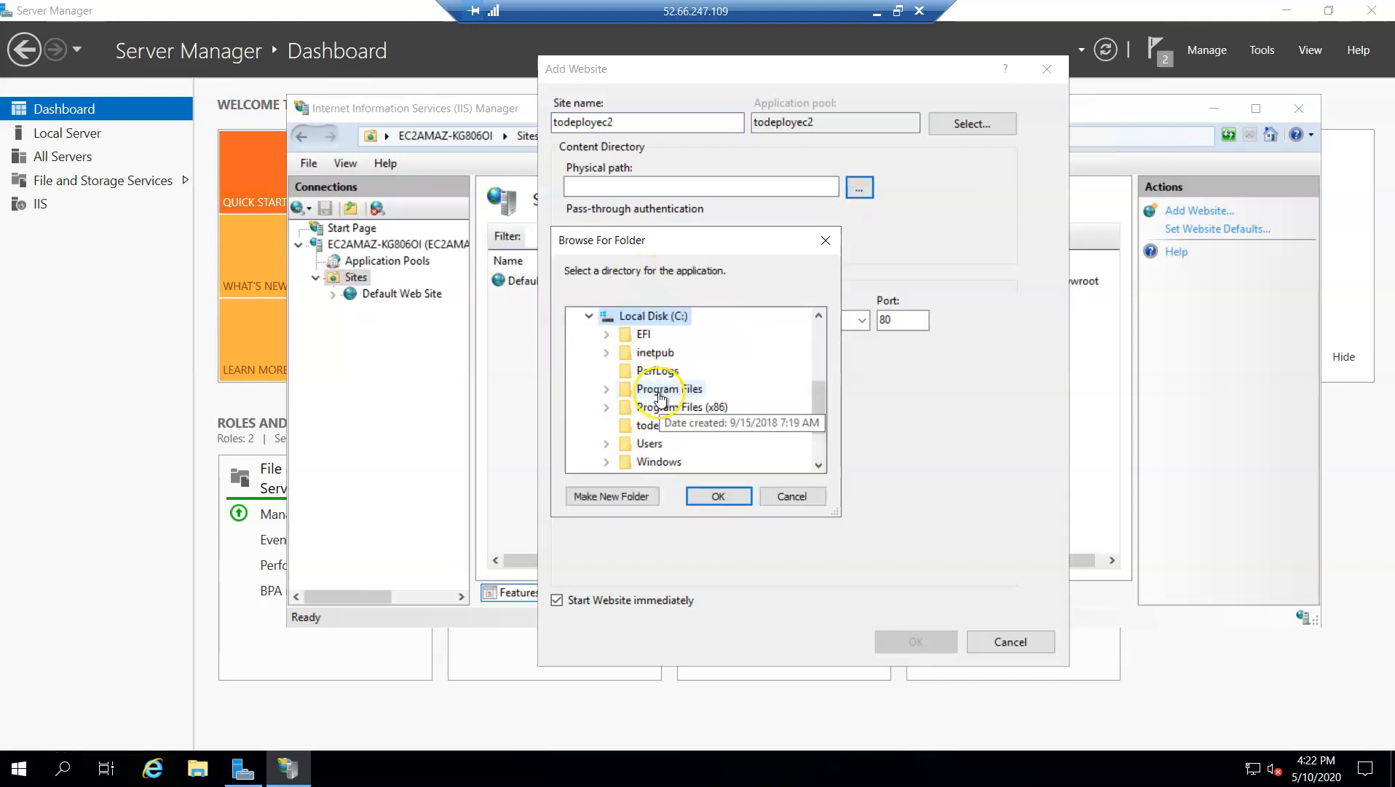
pyautogui.doubleClick(656, 352)
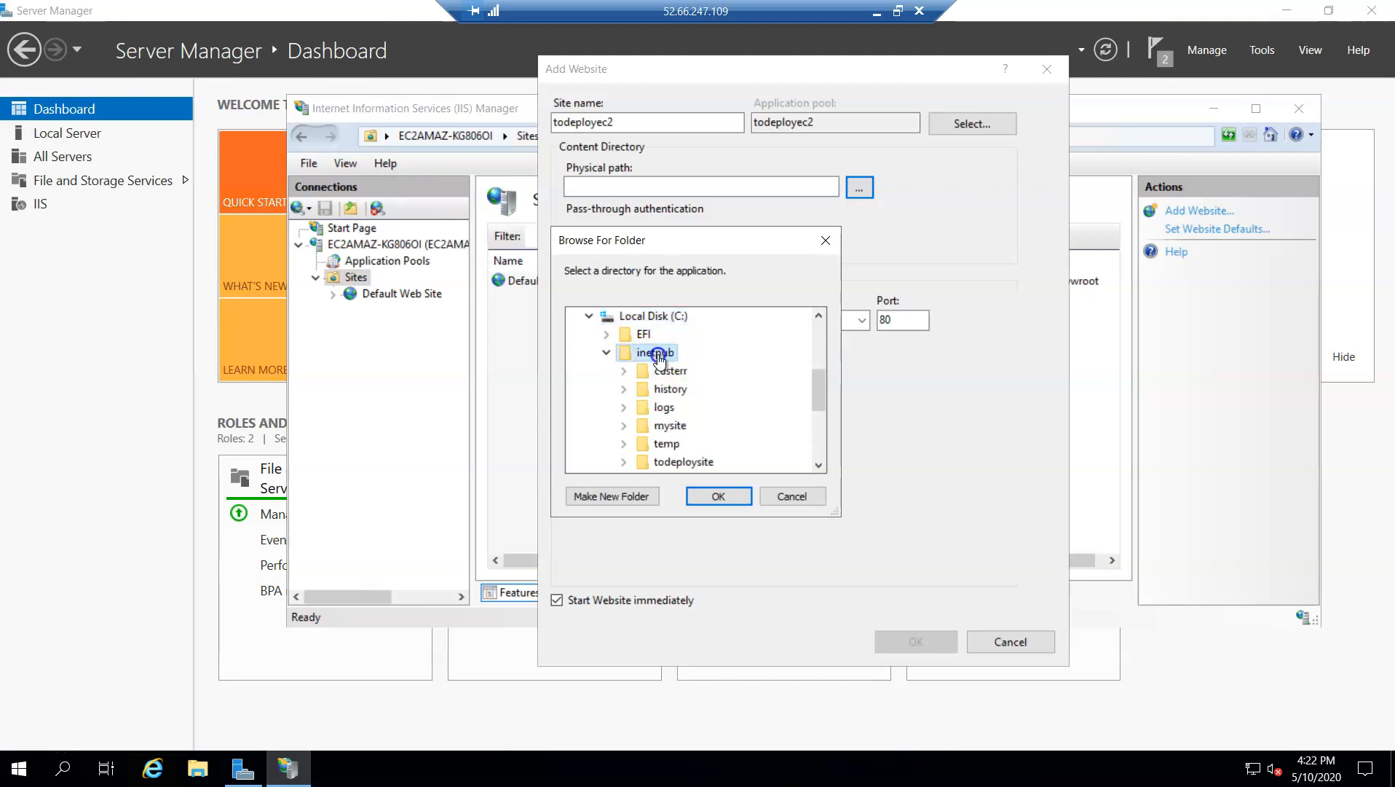
pyautogui.click(641, 497)
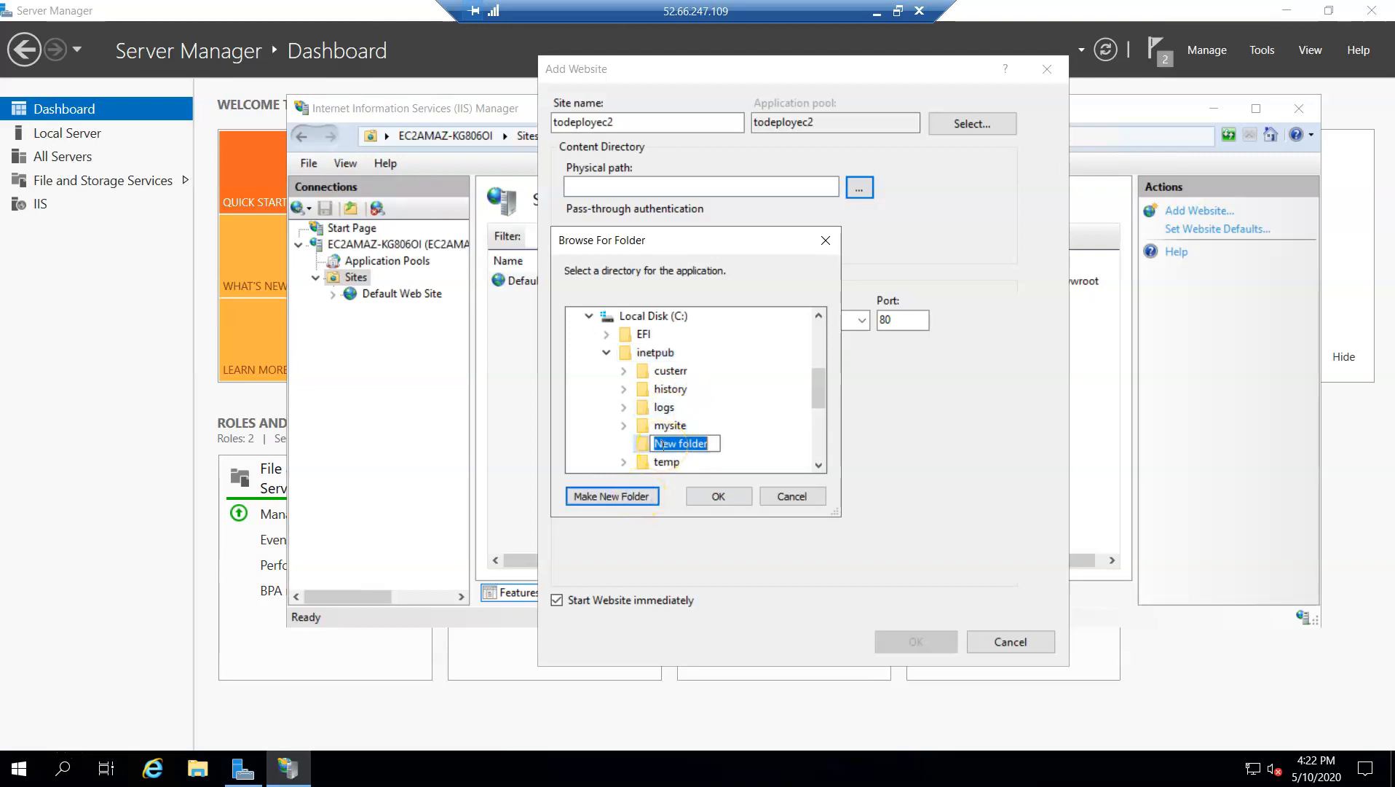
pyautogui.write('tode')
pyautogui.press('Return')
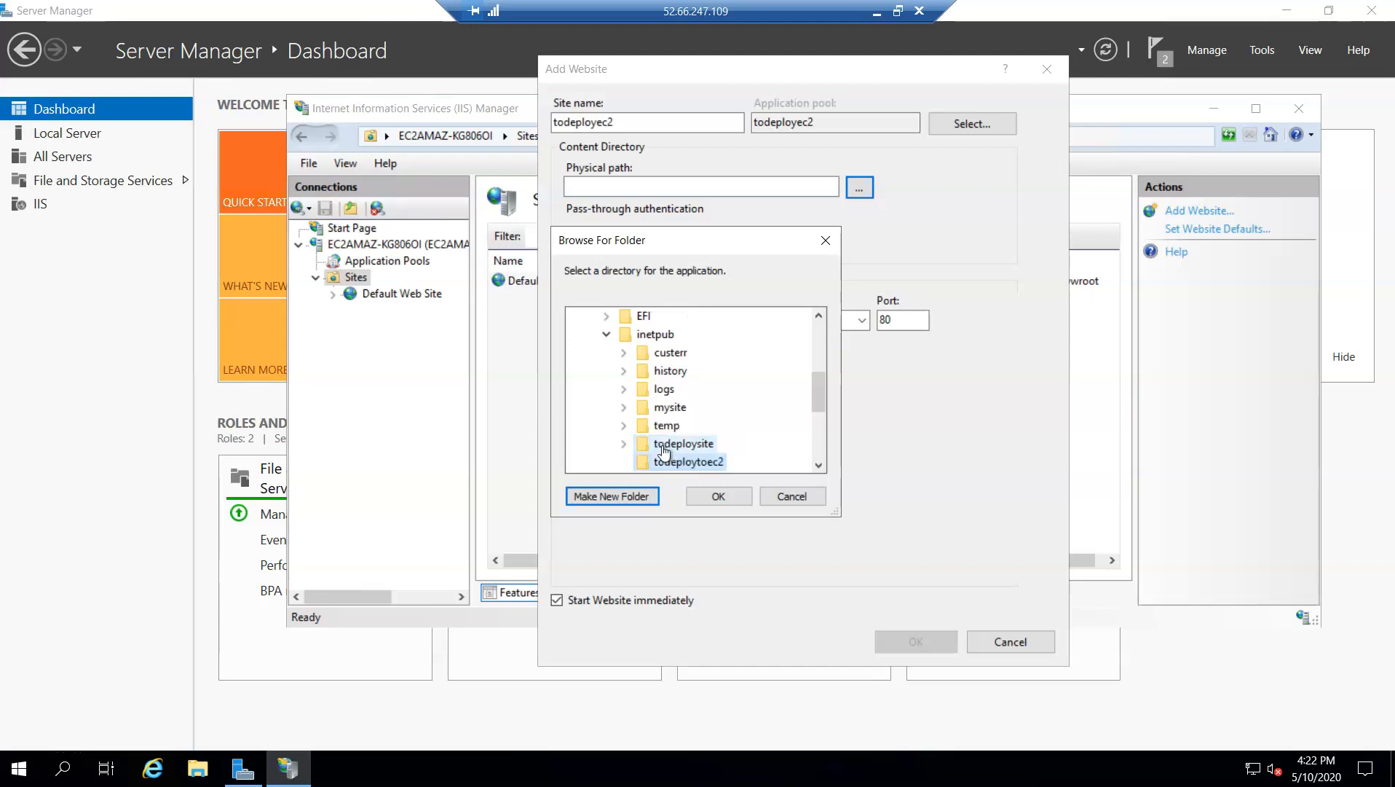
pyautogui.click(717, 496)
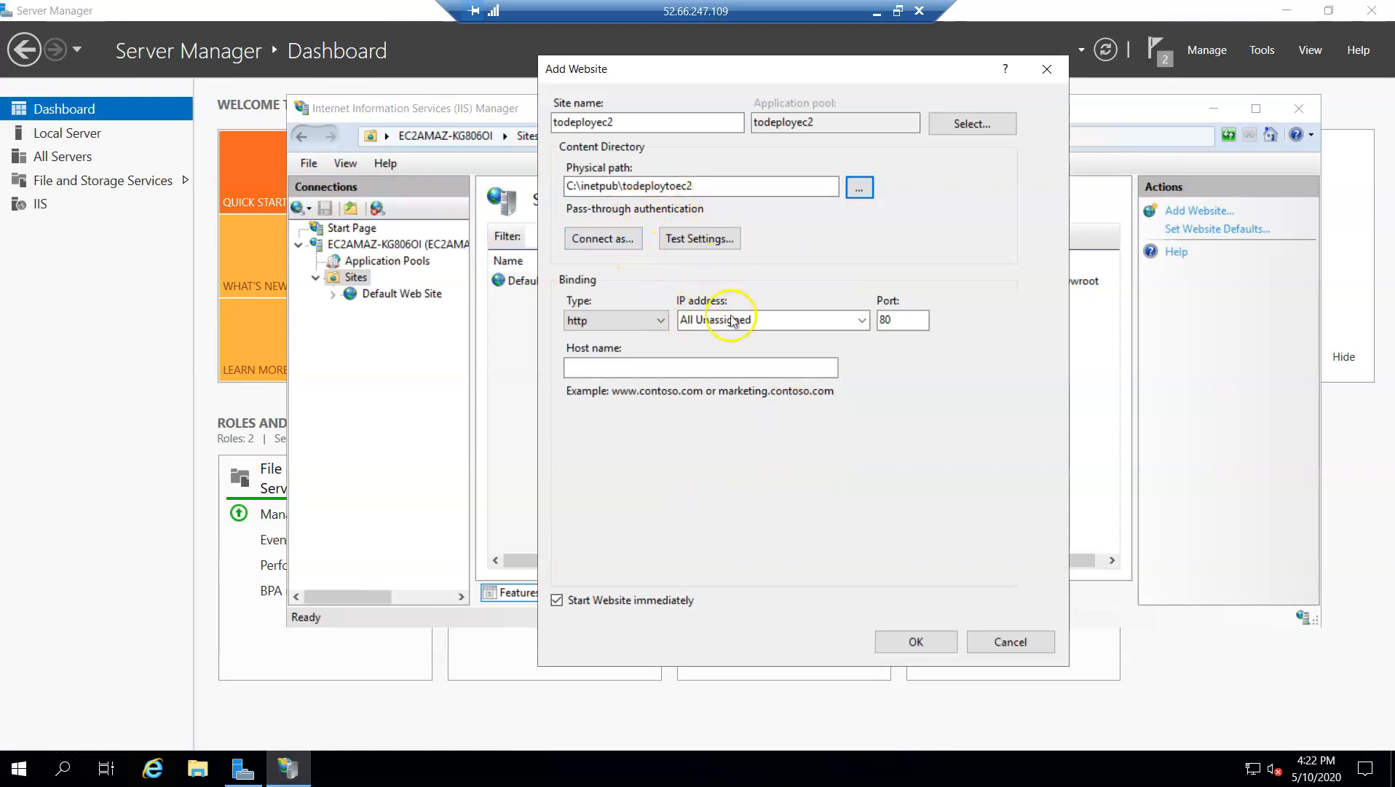
pyautogui.click(916, 643)
pyautogui.click(762, 458)
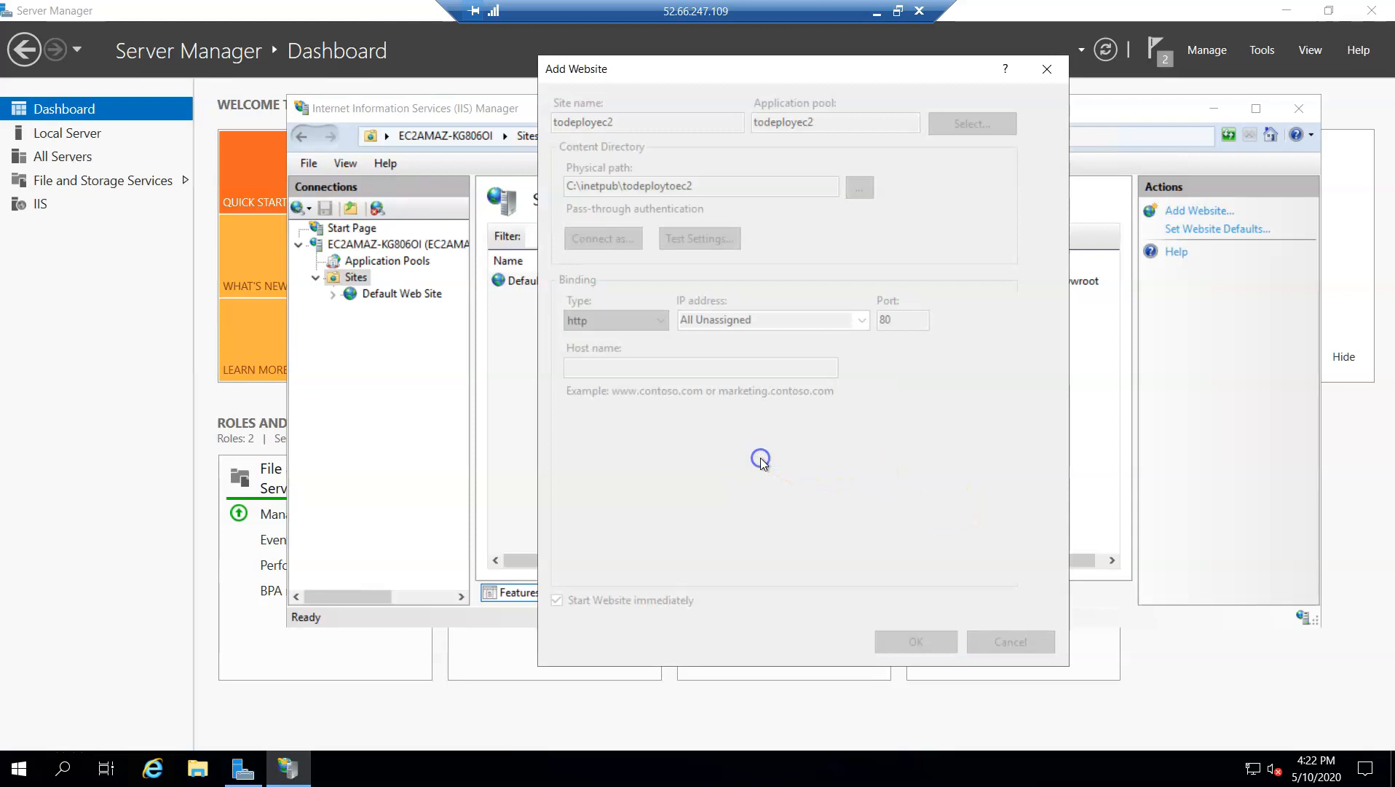
# Stop the Default Web Site in IIS Manager
pyautogui.click(402, 298)
pyautogui.rightClick(403, 301)
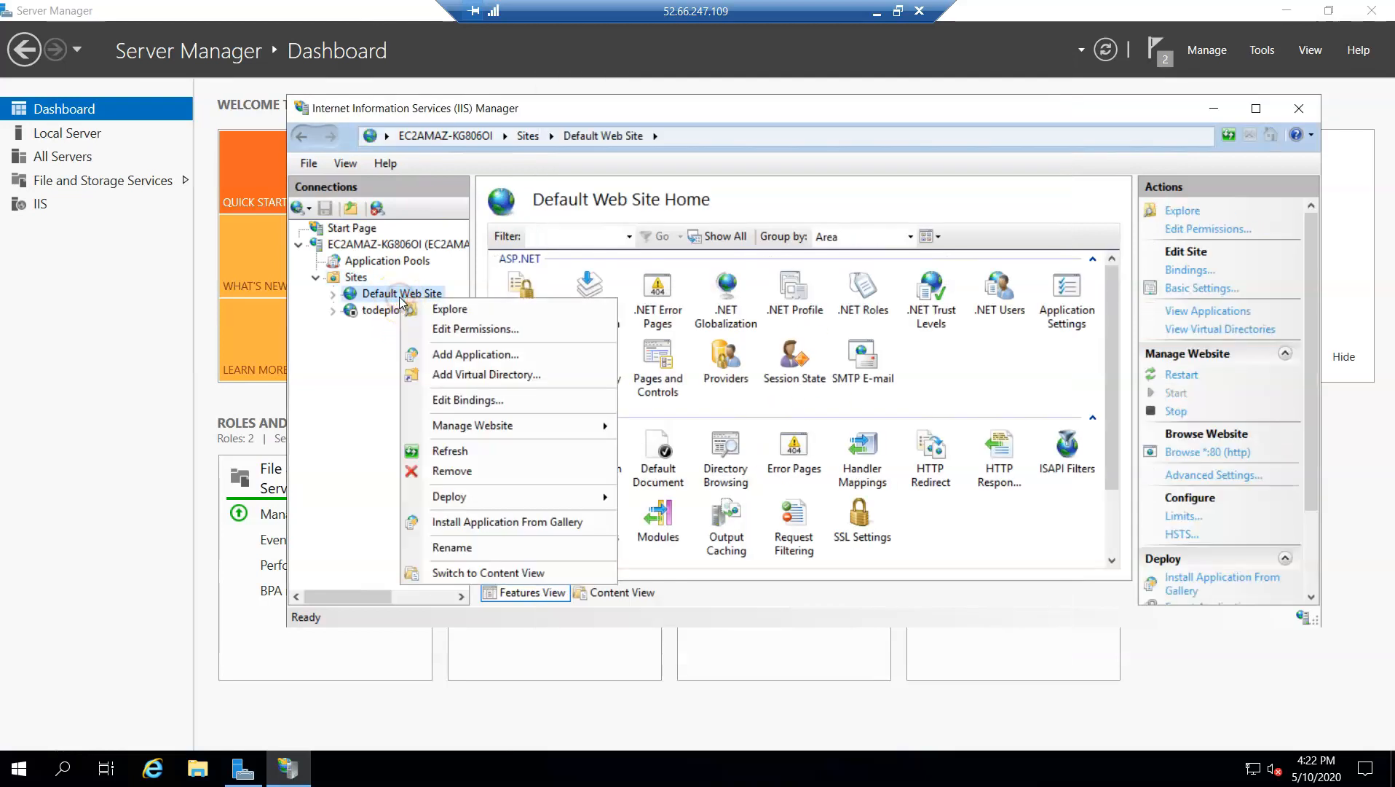
pyautogui.moveTo(530, 425)
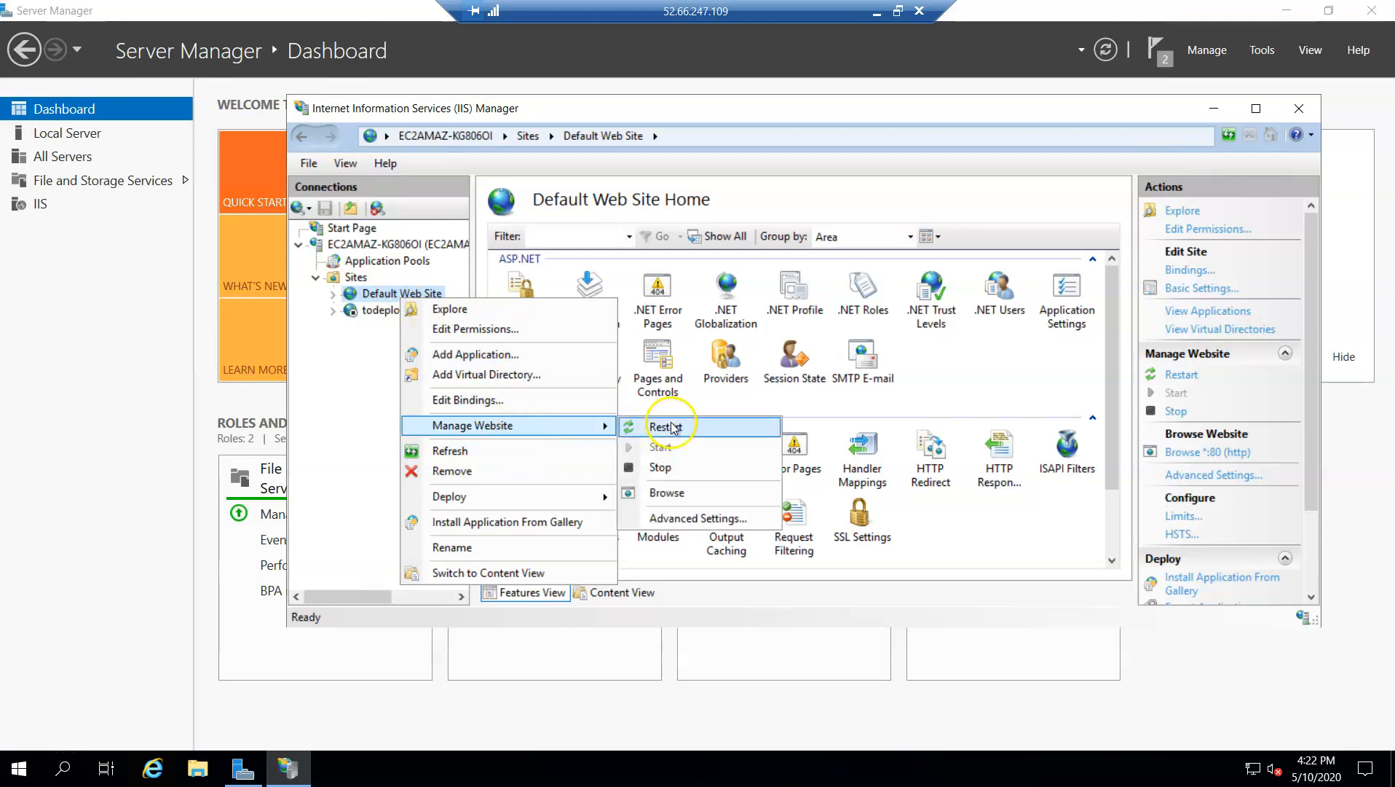
pyautogui.click(687, 467)
# Start the todeployec2 website
pyautogui.rightClick(390, 306)
pyautogui.rightClick(377, 308)
pyautogui.moveTo(575, 433)
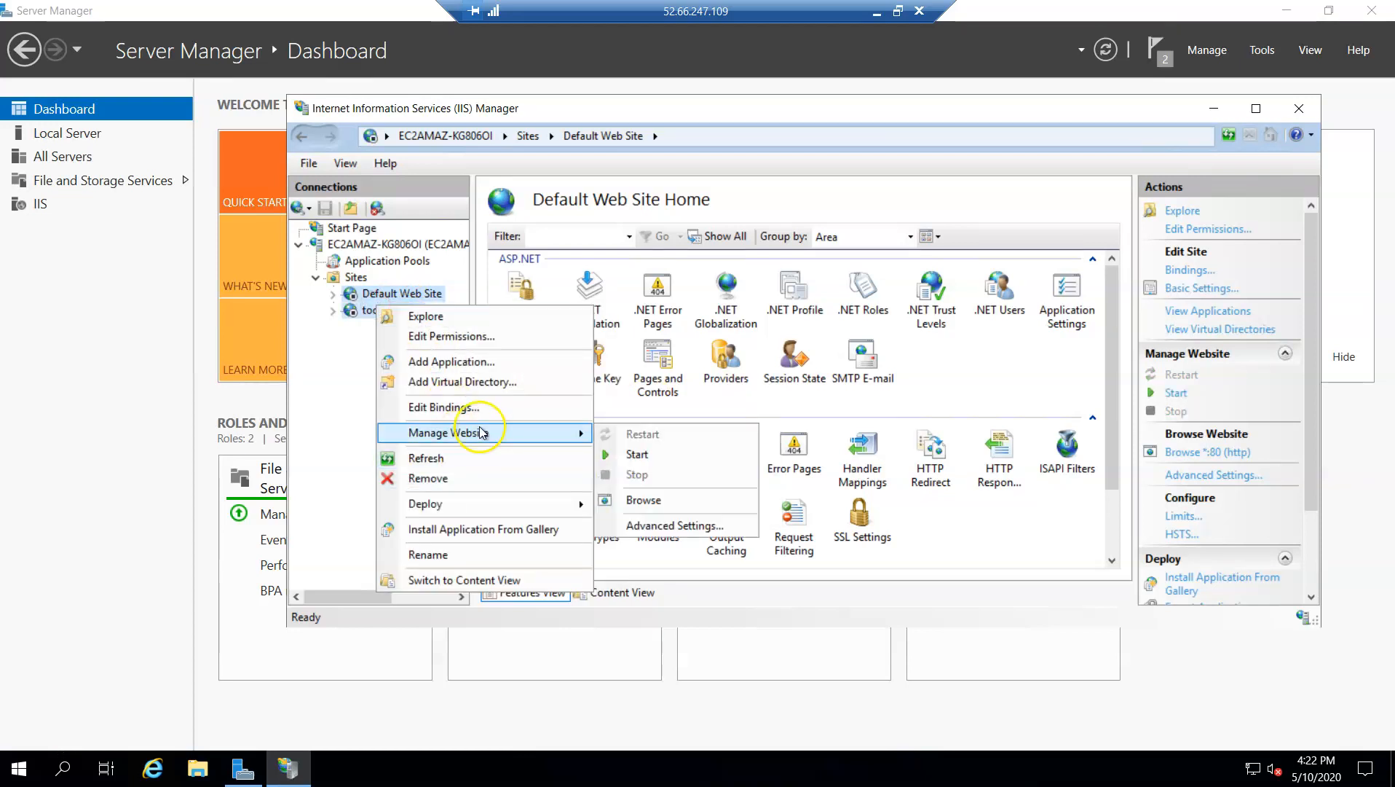
pyautogui.click(642, 459)
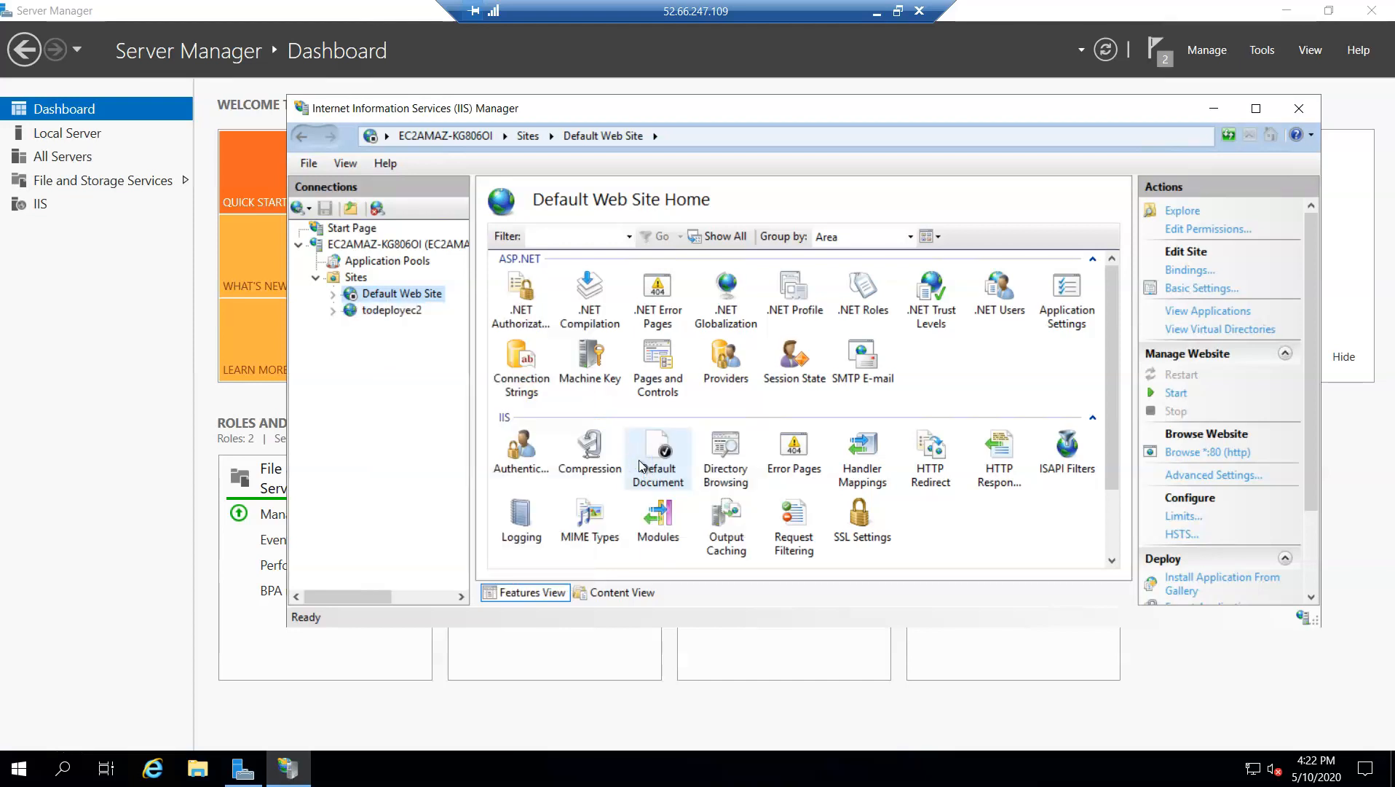
# Browse the todeployec2 website from IIS Manager
pyautogui.rightClick(391, 312)
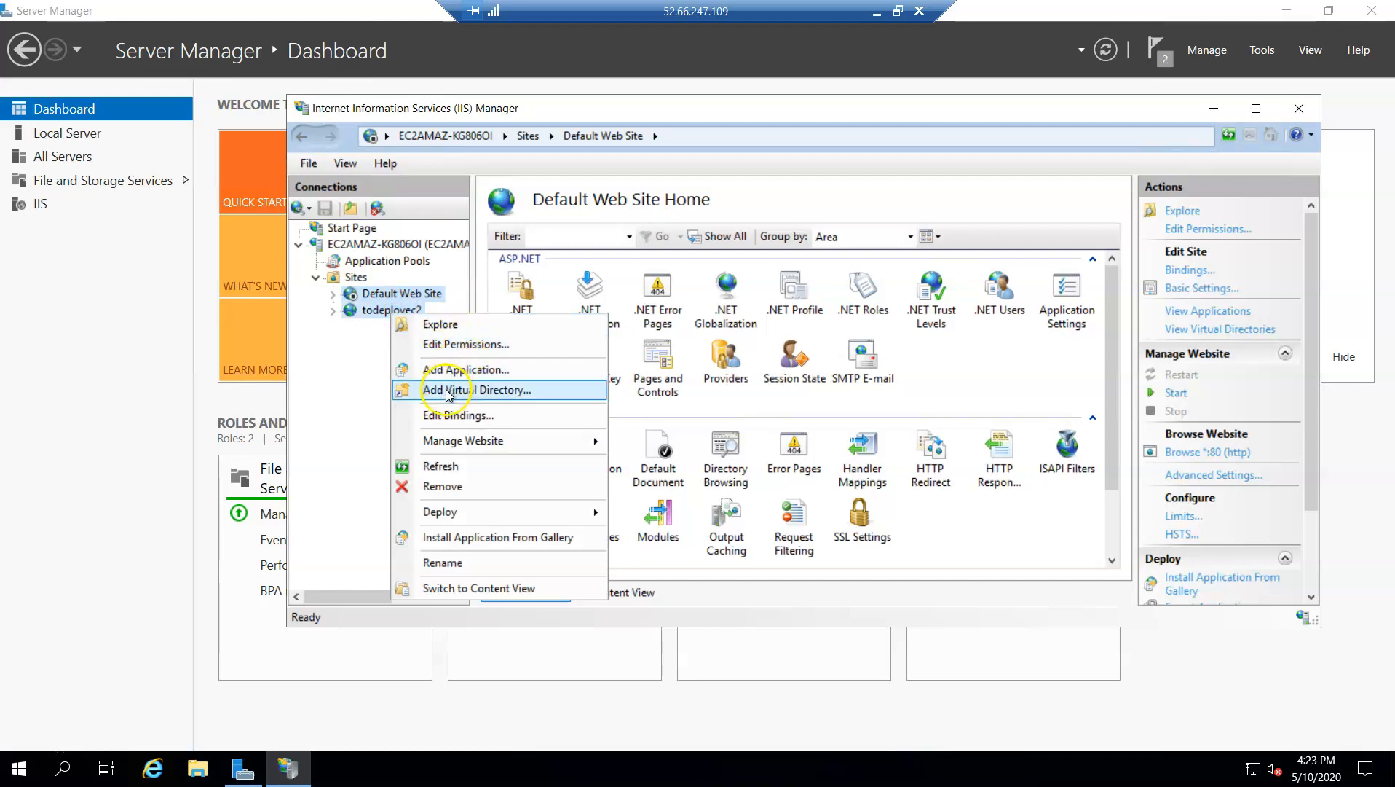
pyautogui.moveTo(472, 447)
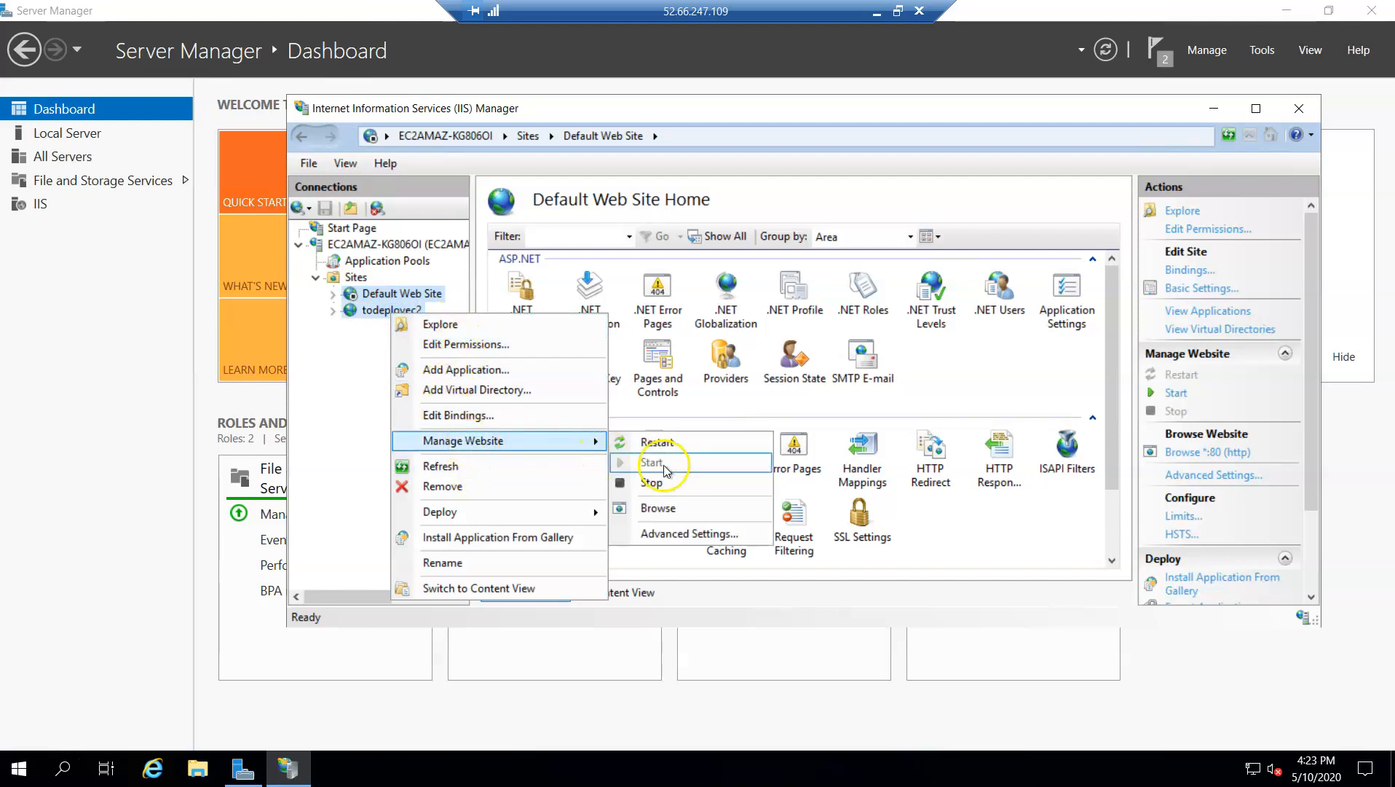
pyautogui.click(670, 504)
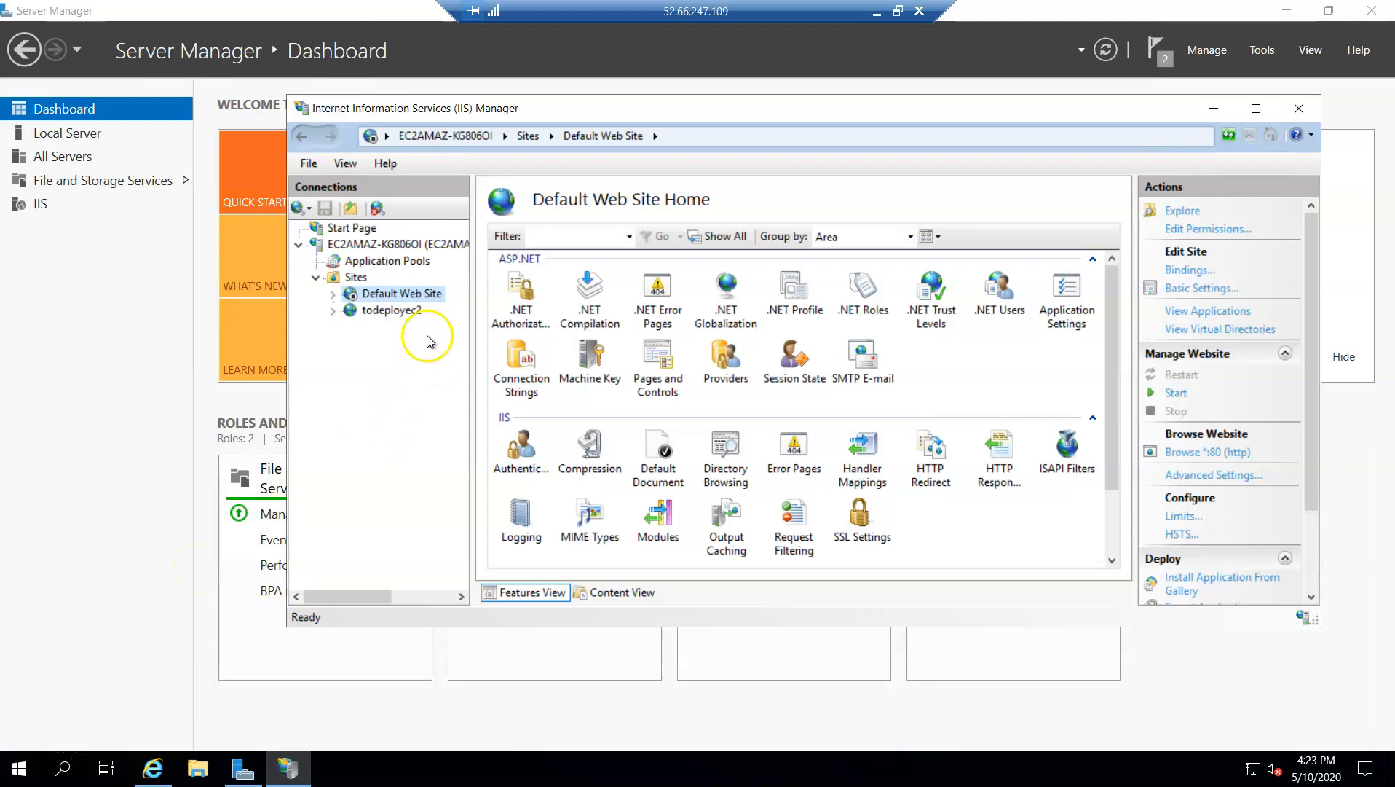
# Check the todeployec2 website's localhost page in Internet Explorer once more and minimize the browser
pyautogui.rightClick(395, 314)
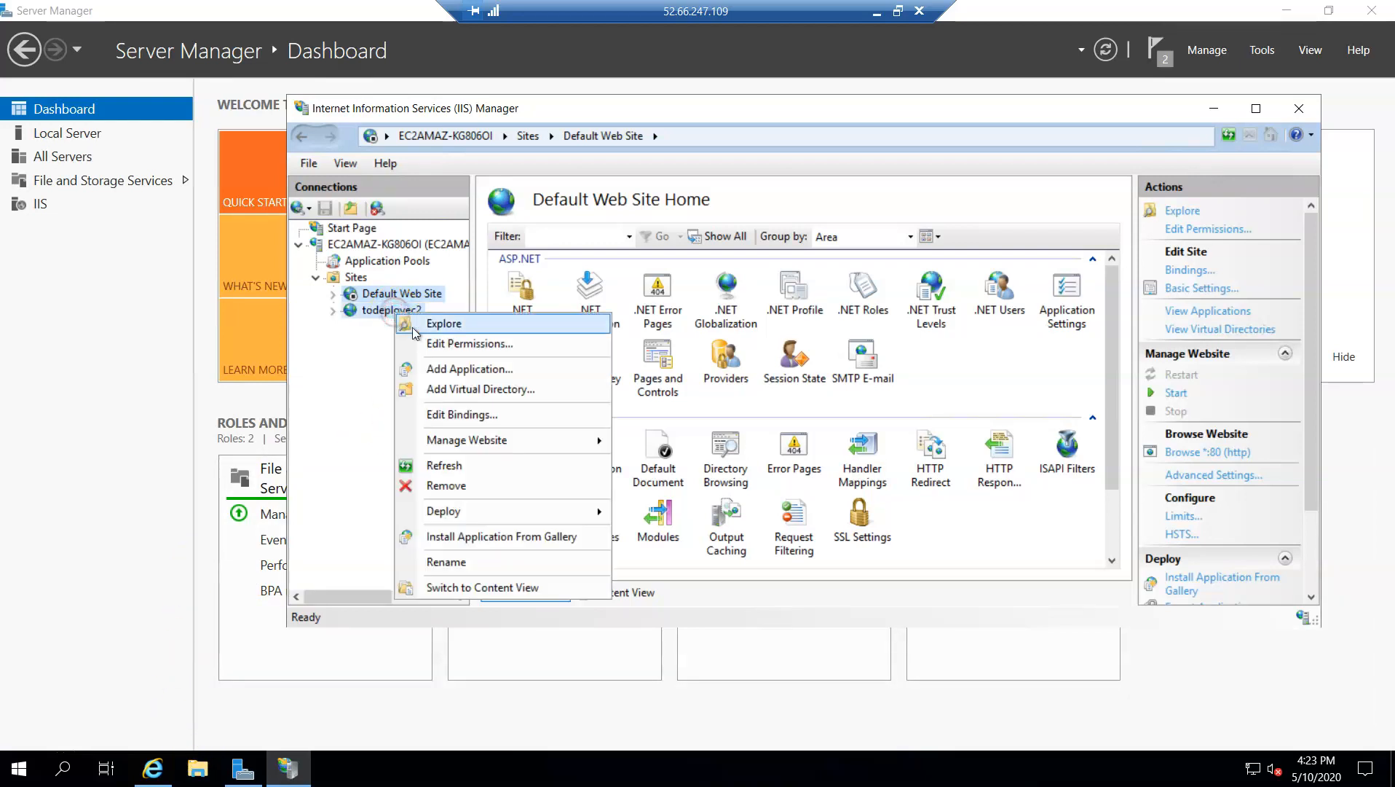
pyautogui.moveTo(520, 442)
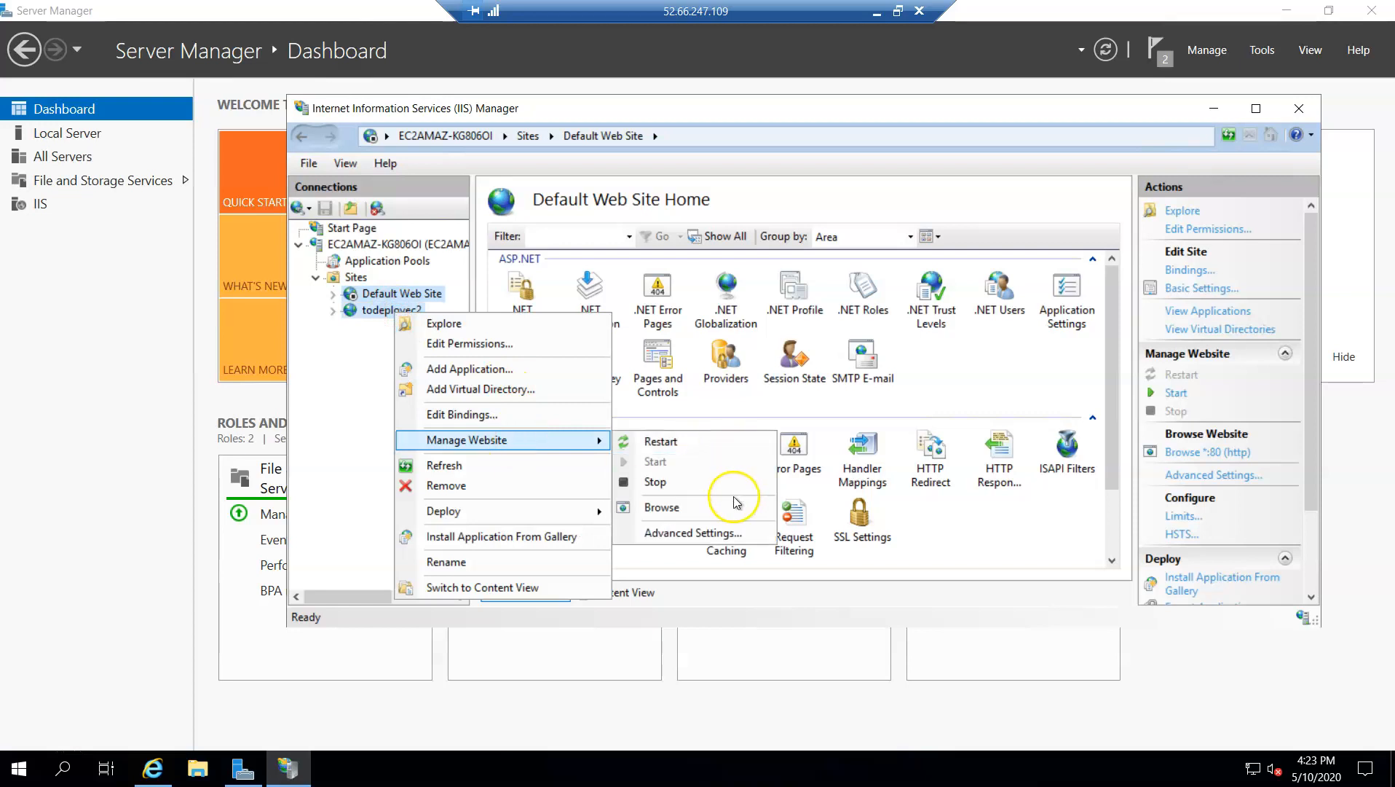
pyautogui.click(721, 510)
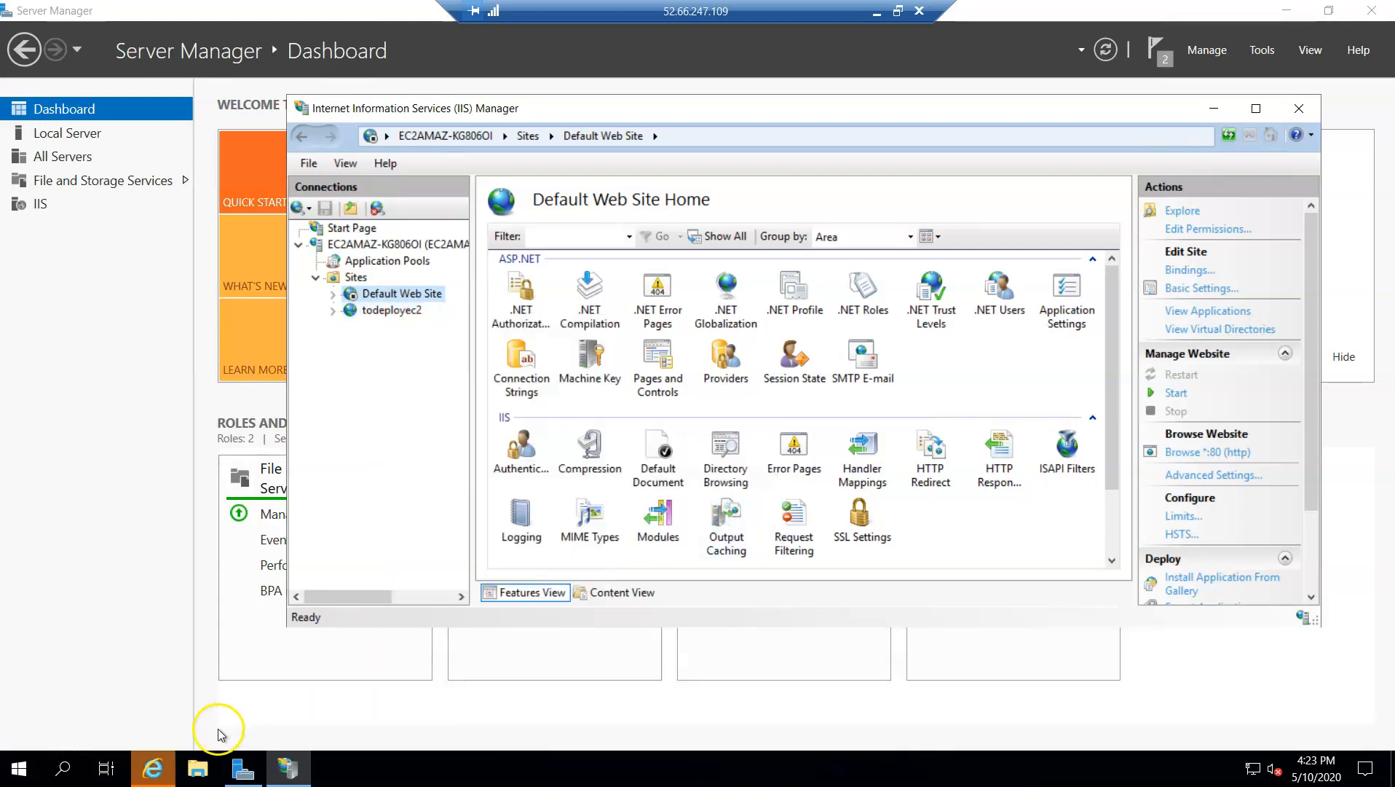
pyautogui.click(154, 766)
pyautogui.click(276, 692)
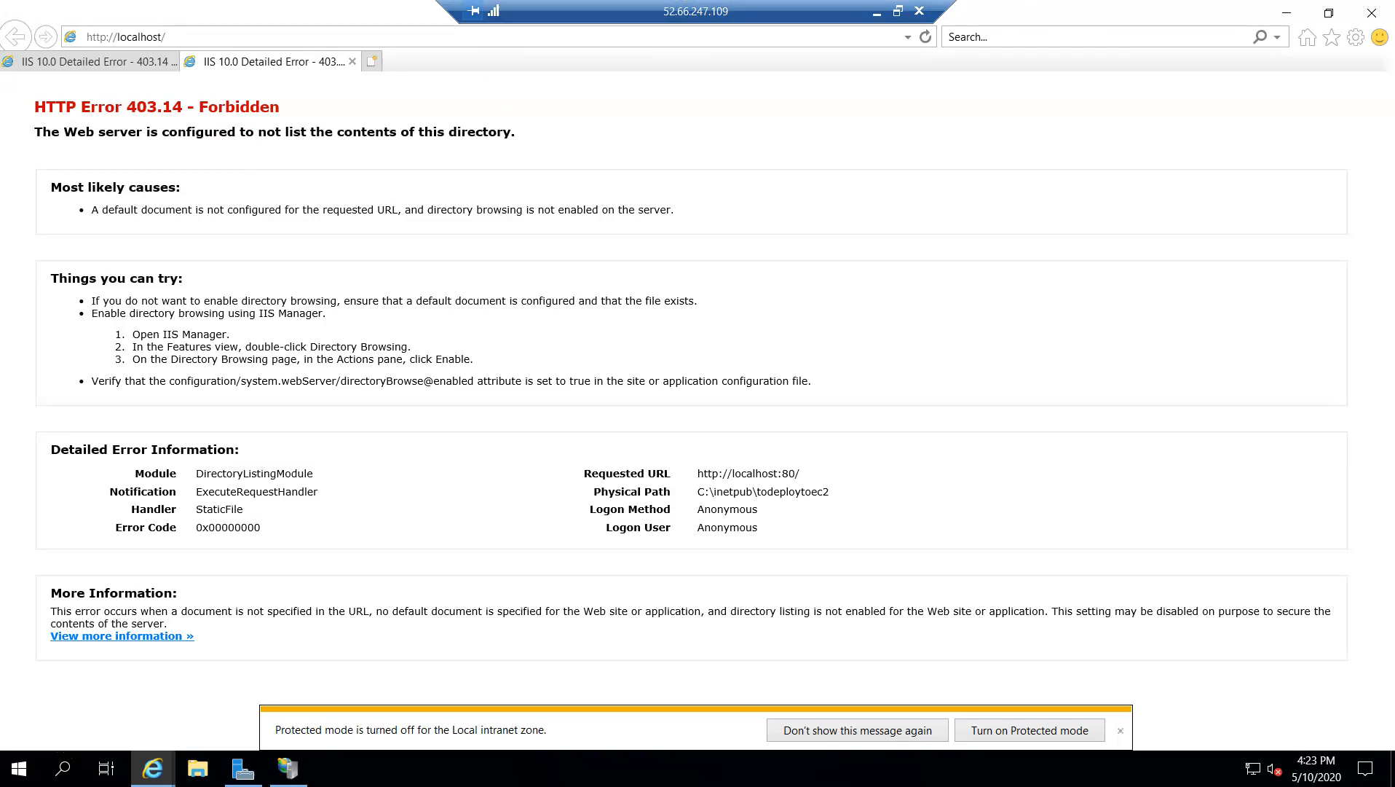
pyautogui.click(1287, 13)
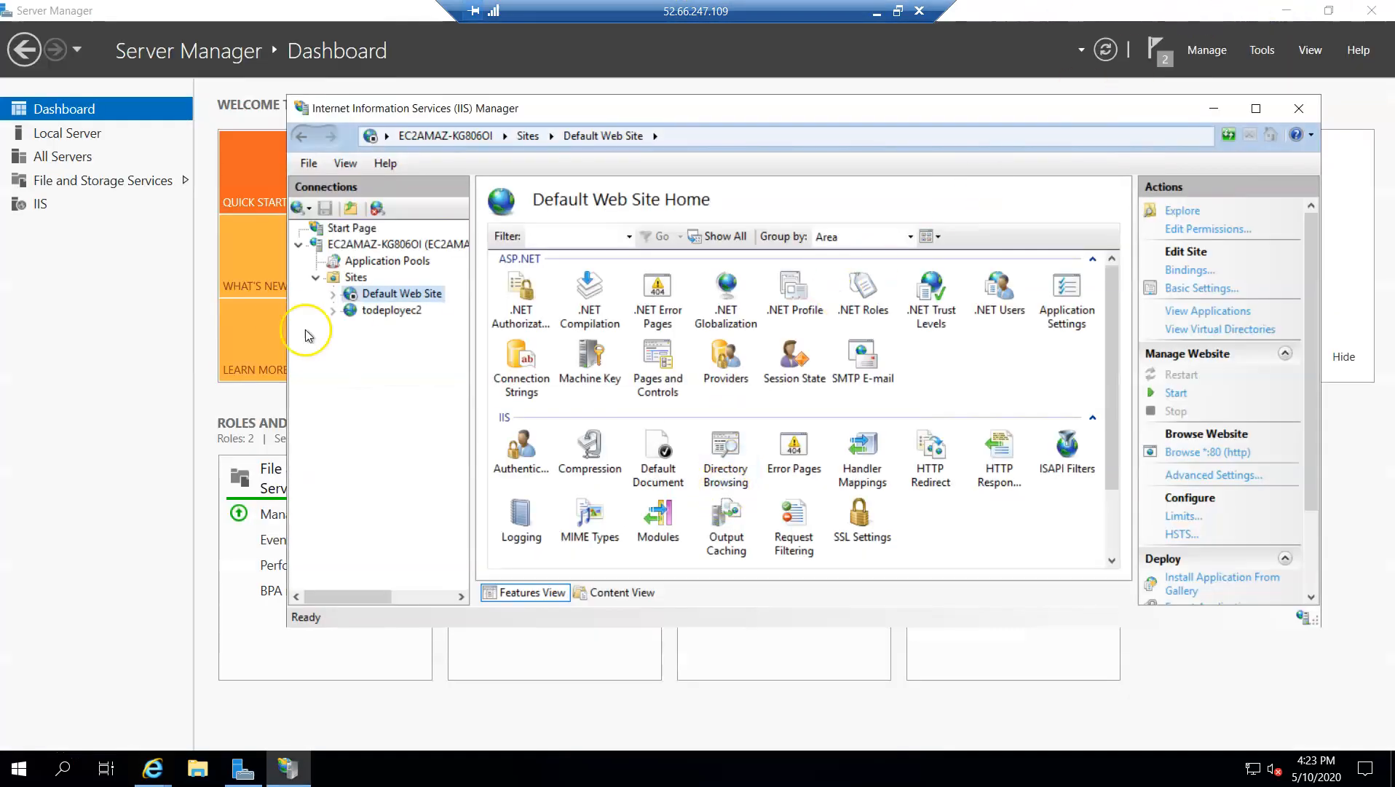
# Configure Web Deploy publishing for the todeployec2 website with publishing permissions for the EC2AMAZ-KG806OI\Administrator account
pyautogui.click(383, 312)
pyautogui.rightClick(378, 318)
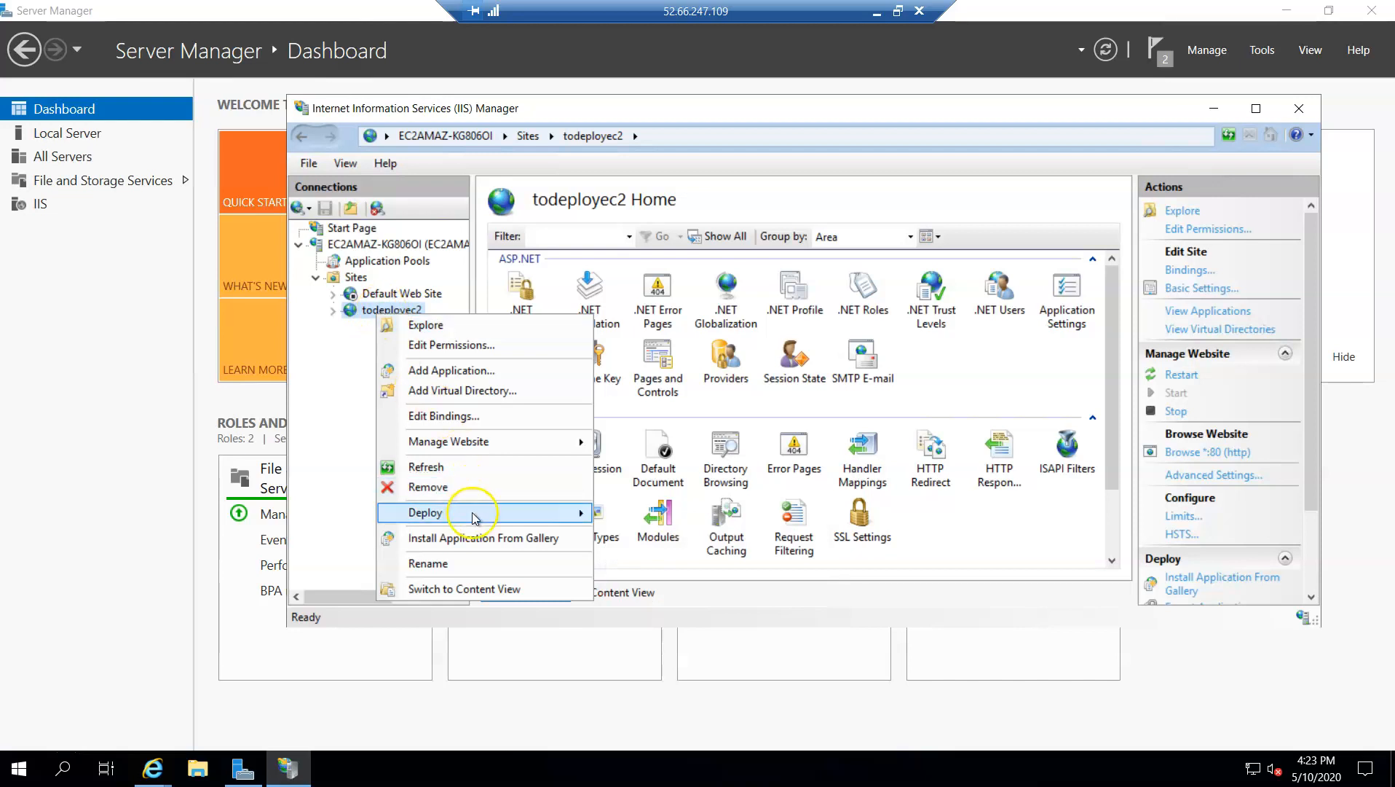
pyautogui.moveTo(496, 513)
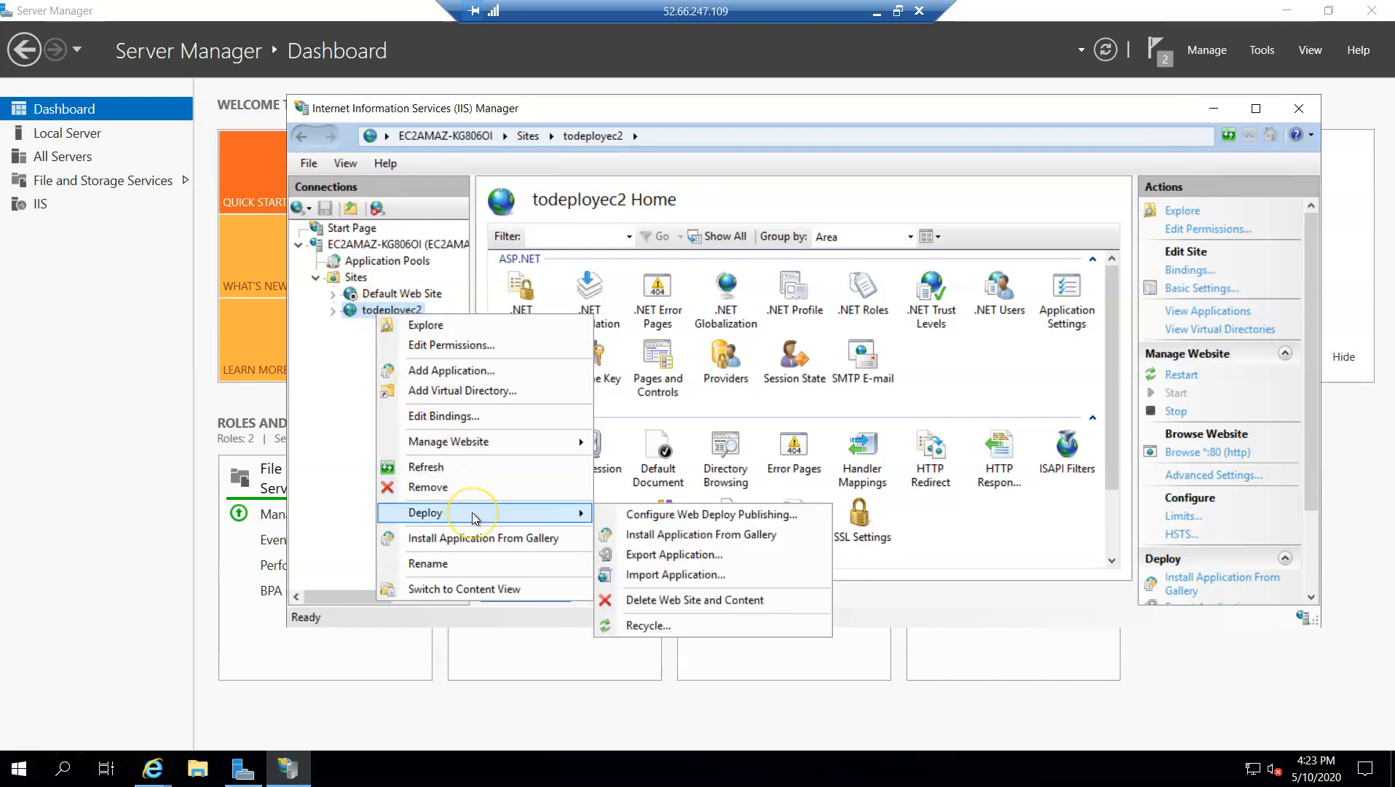
pyautogui.click(647, 520)
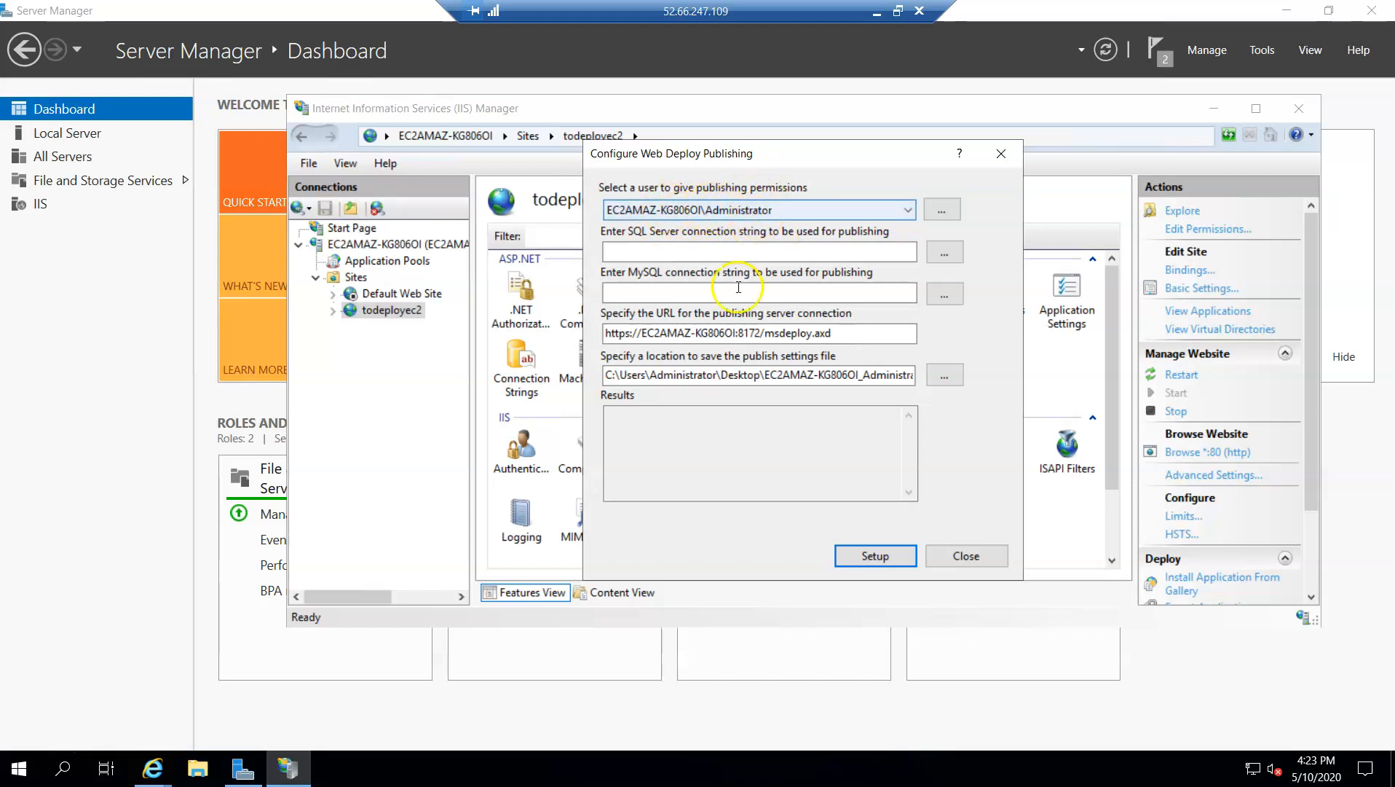
pyautogui.click(874, 556)
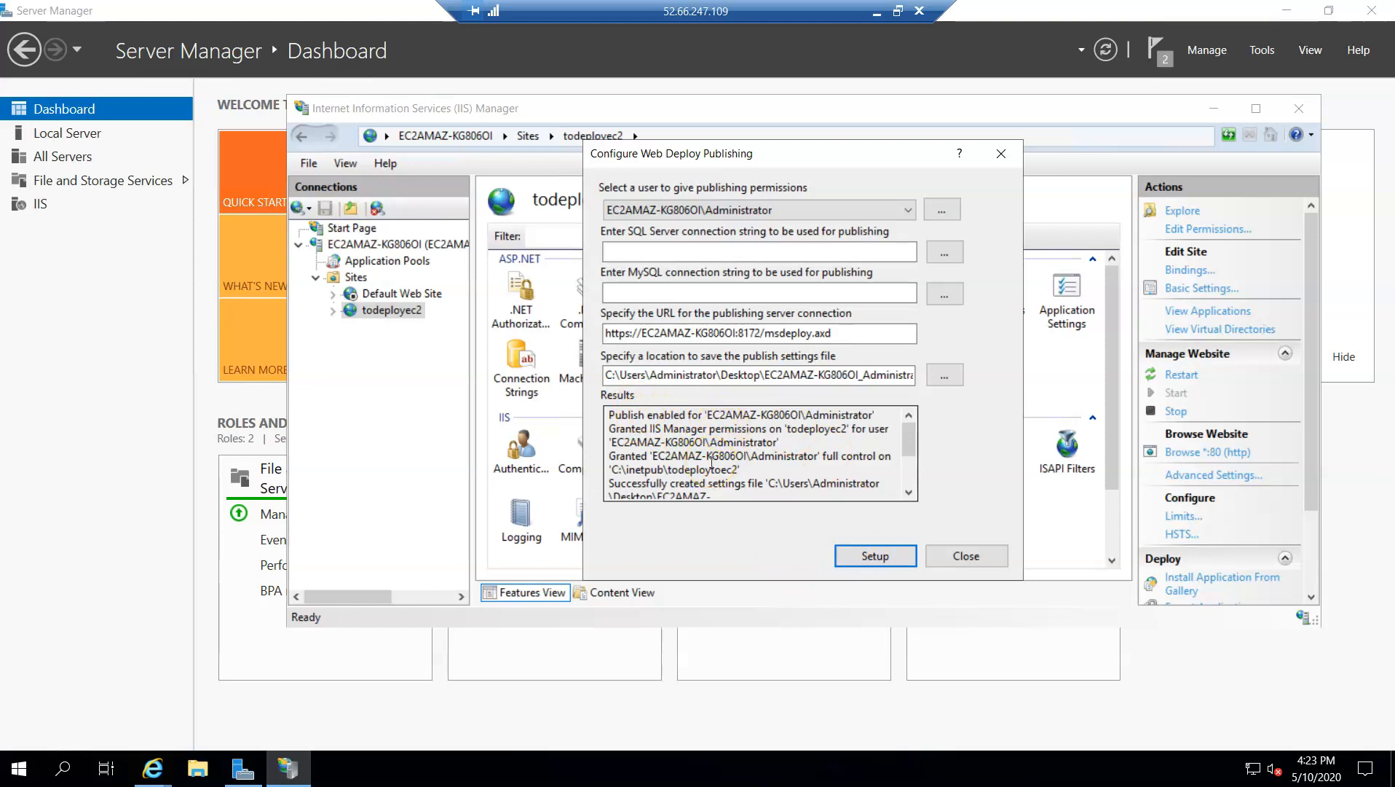
# Copy the publishing server URL from the Web Deploy configuration and paste it as the server in Visual Studio's publish profile
pyautogui.doubleClick(858, 332)
pyautogui.press('super+c')
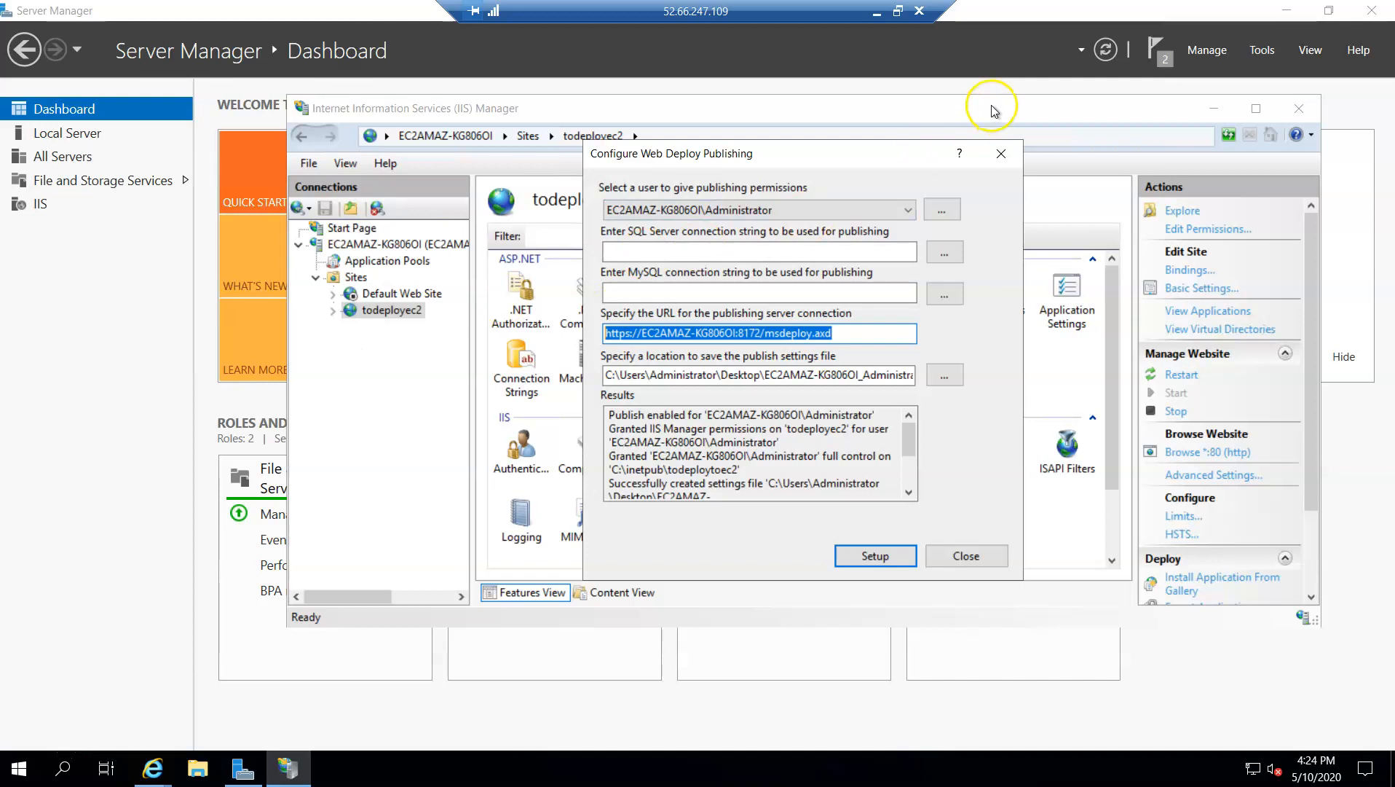
pyautogui.click(877, 13)
pyautogui.click(663, 349)
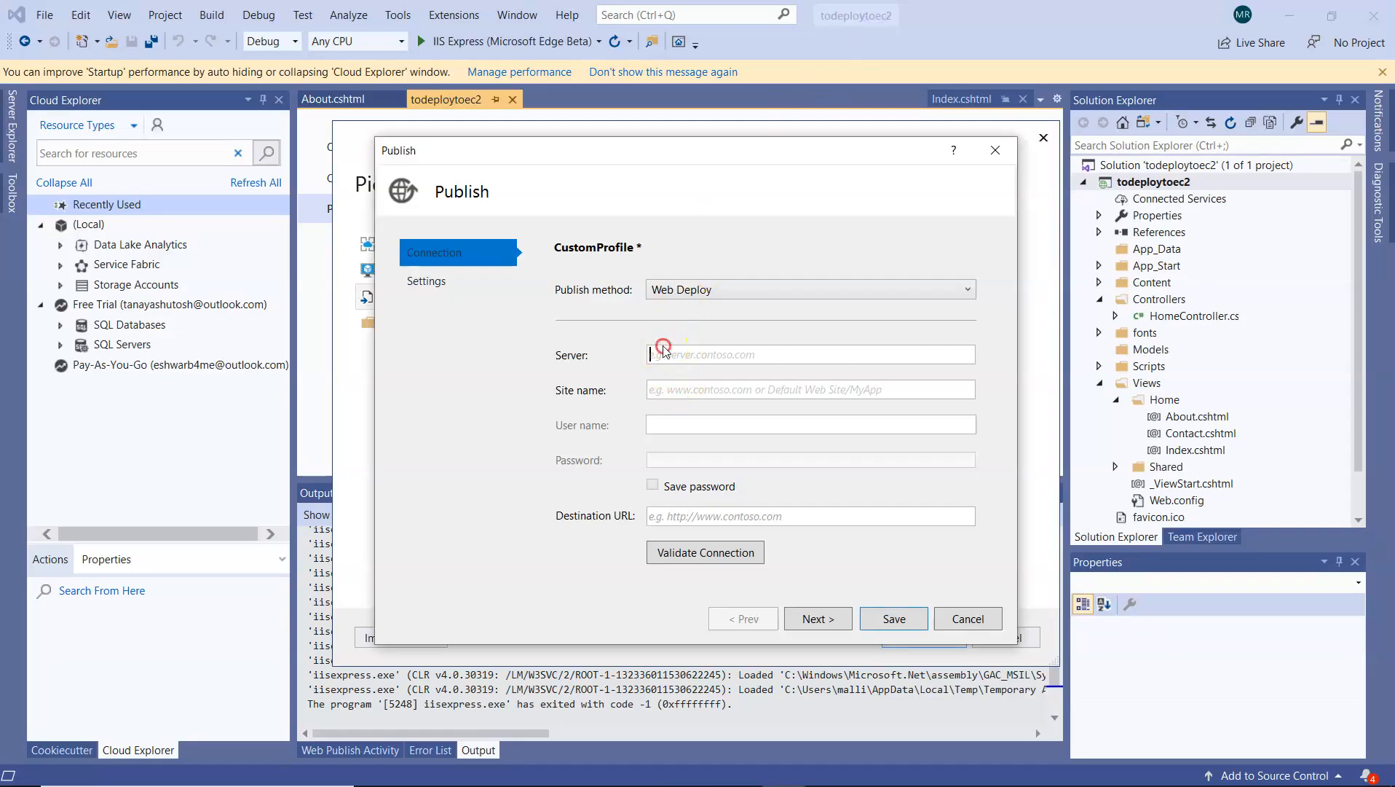
pyautogui.rightClick(663, 351)
pyautogui.click(716, 408)
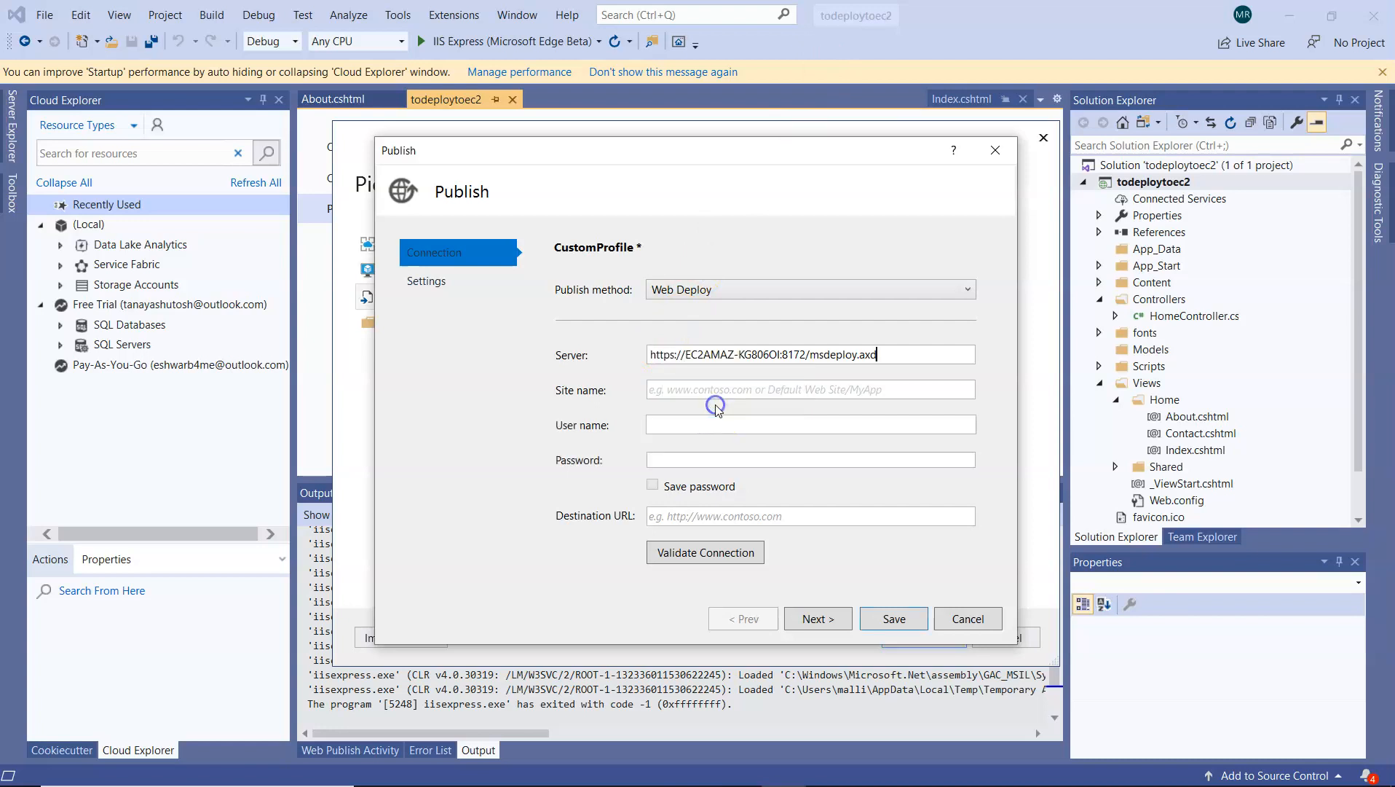
# Delete the host name EC2AMAZ-KG806OI from the publish profile's server URL, keeping the protocol and port 8172
pyautogui.moveTo(685, 355); pyautogui.dragTo(775, 354)
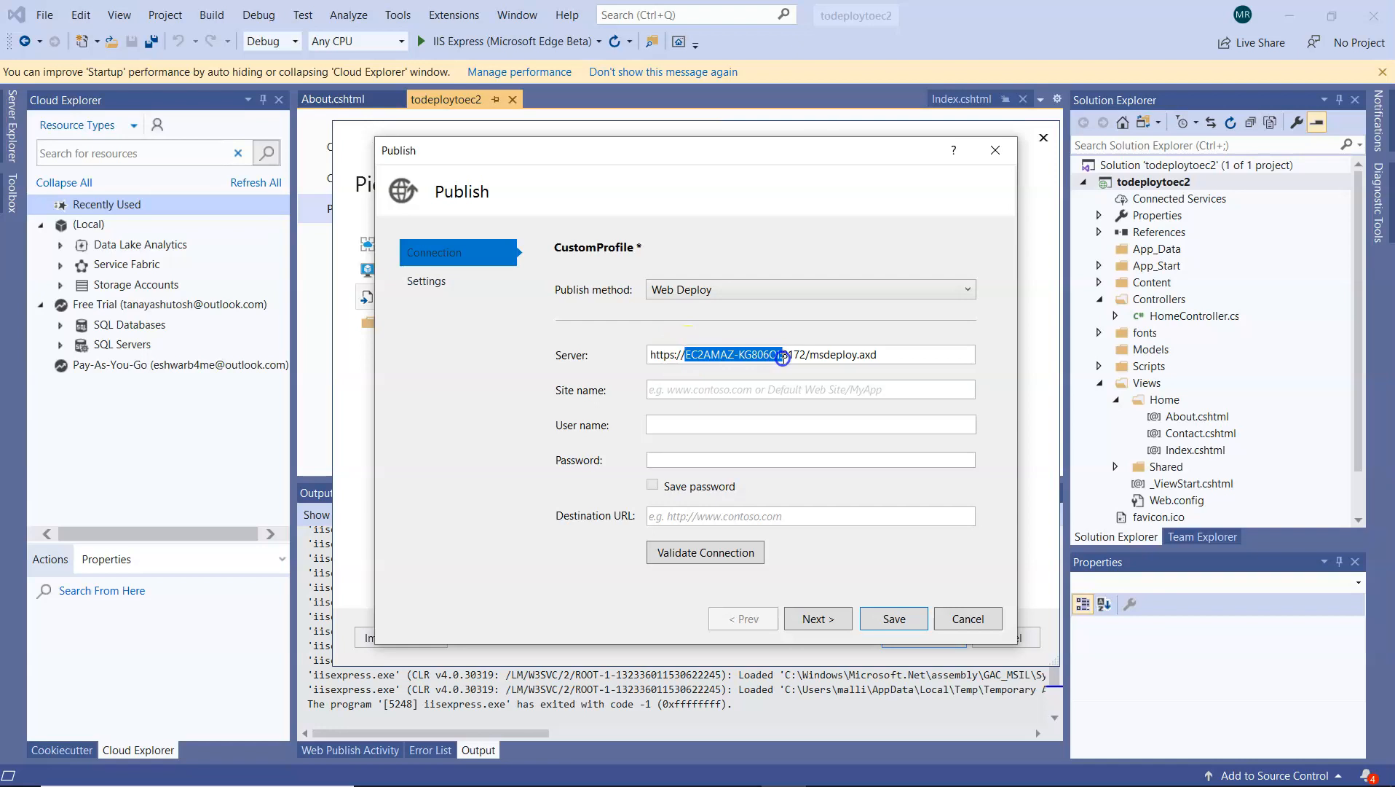
pyautogui.moveTo(781, 355)
pyautogui.mouseDown()
pyautogui.moveTo(804, 355)
pyautogui.moveTo(785, 342)
pyautogui.mouseUp()
pyautogui.press('BackSpace')
# Switch to the EC2 console in Chrome and copy the running instance's IPv4 public IP
pyautogui.hotkey('alt', 'Tab')
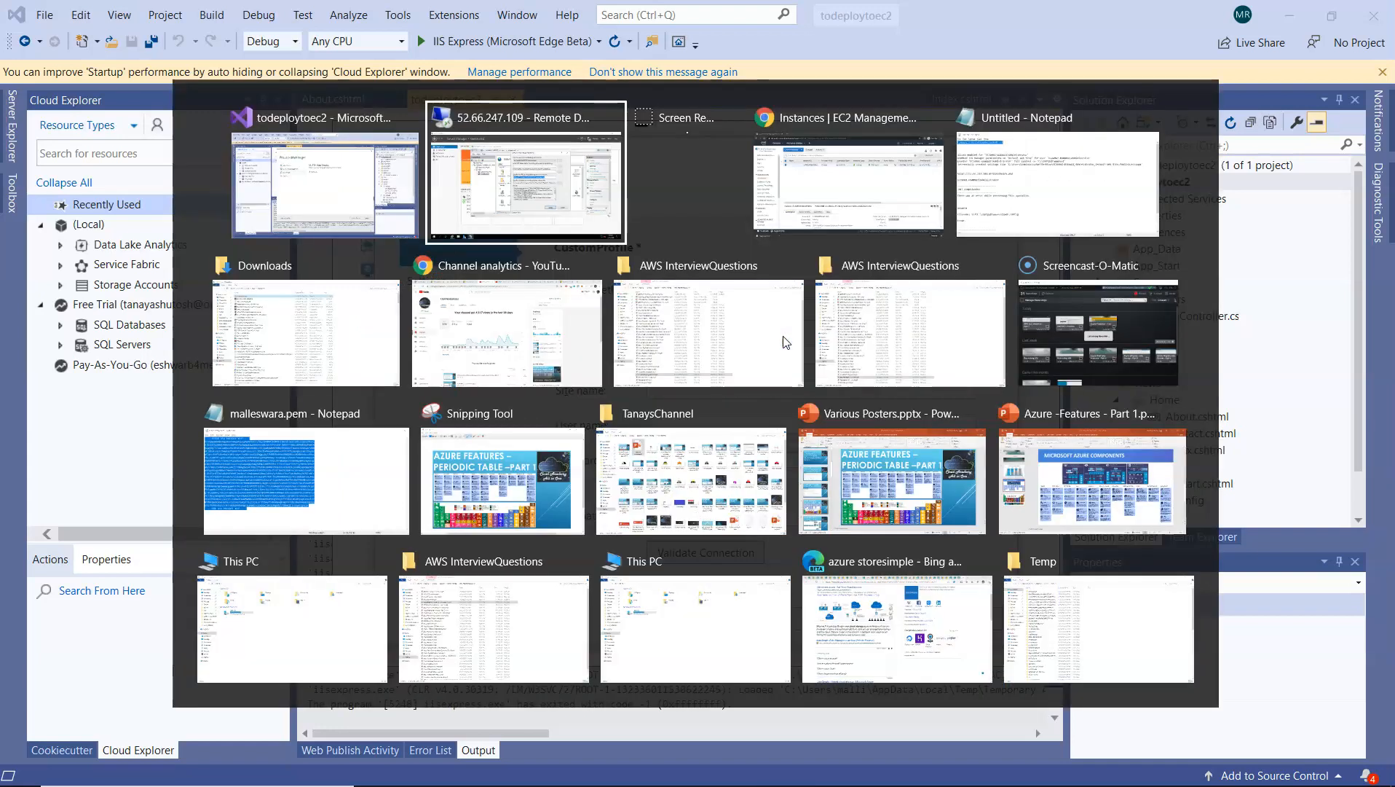
pyautogui.hotkey('alt', 'Tab')
pyautogui.hotkey('alt', 'Tab')
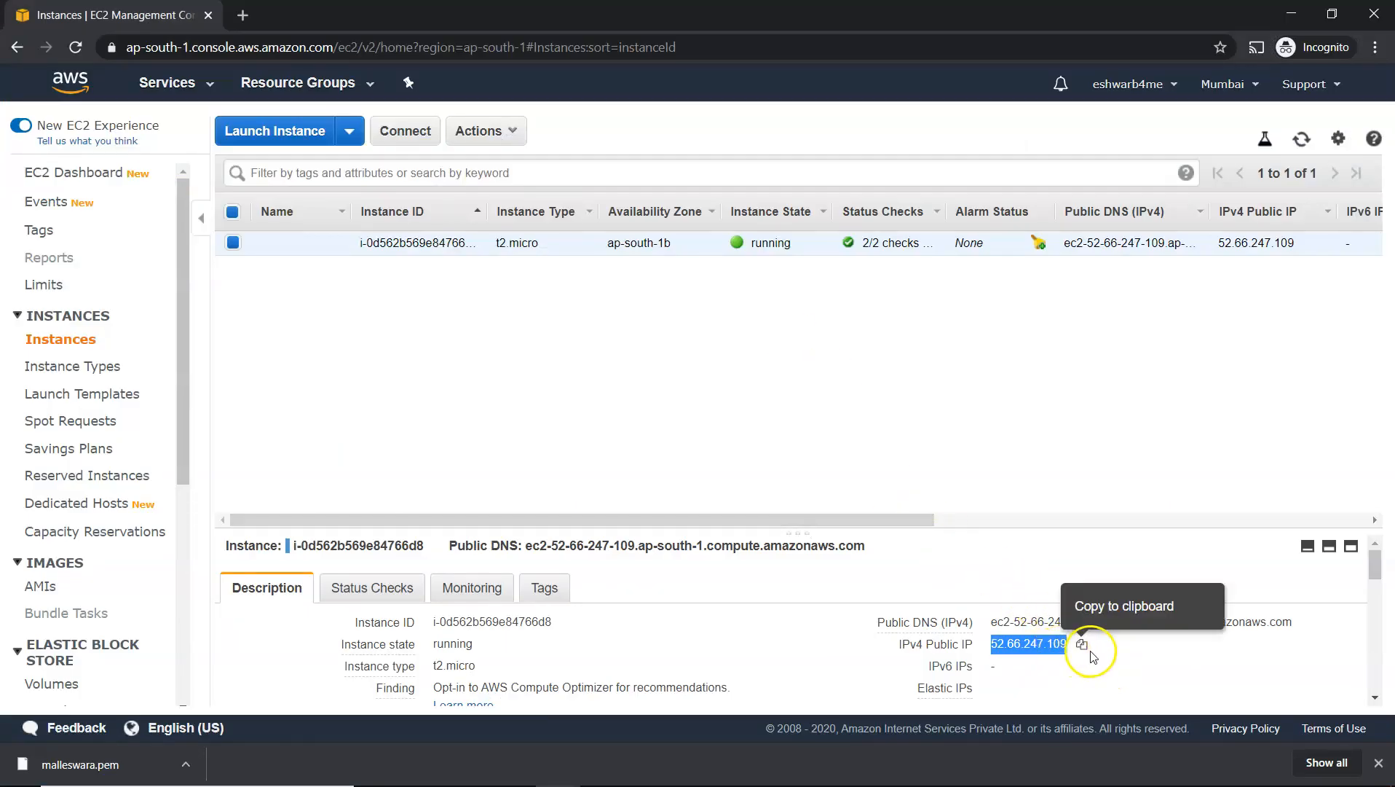
pyautogui.click(1087, 646)
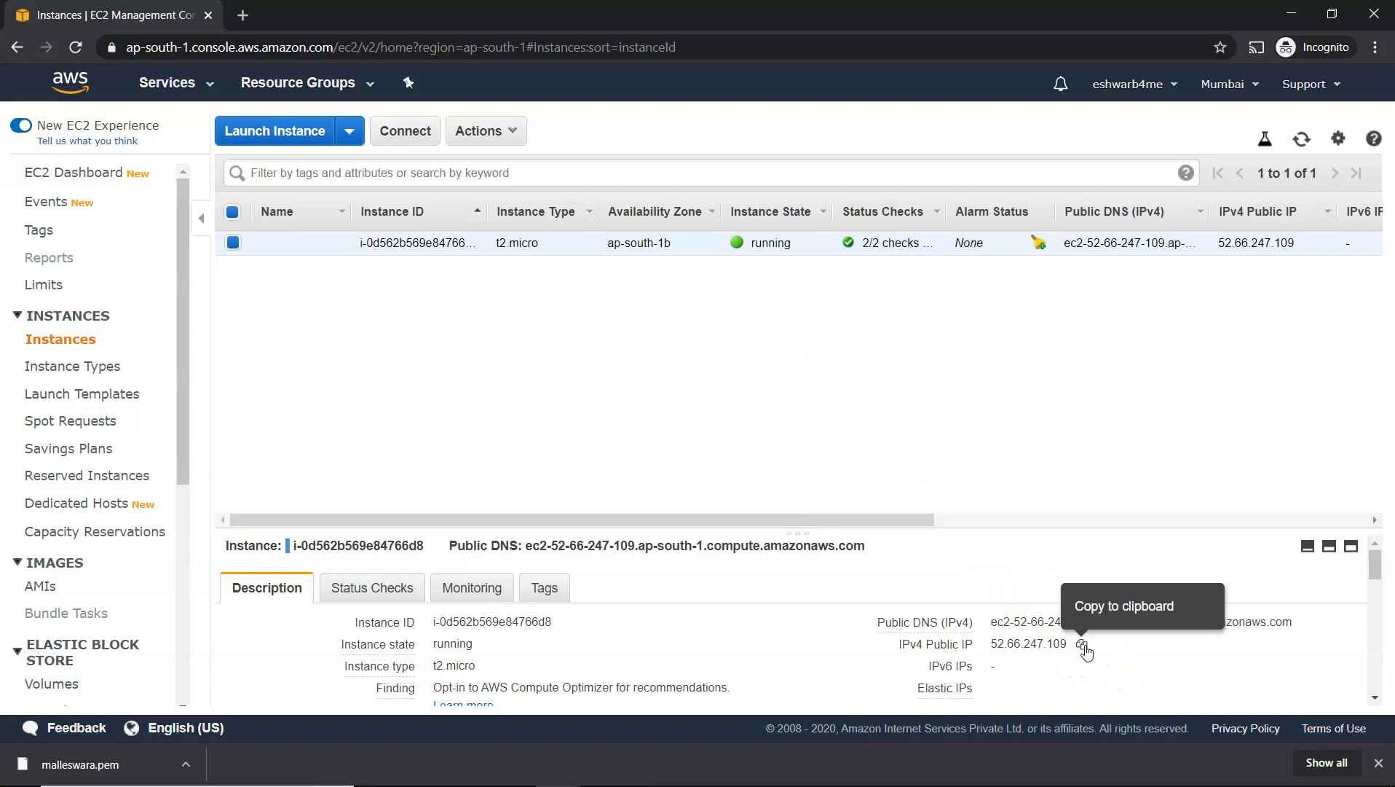
pyautogui.click(1085, 648)
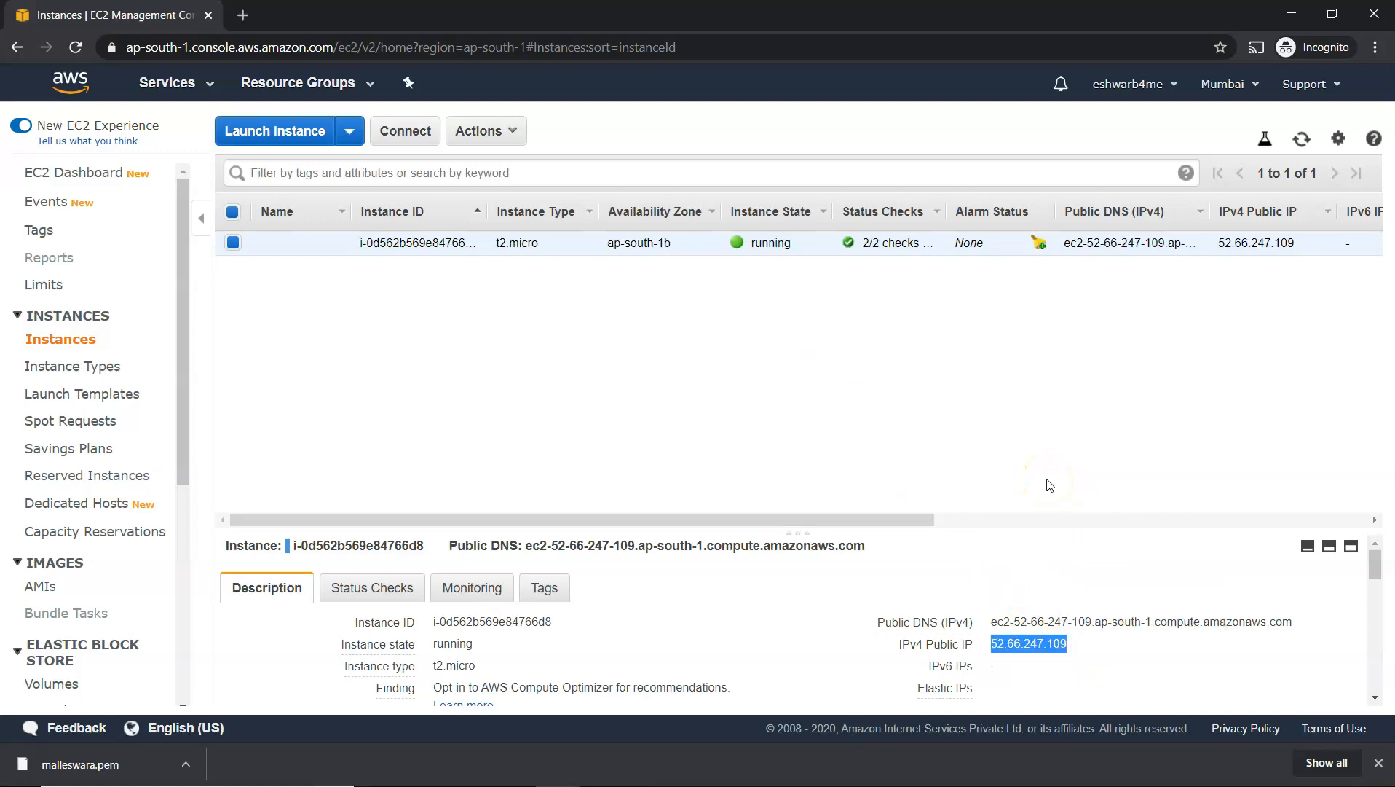
pyautogui.hotkey('alt', 'Tab')
pyautogui.hotkey('alt', 'Tab')
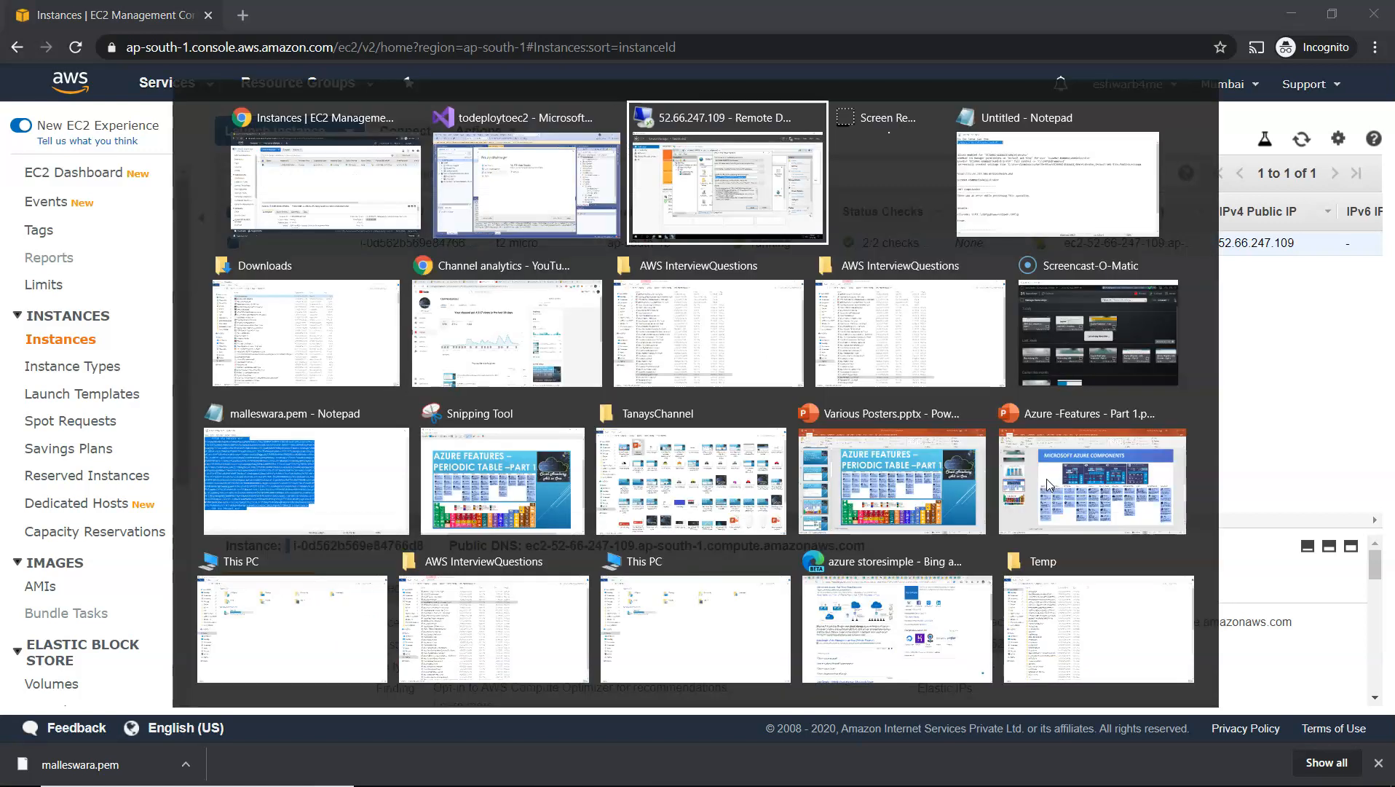
pyautogui.hotkey('alt', 'Tab')
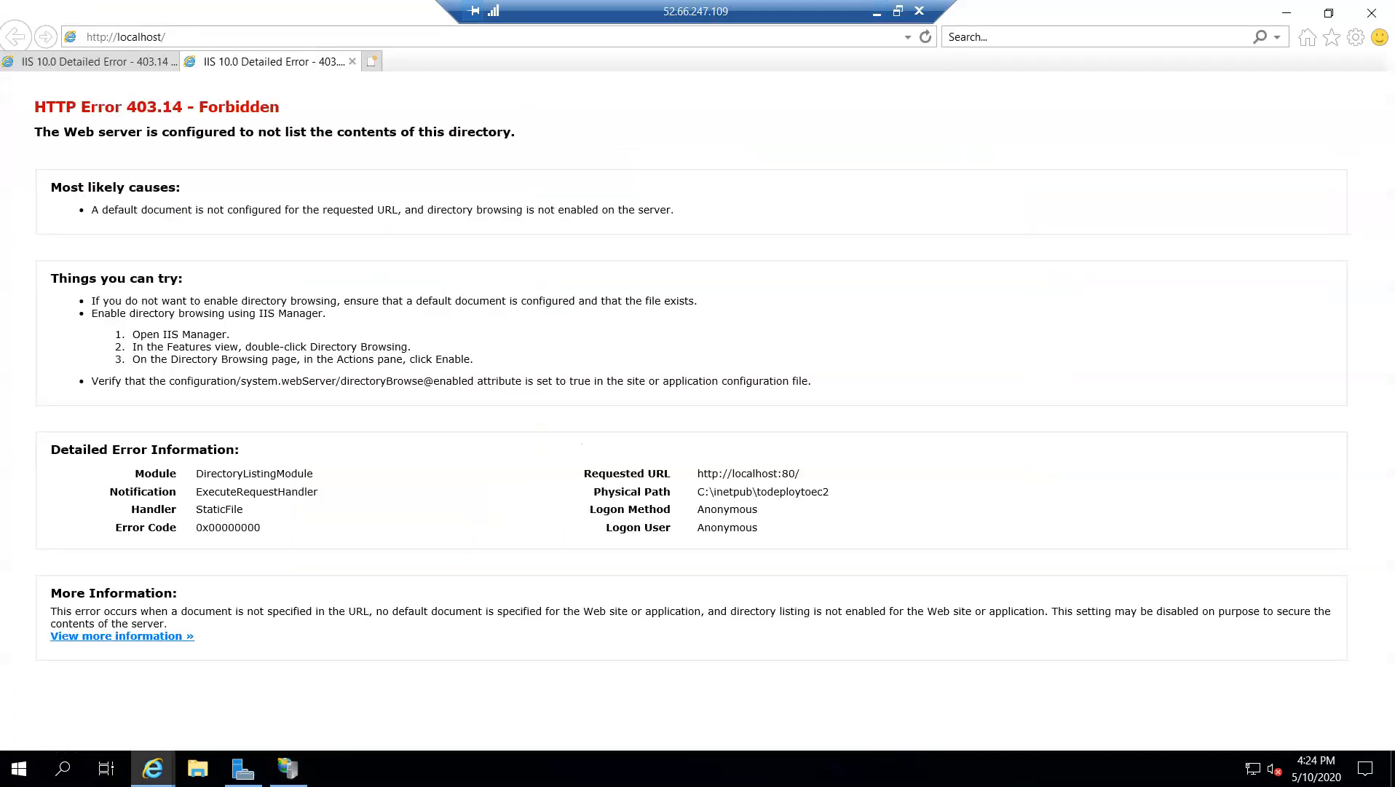
pyautogui.hotkey('alt', 'Tab')
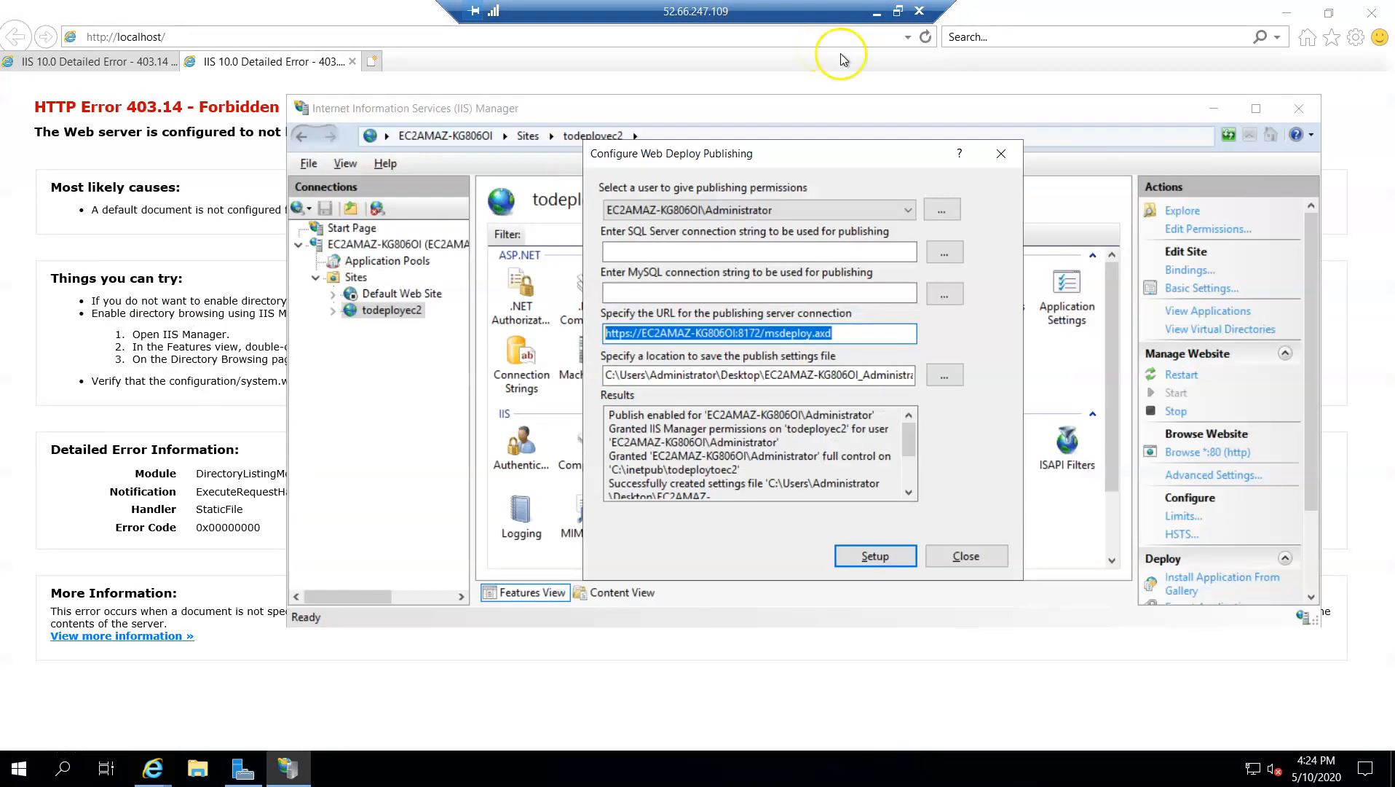
pyautogui.click(876, 11)
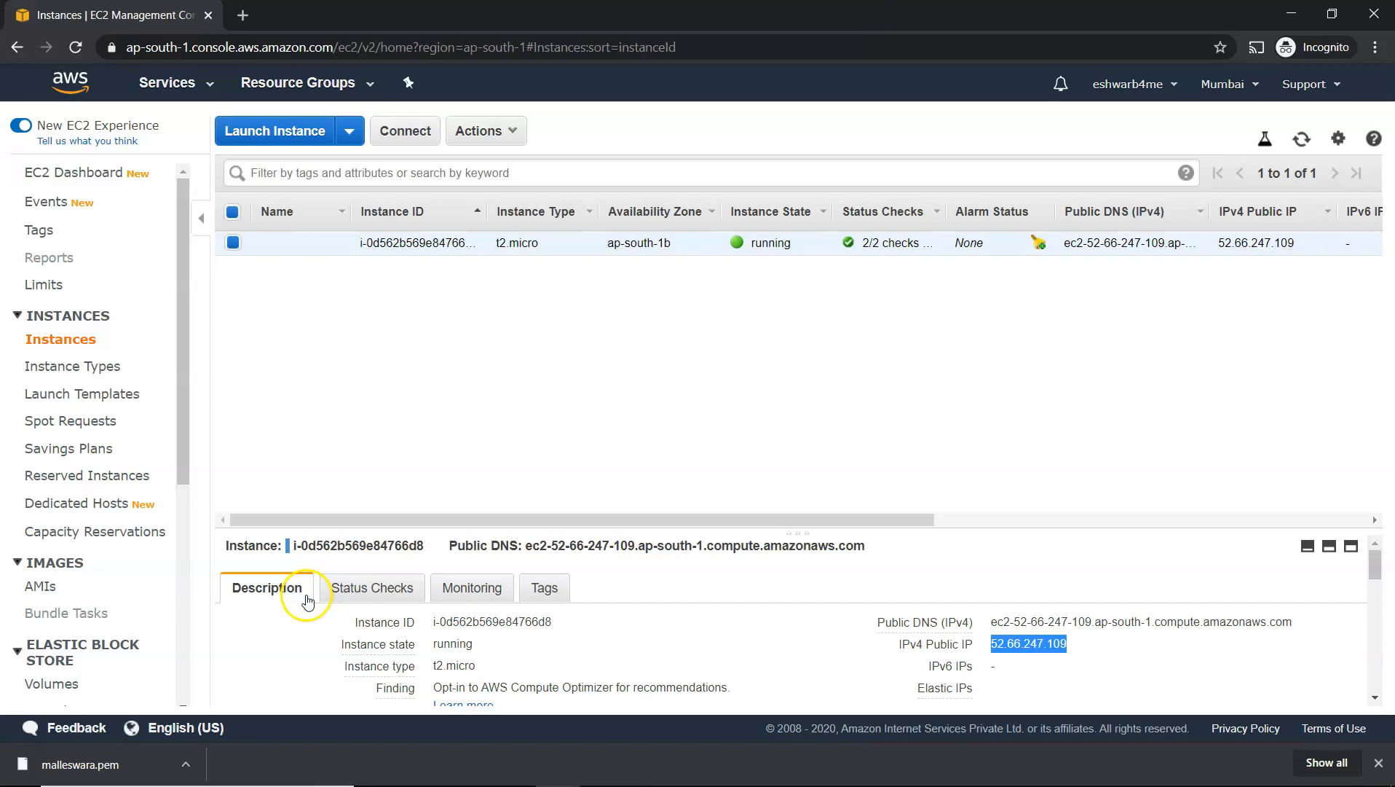
pyautogui.hotkey('alt', 'Tab')
pyautogui.hotkey('alt', 'Tab')
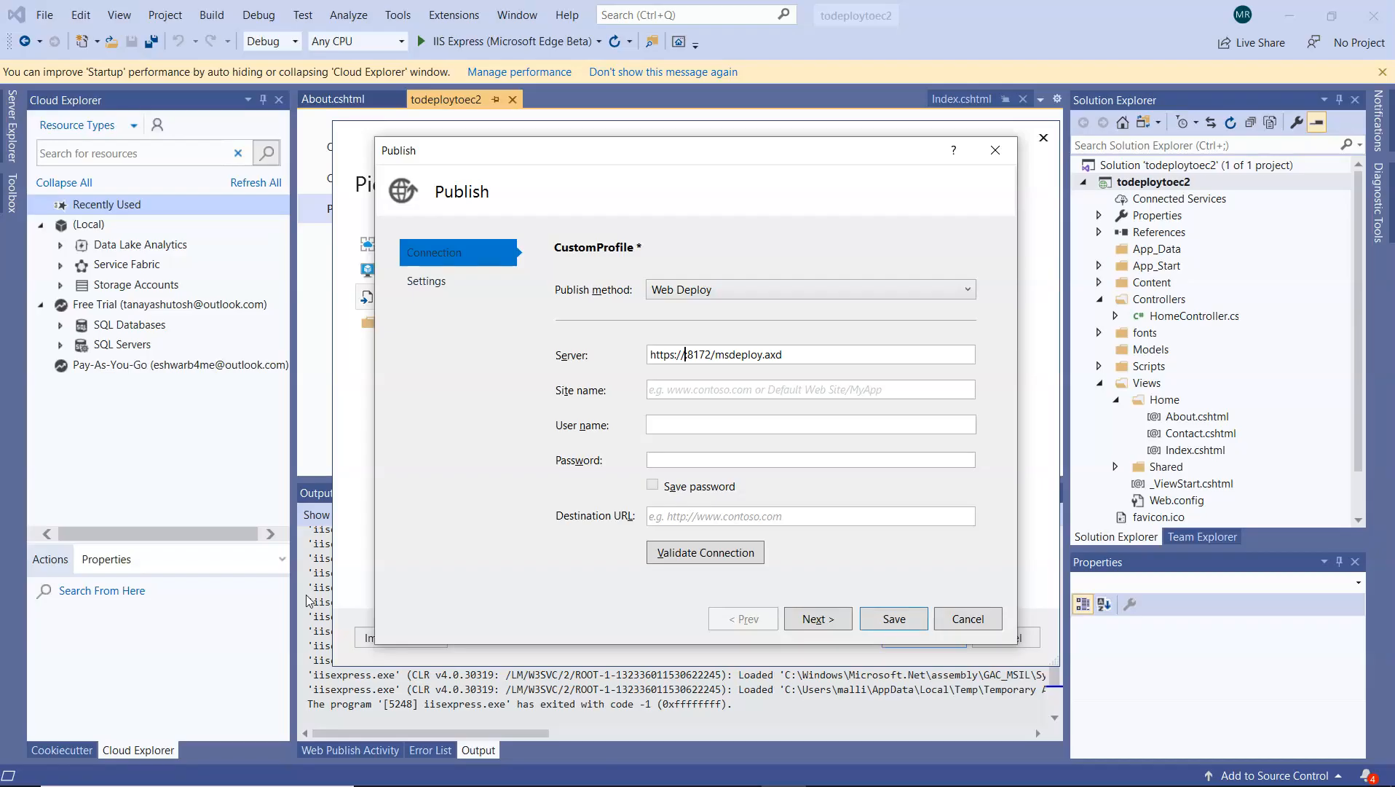
pyautogui.hotkey('ctrl', 'v')
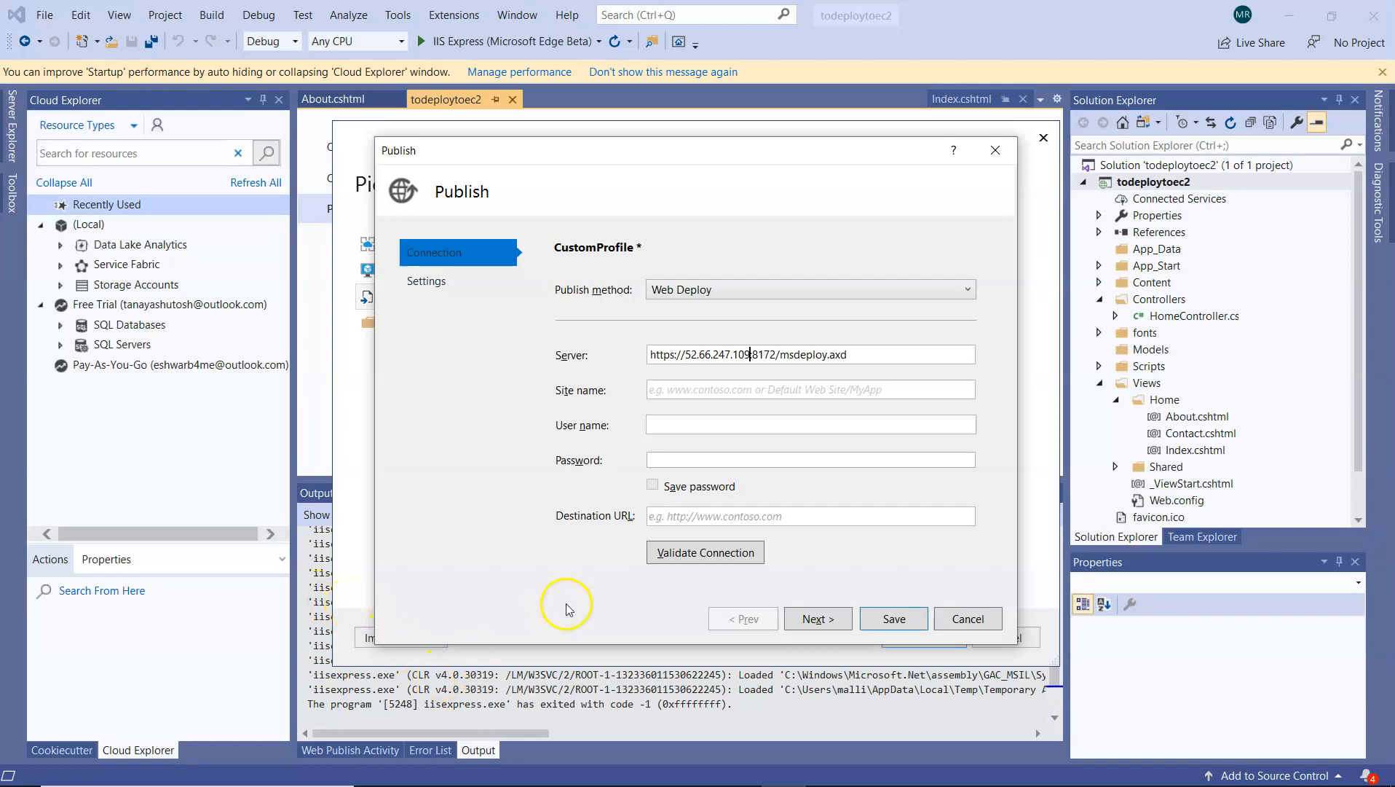
# Set the site name to todeployec2 and paste the administrator user name copied from the server's Web Deploy publishing results
pyautogui.click(689, 394)
pyautogui.write('todeploytoec2')
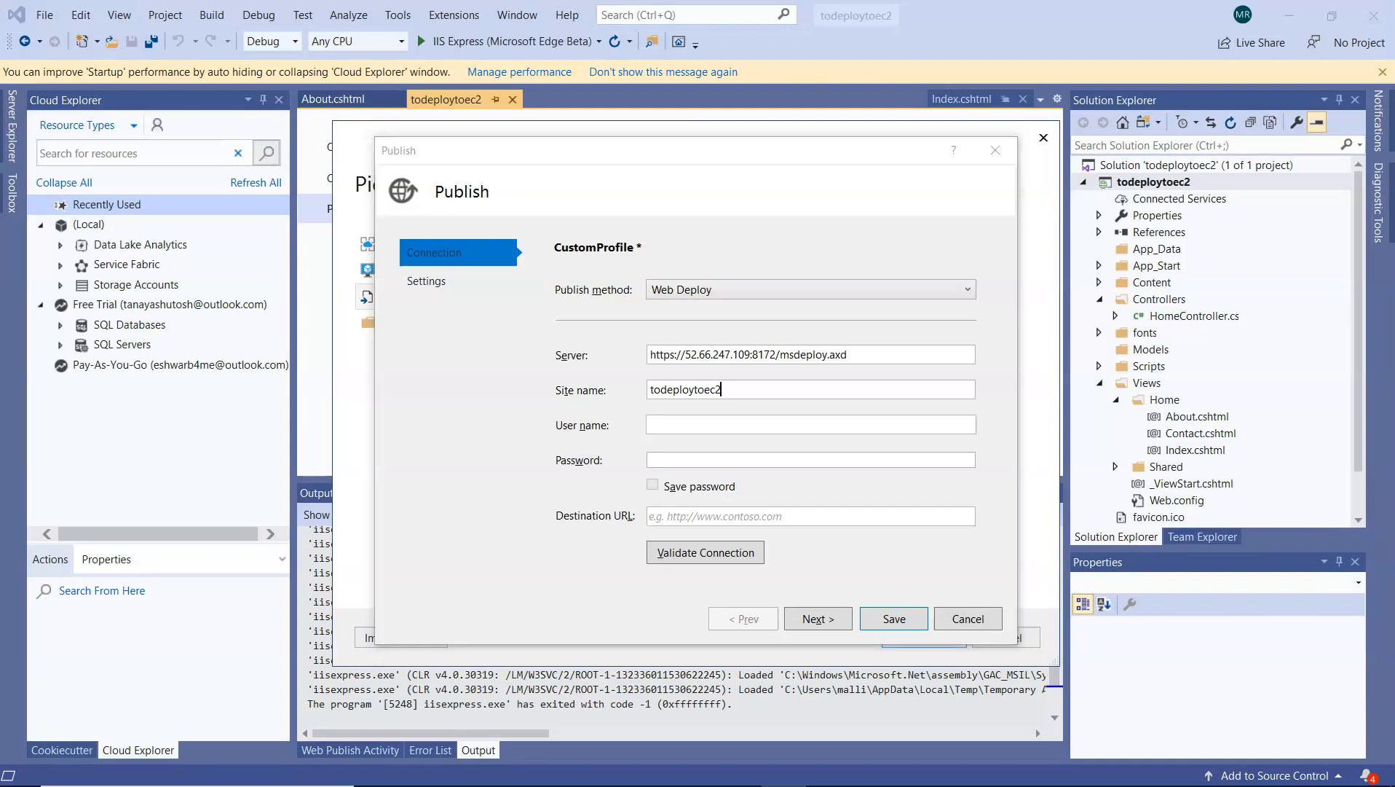
pyautogui.hotkey('alt', 'Tab')
pyautogui.hotkey('alt', 'Tab')
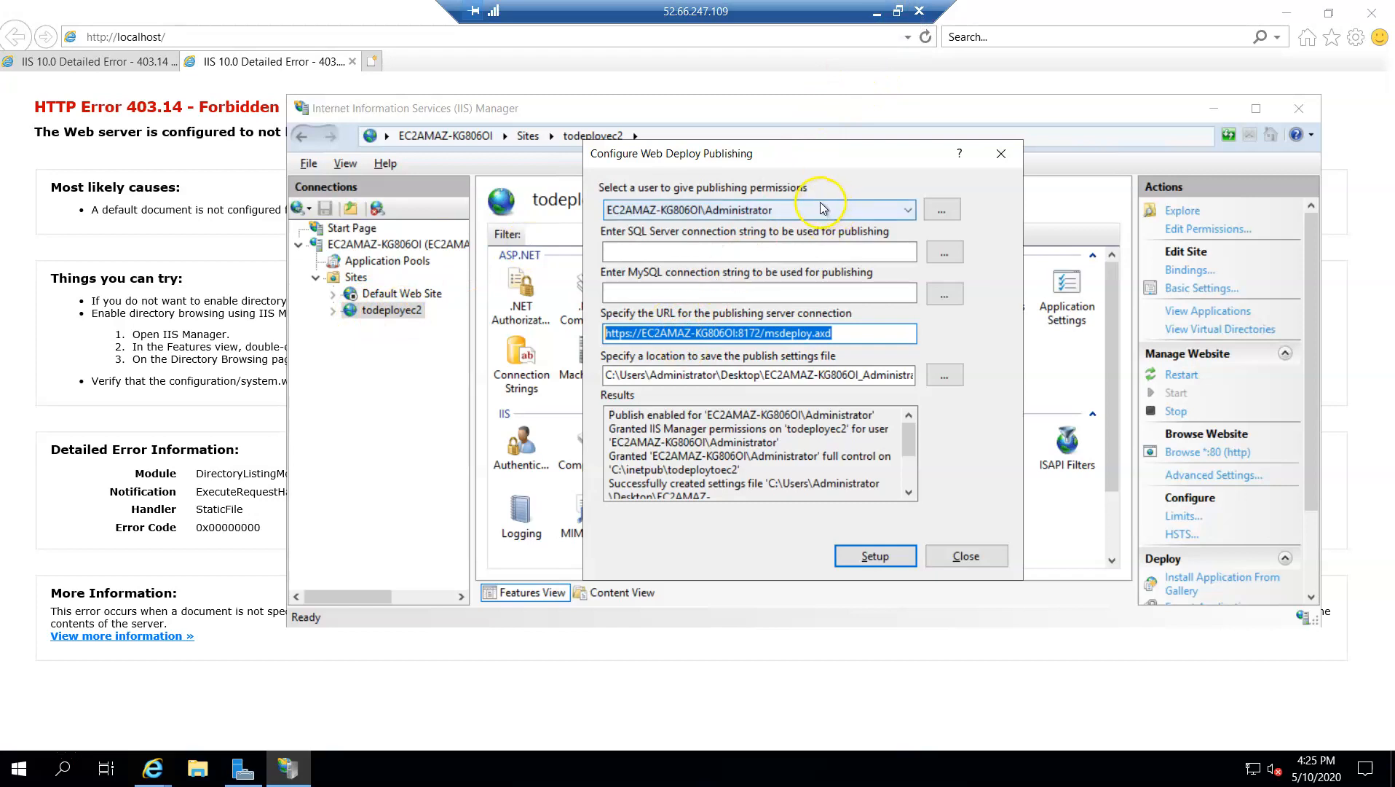
pyautogui.moveTo(775, 441); pyautogui.dragTo(606, 442)
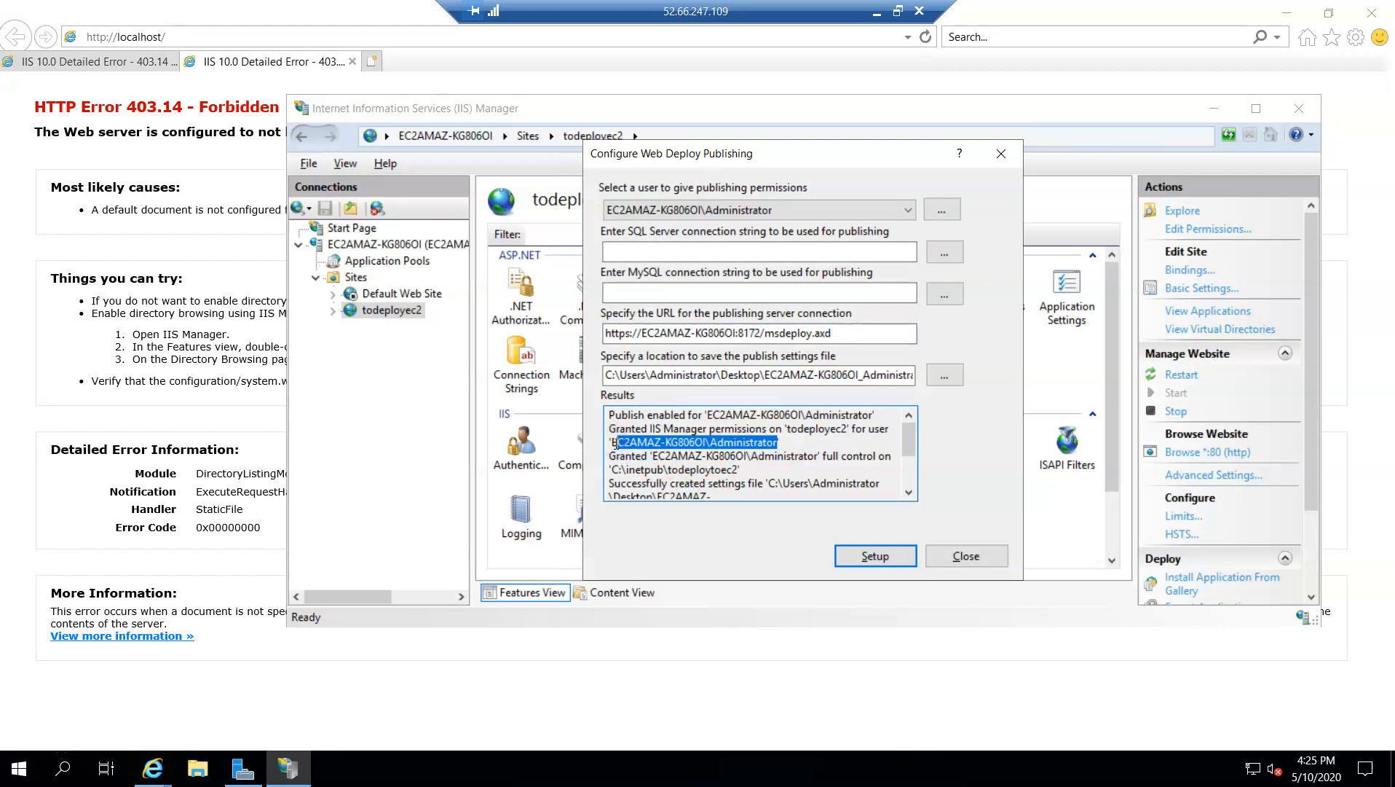
pyautogui.click(876, 11)
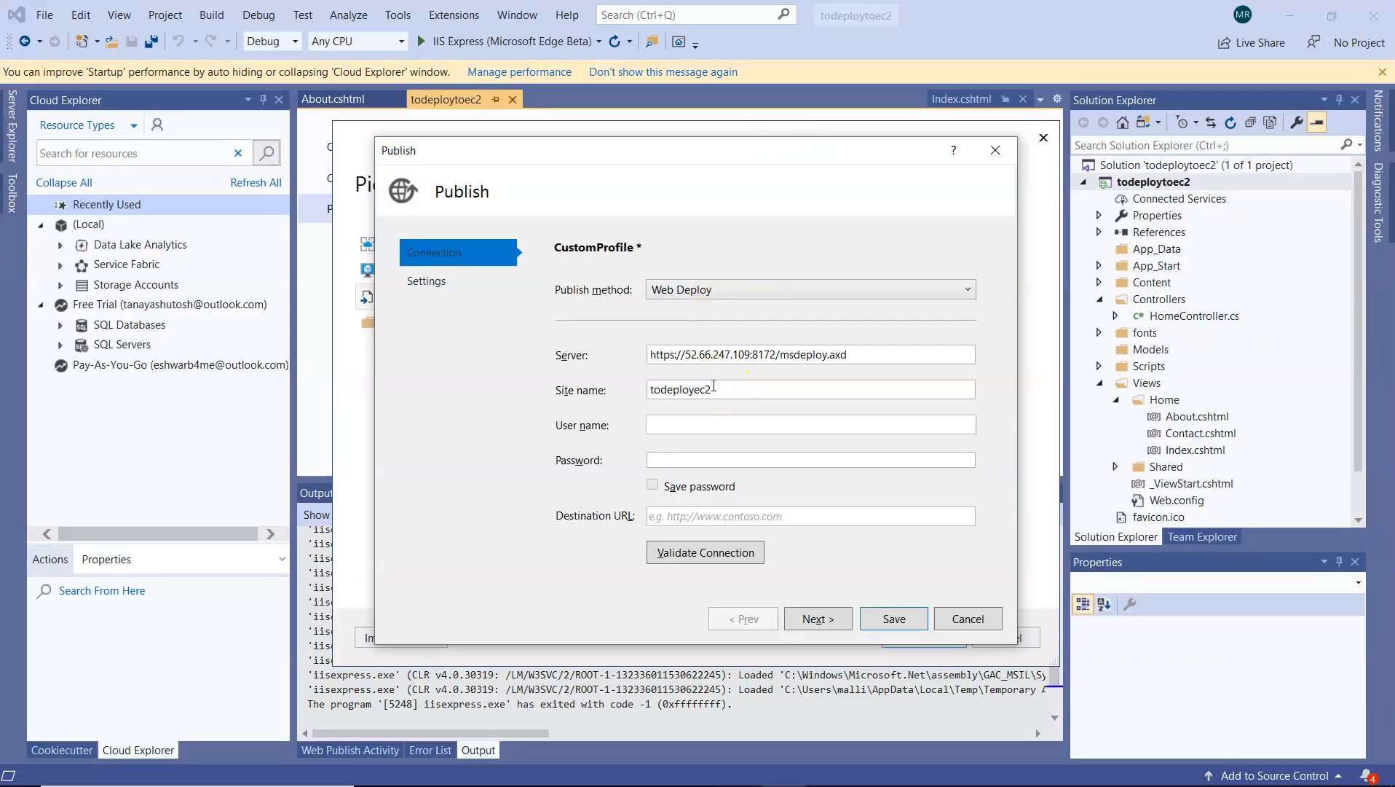
pyautogui.hotkey('ctrl', 'v')
# Copy the administrator password from the untitled Notepad file and paste it into the publish profile's password field
pyautogui.hotkey('alt', 'Tab')
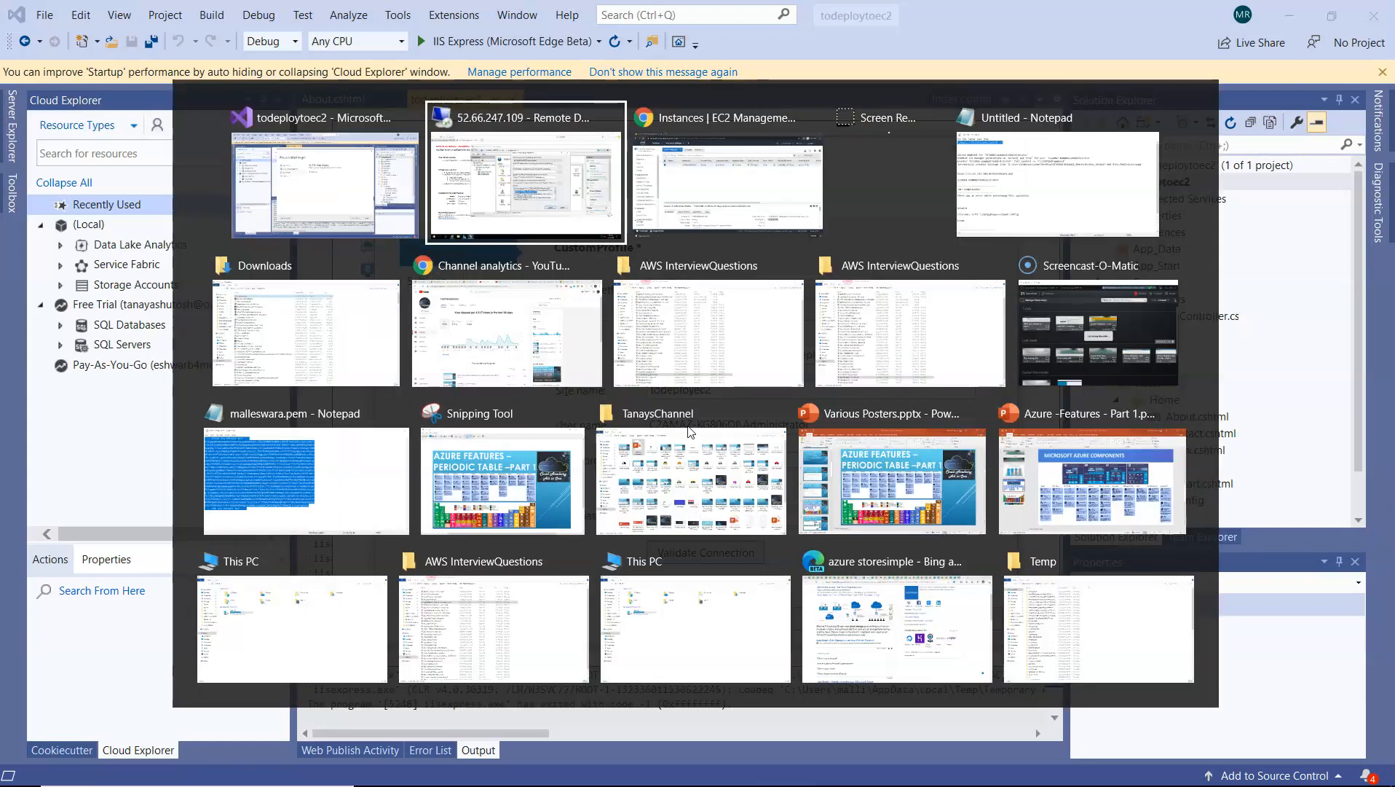
pyautogui.press('Tab')
pyautogui.press('Tab')
pyautogui.press('Tab')
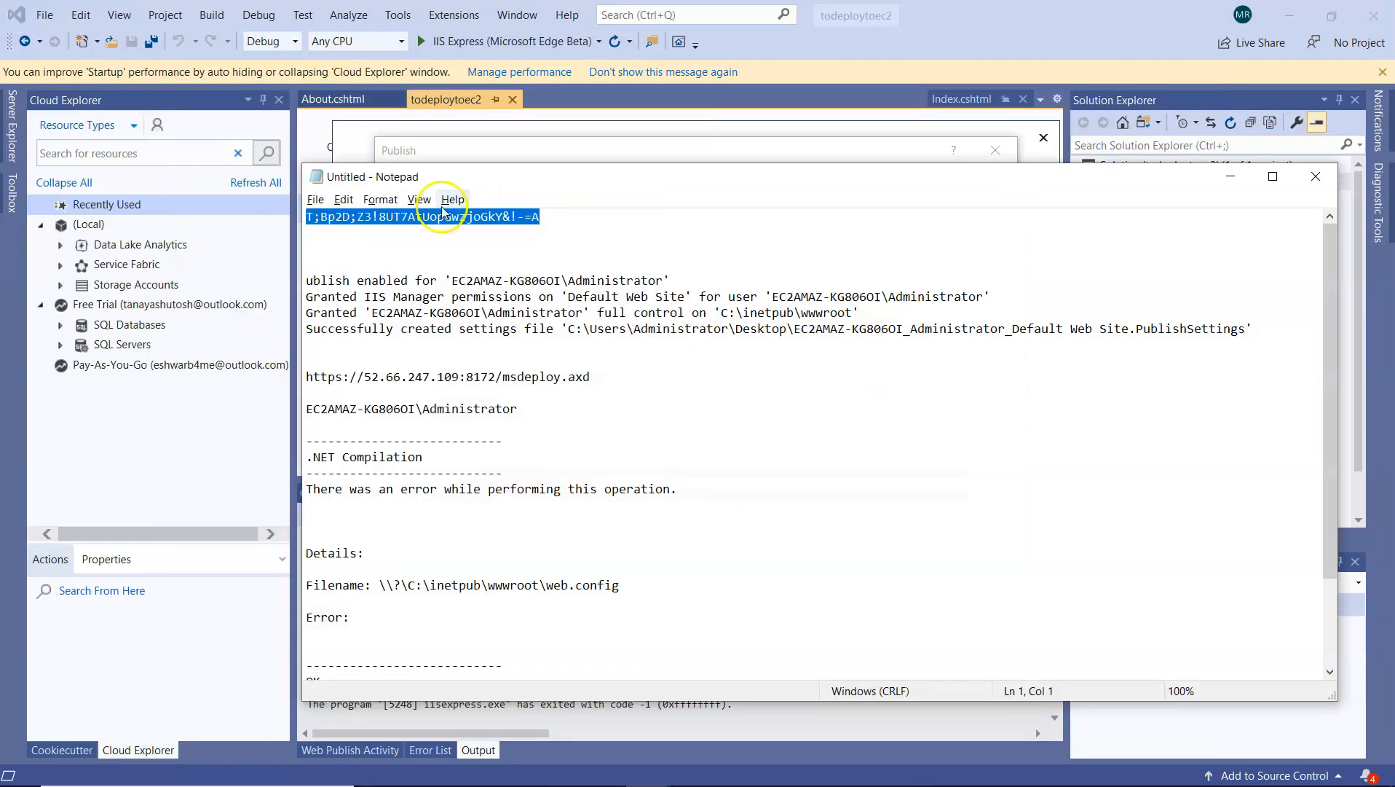
pyautogui.rightClick(441, 218)
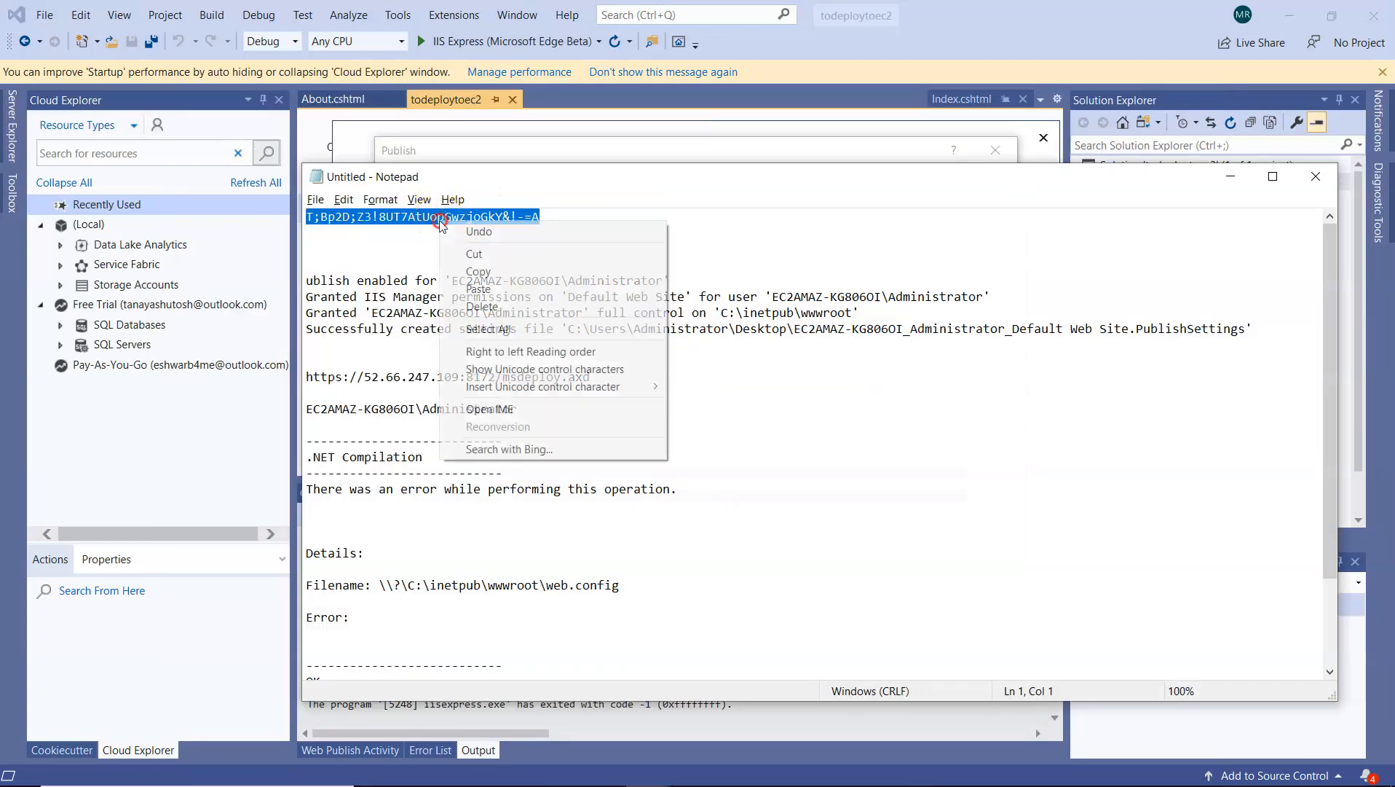
pyautogui.click(493, 273)
pyautogui.hotkey('alt', 'Tab')
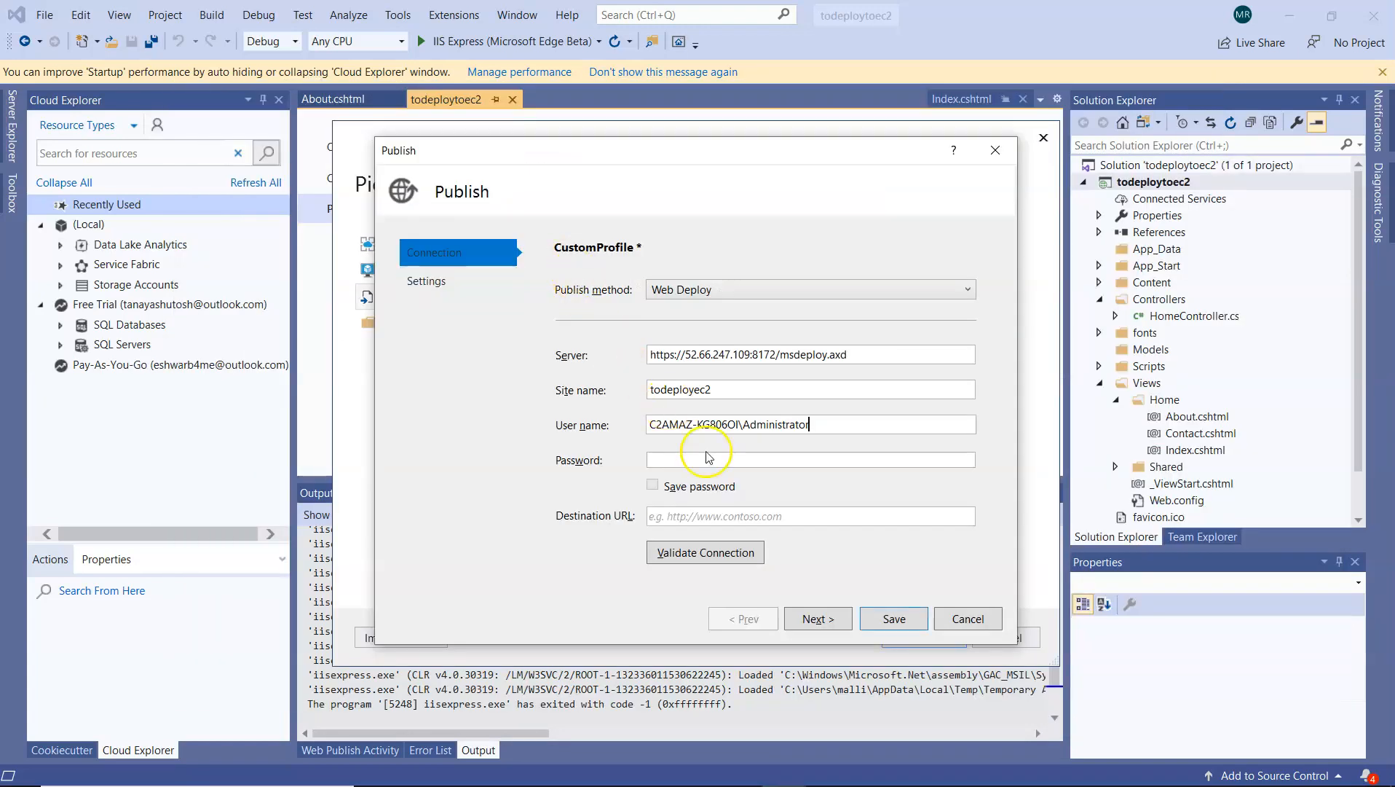
pyautogui.click(698, 460)
pyautogui.rightClick(697, 460)
pyautogui.click(748, 506)
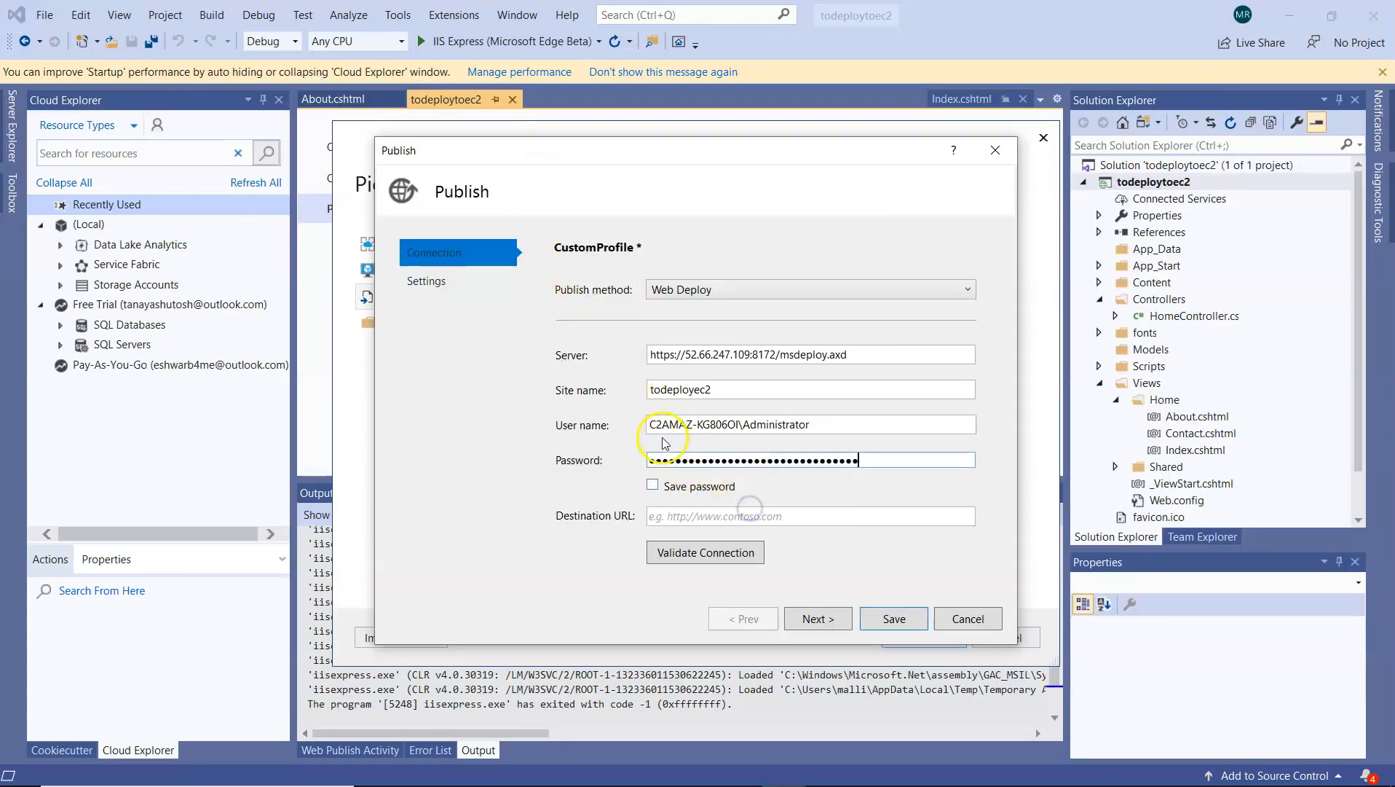
# Insert the missing leading E in the user name, then validate the connection, accepting the server's certificate and saving it for future sessions
pyautogui.click(651, 427)
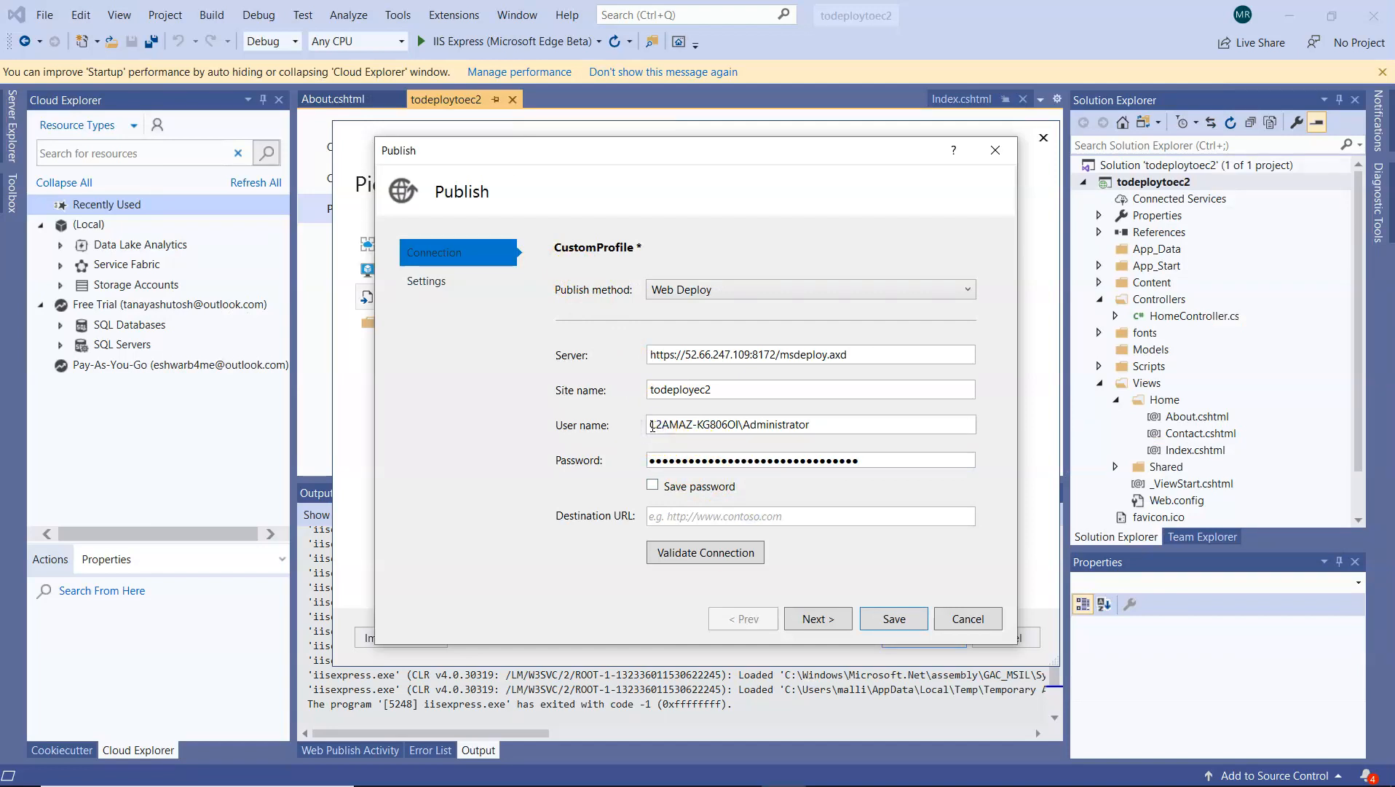
pyautogui.write('E')
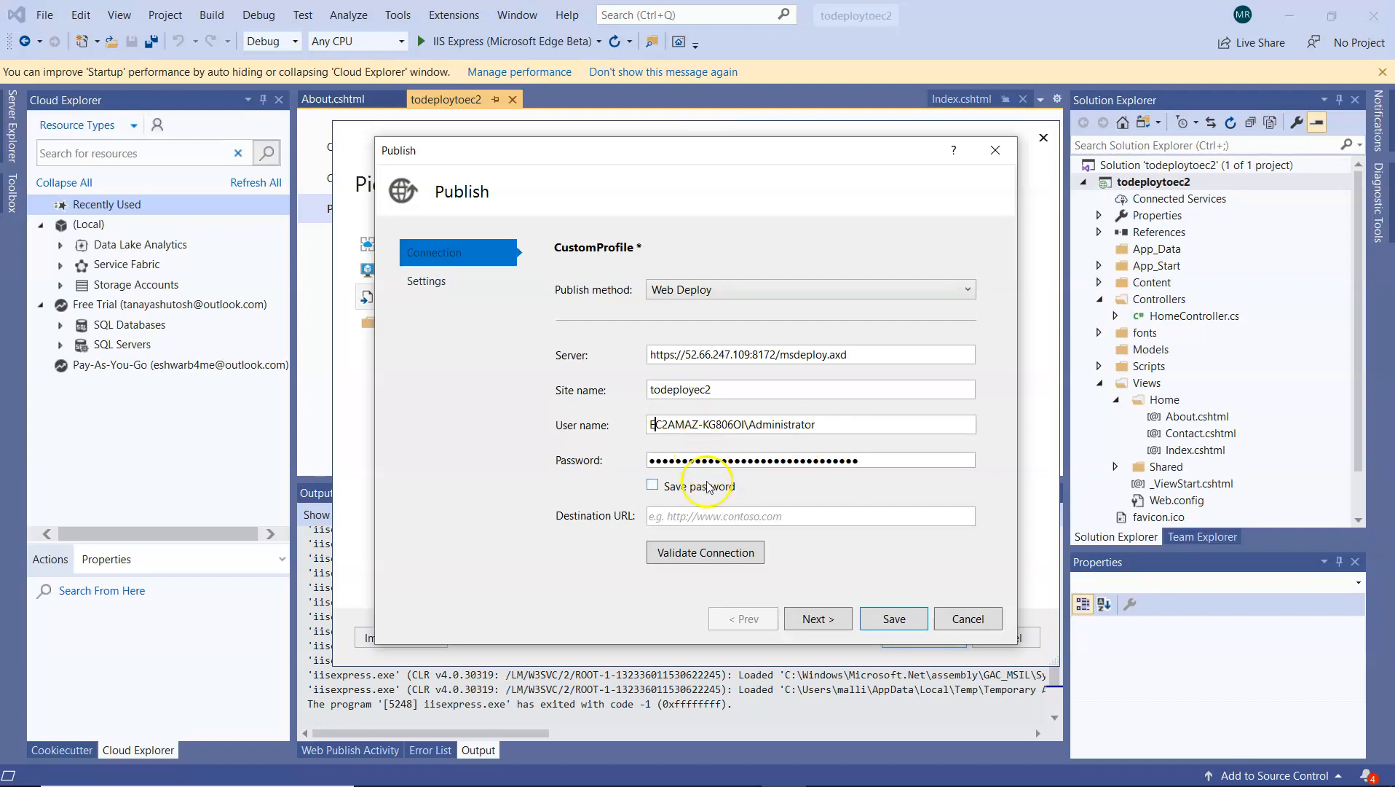
pyautogui.click(727, 554)
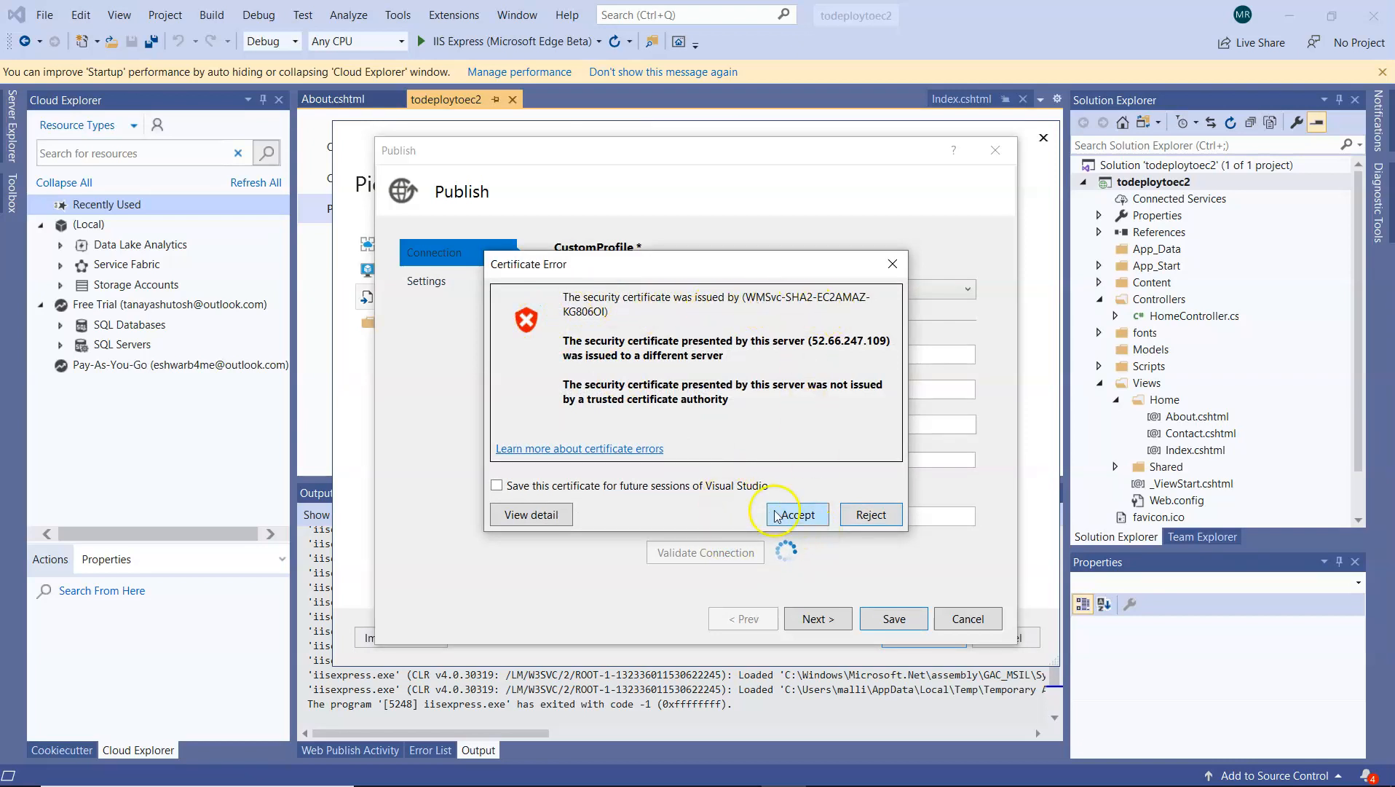
pyautogui.click(748, 485)
pyautogui.click(787, 514)
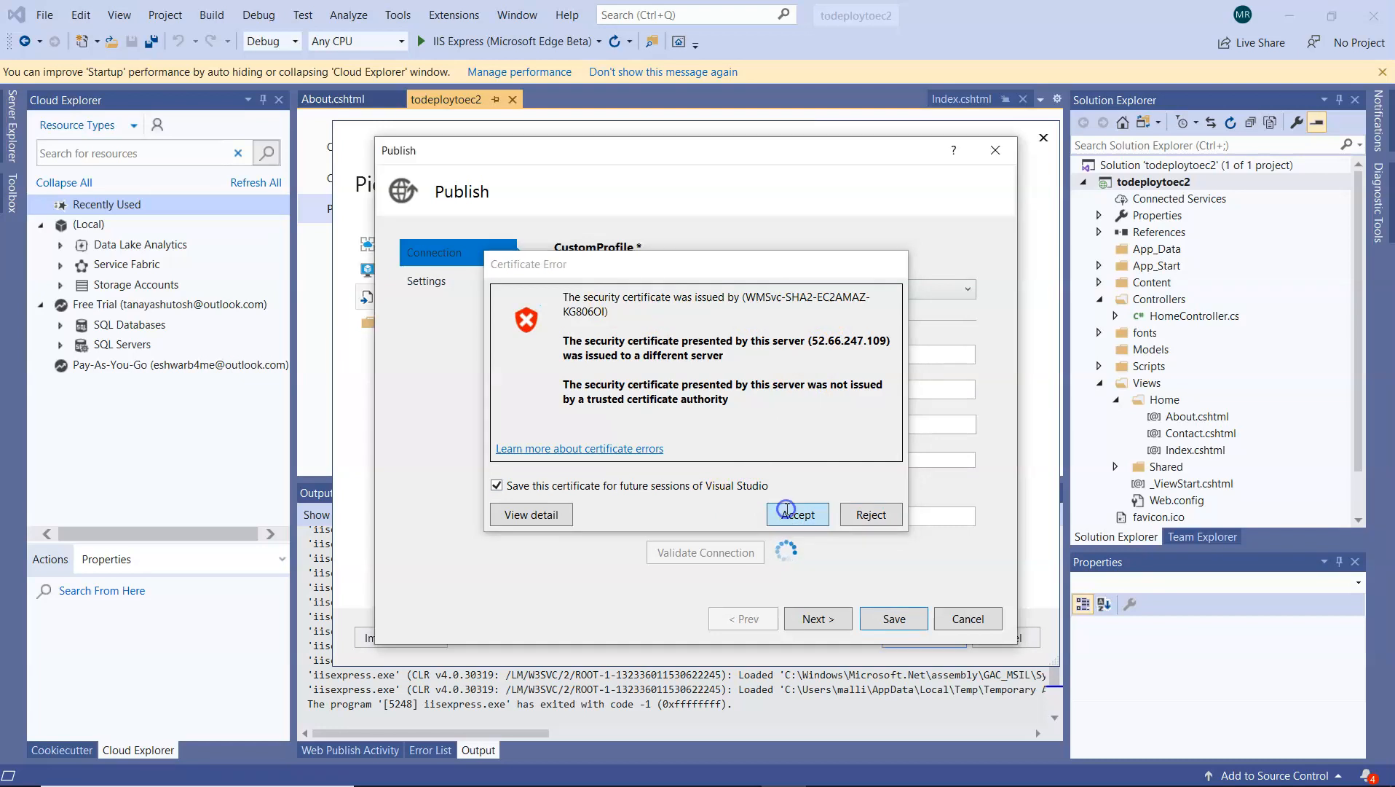
# Expand the file publish options in the profile's settings and save the publish profile with the Release configuration
pyautogui.click(828, 619)
pyautogui.click(566, 325)
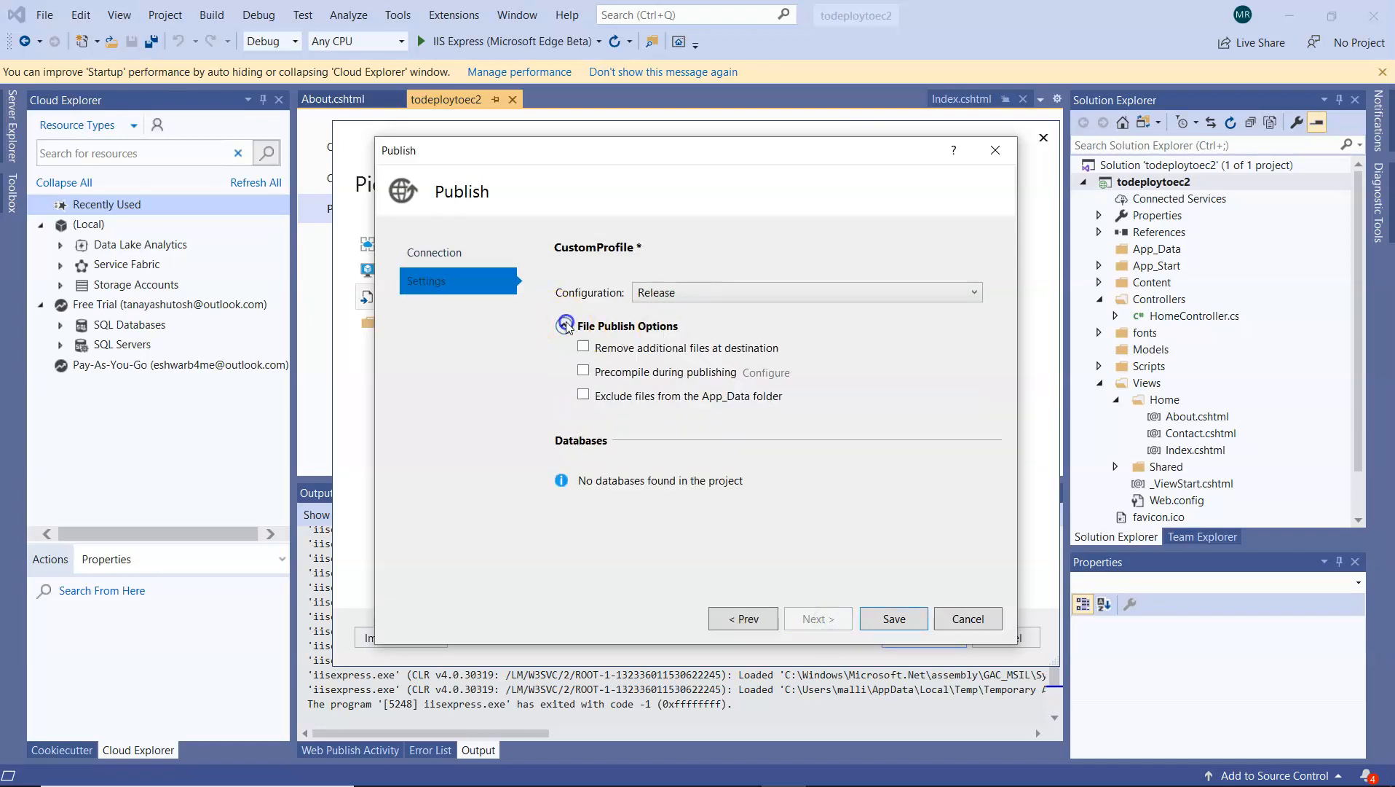
pyautogui.click(895, 621)
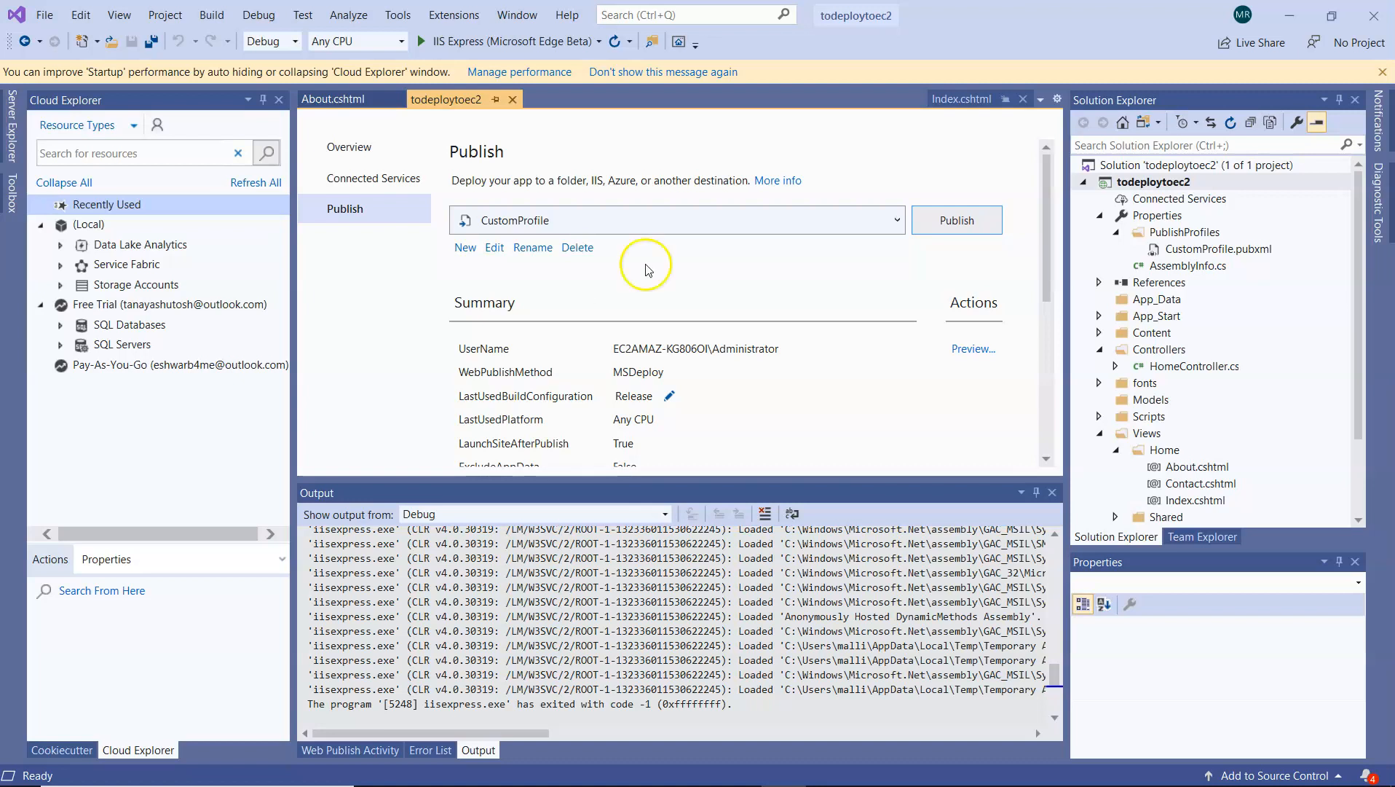
# Publish the application with CustomProfile, pasting the administrator password for the Web Deploy host, and check the publish result in the output
pyautogui.click(959, 226)
pyautogui.click(739, 432)
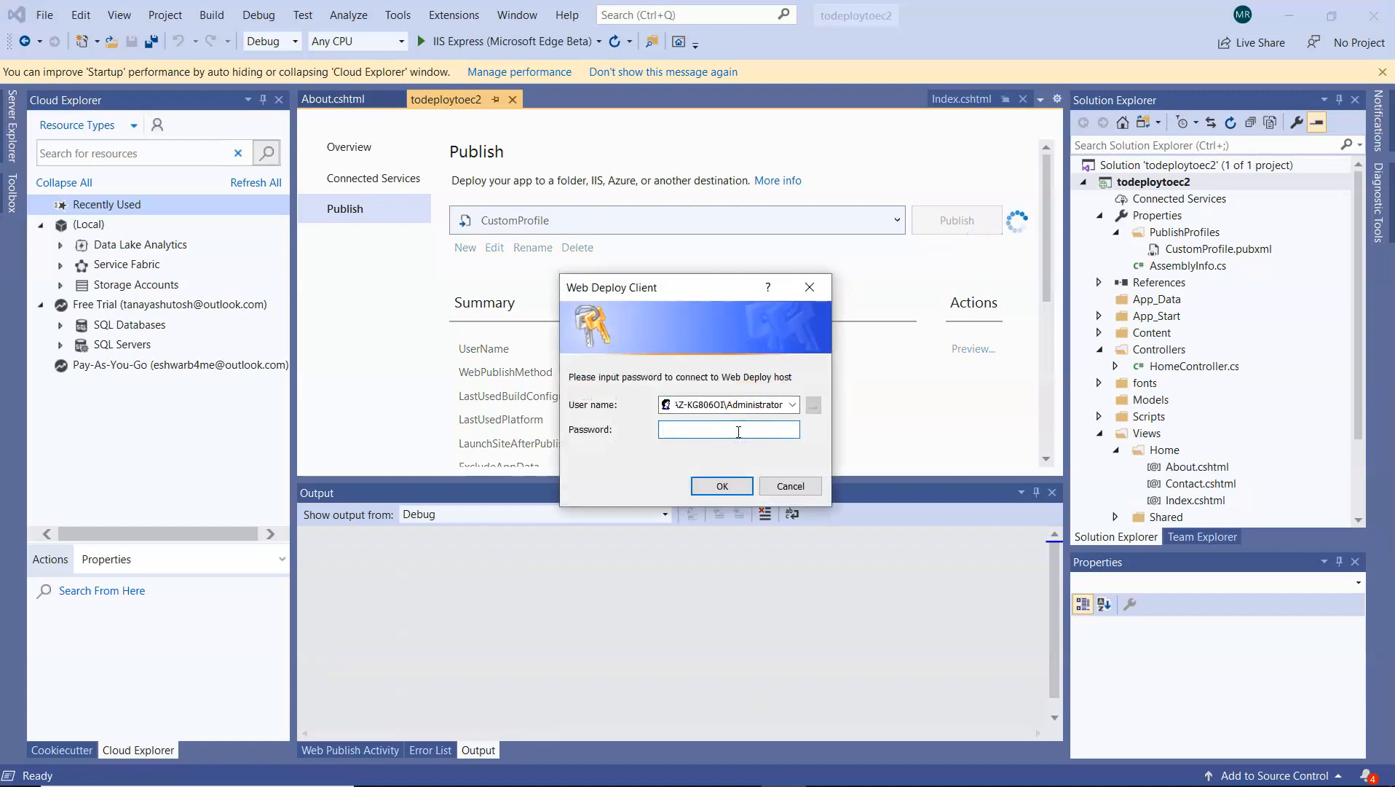
pyautogui.hotkey('ctrl', 'v')
pyautogui.click(720, 487)
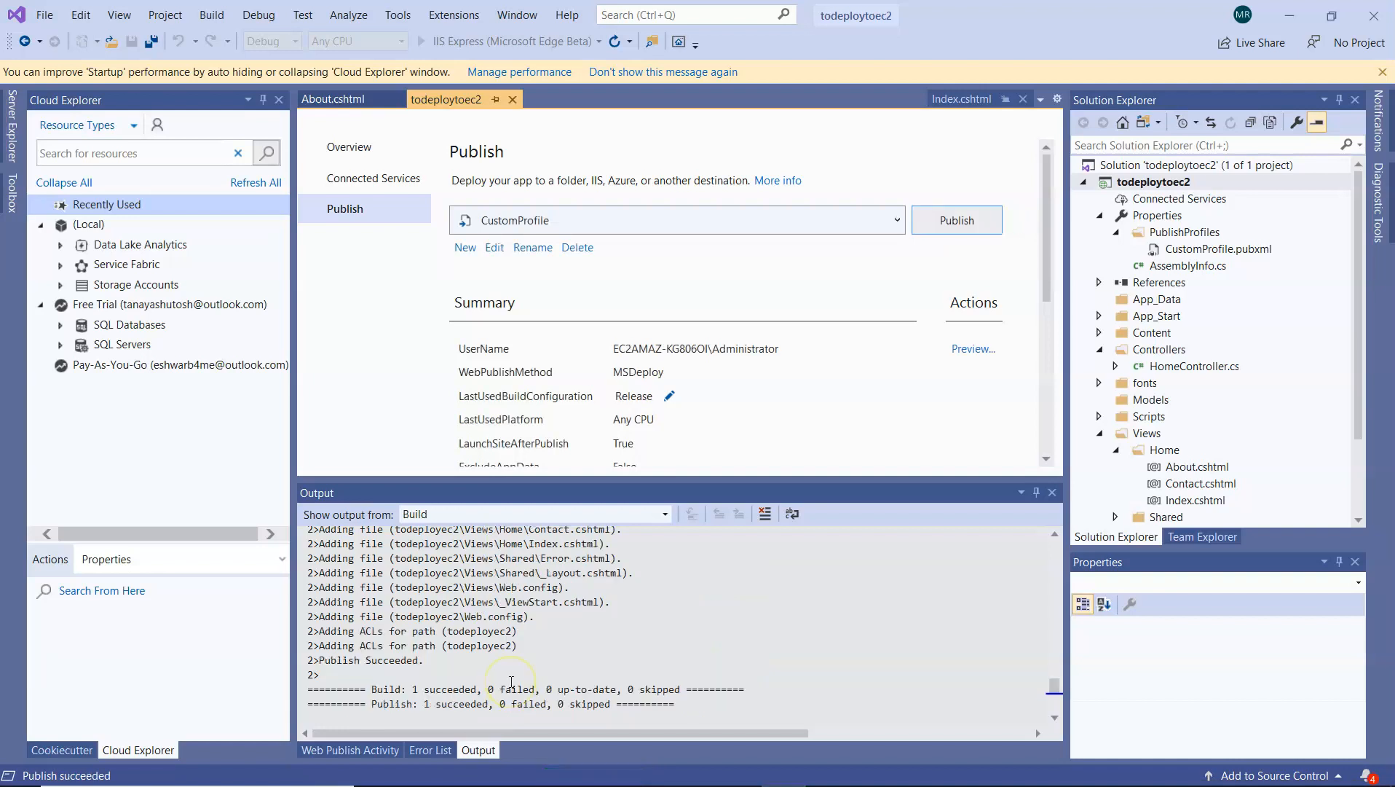
pyautogui.moveTo(398, 687); pyautogui.dragTo(508, 702)
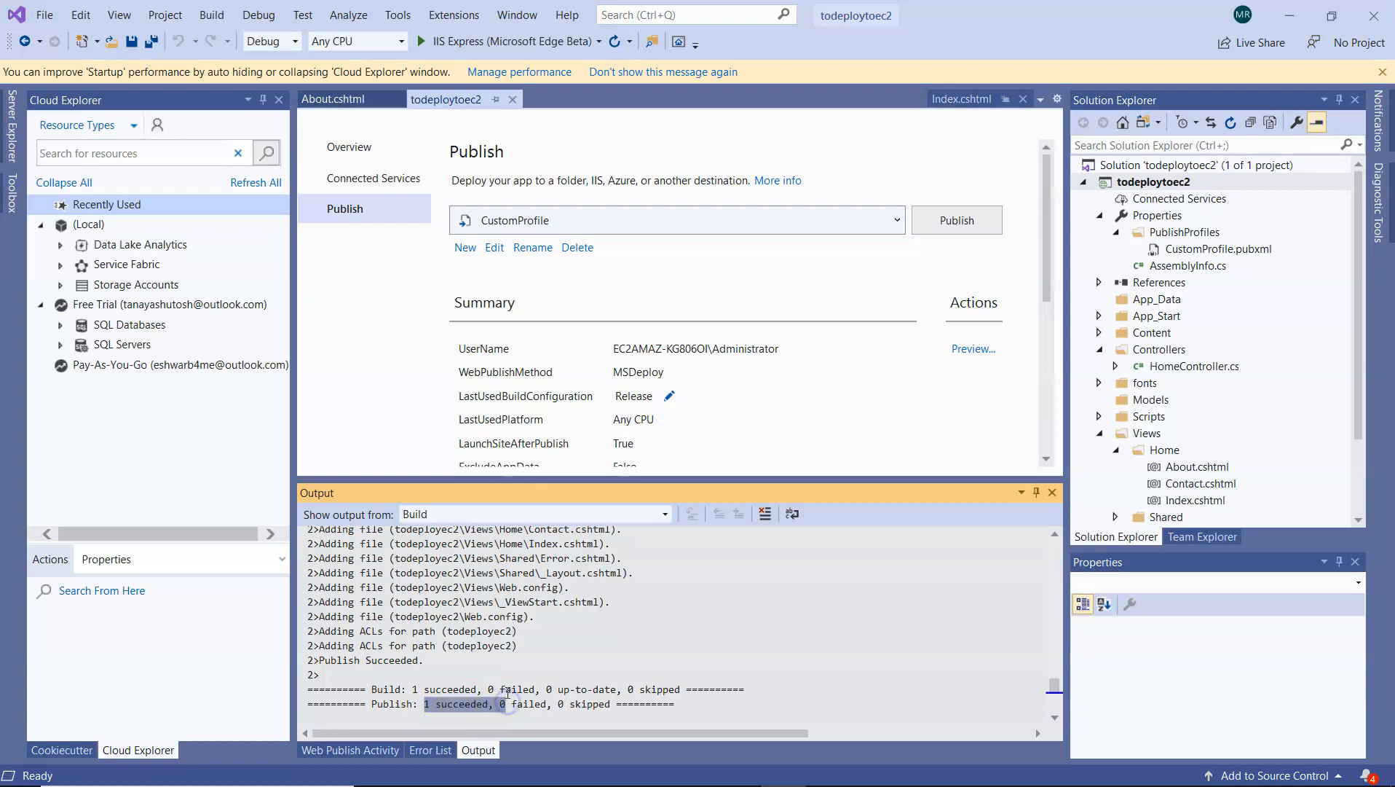
# Switch to the remote server, close the Web Deploy publishing configuration, and browse the todeployec2 website from IIS Manager
pyautogui.hotkey('alt', 'Tab')
pyautogui.hotkey('alt', 'Tab')
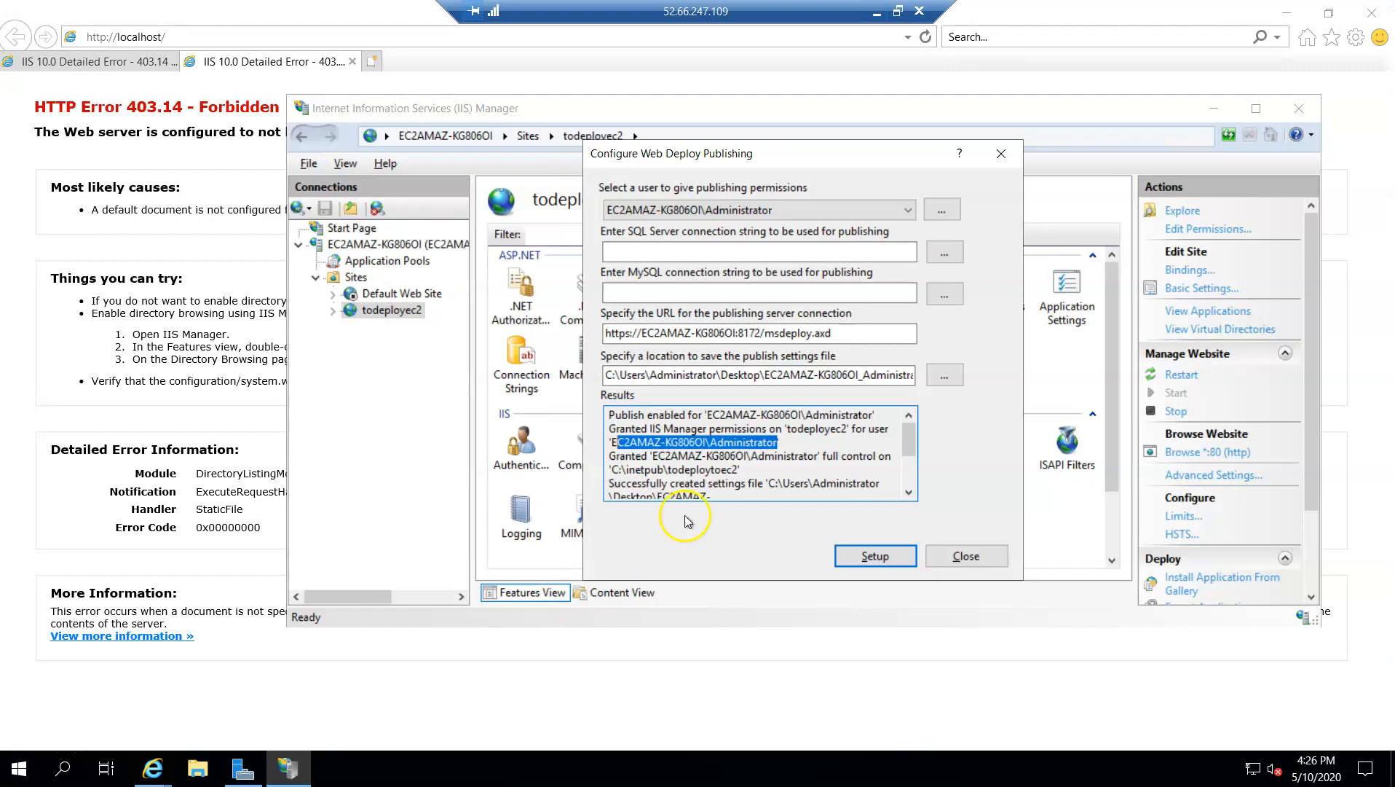
pyautogui.click(1002, 153)
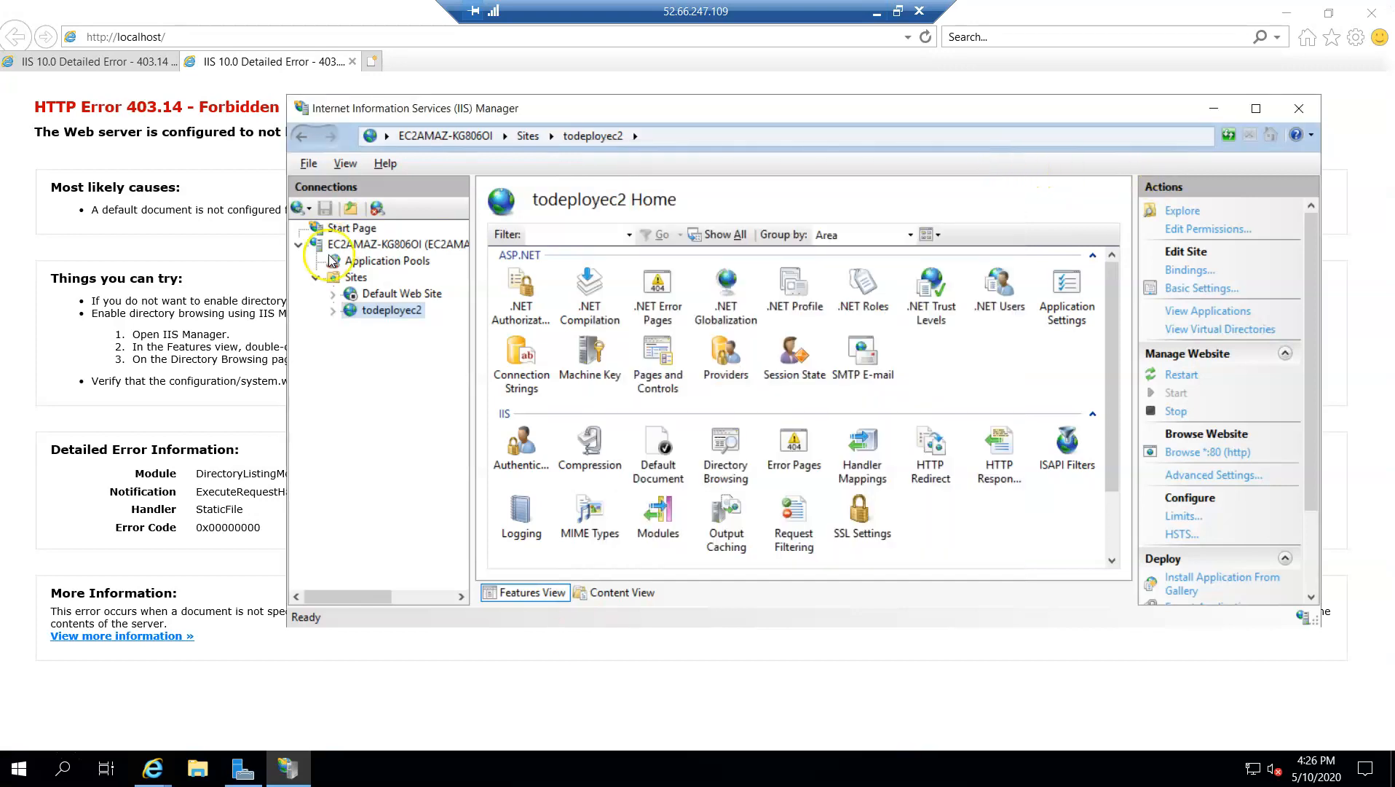
pyautogui.rightClick(380, 311)
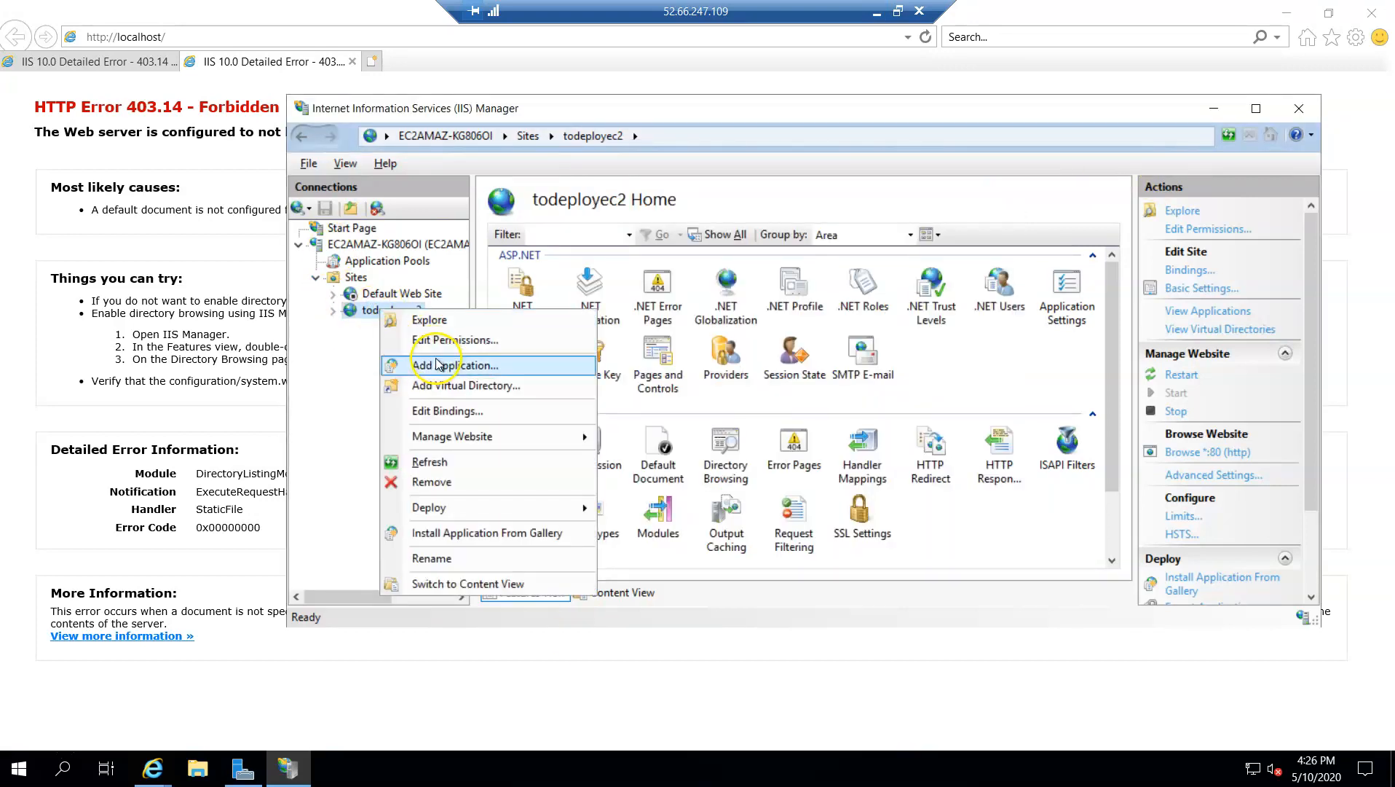
pyautogui.moveTo(502, 436)
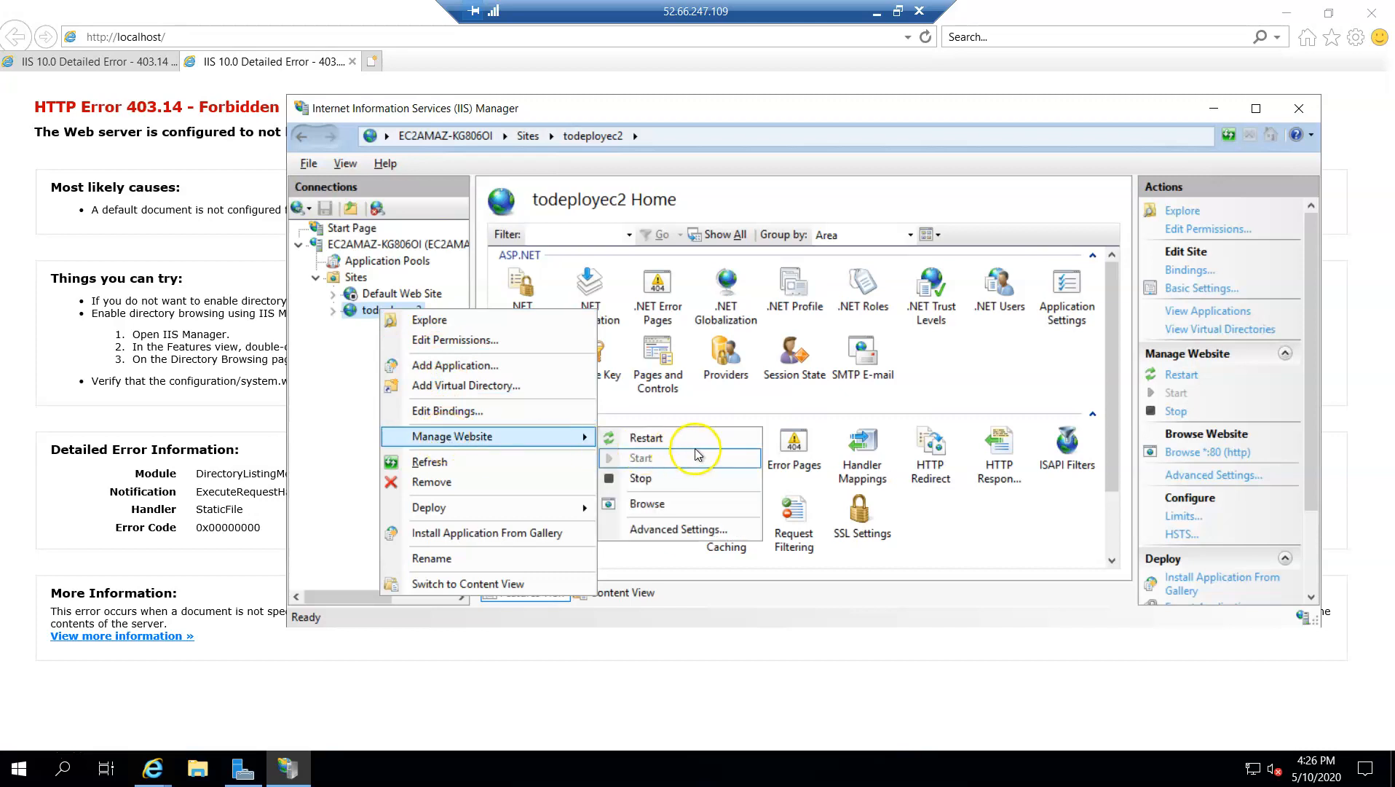
pyautogui.click(662, 505)
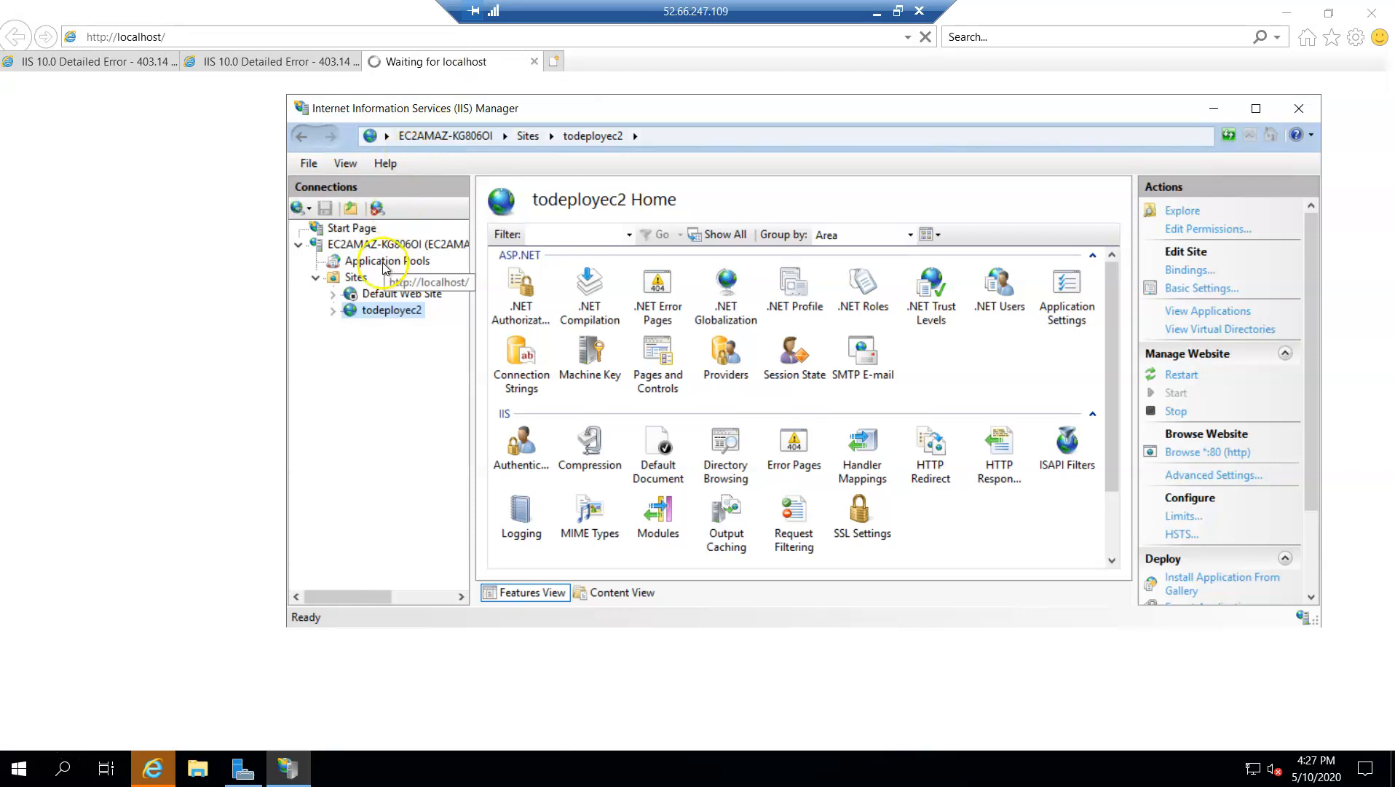
# Bring the deployed site in Internet Explorer to the front and check its About, Contact and Home pages
pyautogui.rightClick(380, 311)
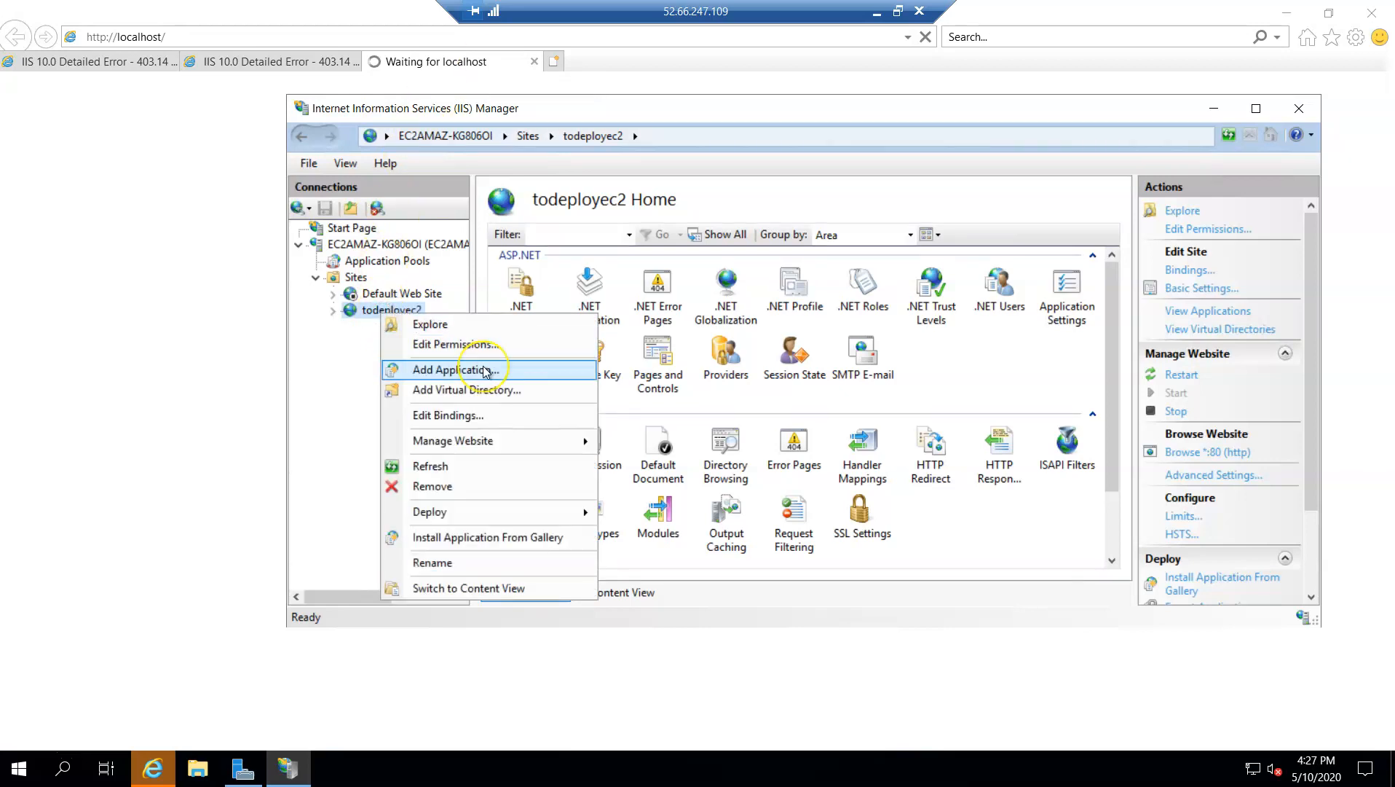
pyautogui.moveTo(498, 441)
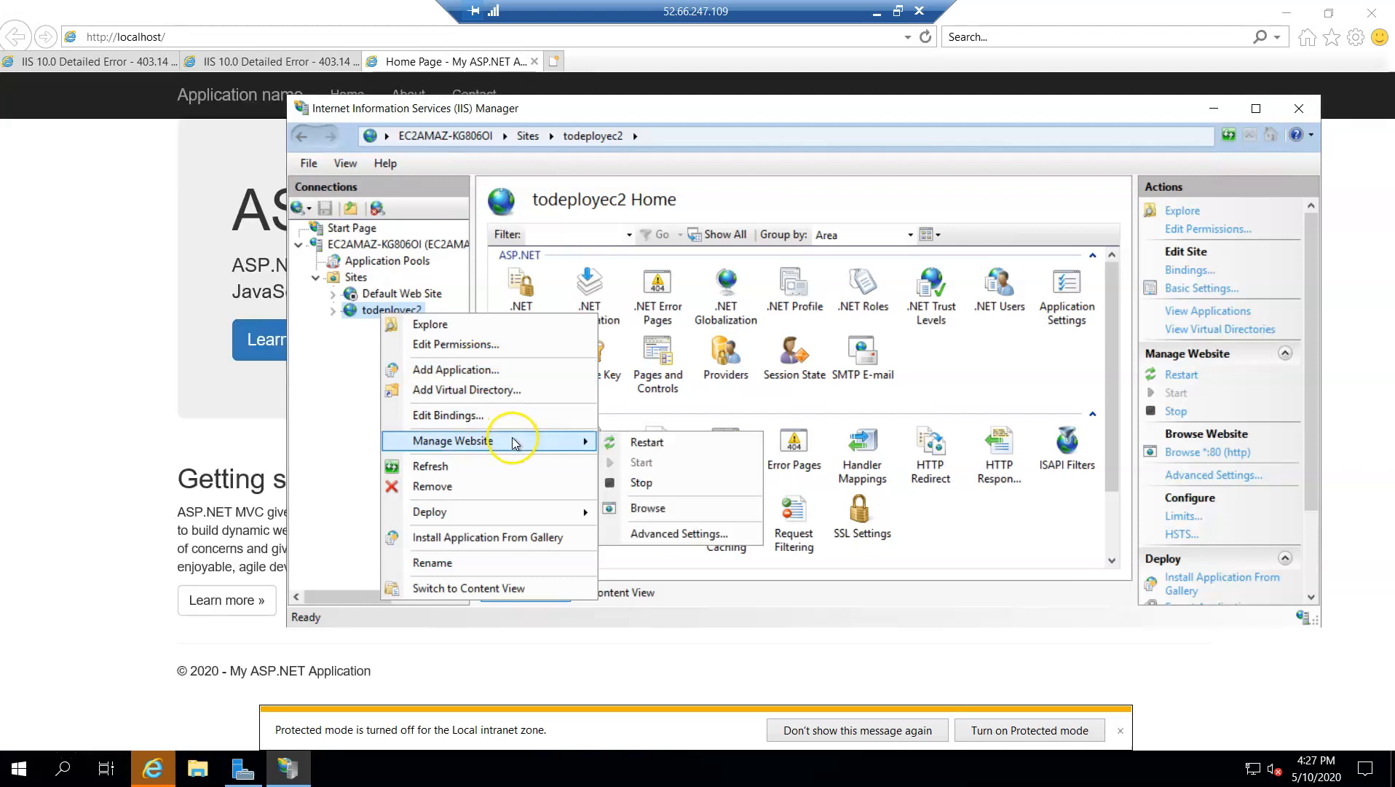
pyautogui.click(58, 288)
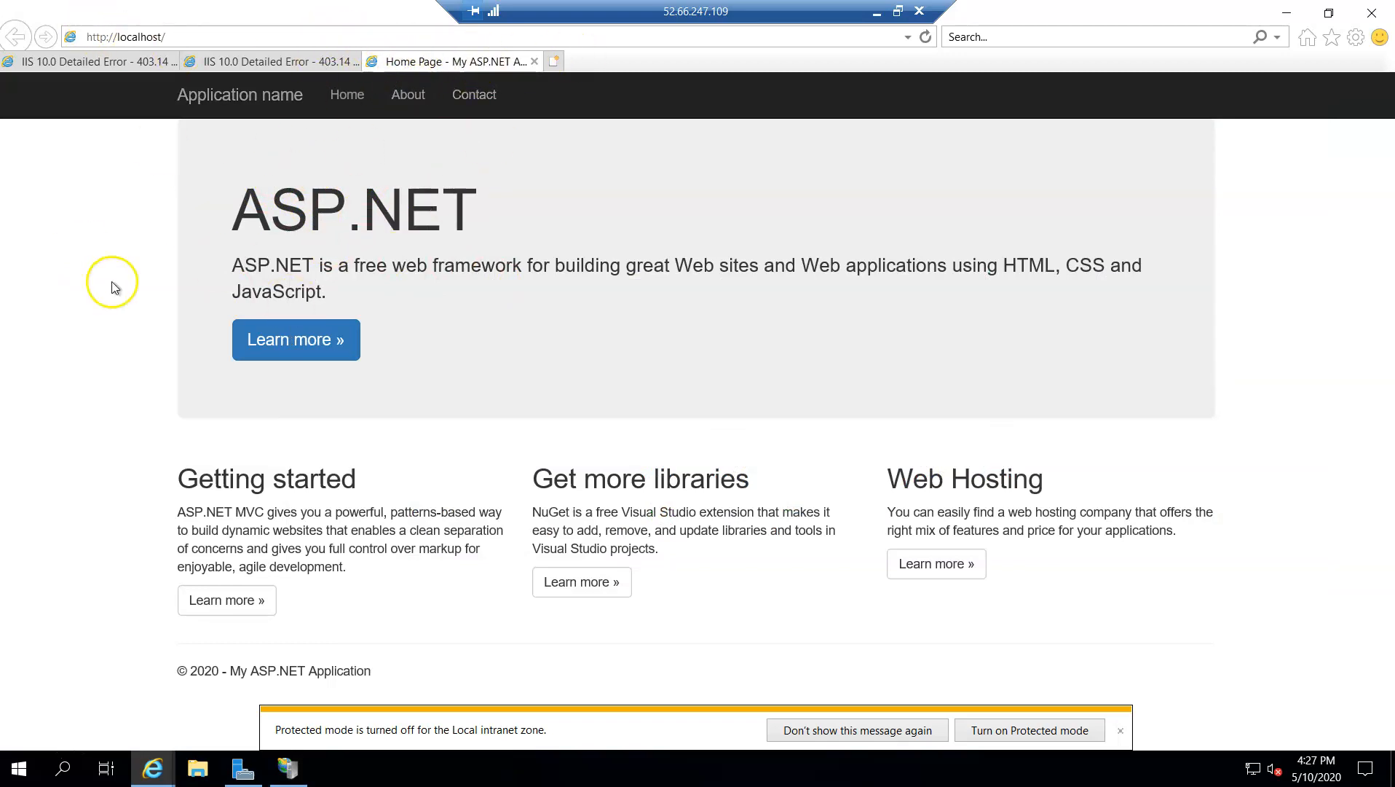
pyautogui.click(405, 101)
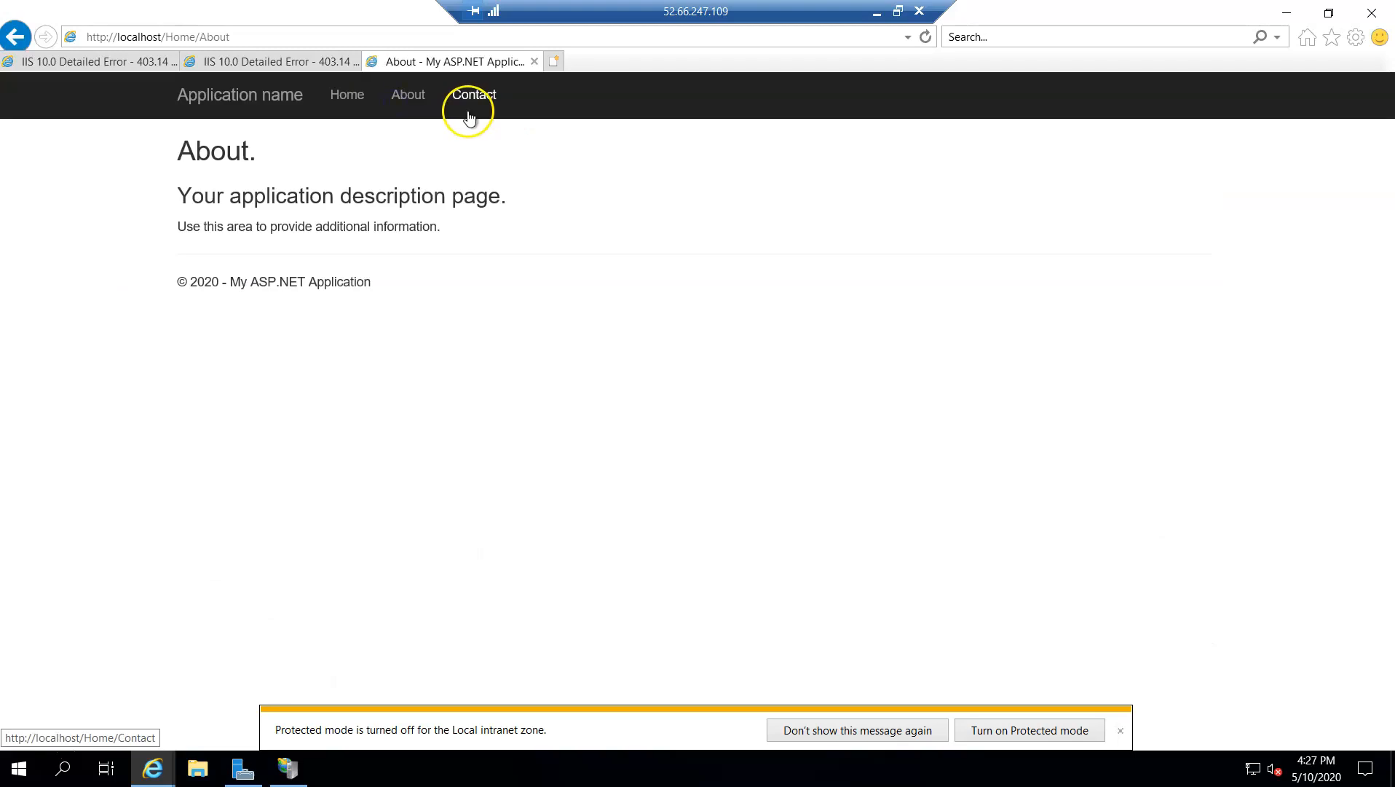
pyautogui.click(473, 109)
pyautogui.click(348, 93)
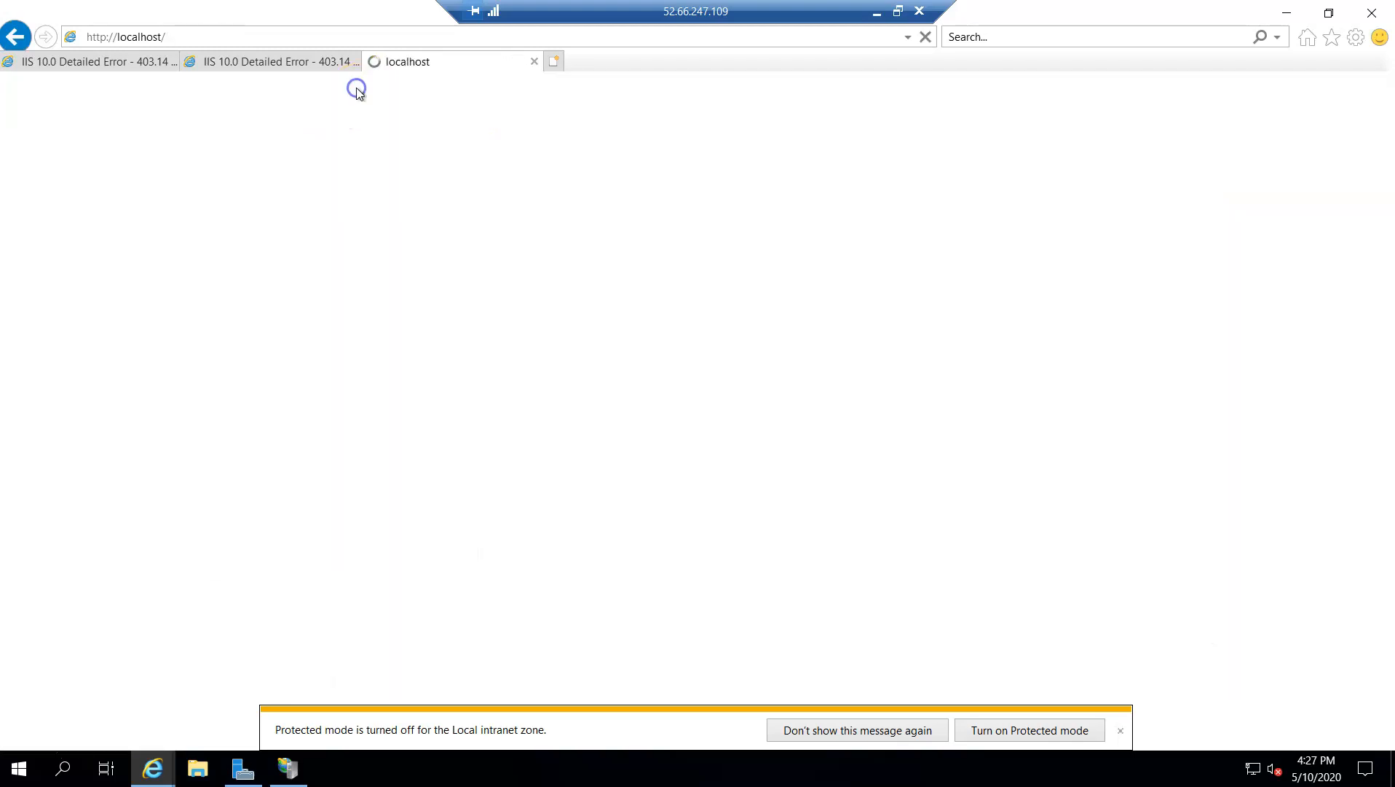
# Return to IIS Manager and open the todeployec2 site's physical folder in File Explorer
pyautogui.click(287, 769)
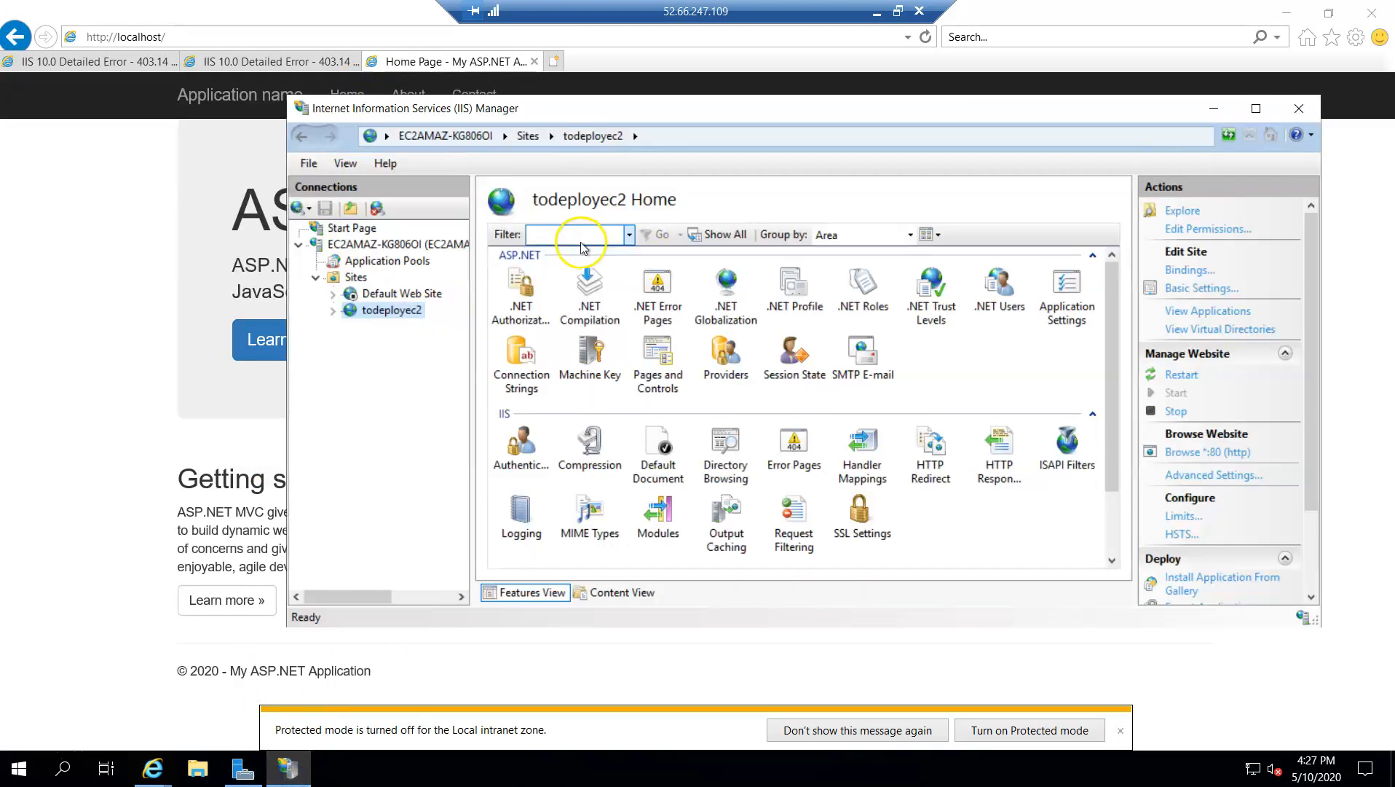
pyautogui.rightClick(390, 311)
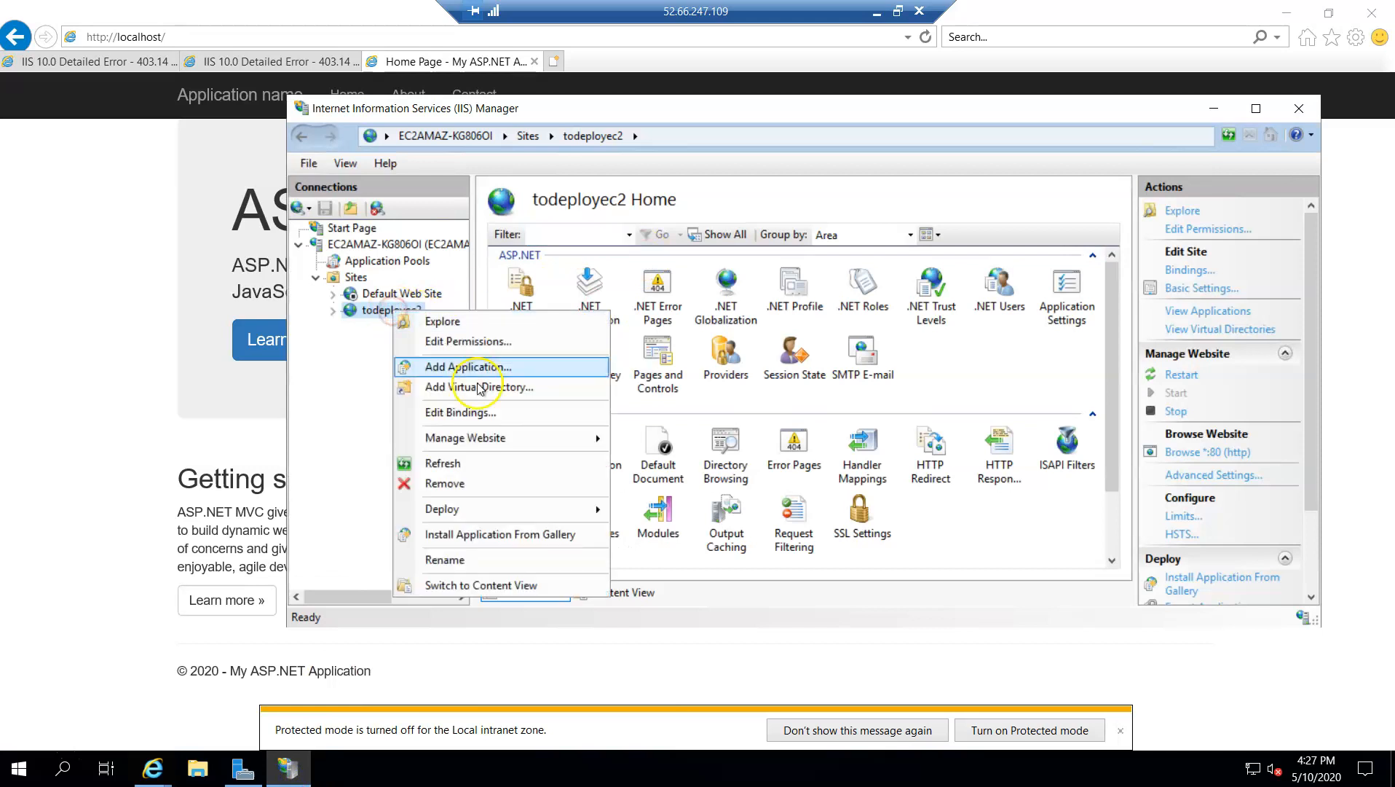
pyautogui.moveTo(484, 438)
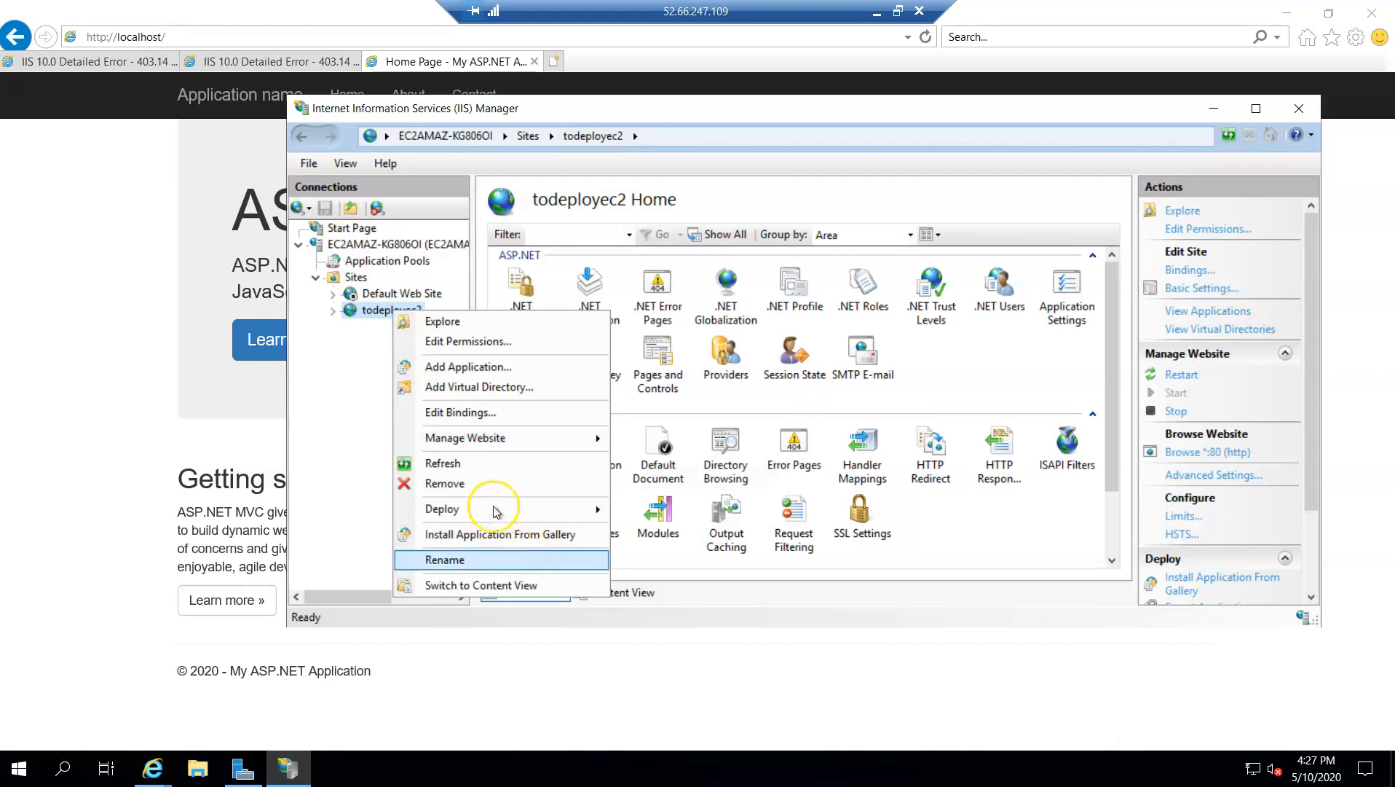
pyautogui.click(447, 324)
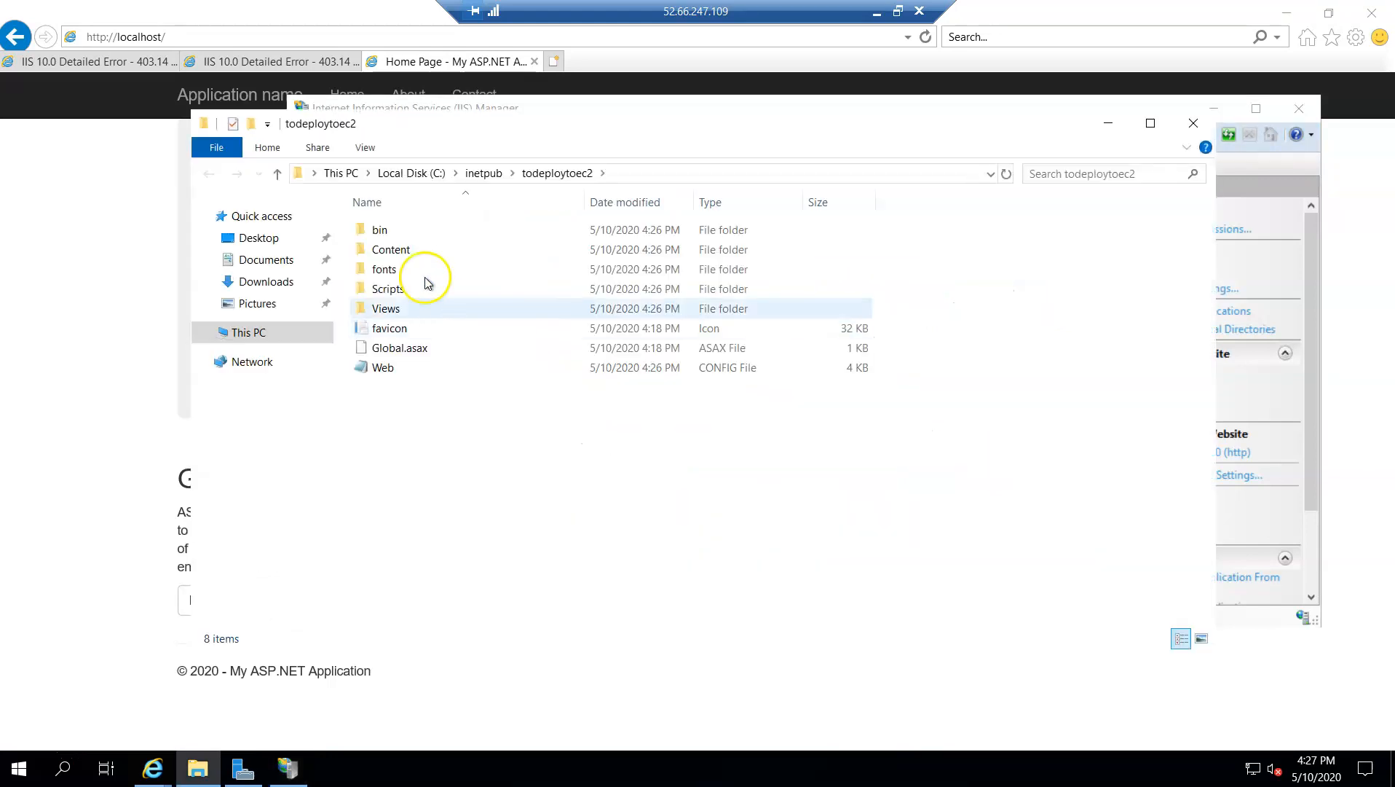
# Examine the deployed files in the Views\Home, Views\Shared and fonts folders, ending back in the todeploytoec2 folder
pyautogui.doubleClick(380, 310)
pyautogui.doubleClick(389, 230)
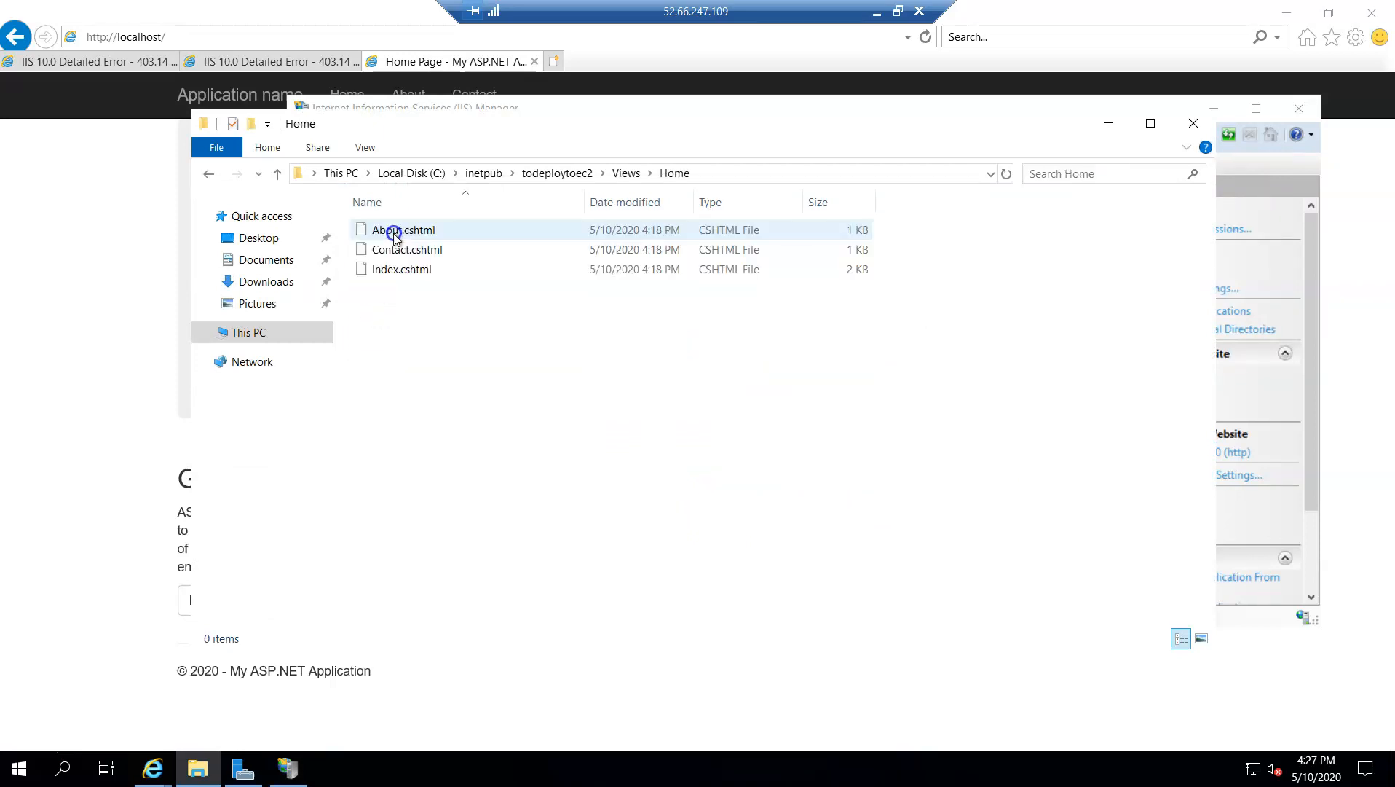
pyautogui.click(626, 173)
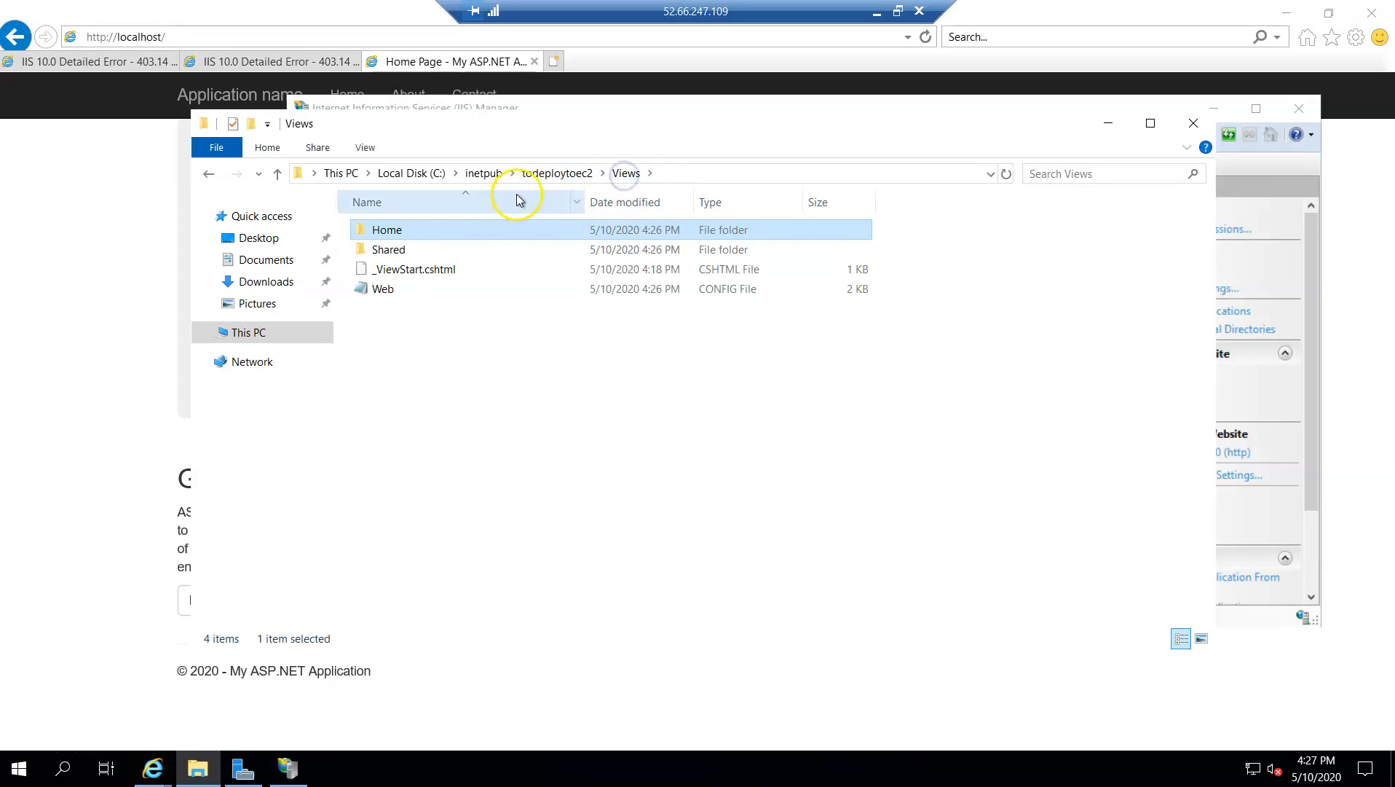
pyautogui.doubleClick(399, 250)
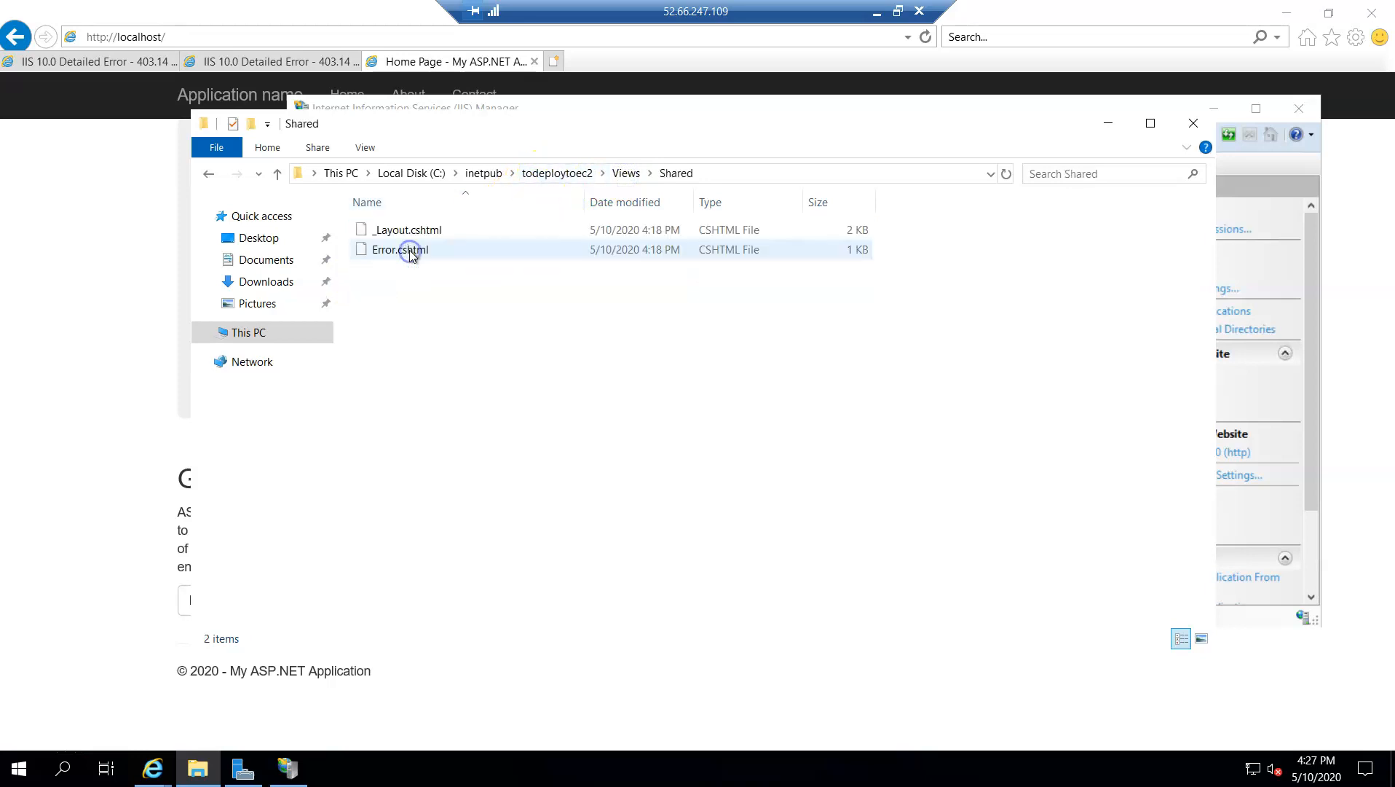
pyautogui.click(559, 173)
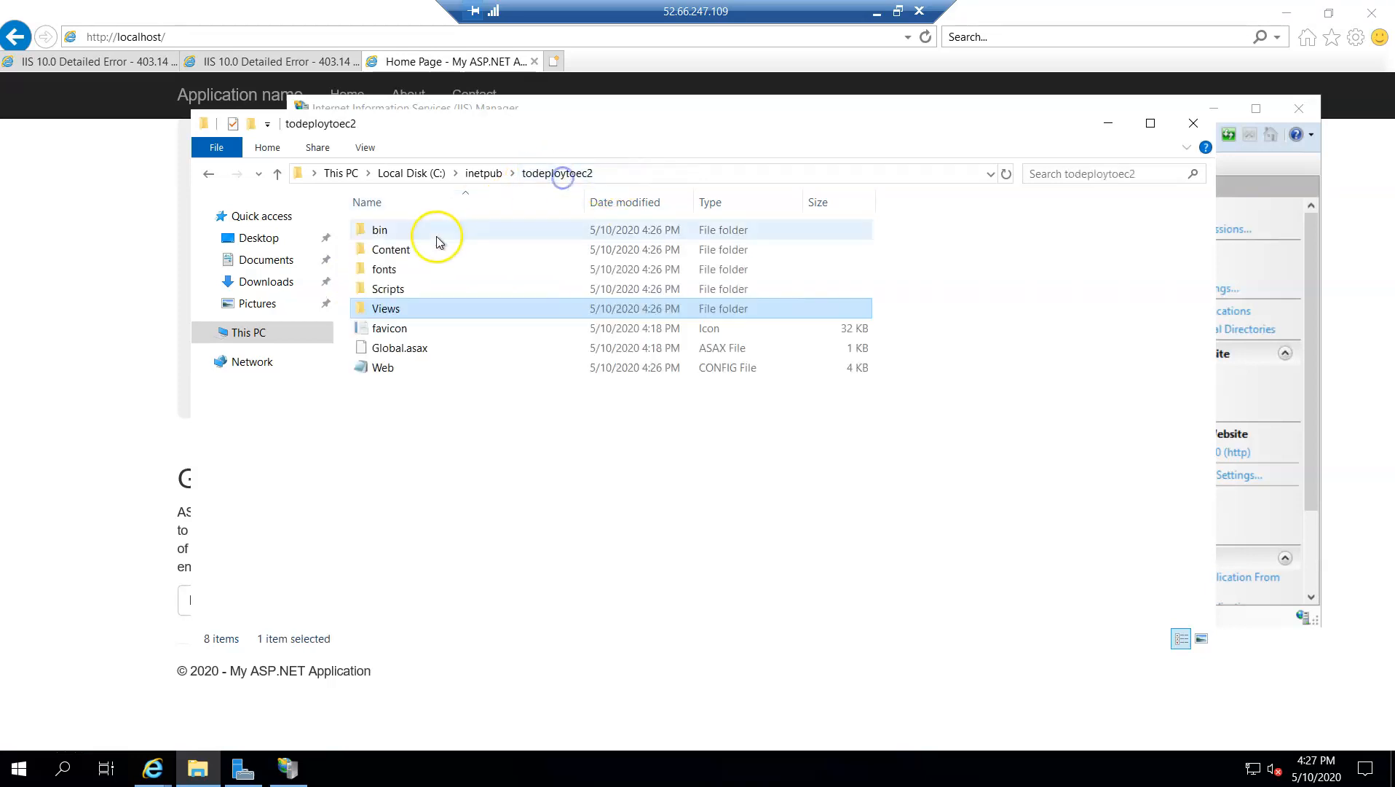
pyautogui.doubleClick(408, 267)
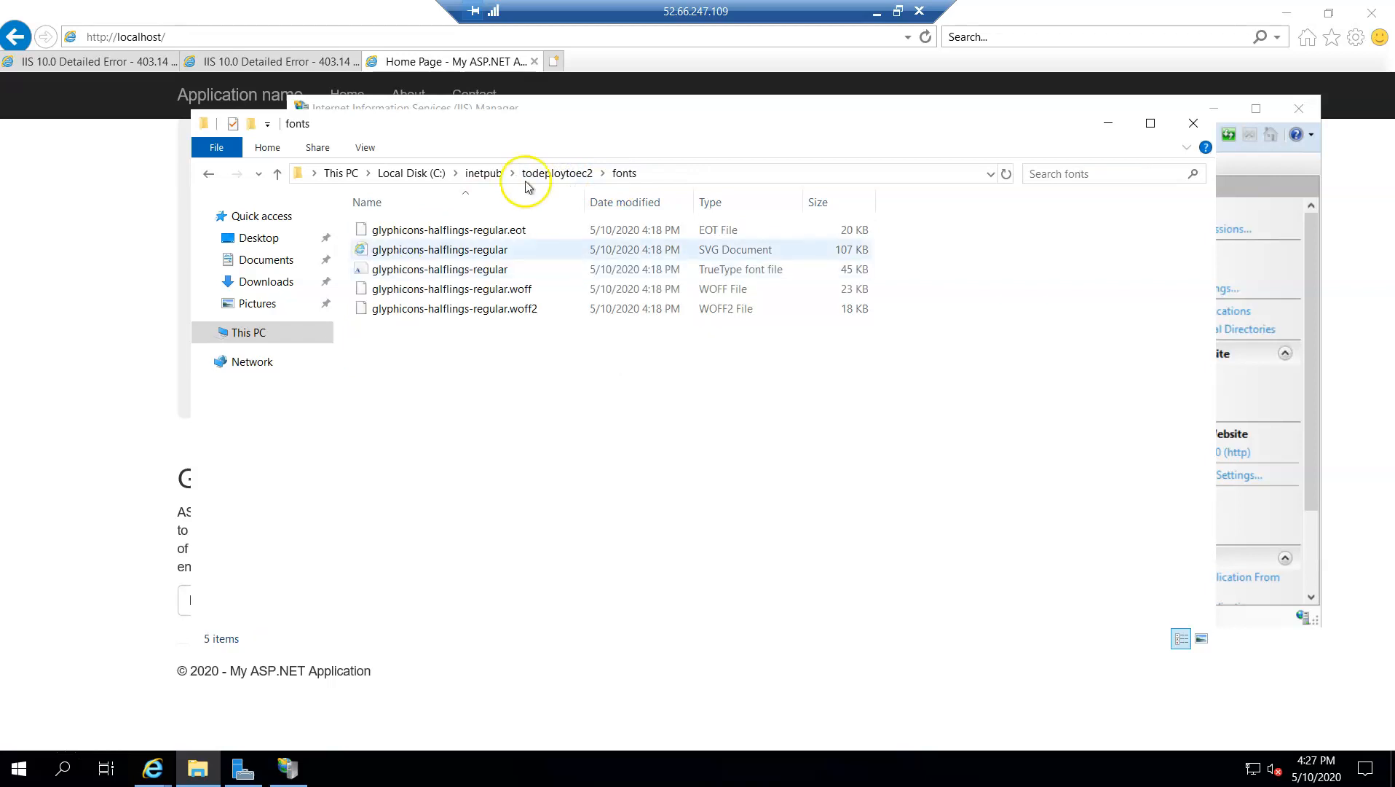
pyautogui.click(568, 174)
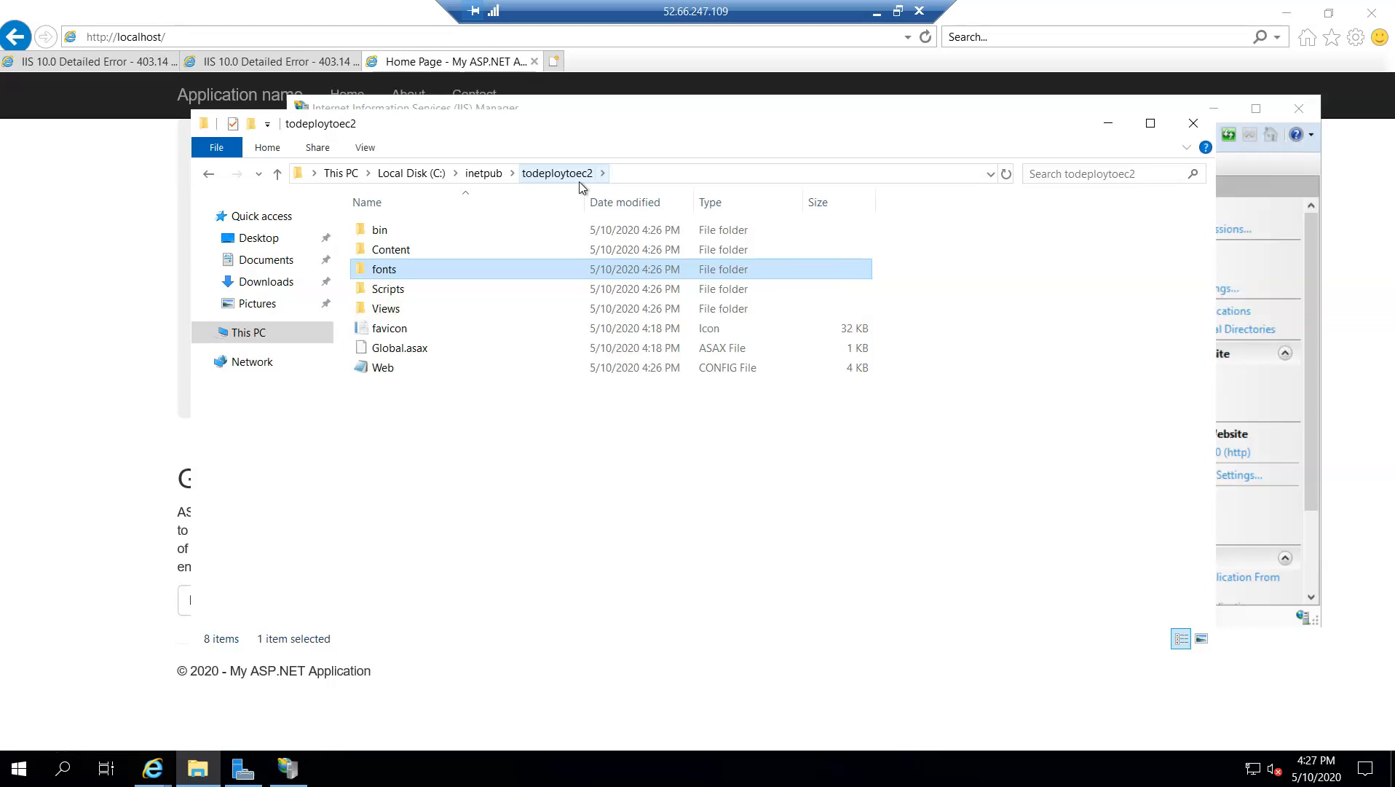
# Minimize the remote session, switch to the EC2 console in Chrome, and copy the instance's IPv4 public IP
pyautogui.click(879, 14)
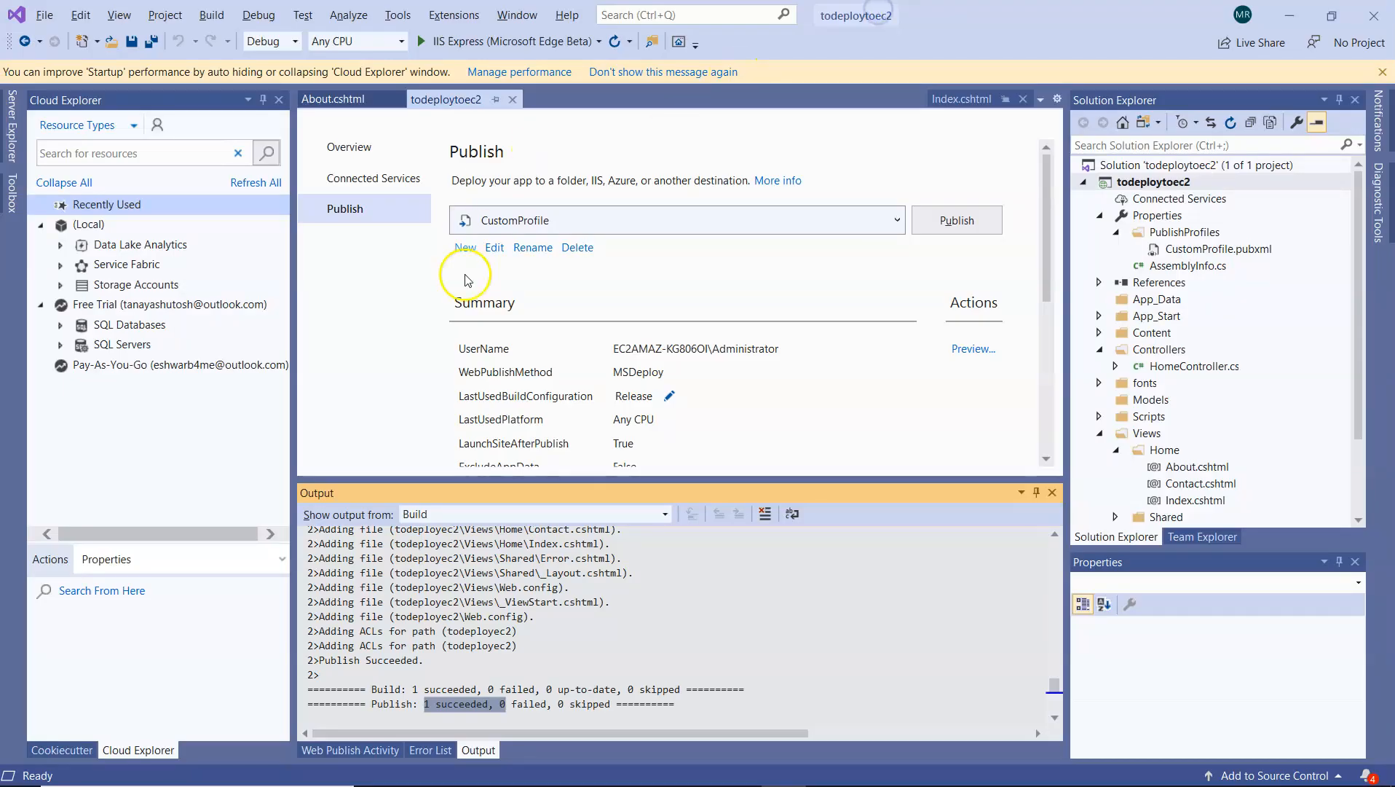
pyautogui.moveTo(521, 762)
pyautogui.moveTo(429, 774)
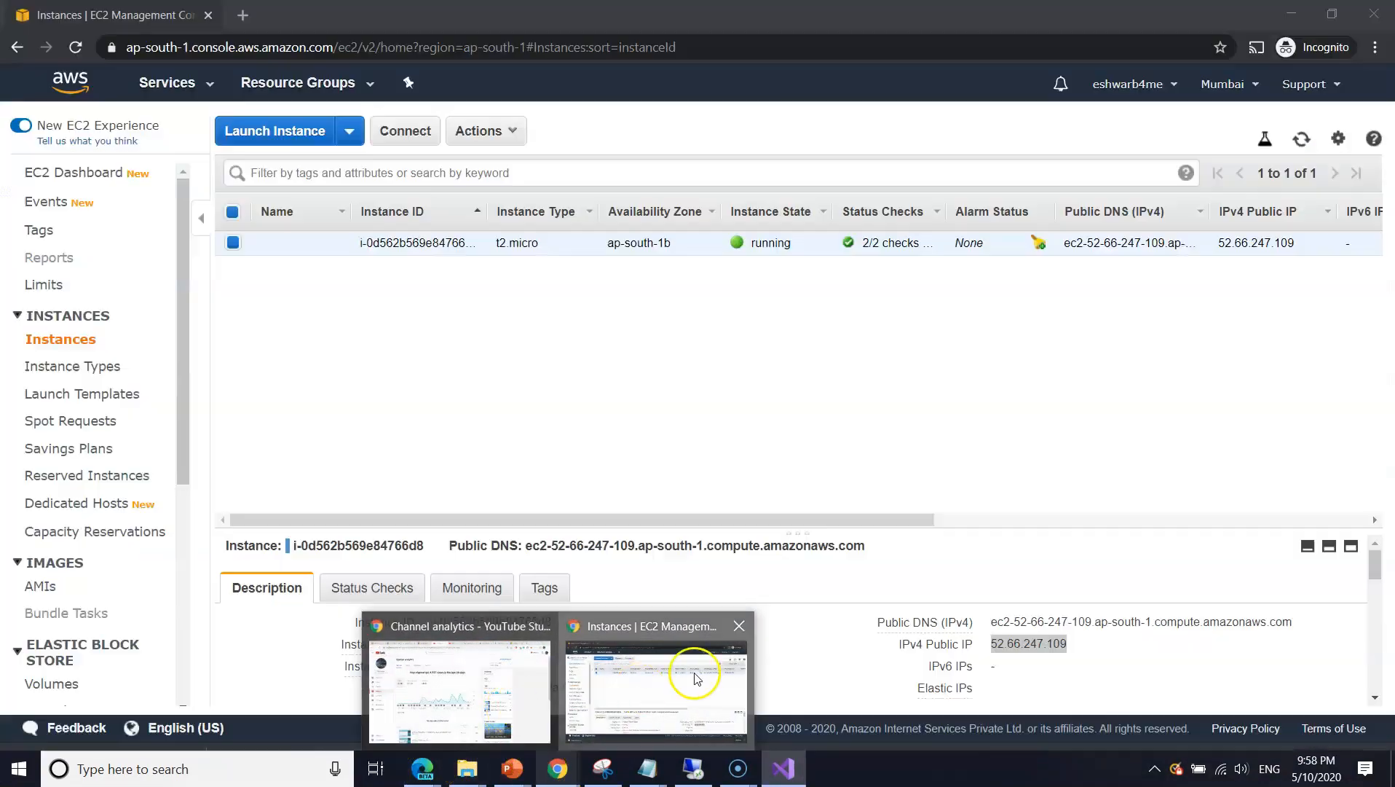
pyautogui.click(696, 677)
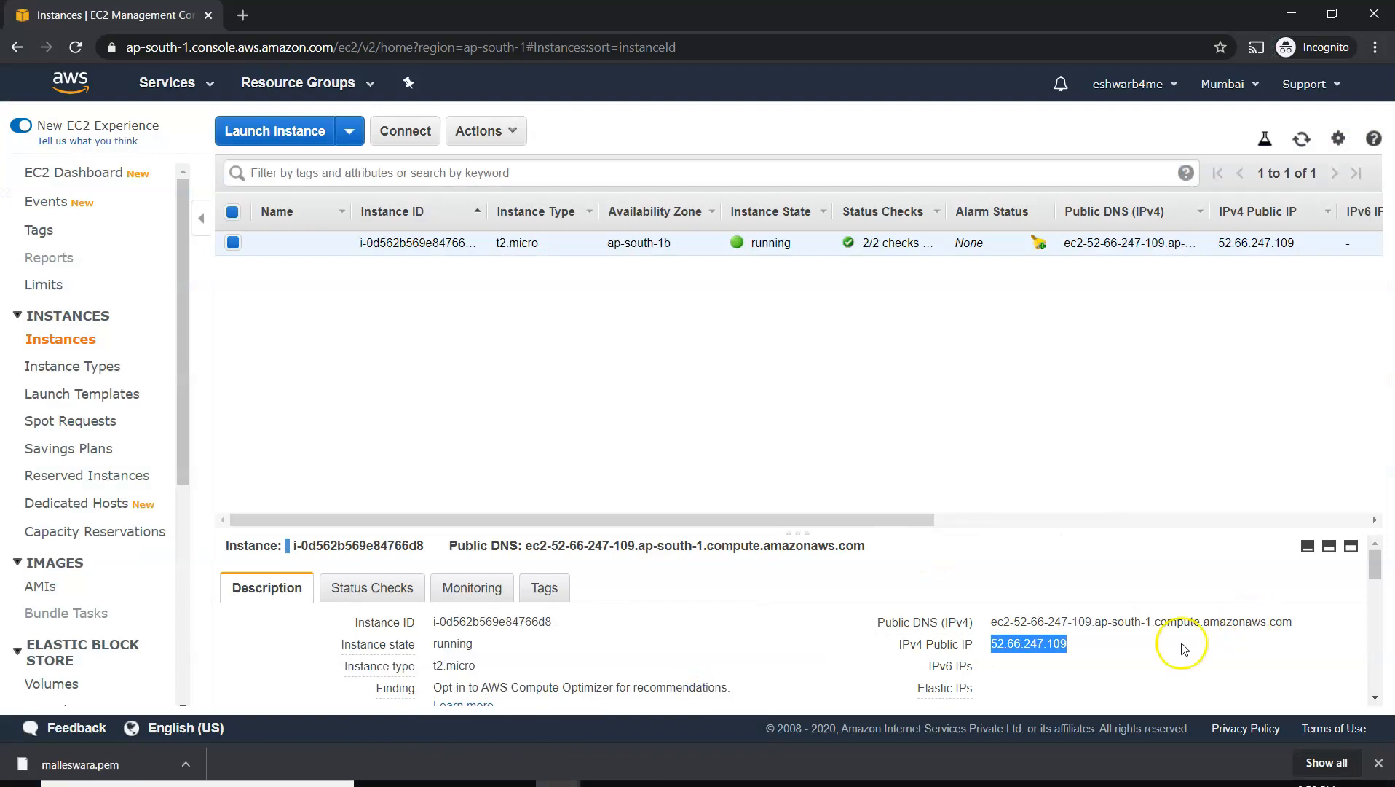
pyautogui.click(1082, 646)
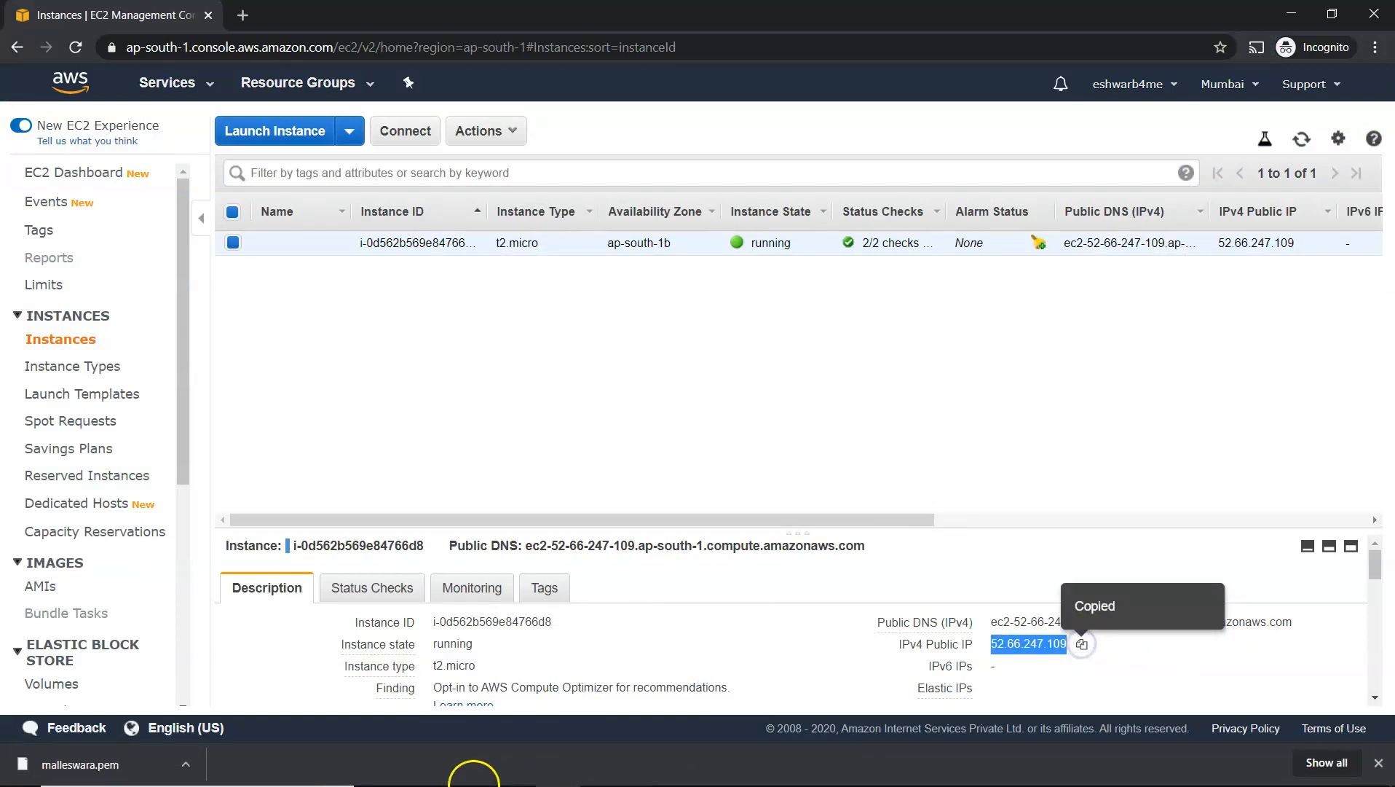
# Load the copied public IP 52.66.247.109 in a new Chrome incognito tab
pyautogui.press('super+r')
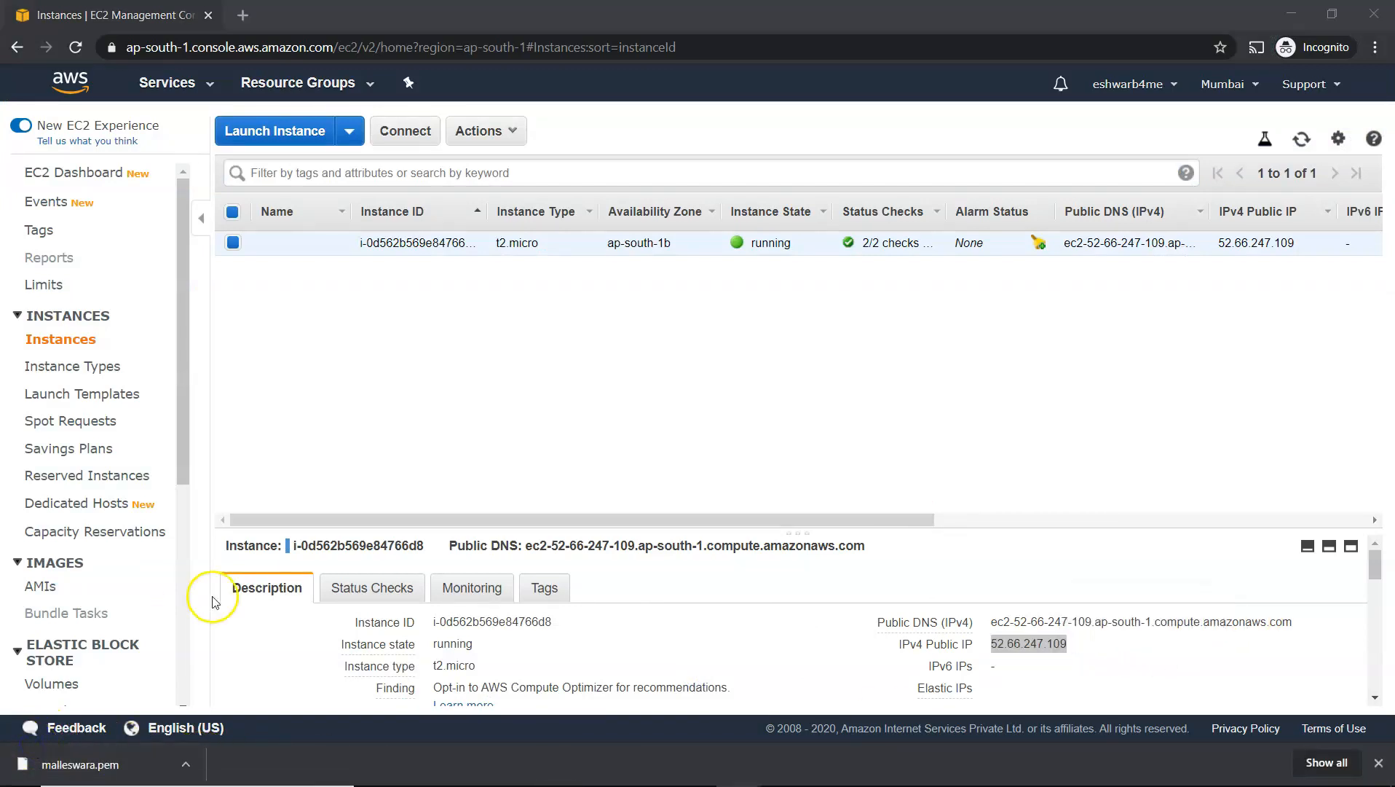
pyautogui.click(242, 15)
pyautogui.rightClick(236, 50)
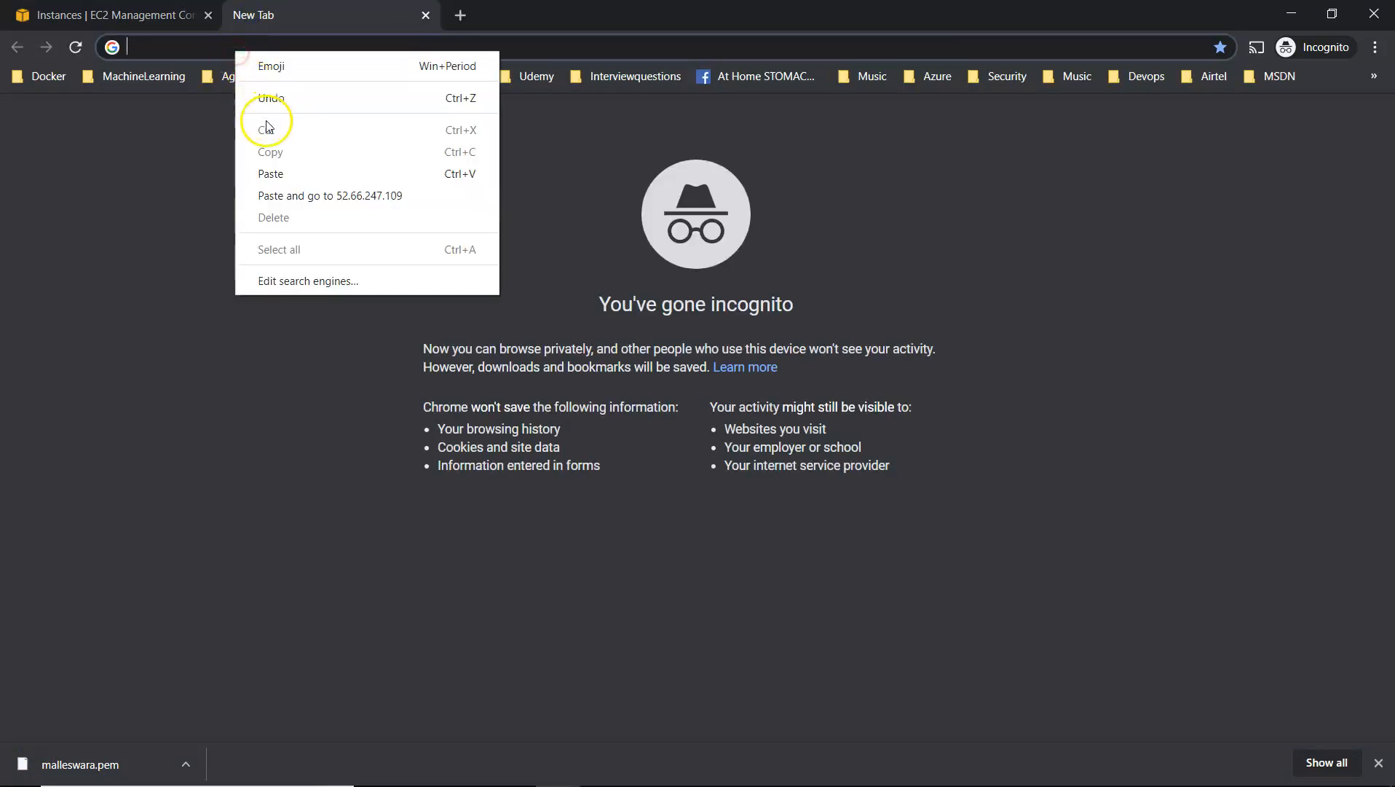
pyautogui.click(271, 174)
pyautogui.press('Return')
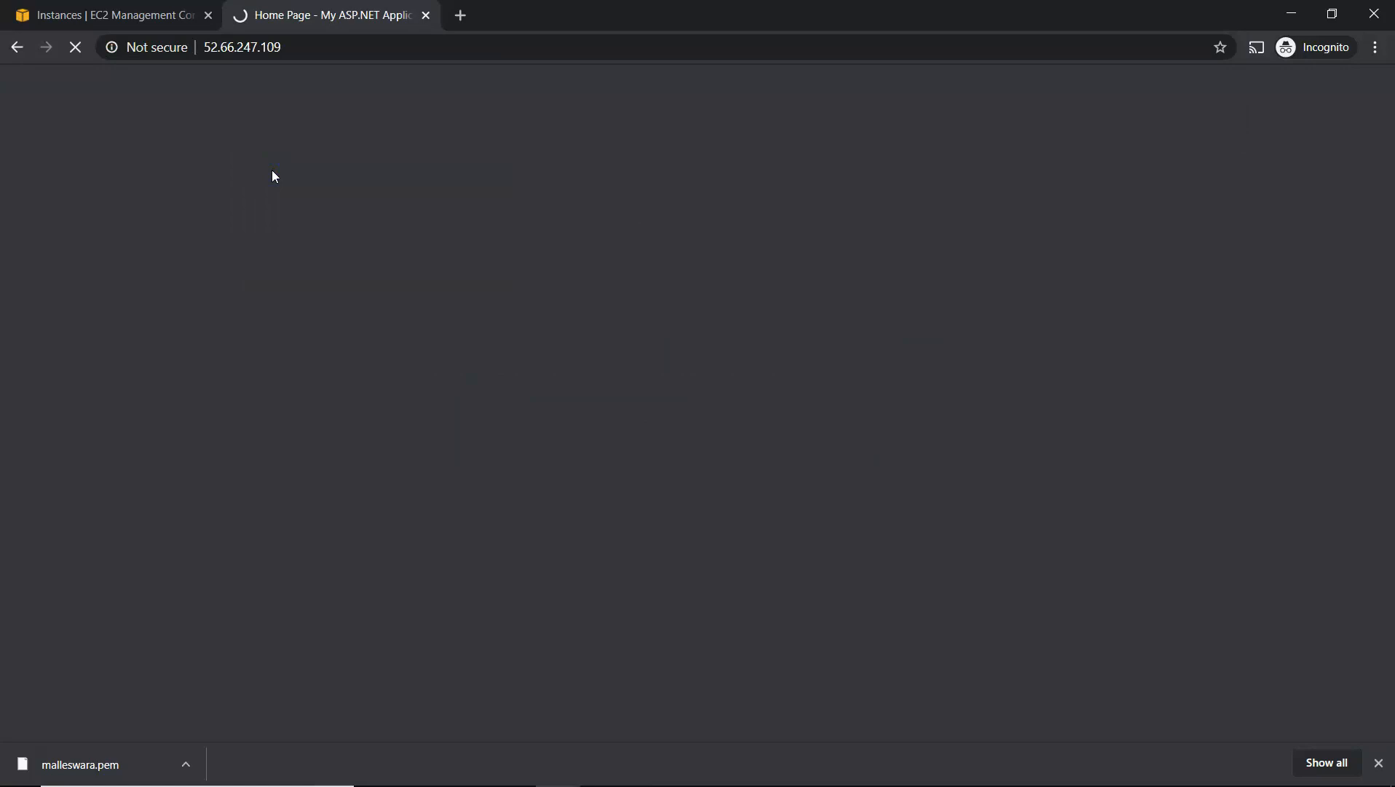